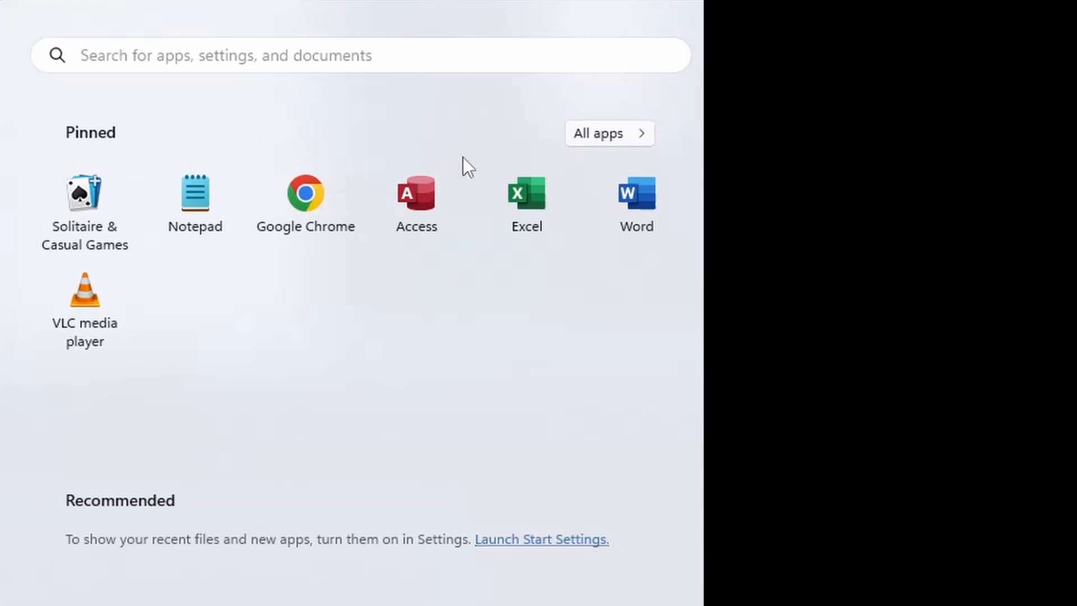
Open Access and create a blank database named MS Access 101.accdb in the D:\NetworkShare\HU Excel\Tutorial Videos\MS Access 101 folder
{"action": "left_click", "coordinate": [412, 221]}
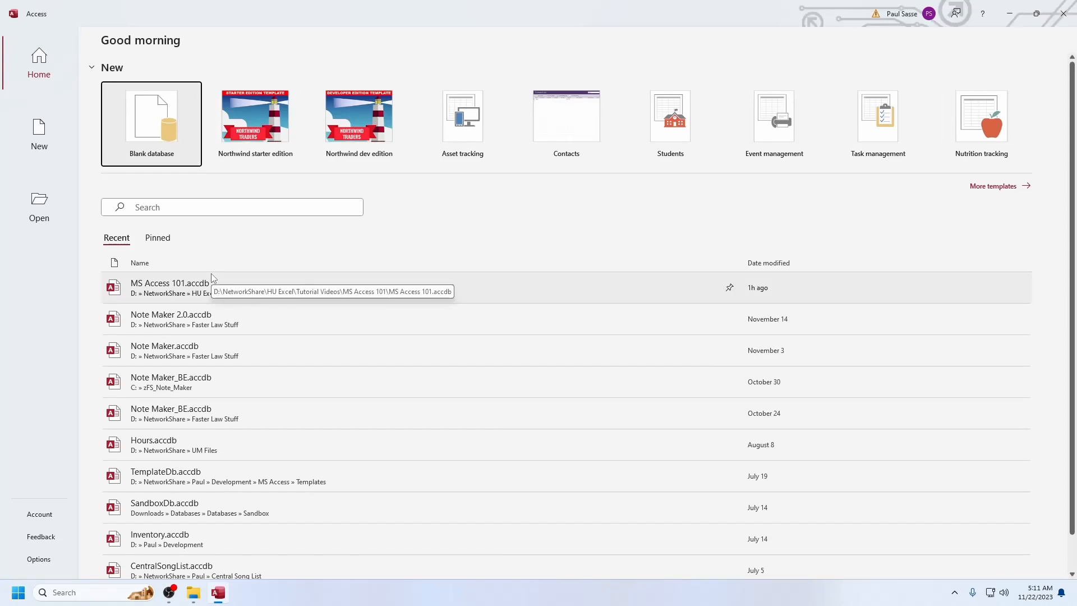
{"action": "scroll", "coordinate": [219, 415], "scroll_direction": "down", "scroll_amount": 1}
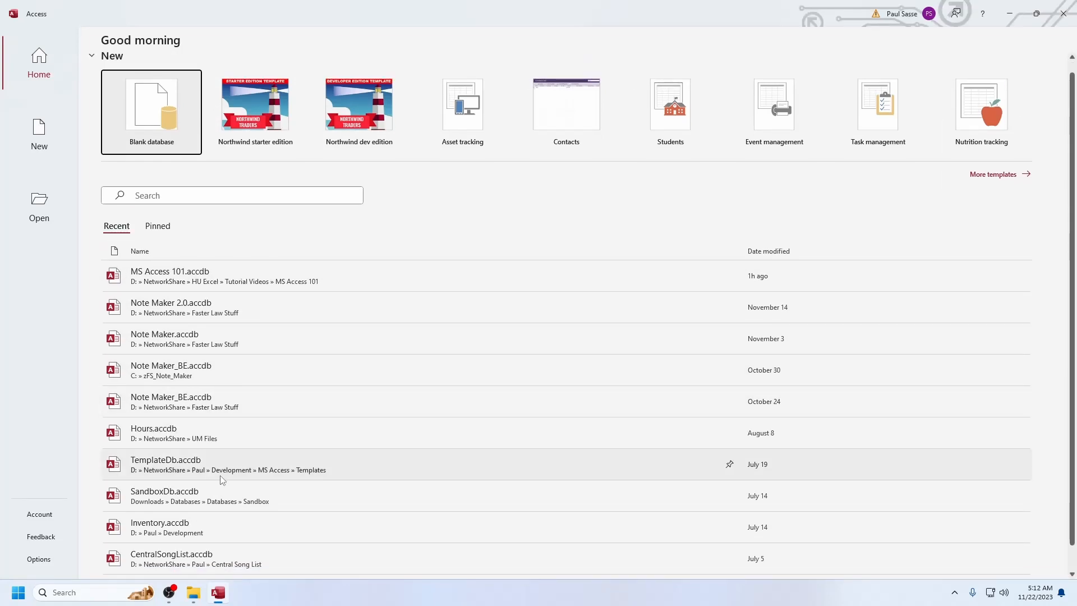
{"action": "scroll", "coordinate": [185, 463], "scroll_direction": "up", "scroll_amount": 1}
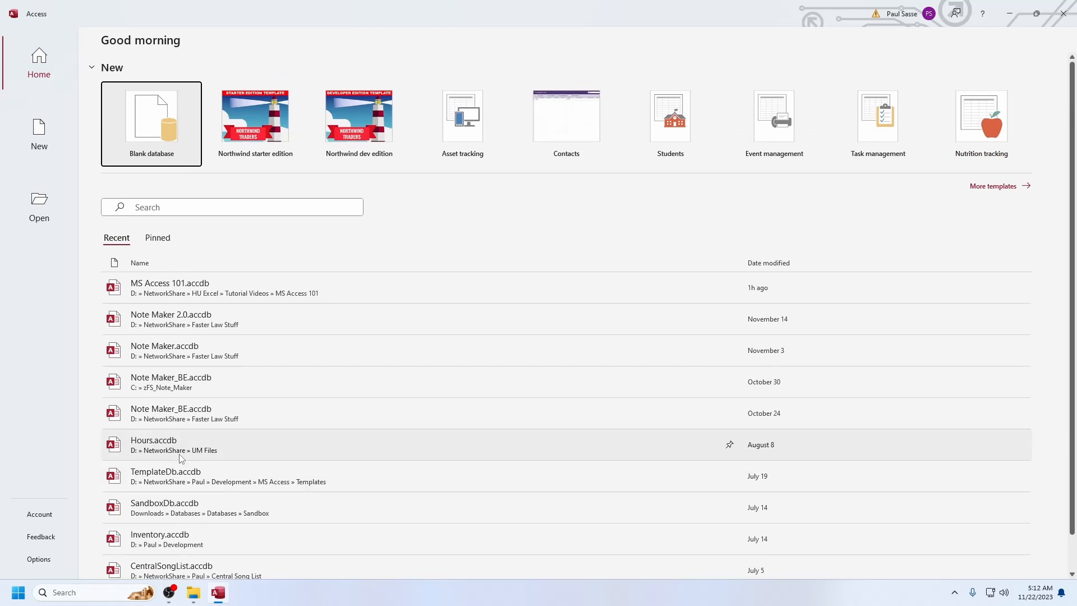
{"action": "left_click", "coordinate": [155, 125]}
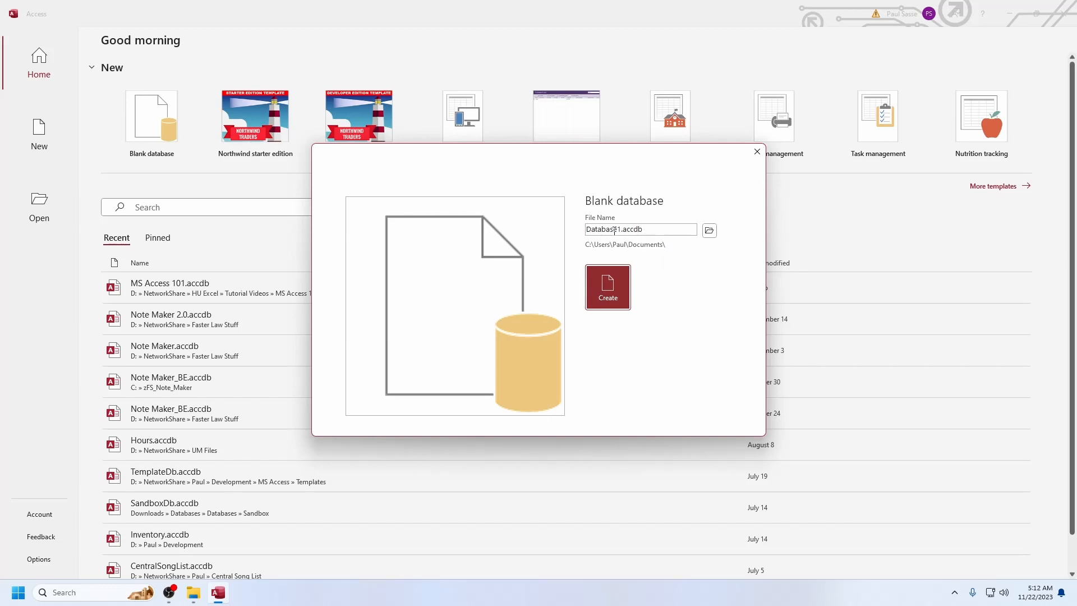
{"action": "left_click", "coordinate": [708, 234]}
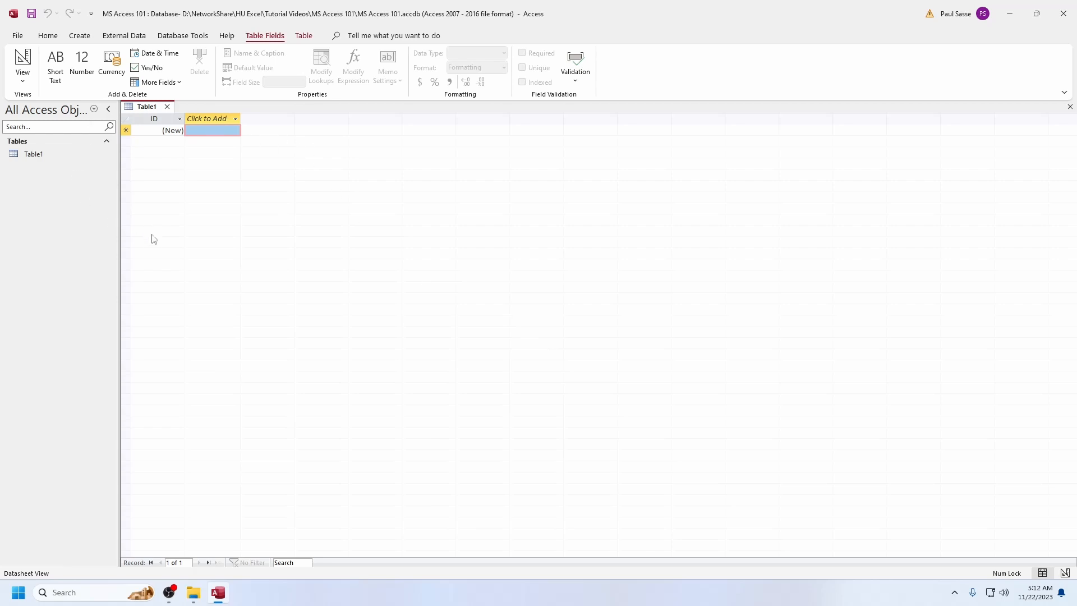
Close the default Table1 without keeping it and start a new table in Design View
{"action": "left_click", "coordinate": [166, 107]}
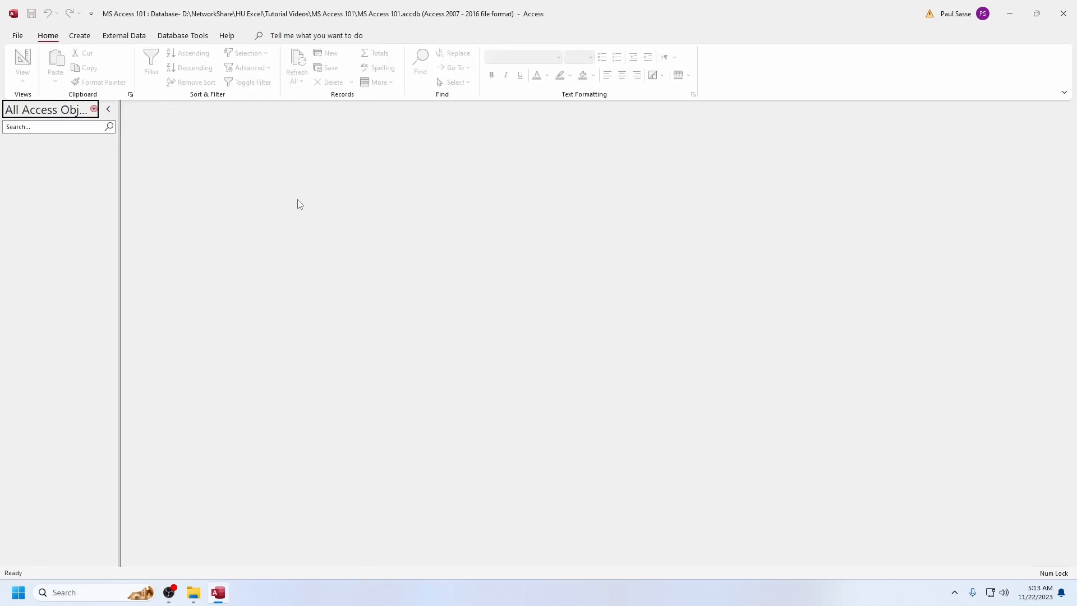
{"action": "left_click", "coordinate": [76, 37]}
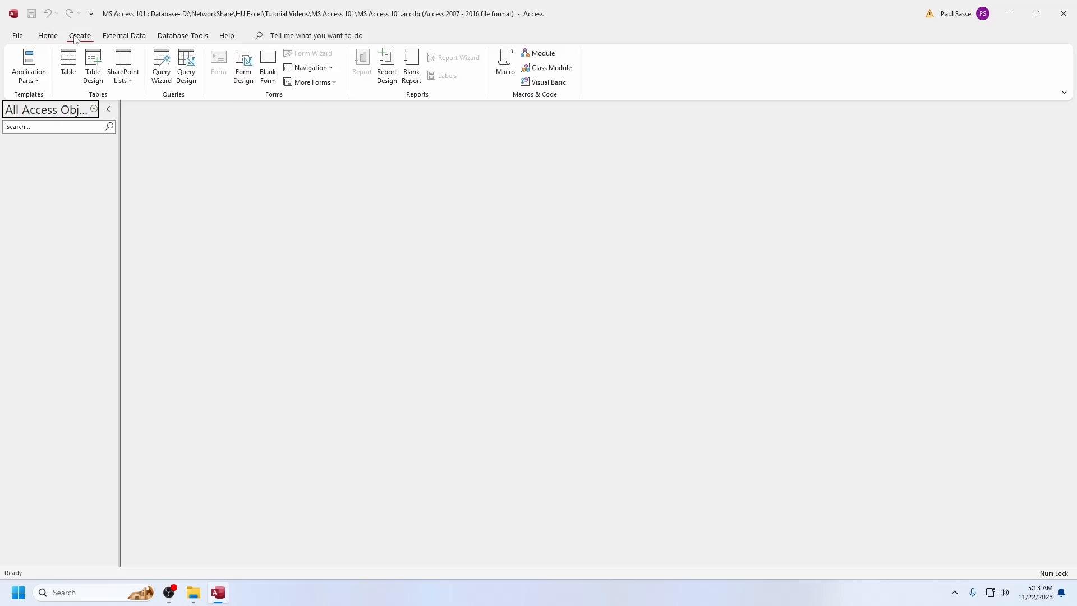
{"action": "left_click", "coordinate": [94, 62]}
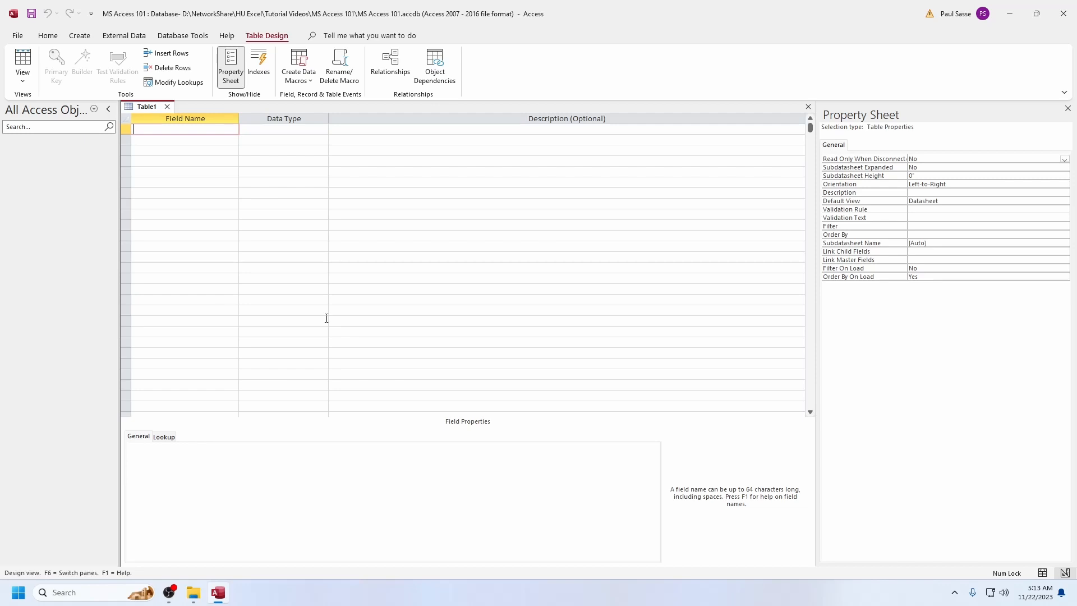
Add an Id field with the AutoNumber data type and make it the table's primary key
{"action": "type", "text": "Id"}
{"action": "key", "text": "Tab"}
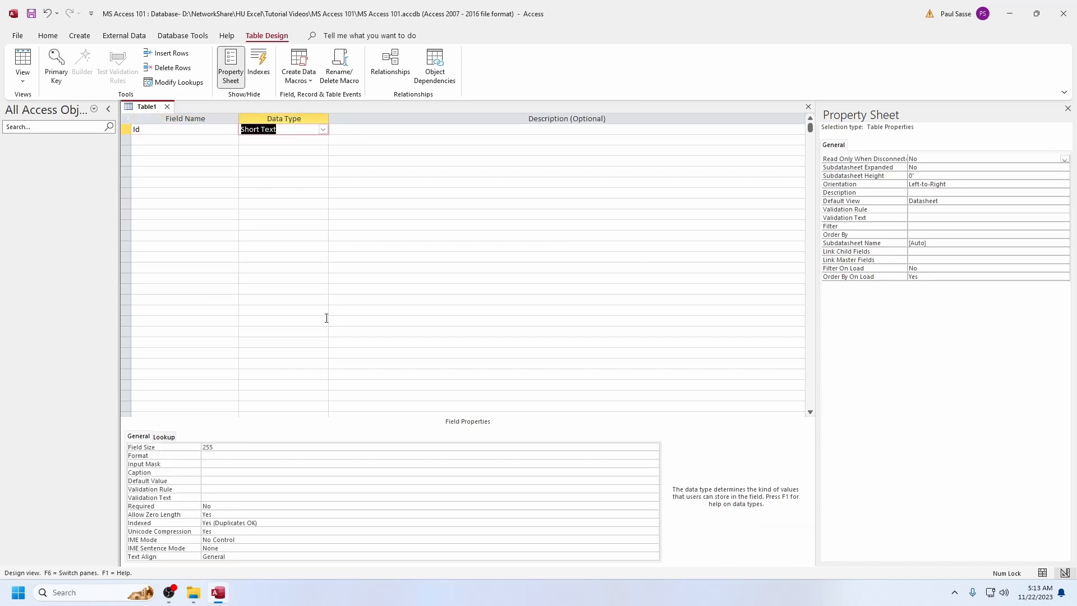
{"action": "type", "text": "autoNumber"}
{"action": "key", "text": "Tab"}
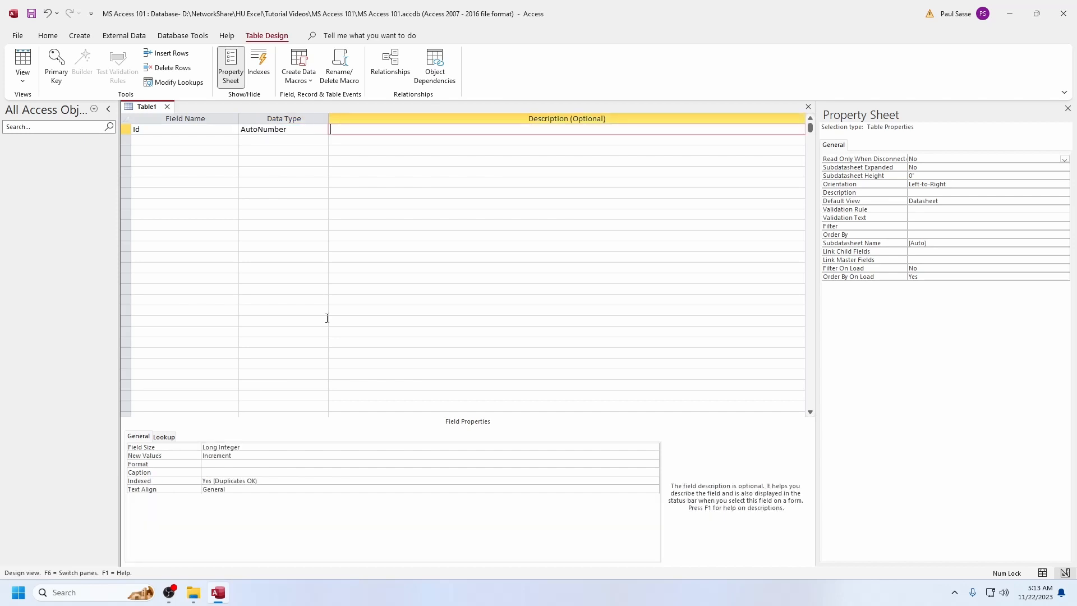
{"action": "left_click", "coordinate": [56, 73]}
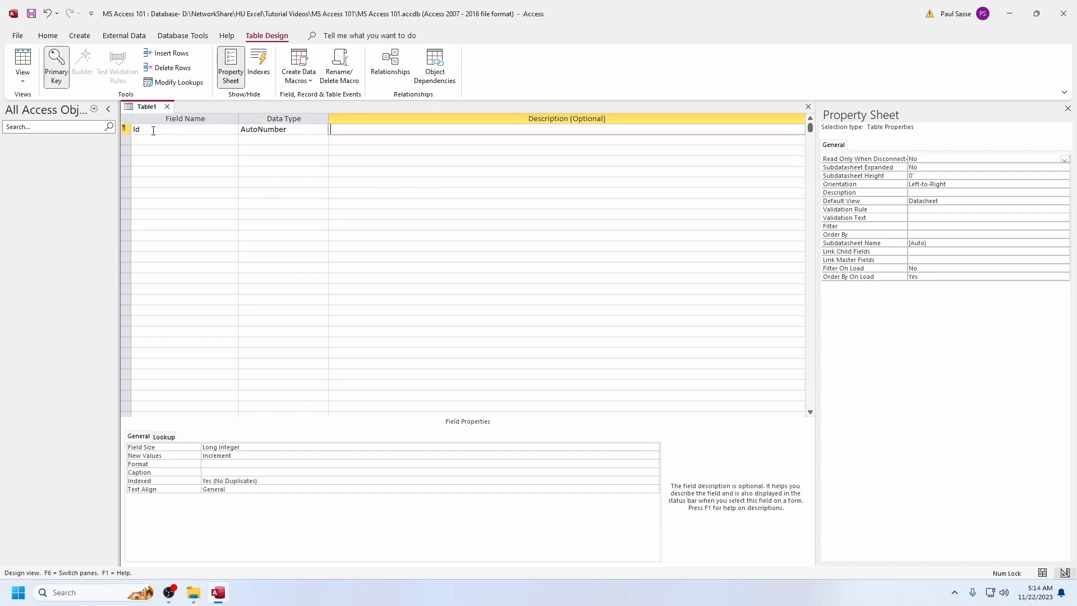
{"action": "left_click", "coordinate": [137, 129]}
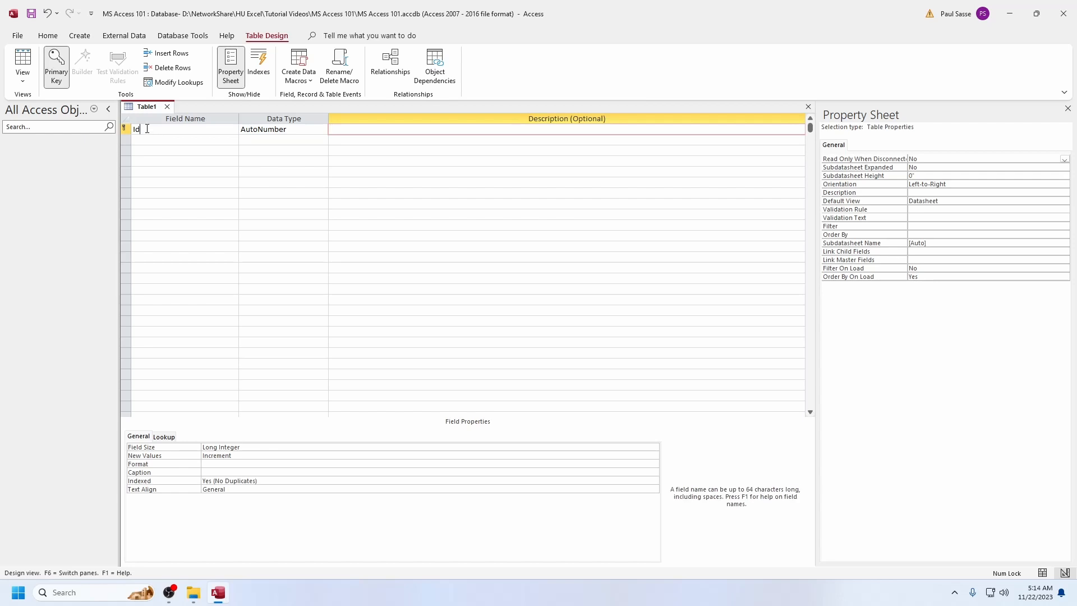
{"action": "left_click", "coordinate": [257, 130]}
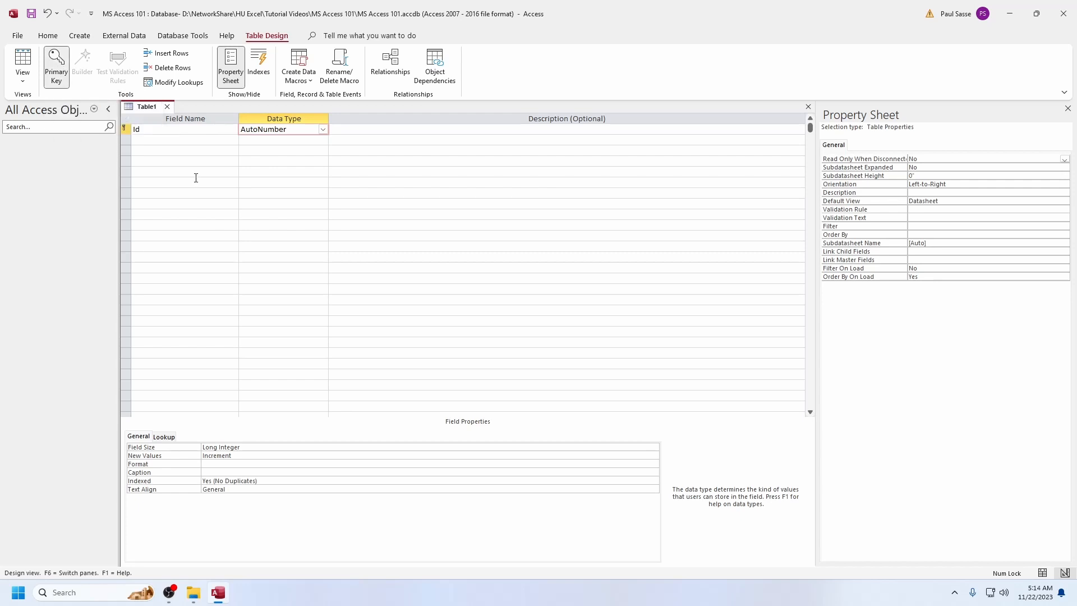
Add the fields firstName and lastName below Id, both with the Short Text data type
{"action": "left_click", "coordinate": [145, 141]}
{"action": "type", "text": "firstName"}
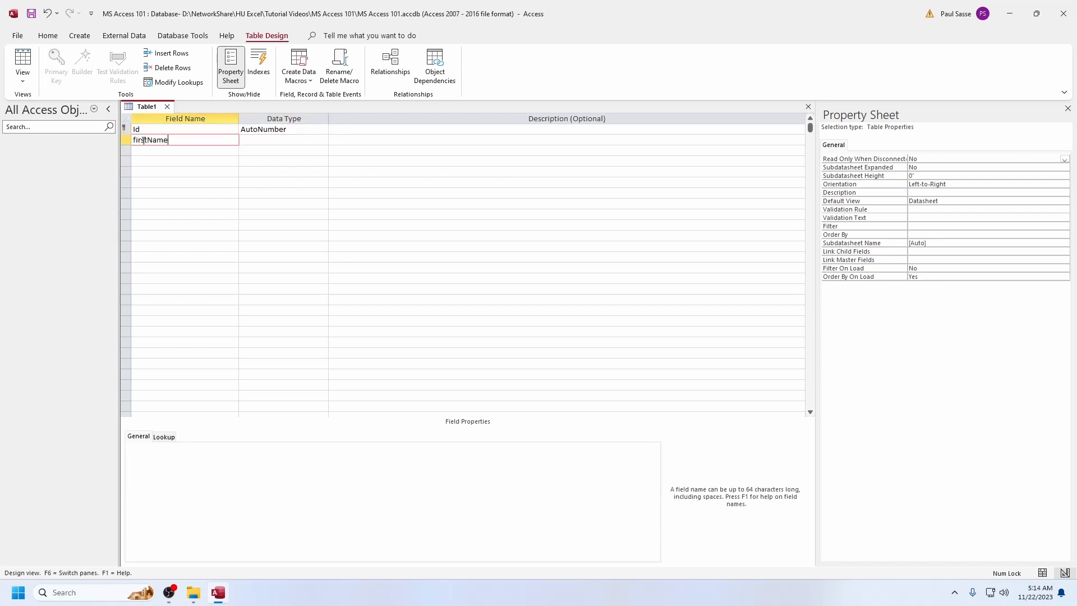
{"action": "key", "text": "Tab"}
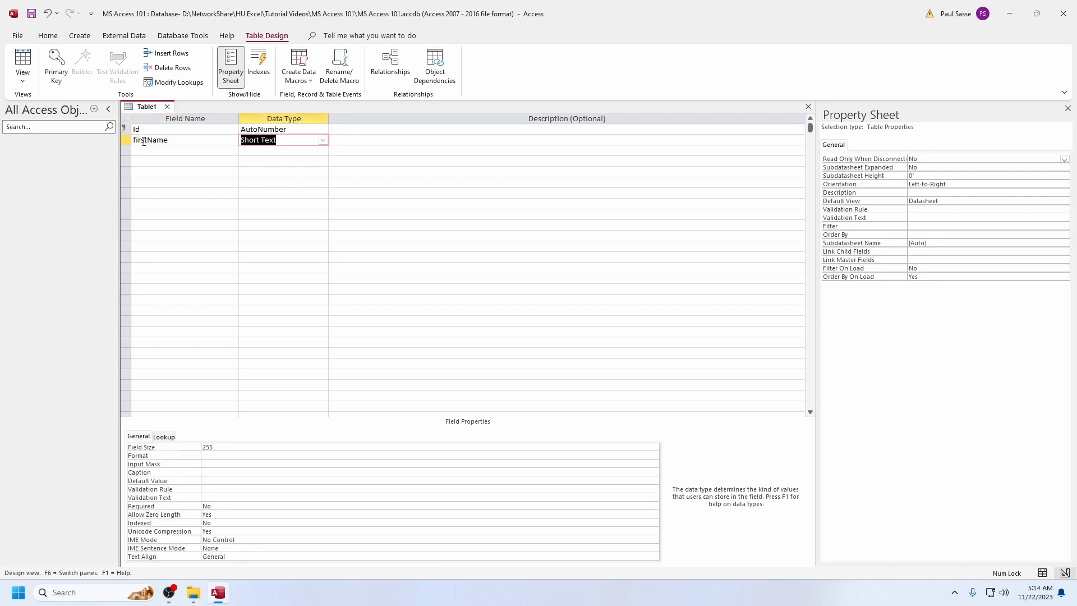
{"action": "key", "text": "Tab"}
{"action": "key", "text": "Tab"}
{"action": "type", "text": "lastName"}
{"action": "key", "text": "Tab"}
{"action": "key", "text": "Tab"}
{"action": "key", "text": "Tab"}
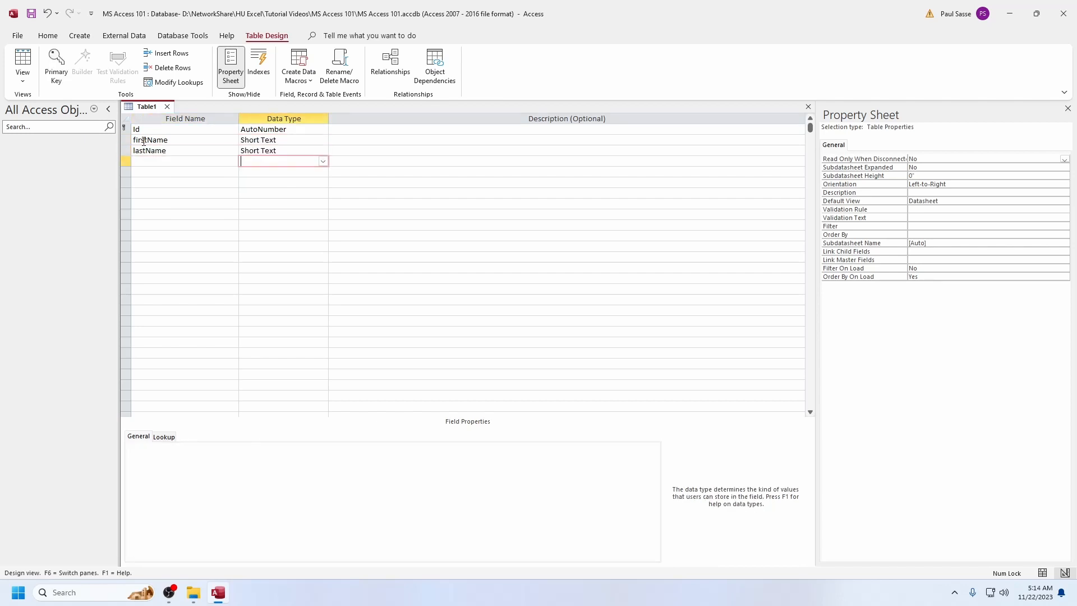
Add an emailAddress field as Short Text and a birthDate field as Date/Time
{"action": "type", "text": "emailAddress"}
{"action": "key", "text": "Tab"}
{"action": "key", "text": "Tab"}
{"action": "key", "text": "Tab"}
{"action": "type", "text": "birthDate"}
{"action": "key", "text": "Tab"}
{"action": "type", "text": "d"}
{"action": "key", "text": "Tab"}
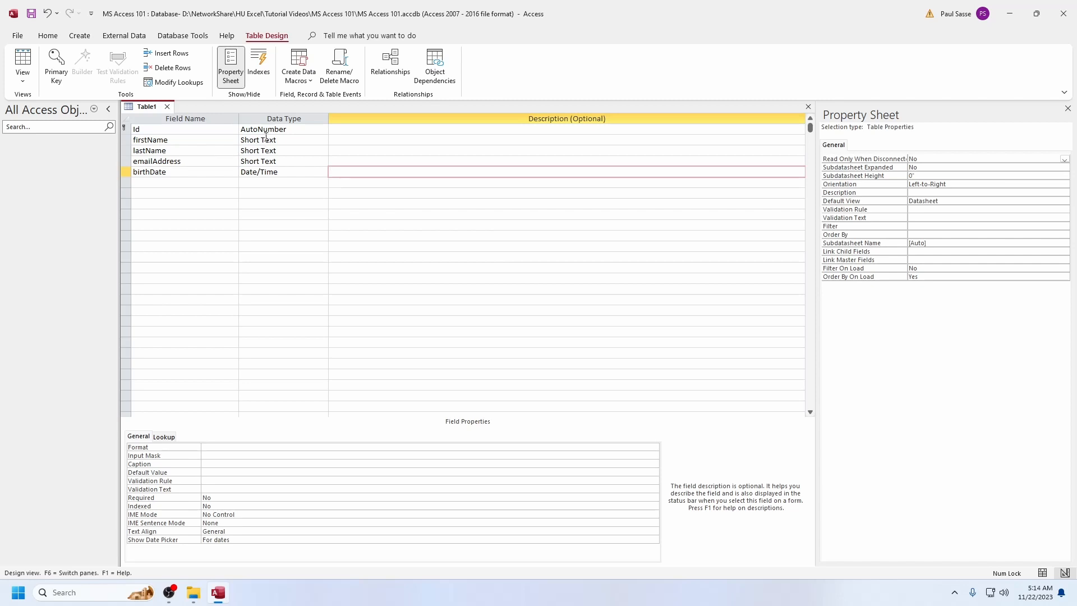
Review the names and data types of the fields from firstName through birthDate
{"action": "left_click", "coordinate": [195, 140]}
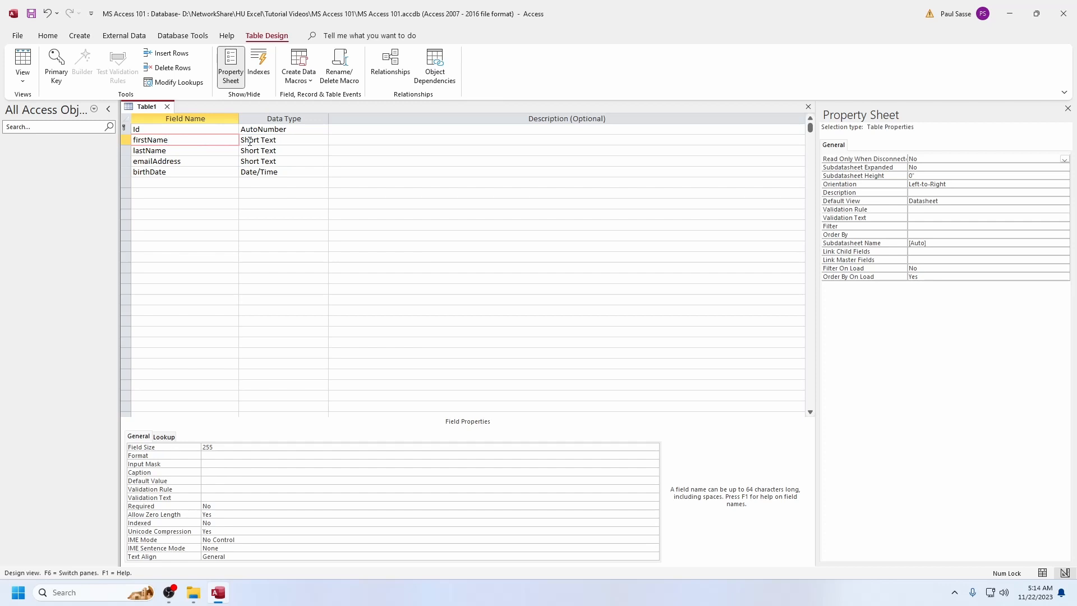
{"action": "left_click", "coordinate": [213, 151]}
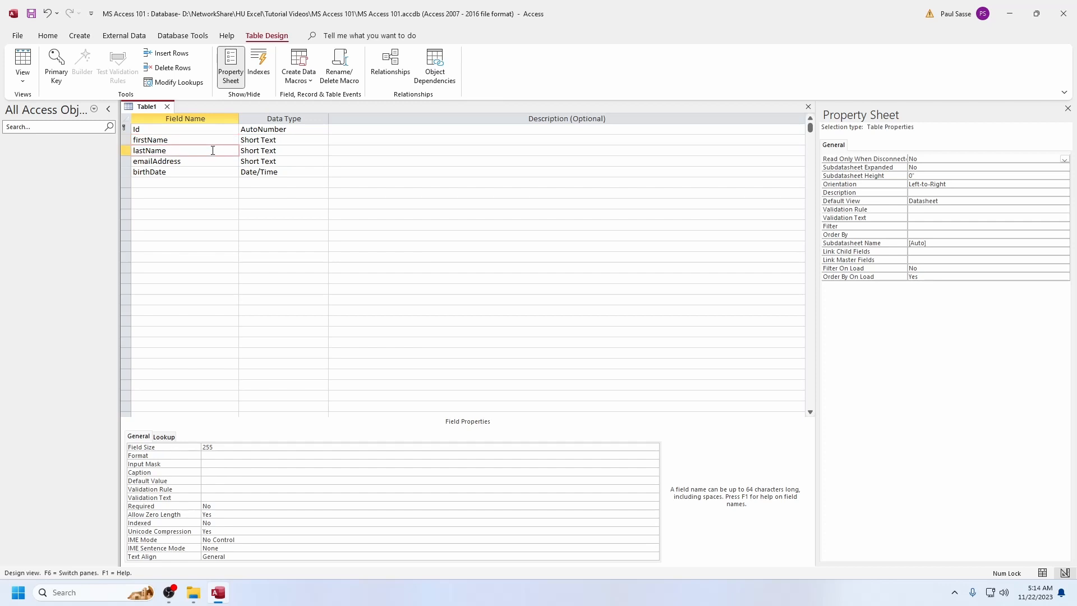
{"action": "left_click", "coordinate": [254, 150]}
{"action": "left_click", "coordinate": [214, 161]}
{"action": "left_click", "coordinate": [257, 161]}
{"action": "left_click", "coordinate": [216, 171]}
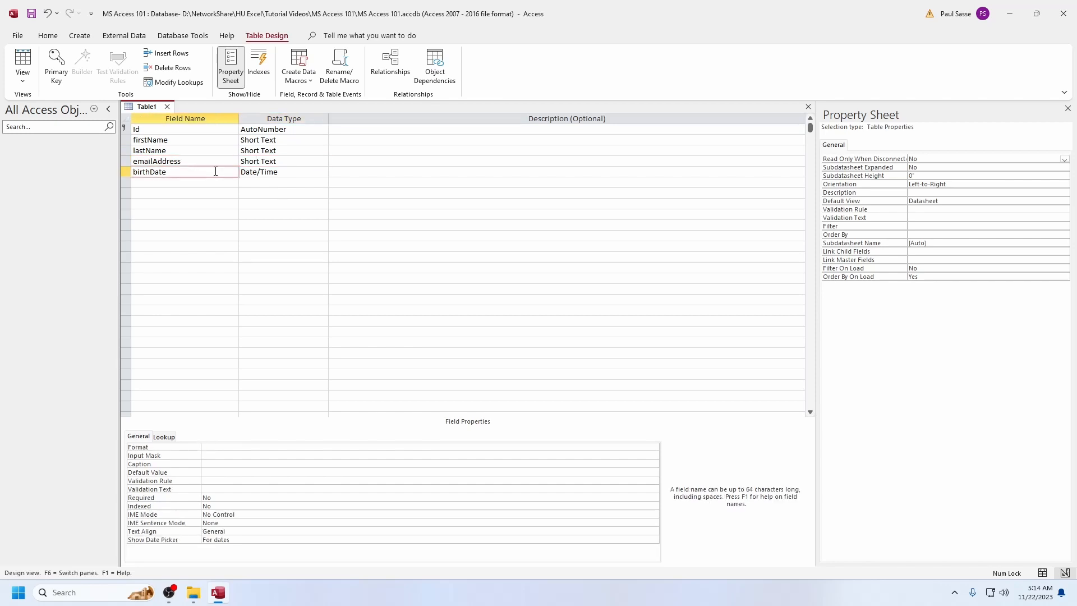
{"action": "left_click", "coordinate": [244, 172]}
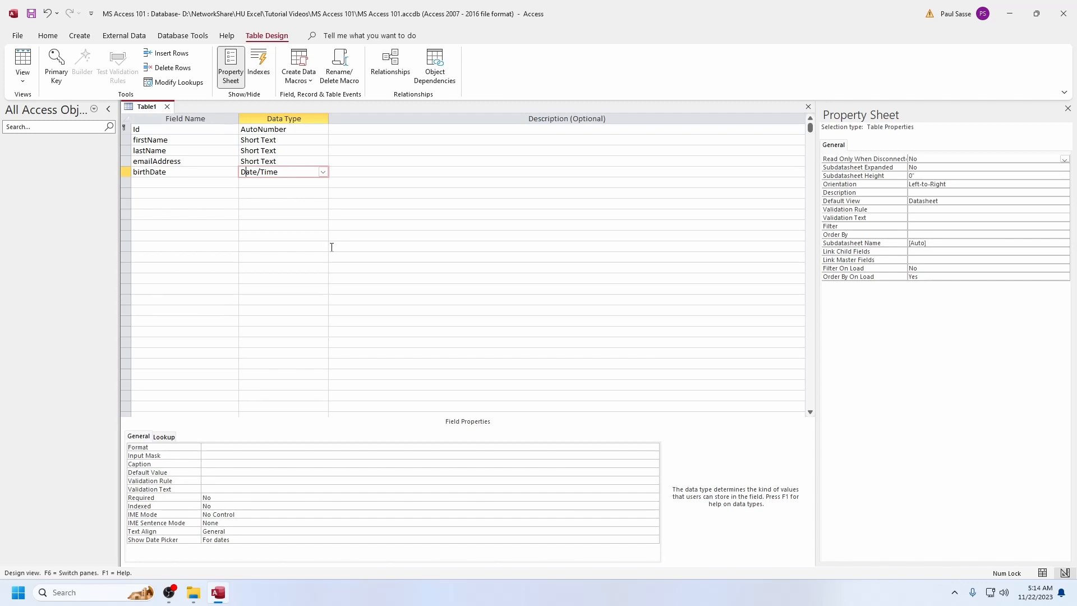
Save the table design under the name CUSTOMER
{"action": "right_click", "coordinate": [151, 109]}
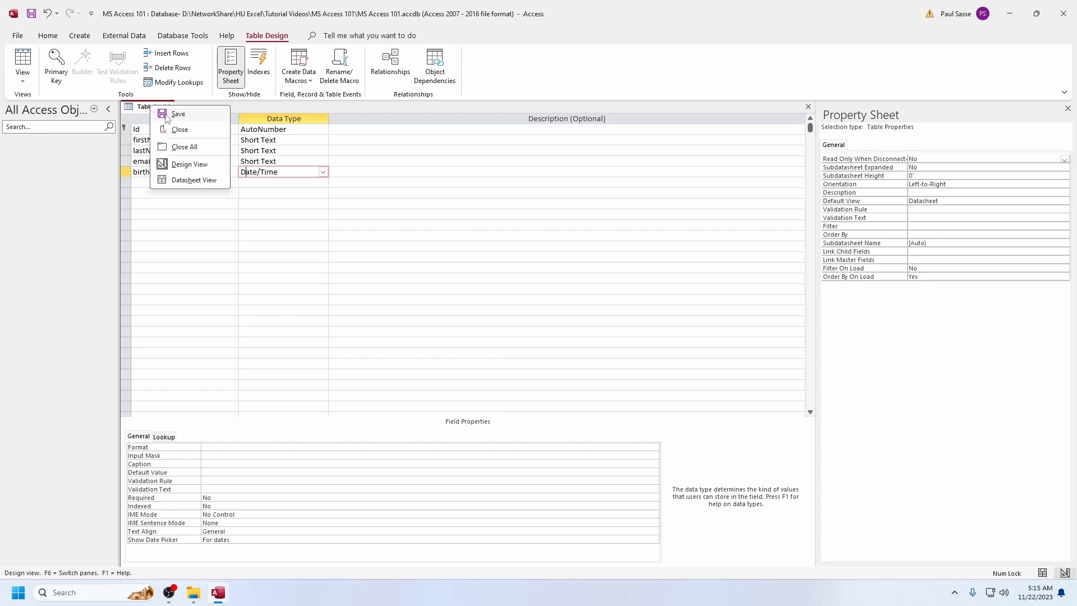
{"action": "left_click", "coordinate": [168, 115]}
{"action": "key", "text": "Caps_Lock"}
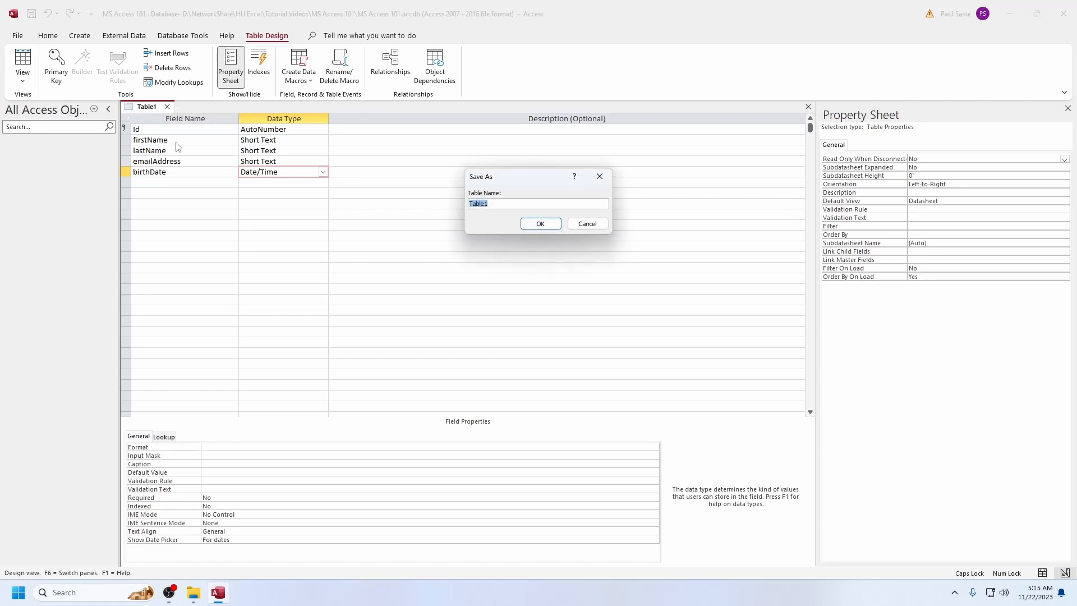
{"action": "type", "text": "CUSTOMER"}
{"action": "key", "text": "Return"}
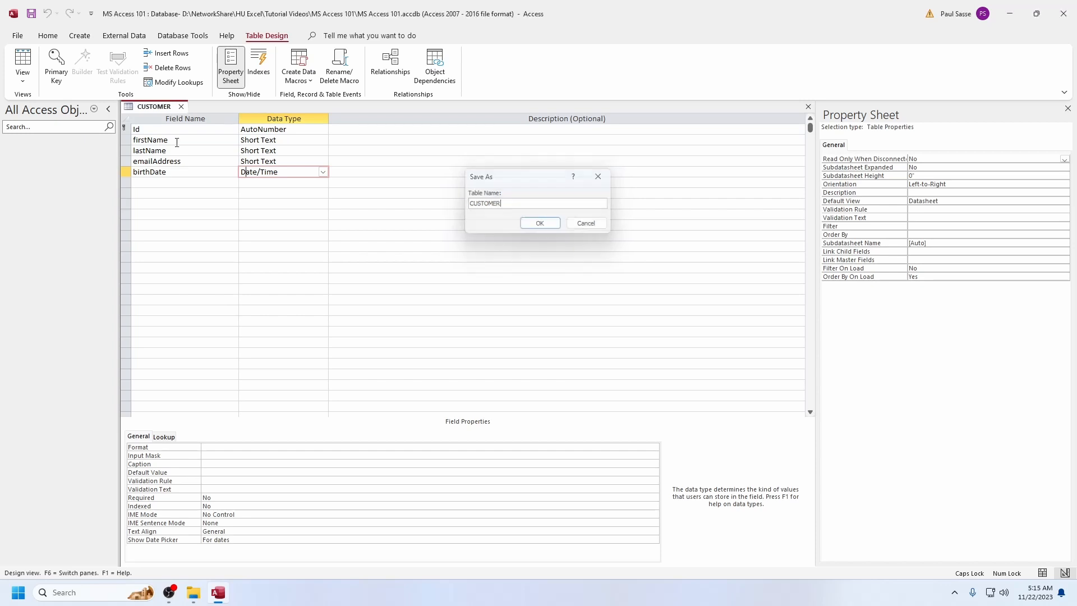
Switch the CUSTOMER table to Datasheet View and widen the emailAddress column to fit its heading
{"action": "right_click", "coordinate": [150, 106]}
{"action": "left_click", "coordinate": [188, 211]}
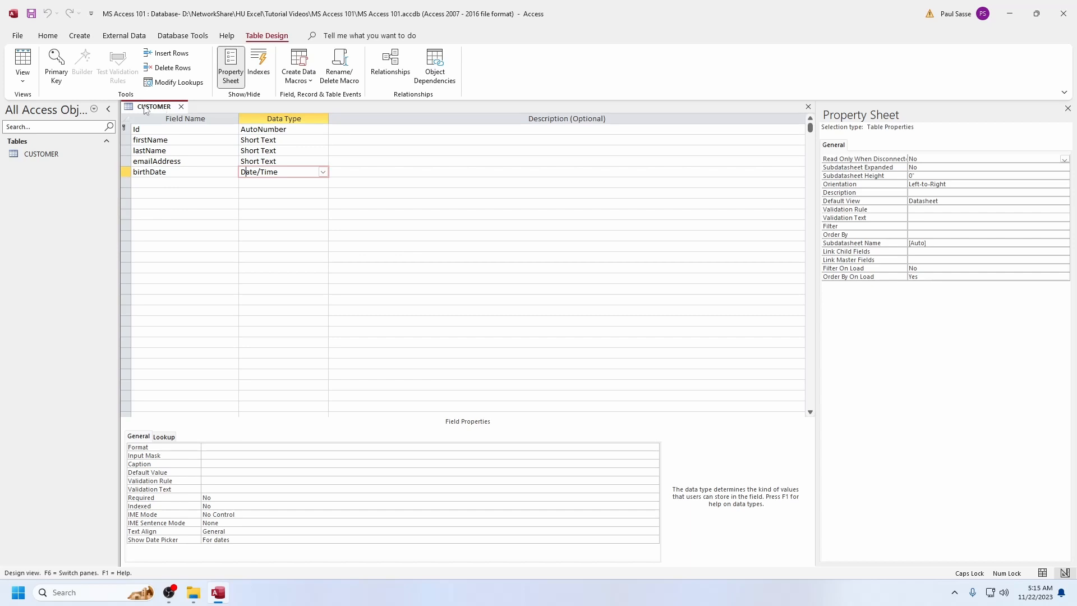
{"action": "left_click", "coordinate": [22, 83]}
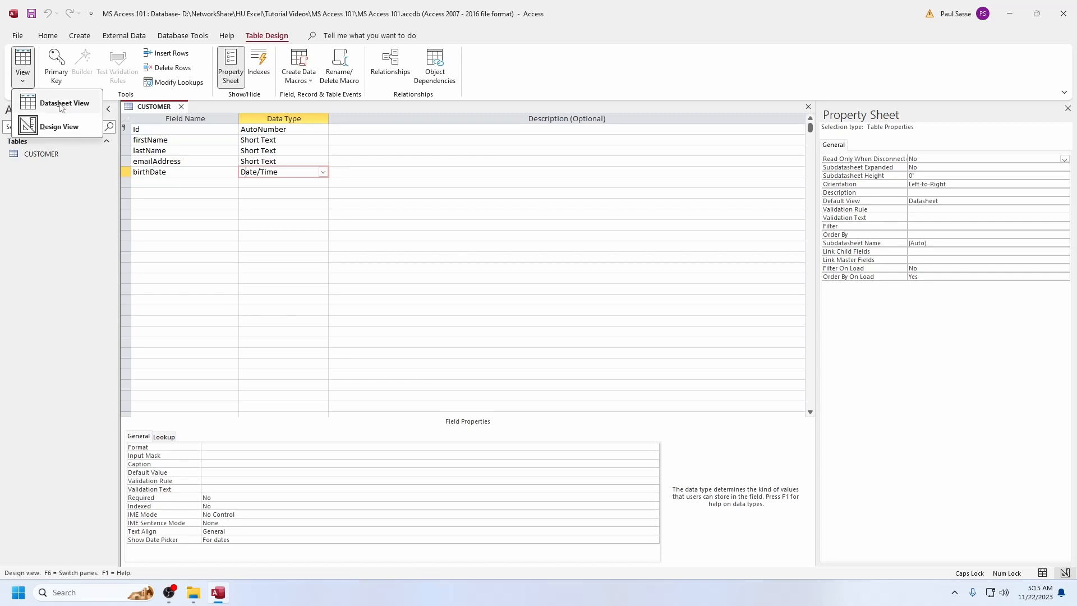
{"action": "left_click", "coordinate": [150, 109]}
{"action": "right_click", "coordinate": [148, 109]}
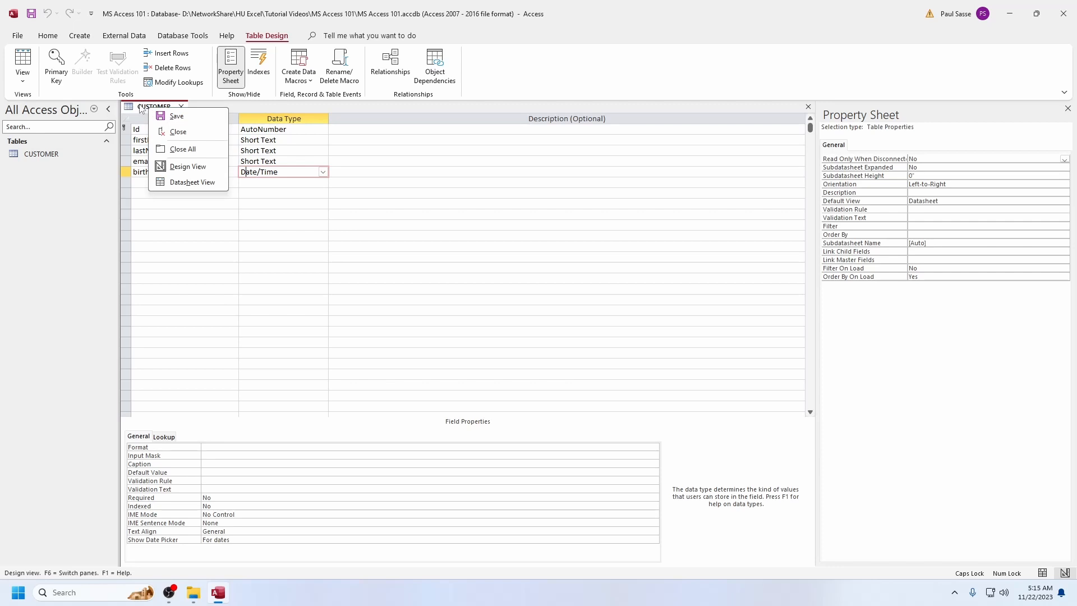
{"action": "left_click", "coordinate": [191, 182]}
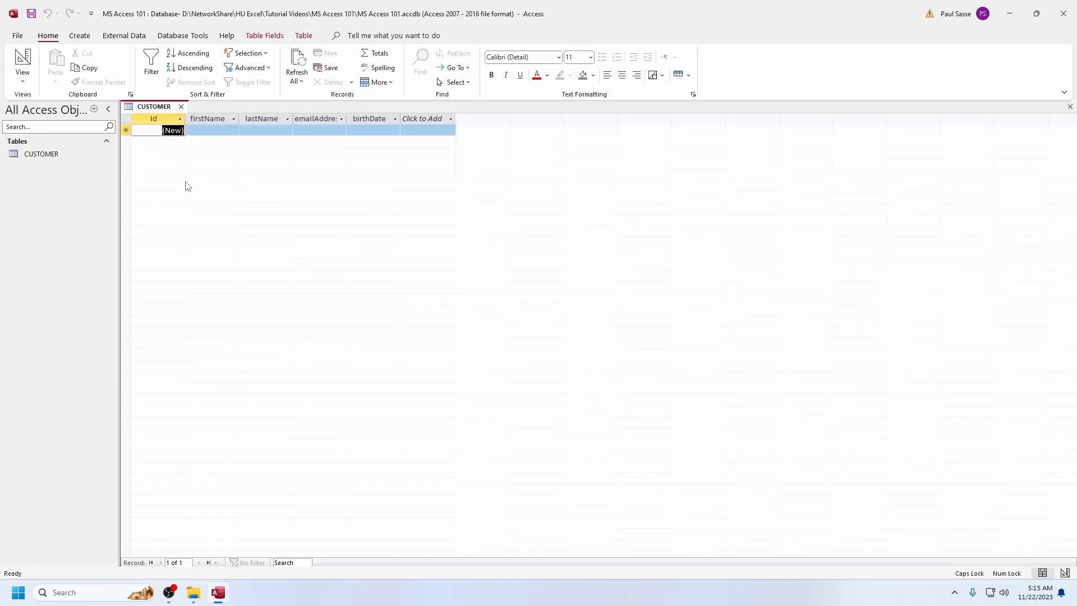
{"action": "double_click", "coordinate": [347, 116]}
Enter the first customer record with the customer's first name, last name, e-mail address and birth date
{"action": "left_click", "coordinate": [219, 129]}
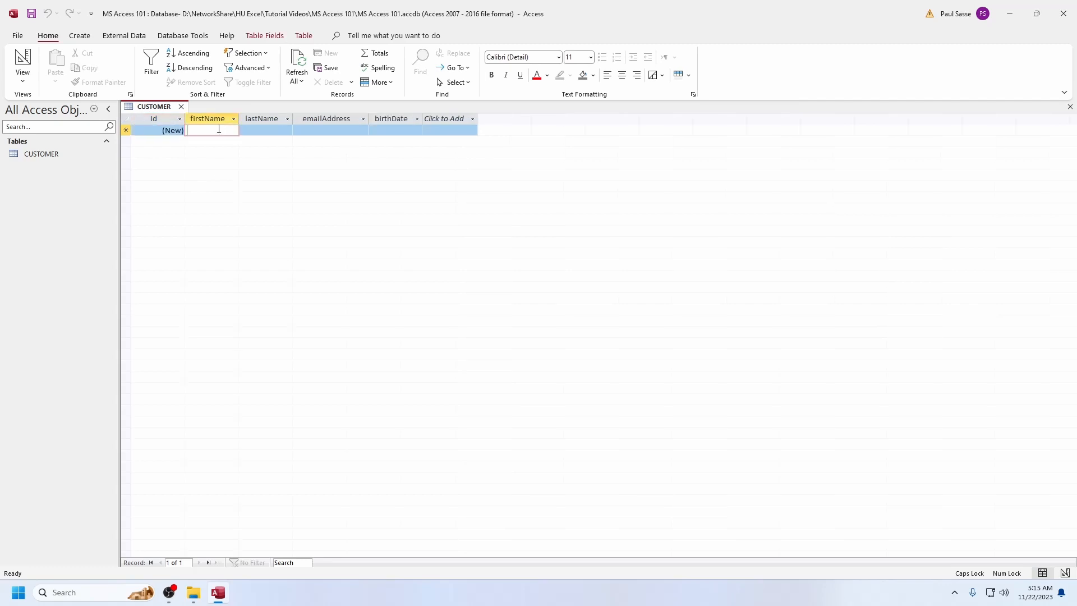
{"action": "type", "text": "Bob"}
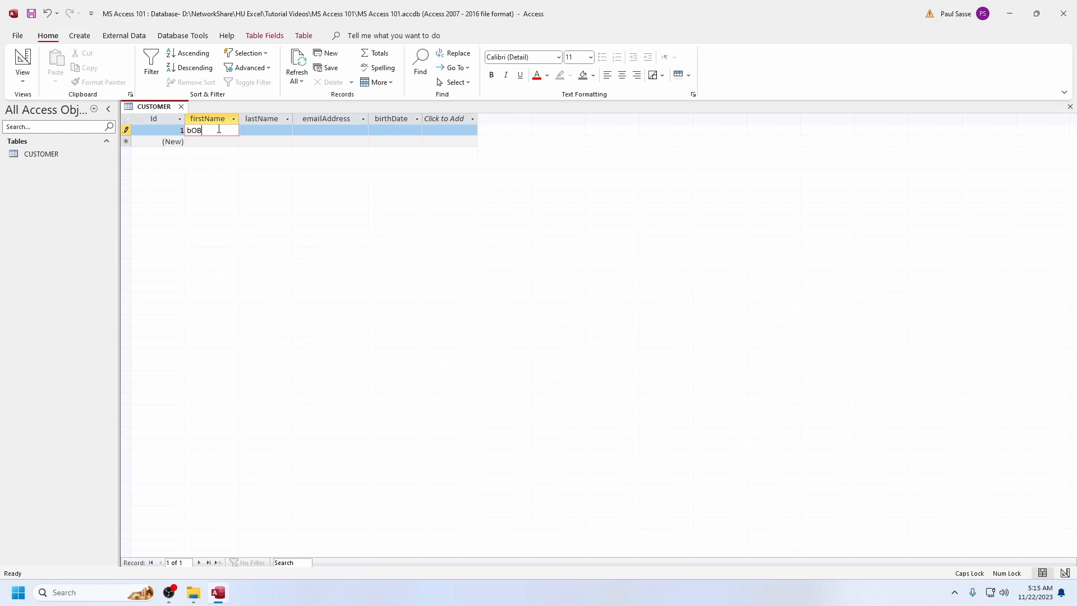
{"action": "key", "text": "Tab"}
{"action": "type", "text": "Smith"}
{"action": "key", "text": "Tab"}
{"action": "key", "text": "Tab"}
{"action": "type", "text": "1/1/2000"}
{"action": "key", "text": "Tab"}
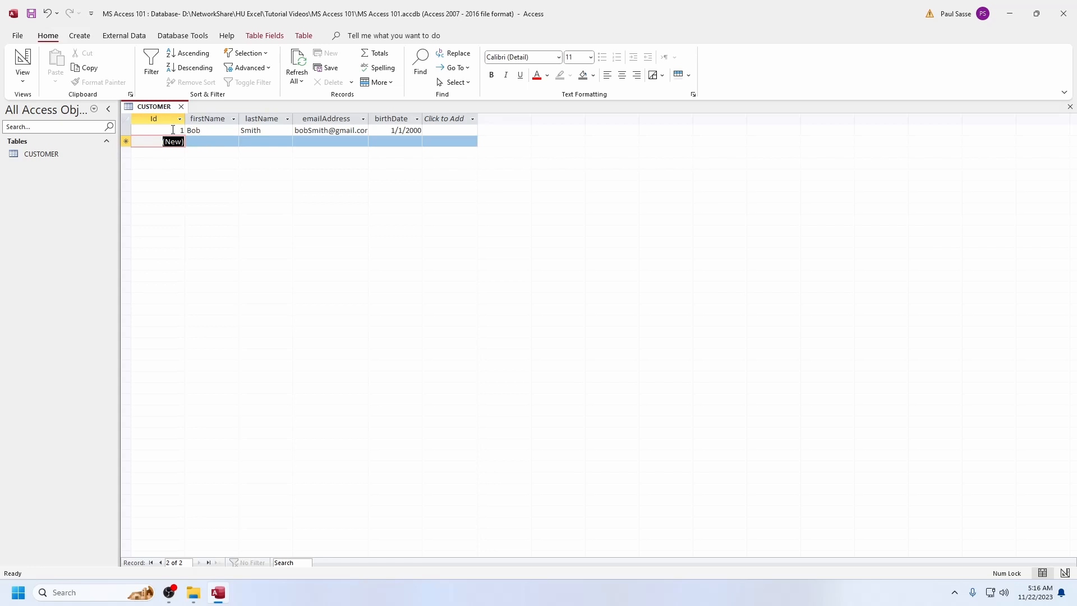
Enter a second customer record, filling in first name, last name, e-mail address and birth date
{"action": "left_click", "coordinate": [197, 142]}
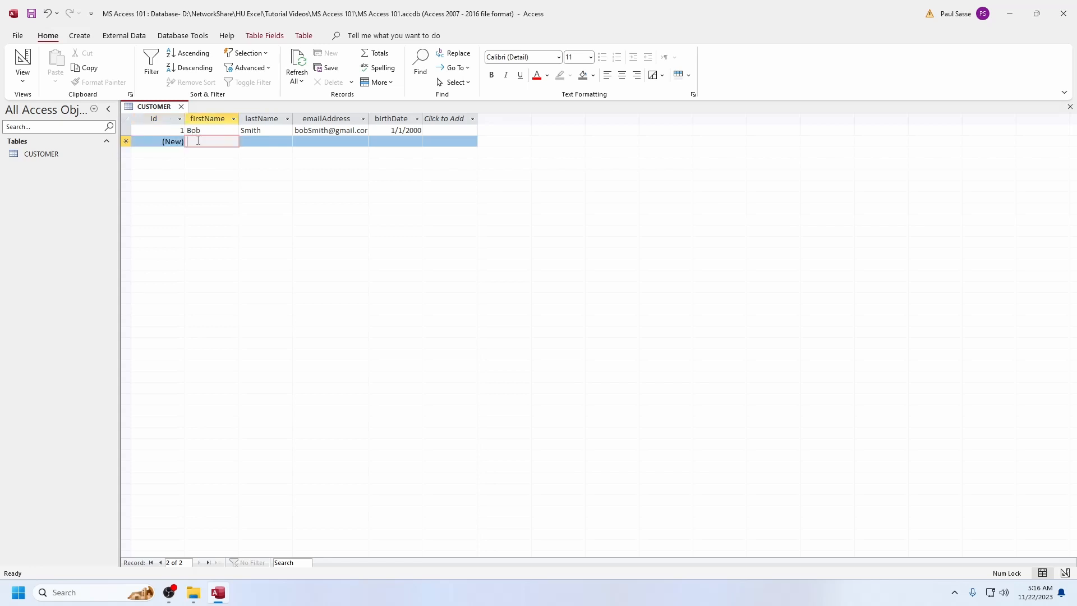
{"action": "type", "text": "Mary"}
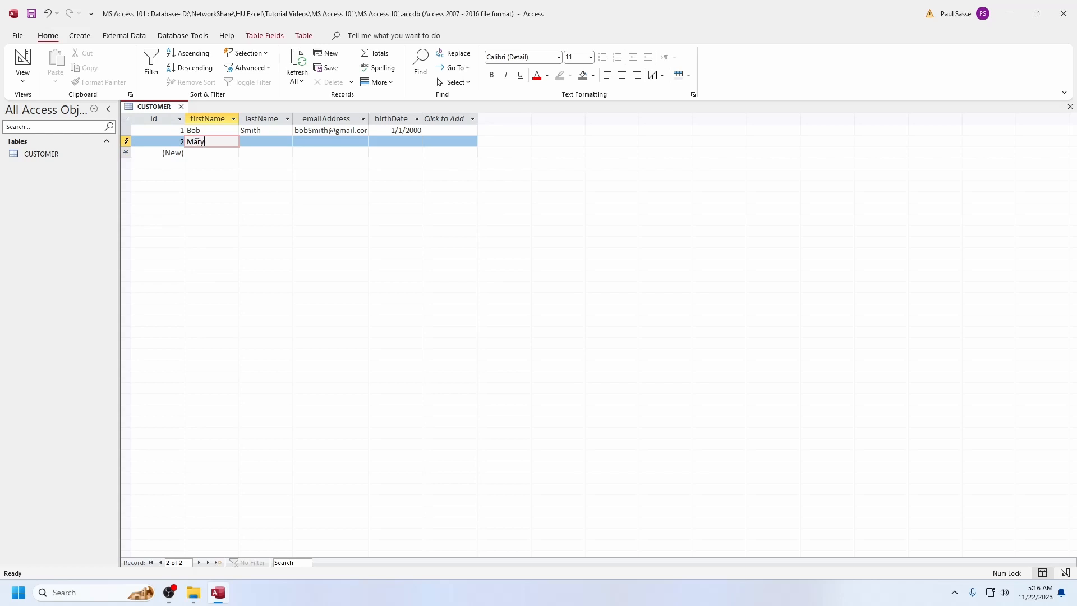
{"action": "key", "text": "Tab"}
{"action": "type", "text": "Jane"}
{"action": "key", "text": "Tab"}
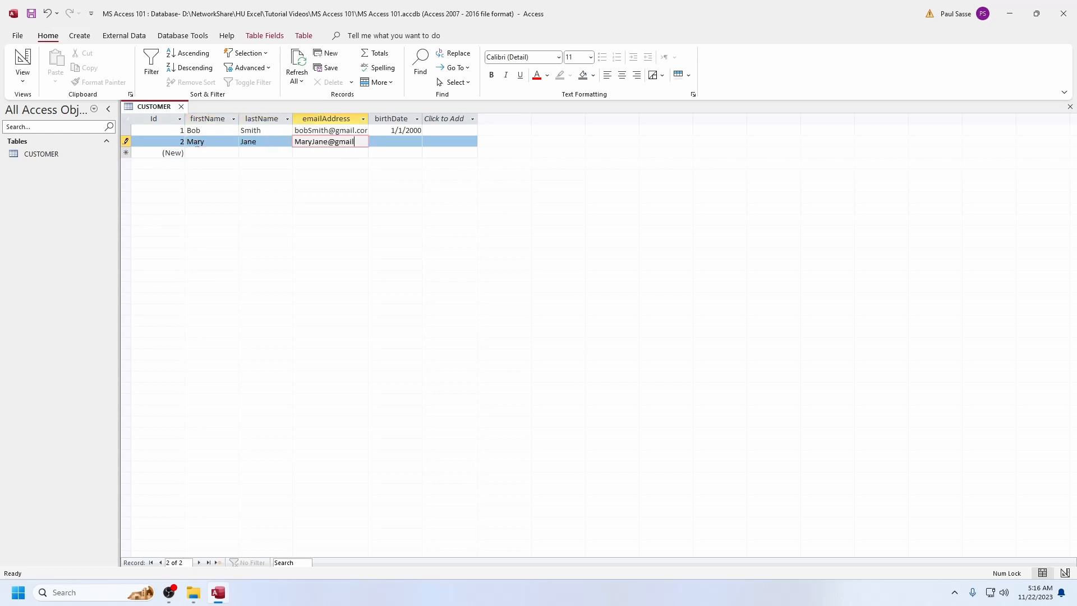
{"action": "key", "text": "Tab"}
{"action": "type", "text": "3/1/1933"}
{"action": "key", "text": "Tab"}
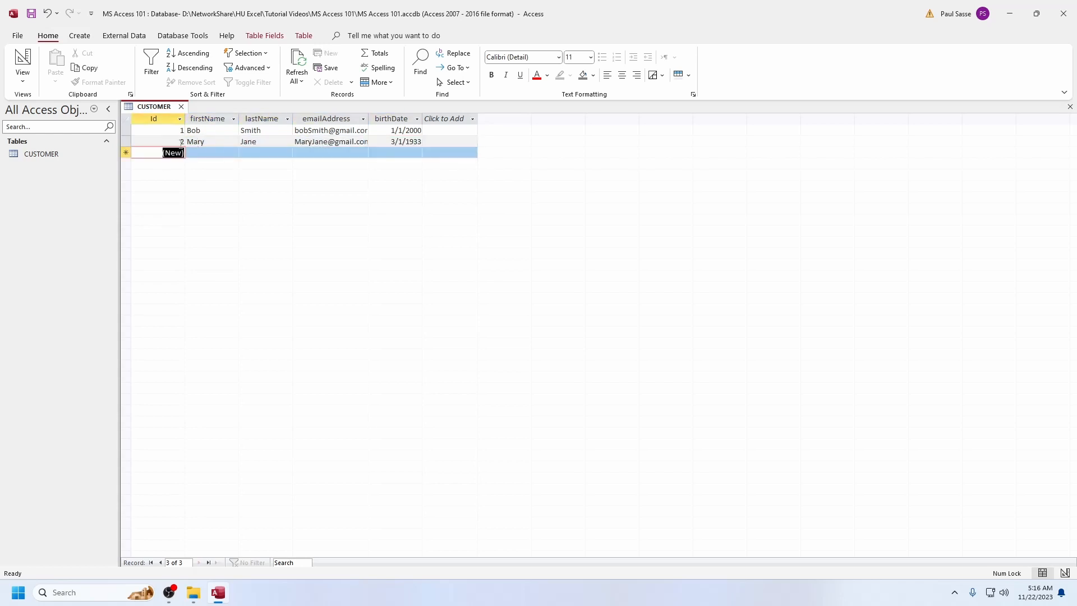
Add a third customer record repeating the second record's first name, last name, e-mail address and birth date
{"action": "left_click", "coordinate": [211, 148]}
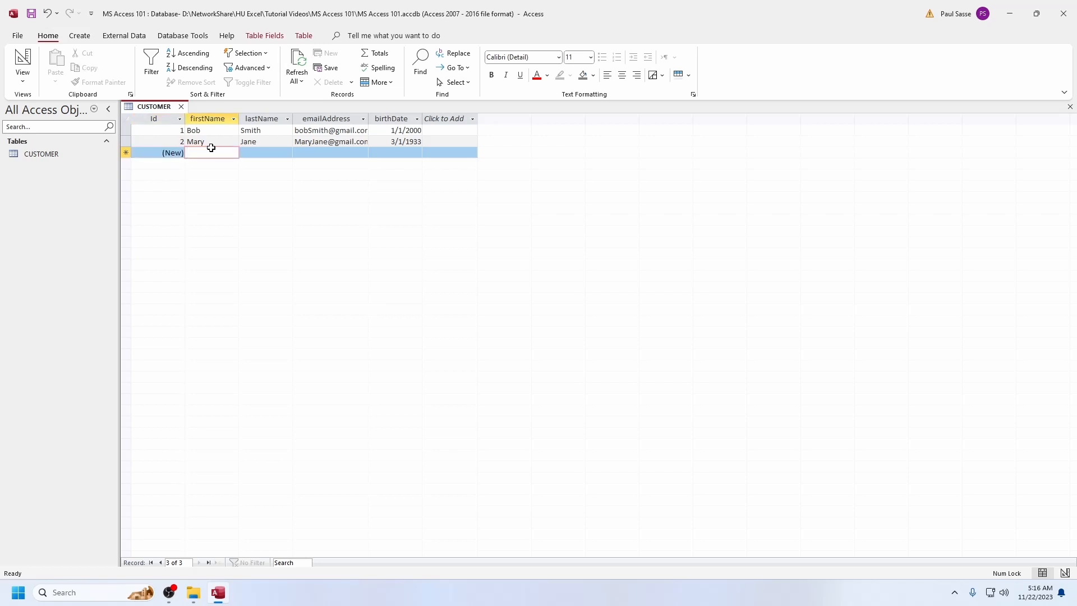
{"action": "type", "text": "Mary"}
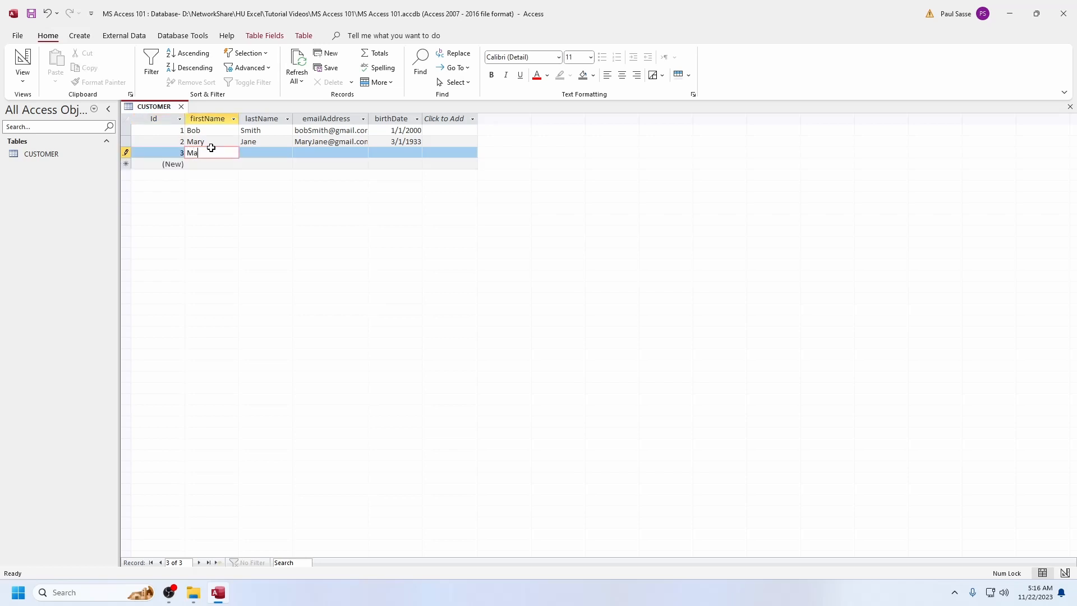
{"action": "key", "text": "Tab"}
{"action": "type", "text": "Jane"}
{"action": "key", "text": "Tab"}
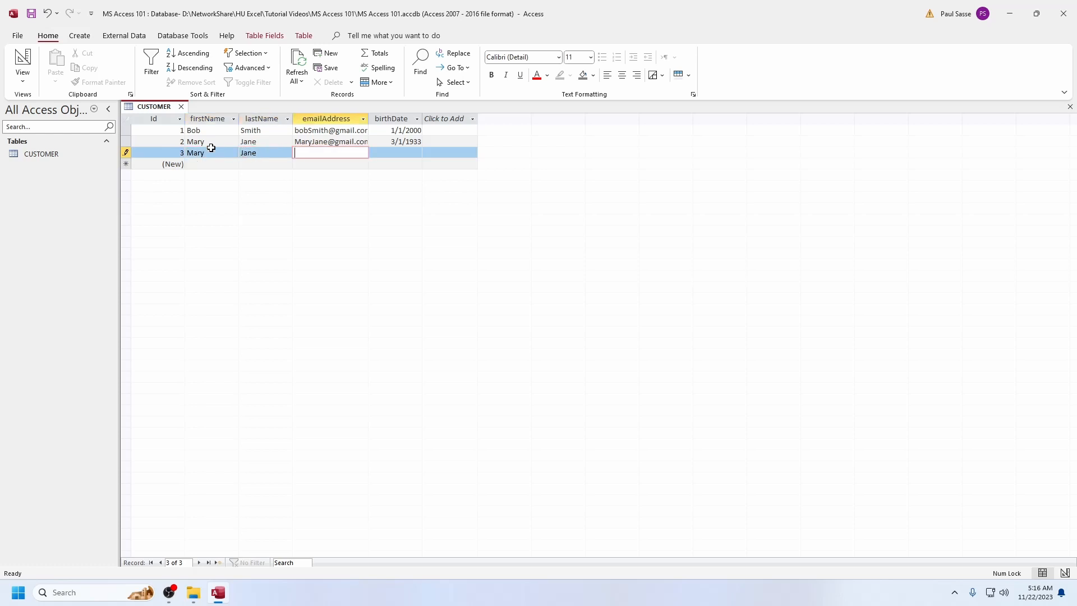
{"action": "key", "text": "ctrl+apostrophe"}
{"action": "key", "text": "Tab"}
{"action": "key", "text": "ctrl+apostrophe"}
{"action": "key", "text": "Tab"}
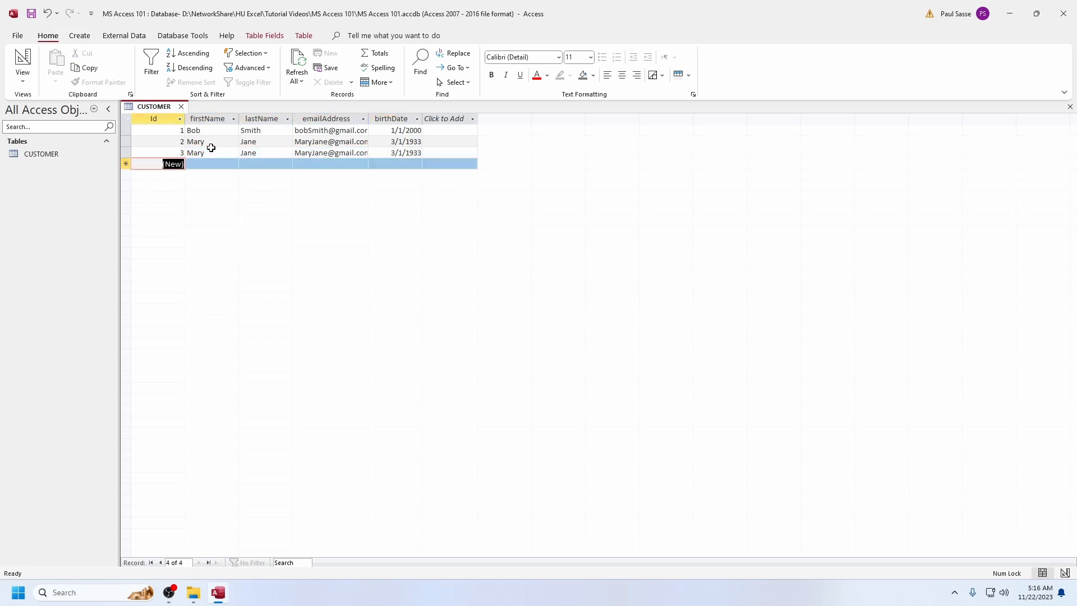
Widen the emailAddress column to fit its longest entry
{"action": "key", "text": "Tab"}
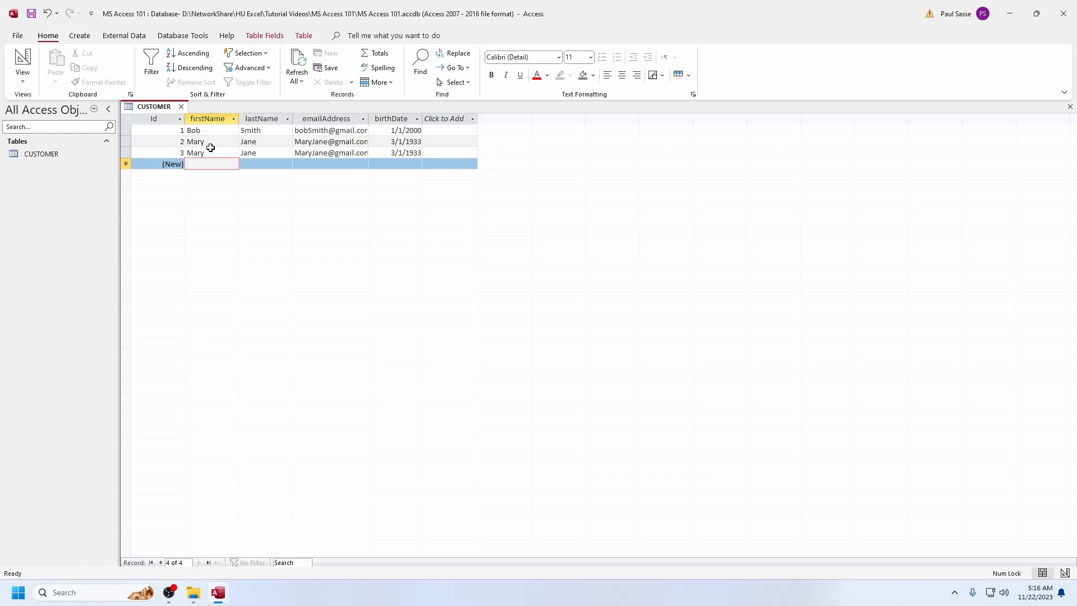
{"action": "left_click", "coordinate": [199, 153]}
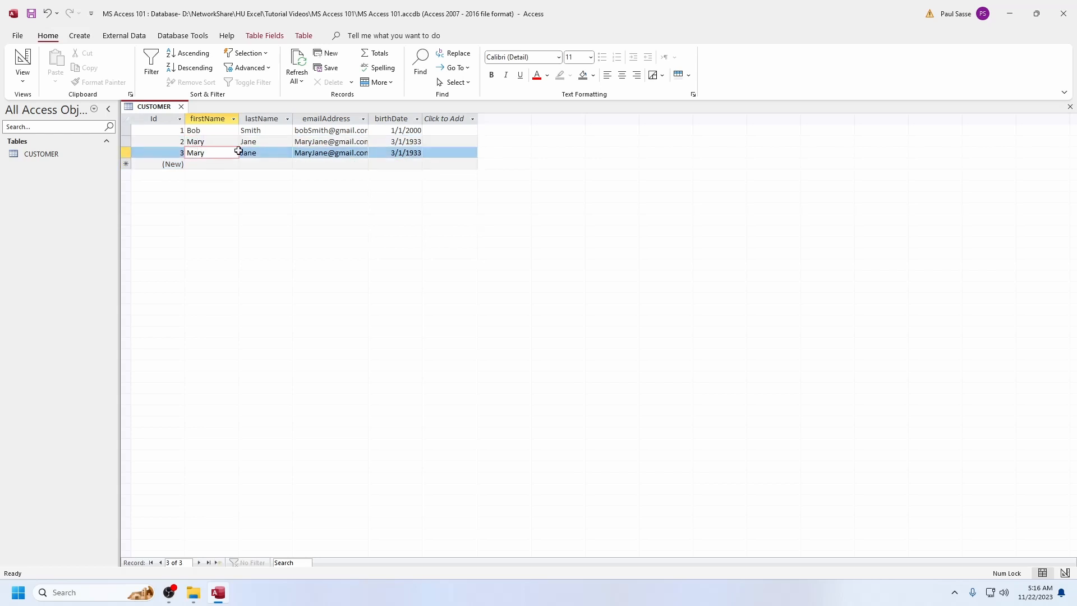
{"action": "double_click", "coordinate": [370, 120]}
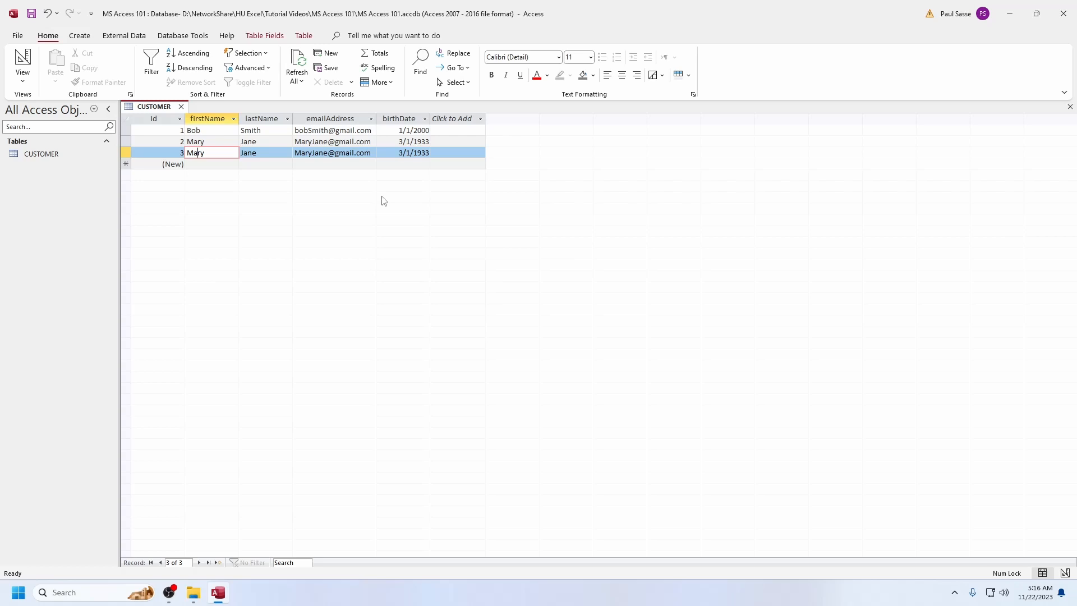
Compare the second and third customer records by their Id values and other fields in the datasheet
{"action": "left_click", "coordinate": [126, 141]}
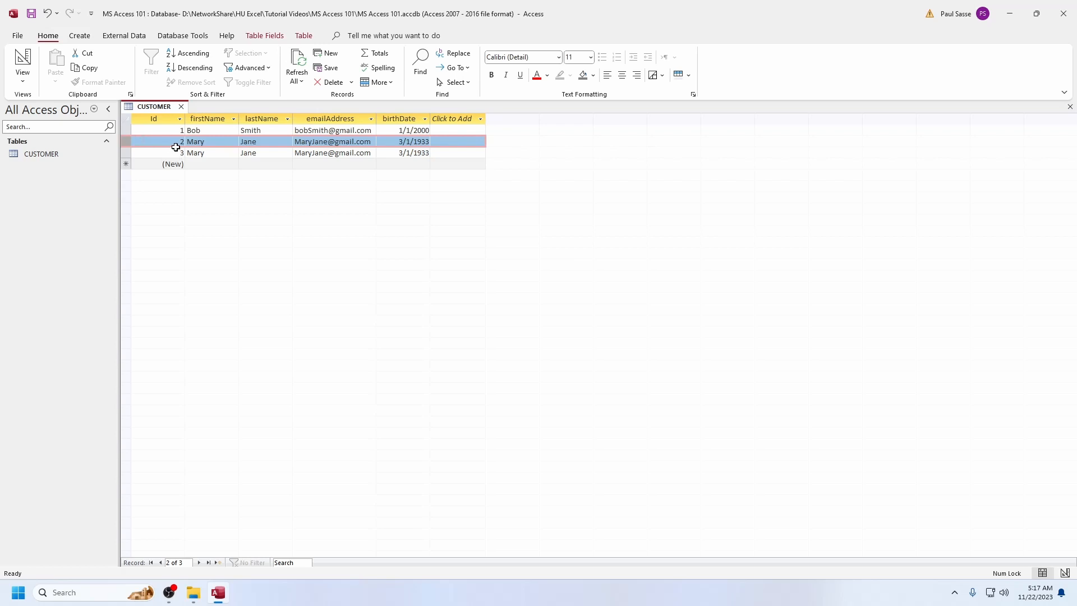
{"action": "left_click_drag", "start_coordinate": [175, 143], "coordinate": [193, 148]}
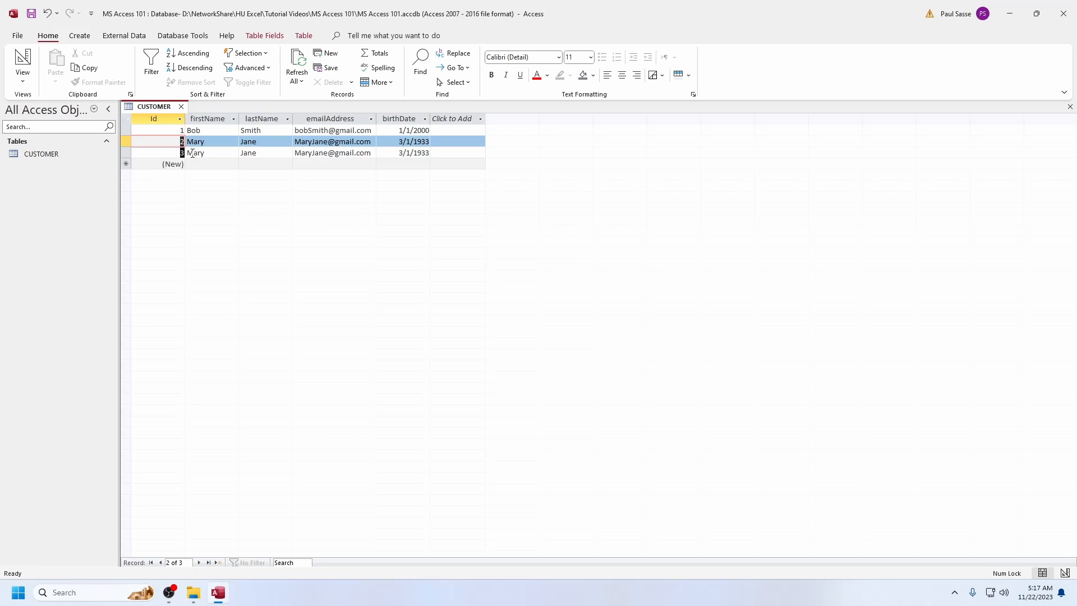
{"action": "key", "text": "Down"}
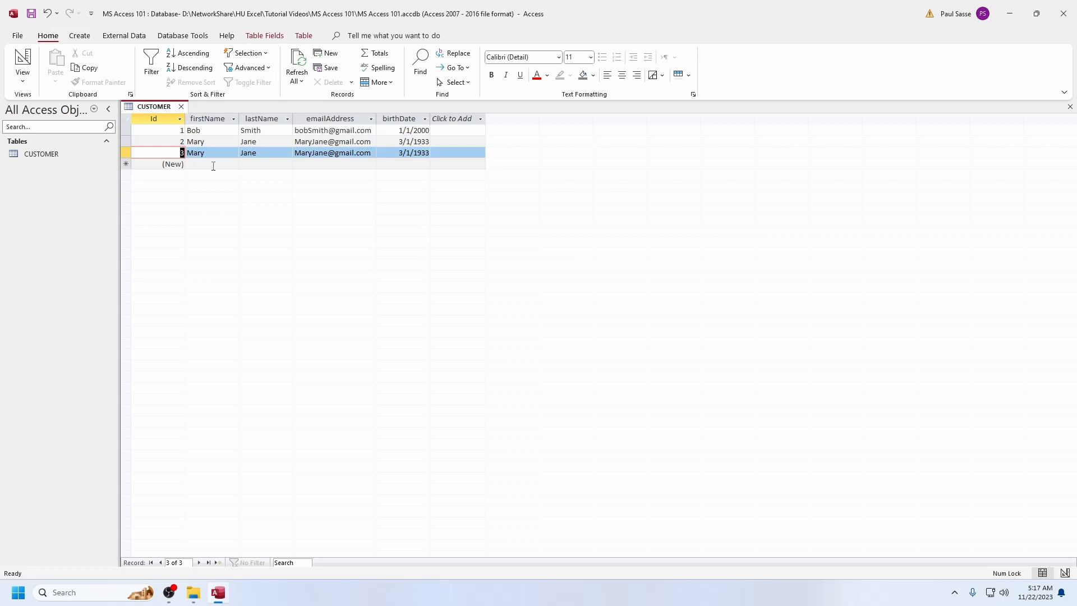
{"action": "left_click", "coordinate": [214, 164]}
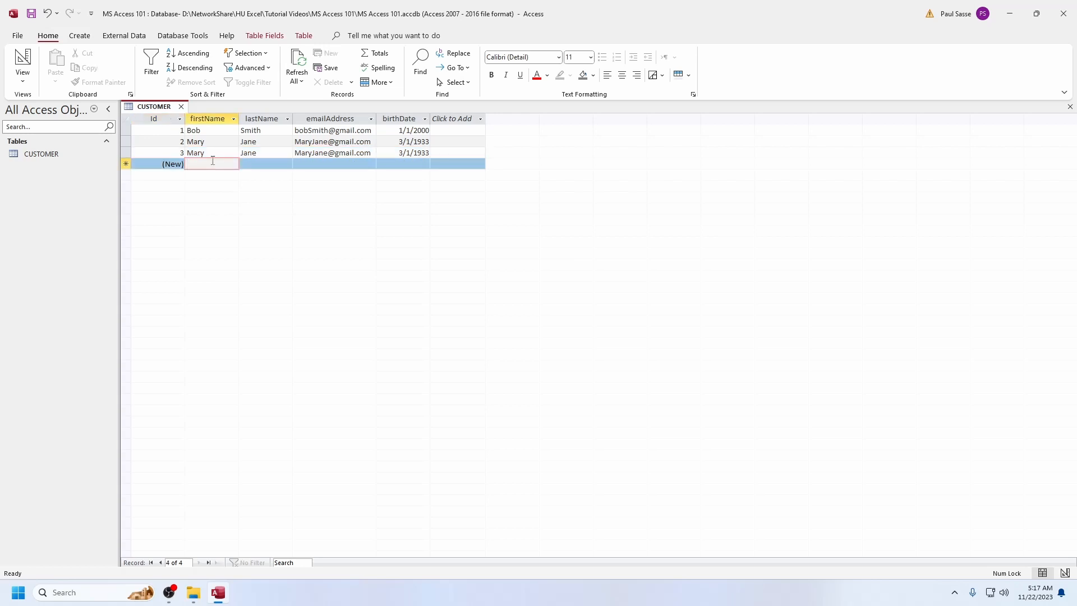
{"action": "left_click", "coordinate": [219, 154]}
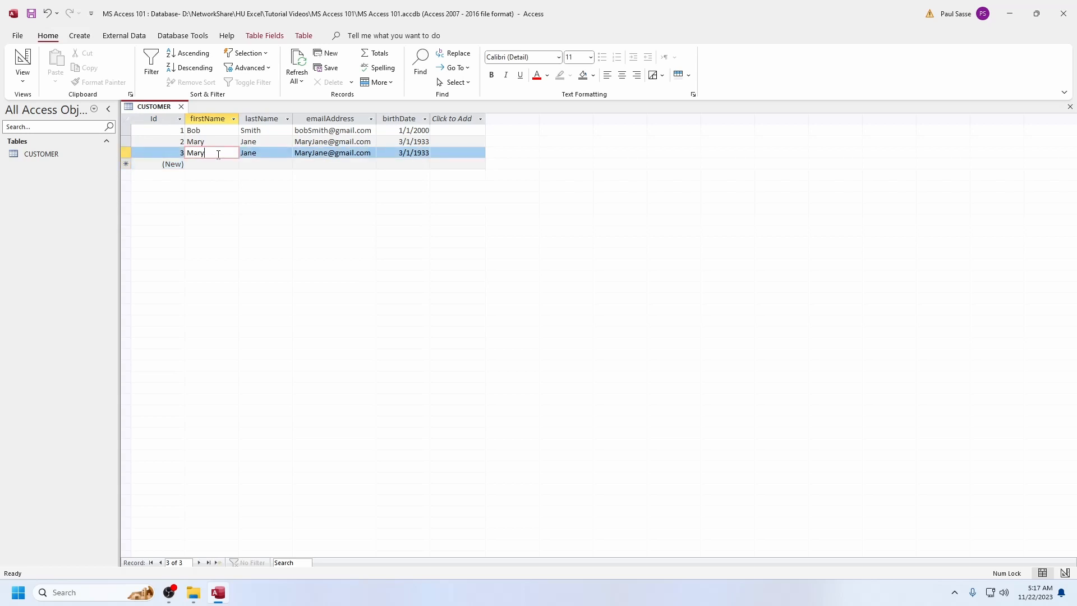
{"action": "key", "text": "Tab"}
{"action": "key", "text": "Tab"}
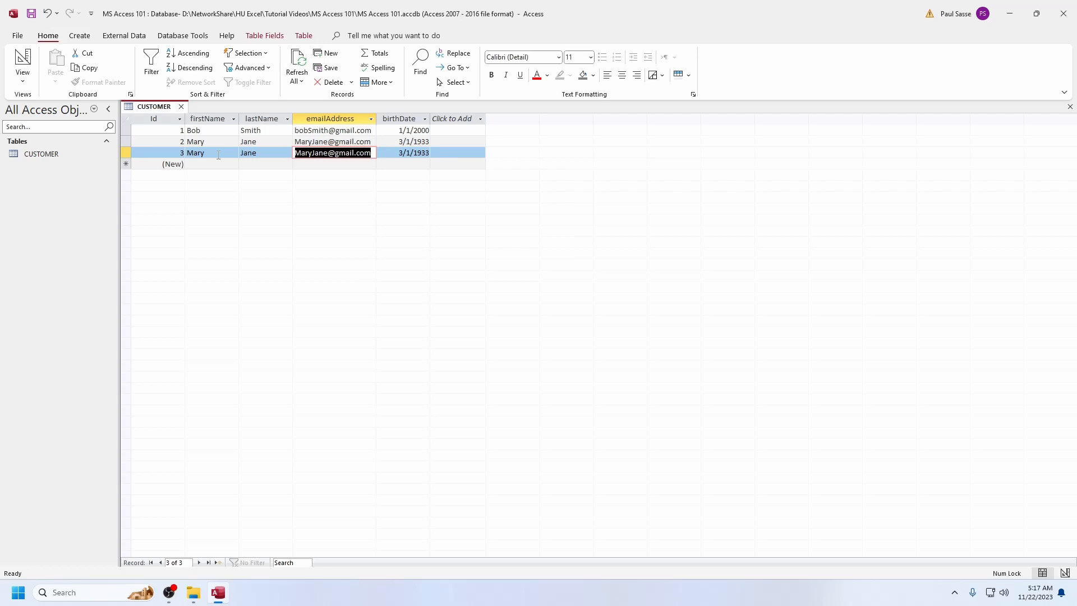
{"action": "key", "text": "Down"}
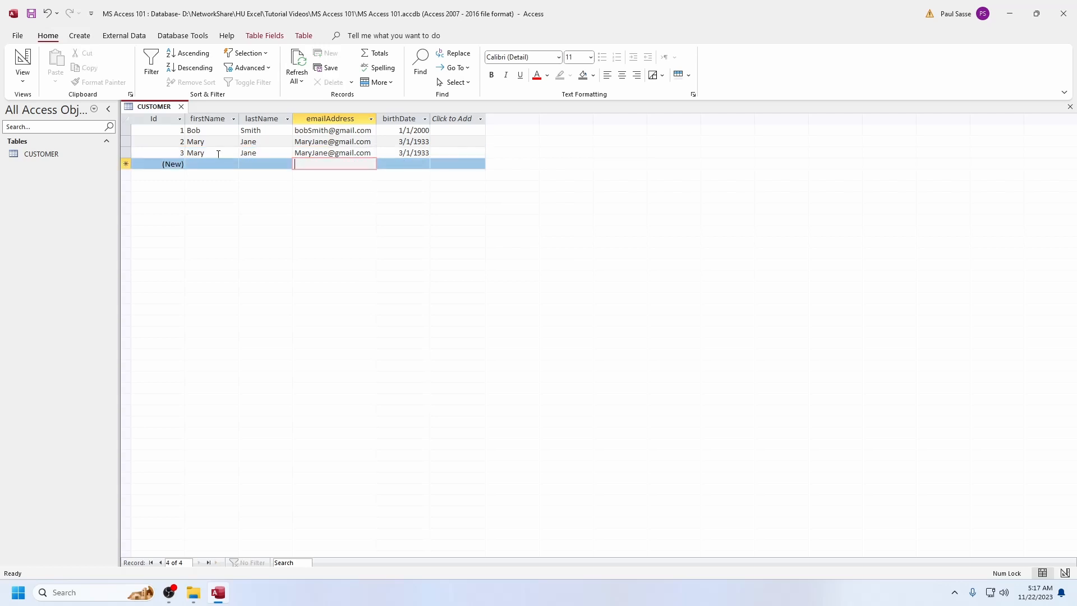
{"action": "key", "text": "Home"}
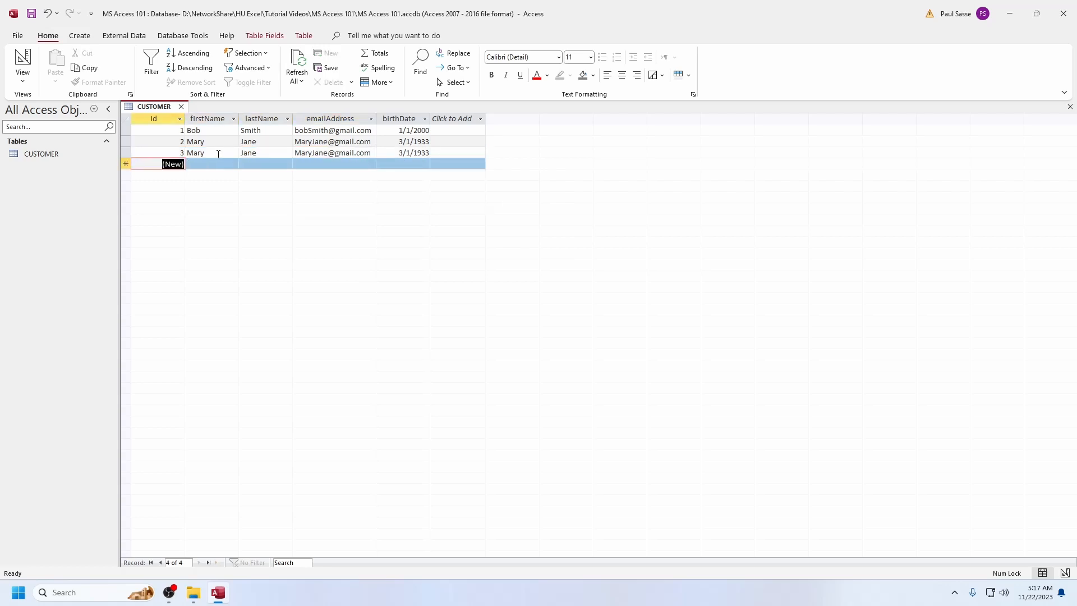
{"action": "key", "text": "Up"}
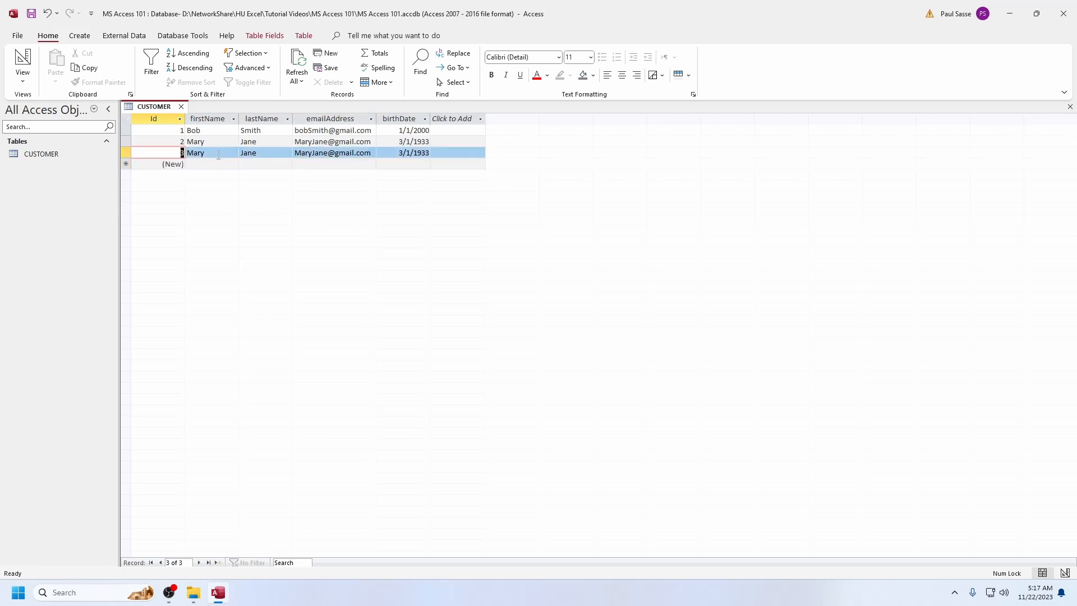
Enter a fourth customer record, filling in first name, last name, e-mail address and birth date
{"action": "key", "text": "Tab"}
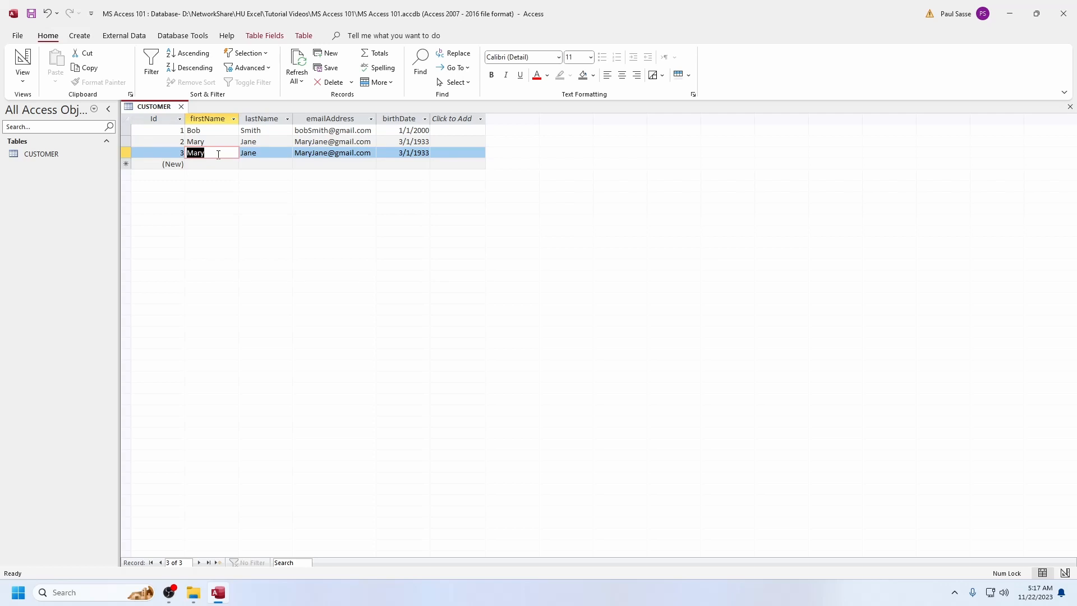
{"action": "key", "text": "Down"}
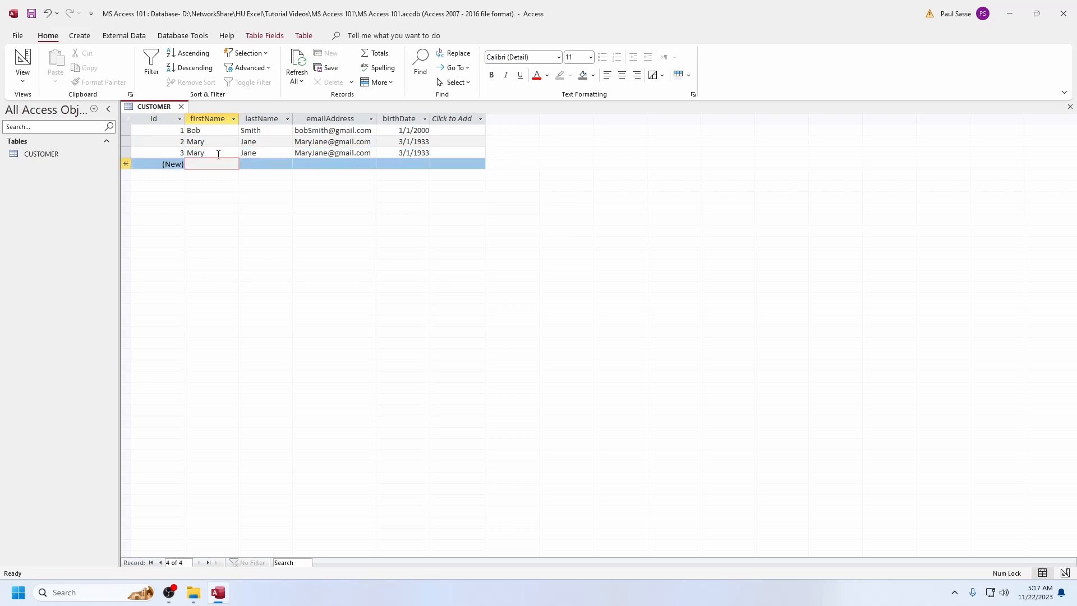
{"action": "type", "text": "Paul"}
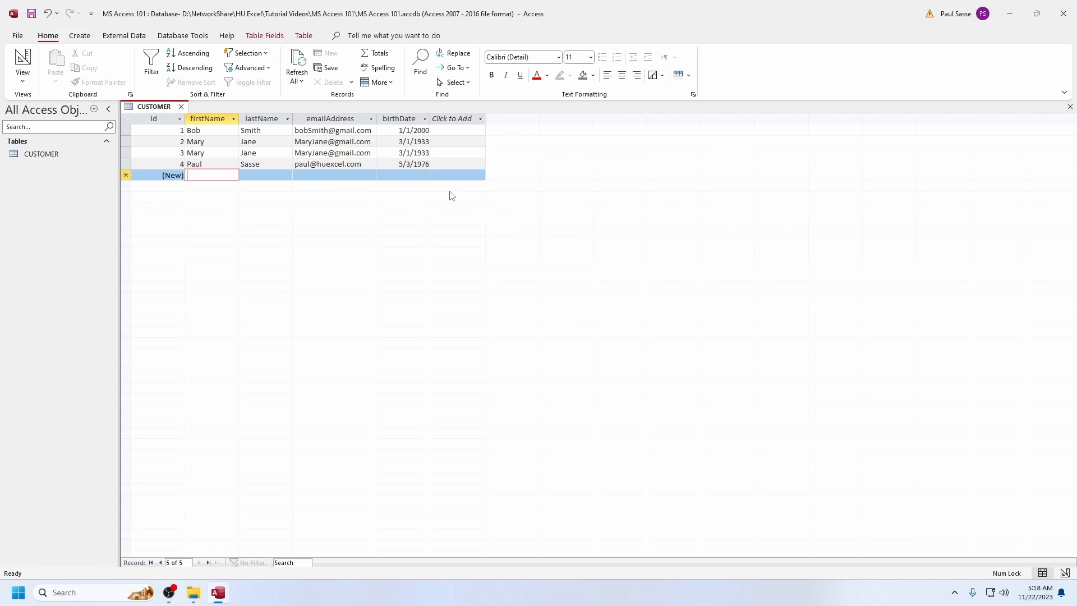
Examine how records and fields are laid out by selecting the first two rows and the firstName and lastName columns
{"action": "left_click", "coordinate": [125, 131]}
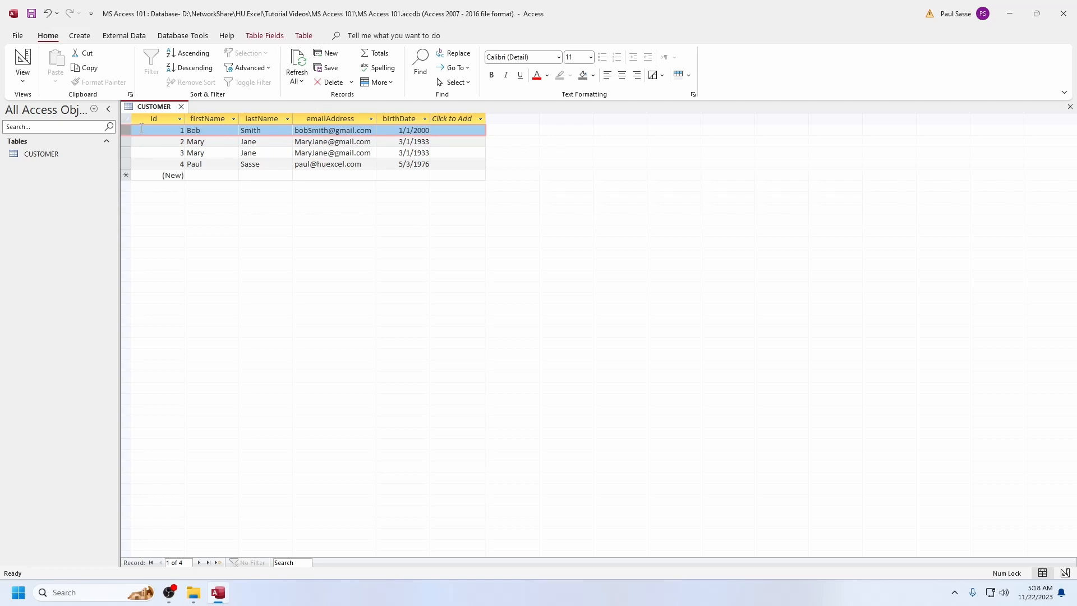
{"action": "left_click", "coordinate": [126, 141]}
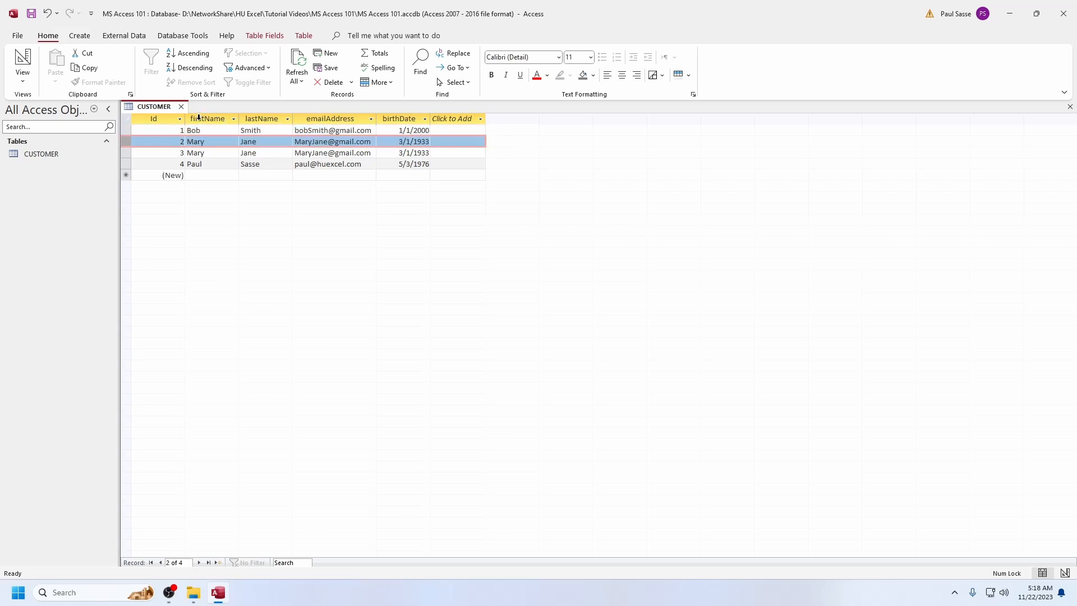
{"action": "left_click", "coordinate": [199, 117]}
{"action": "left_click", "coordinate": [254, 117]}
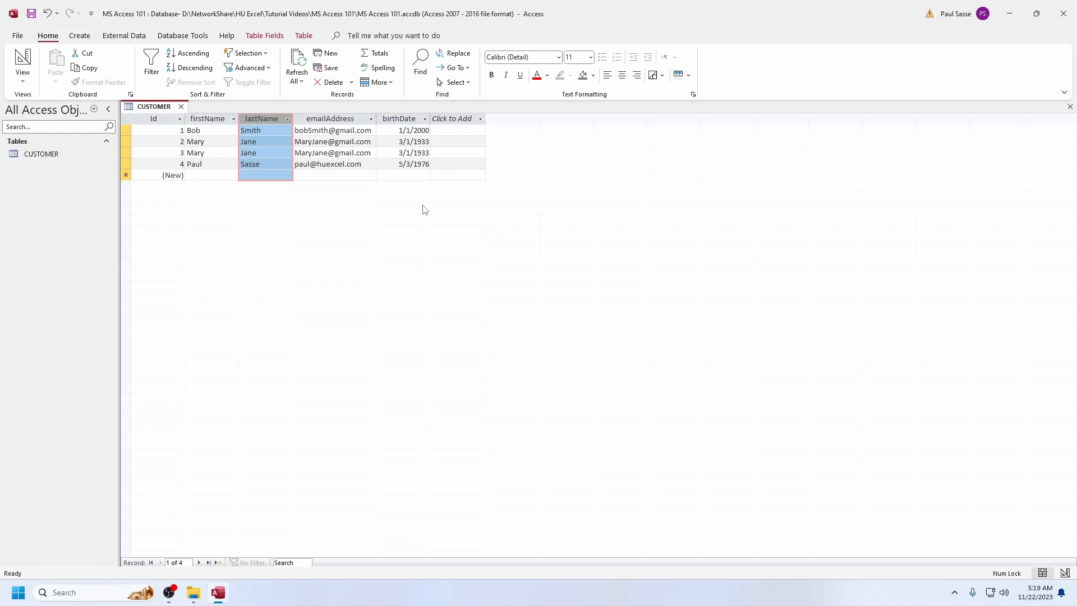
Switch the CUSTOMER table to Design View
{"action": "right_click", "coordinate": [145, 111]}
{"action": "left_click", "coordinate": [179, 166]}
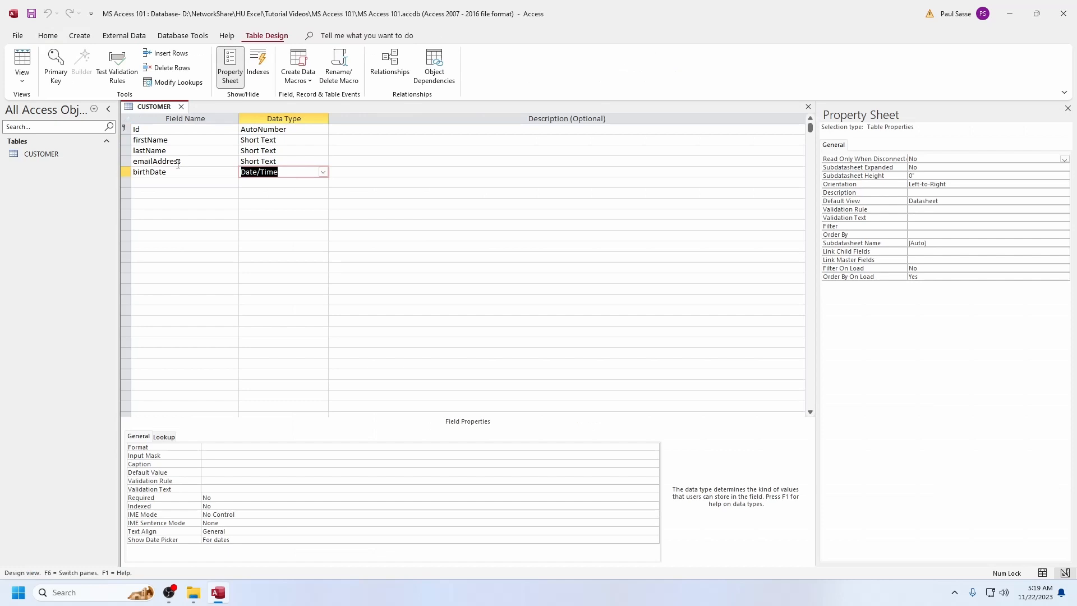
Rename the first-name and last-name fields as FirstName and LastName
{"action": "left_click", "coordinate": [138, 142]}
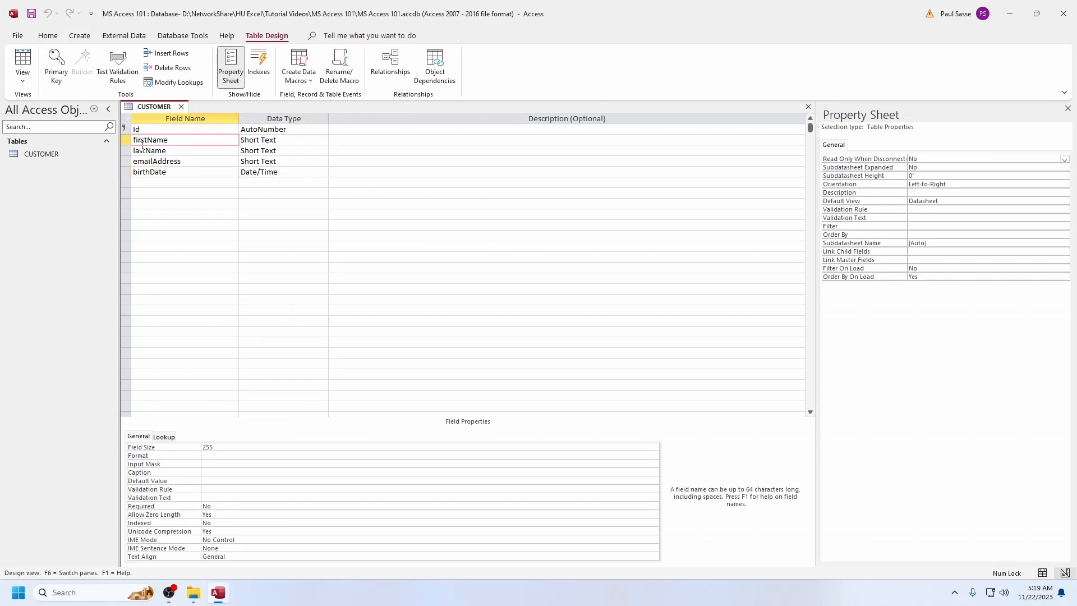
{"action": "key", "text": "BackSpace"}
{"action": "type", "text": "F"}
{"action": "left_click", "coordinate": [137, 152]}
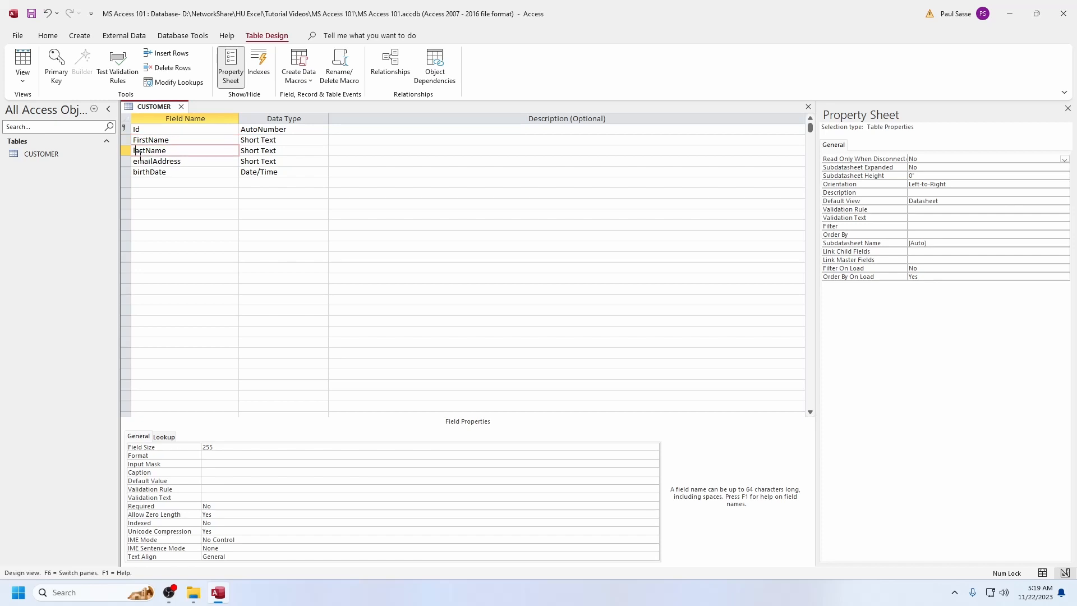
{"action": "key", "text": "BackSpace"}
{"action": "type", "text": "L"}
Rename the e-mail and birth-date fields as EmailAddress and BirthDate
{"action": "left_click", "coordinate": [138, 161]}
{"action": "key", "text": "BackSpace"}
{"action": "type", "text": "E"}
{"action": "left_click", "coordinate": [141, 174]}
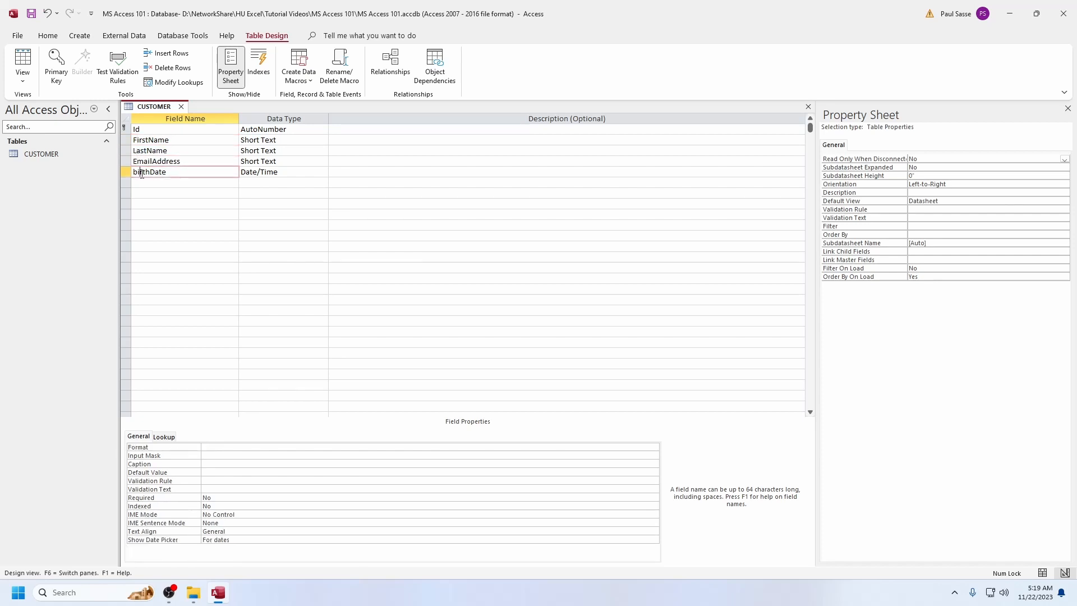
{"action": "key", "text": "BackSpace"}
{"action": "type", "text": "B"}
{"action": "key", "text": "Down"}
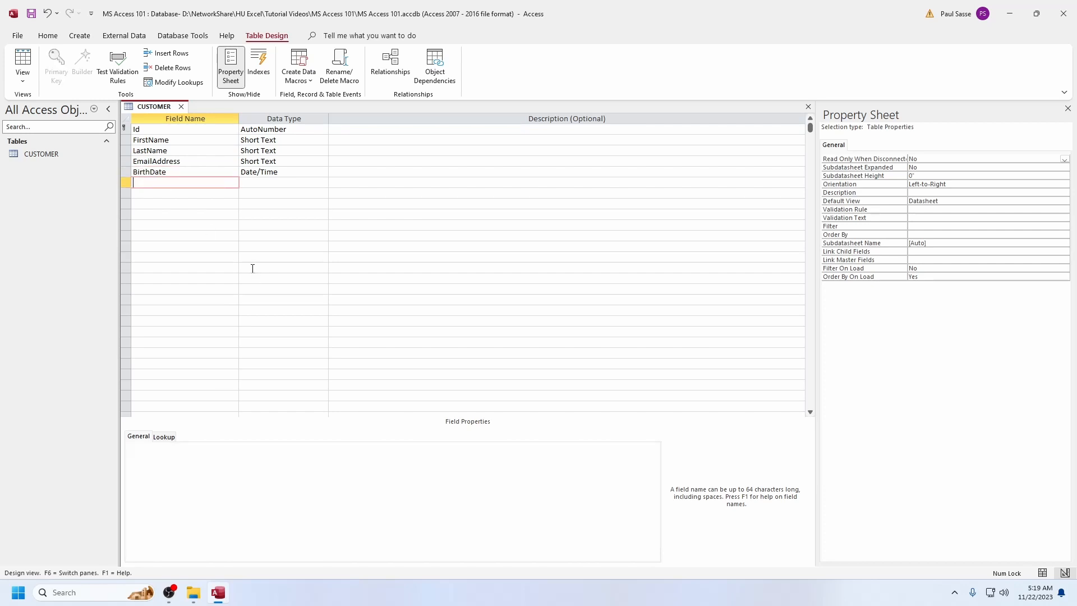
Rename the first-name and last-name fields in capitals with underscores as FIRST_NAME and LAST_NAME
{"action": "key", "text": "Up"}
{"action": "key", "text": "Up"}
{"action": "key", "text": "Up"}
{"action": "key", "text": "Up"}
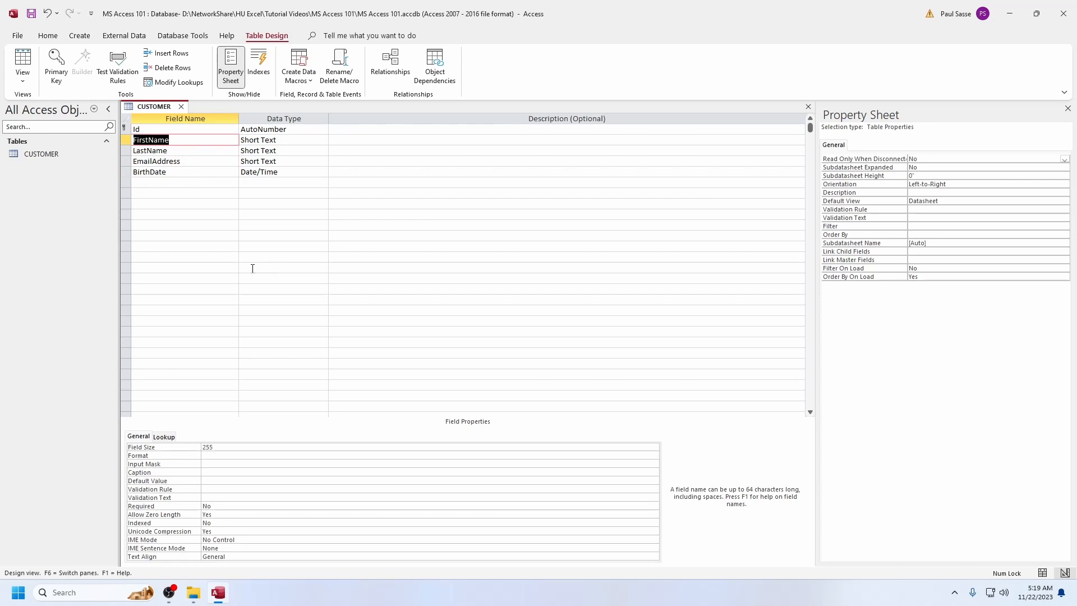
{"action": "key", "text": "Caps_Lock"}
{"action": "type", "text": "FIRST_NAME"}
{"action": "key", "text": "Down"}
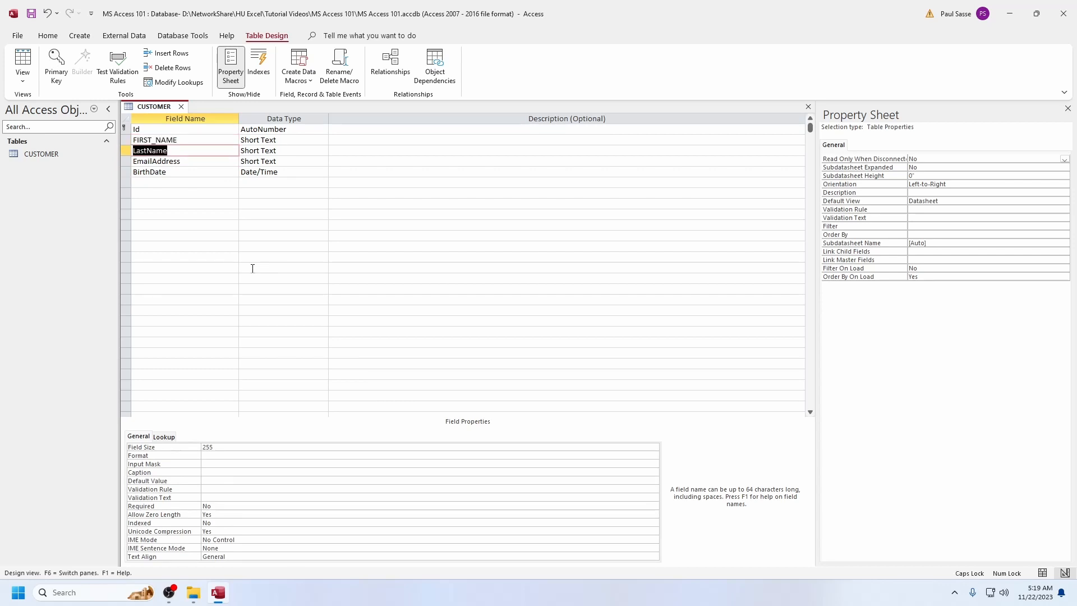
{"action": "type", "text": "LAST_NAME"}
Rename the e-mail and birth-date fields in capitals with underscores as EMAIL_ADDRESS and BIRTH_DATE
{"action": "key", "text": "Down"}
{"action": "type", "text": "EMAIL_"}
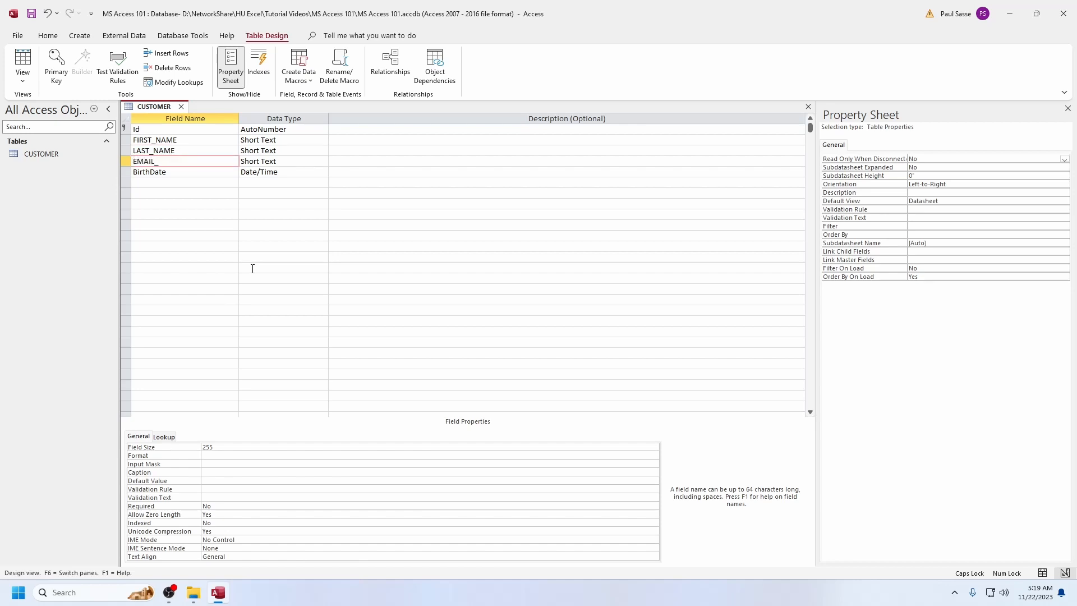
{"action": "type", "text": "ADDRESS"}
{"action": "key", "text": "Down"}
{"action": "type", "text": "BIRTH_DATE"}
Rename the first-name and last-name fields with spaces as First Name and Last Name
{"action": "key", "text": "Up"}
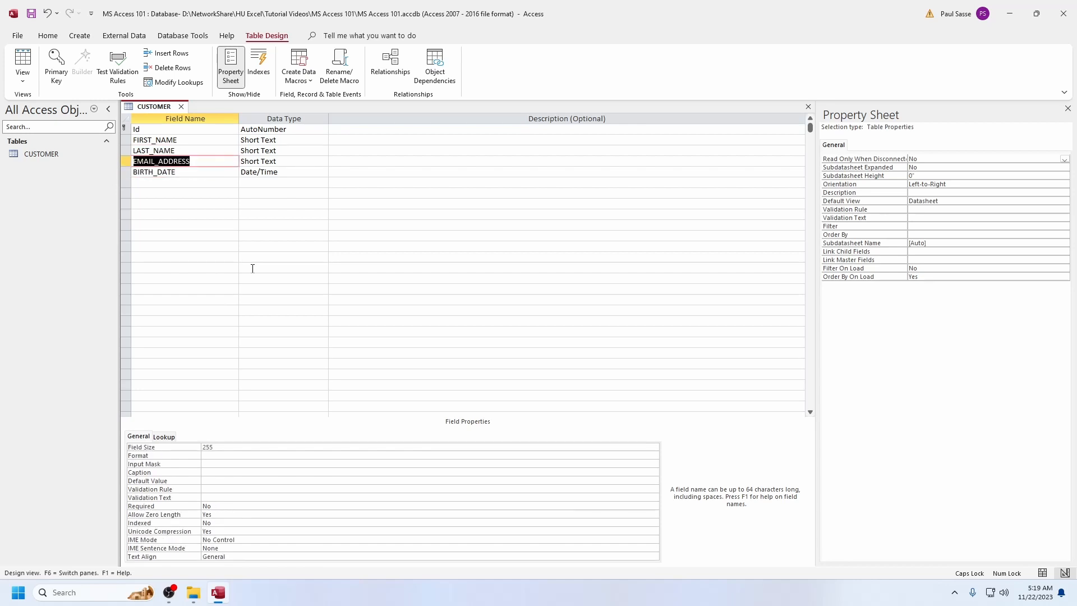
{"action": "key", "text": "Up"}
{"action": "key", "text": "Up"}
{"action": "key", "text": "Caps_Lock"}
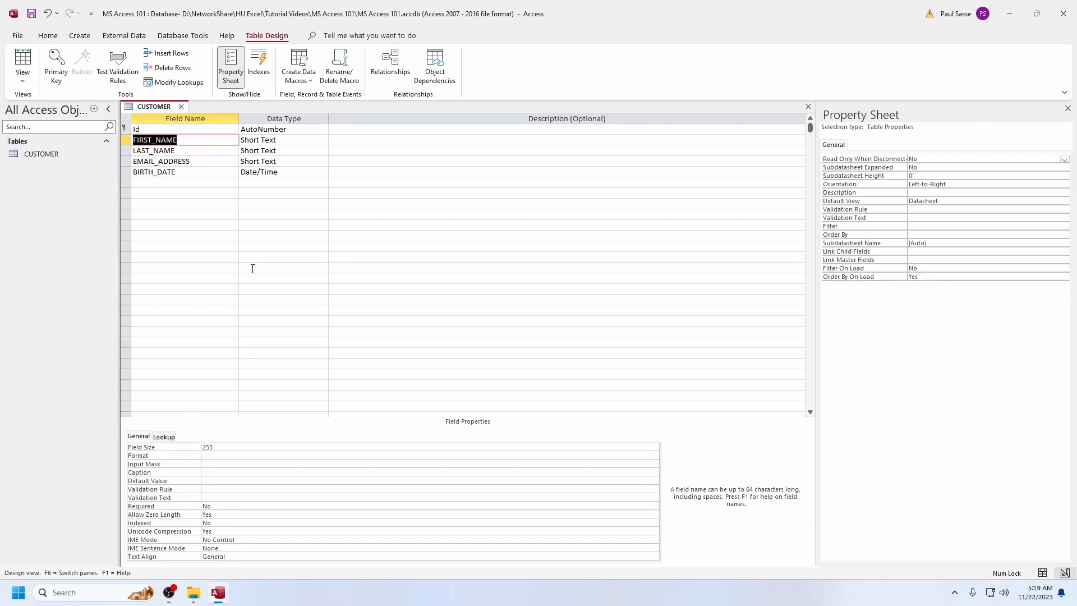
{"action": "type", "text": "First Name"}
{"action": "key", "text": "Down"}
{"action": "type", "text": "Last Name"}
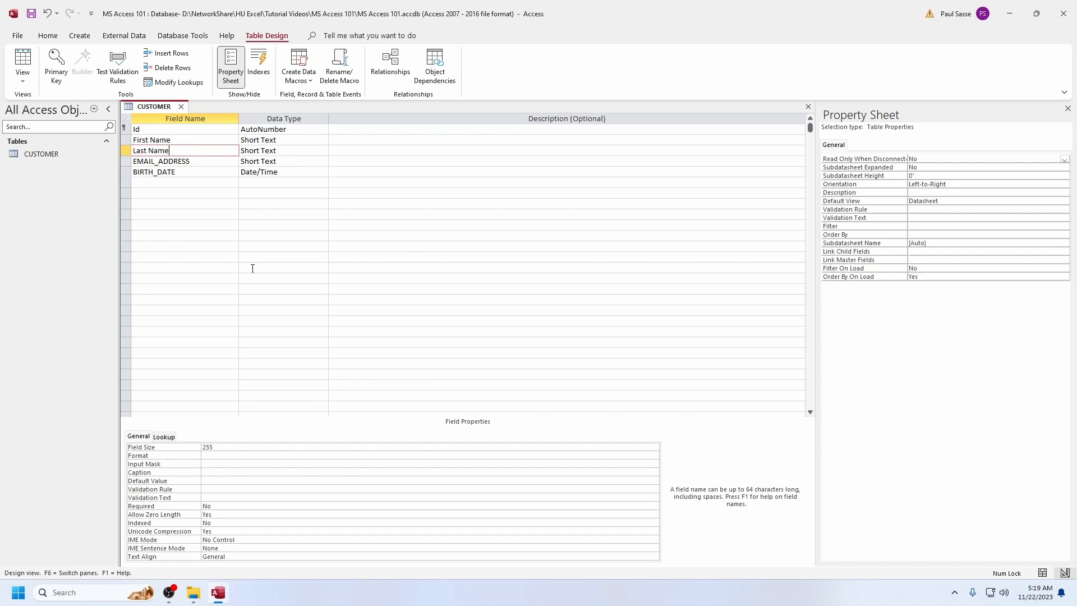
Rename the e-mail and birth-date fields with spaces as email Address and Birth Date
{"action": "key", "text": "Down"}
{"action": "type", "text": "e"}
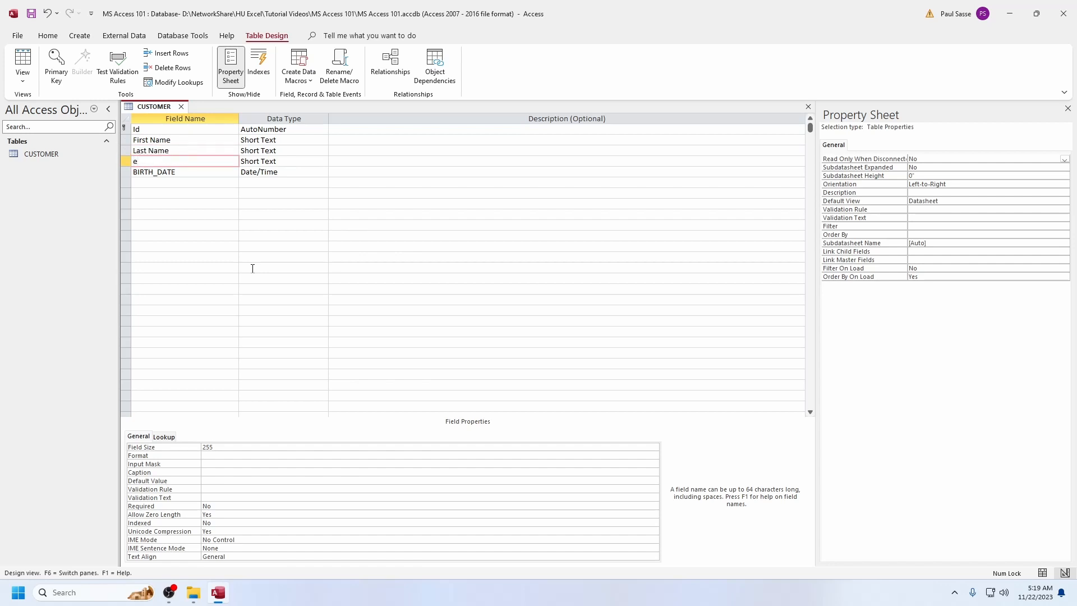
{"action": "type", "text": "mail Address"}
{"action": "key", "text": "Down"}
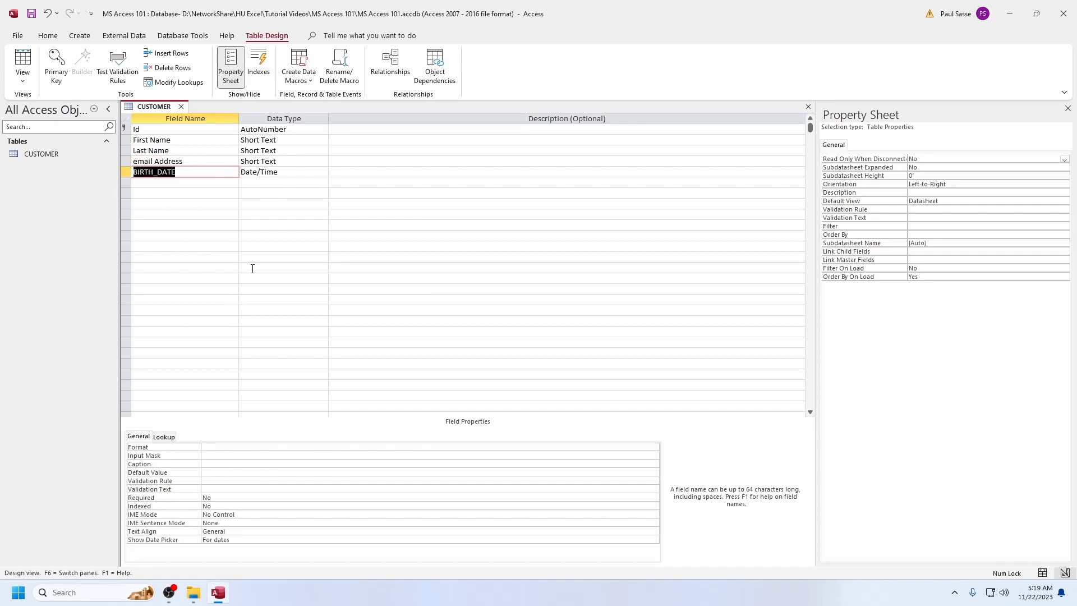
{"action": "type", "text": "Birth Date"}
Try to enclose the First Name field's name in square brackets, and remove the brackets again
{"action": "key", "text": "Up"}
{"action": "key", "text": "Up"}
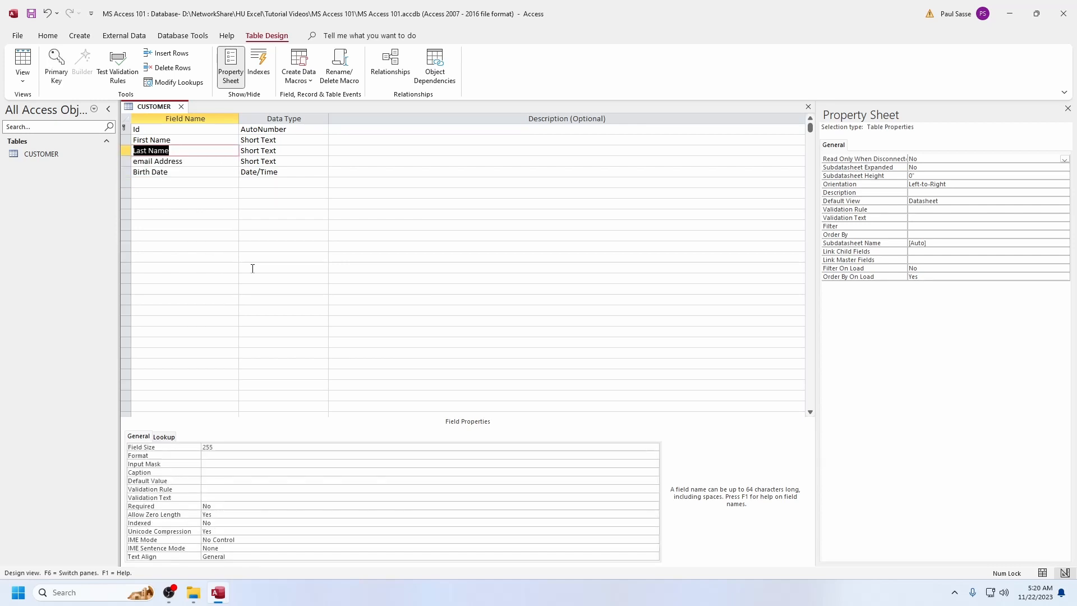
{"action": "key", "text": "Up"}
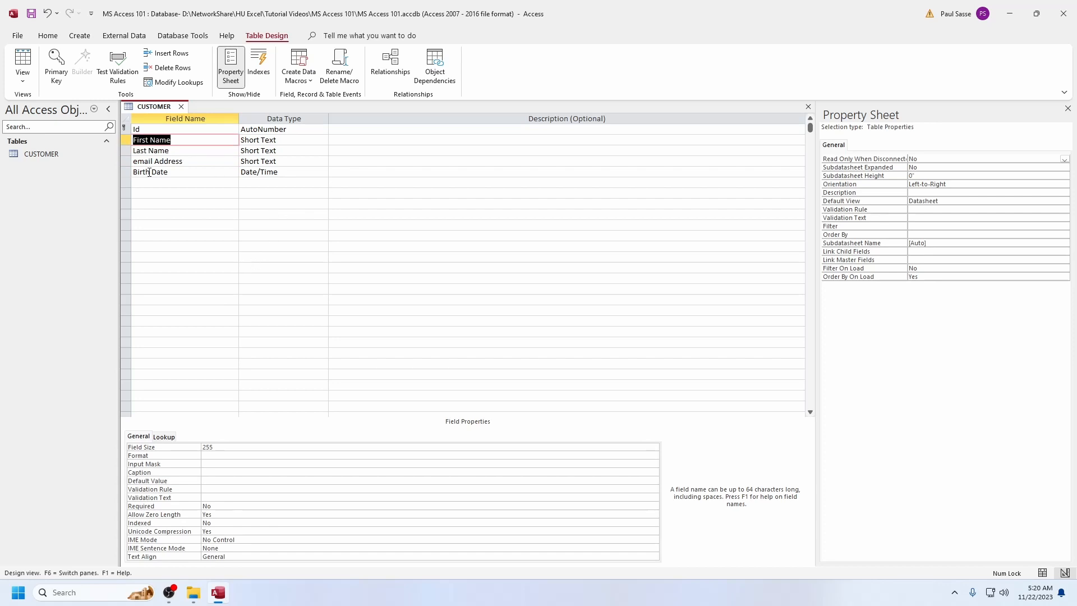
{"action": "left_click", "coordinate": [188, 139]}
{"action": "type", "text": "["}
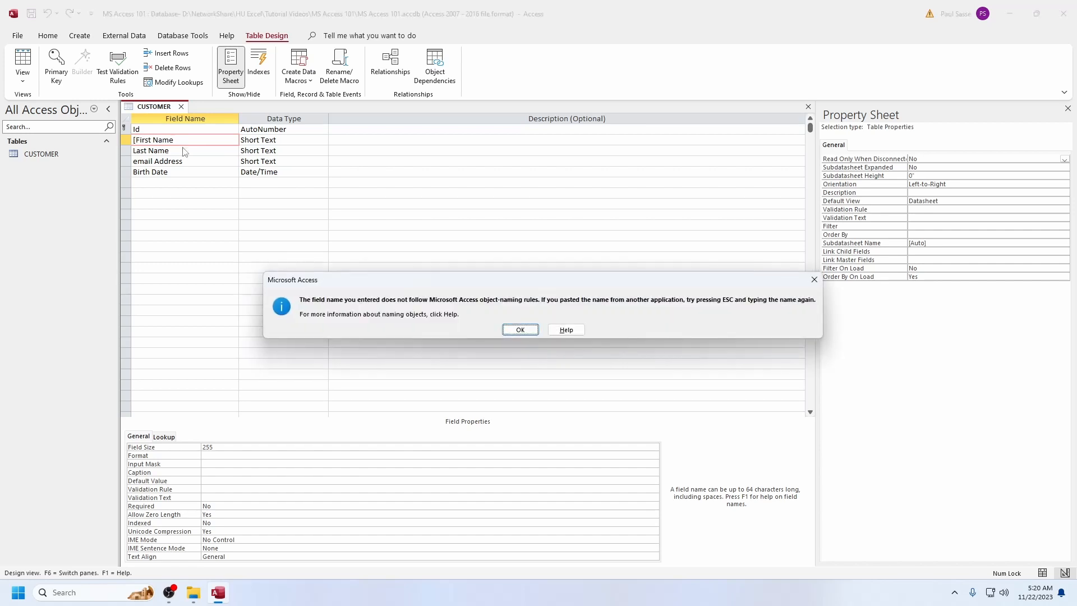
{"action": "key", "text": "Return"}
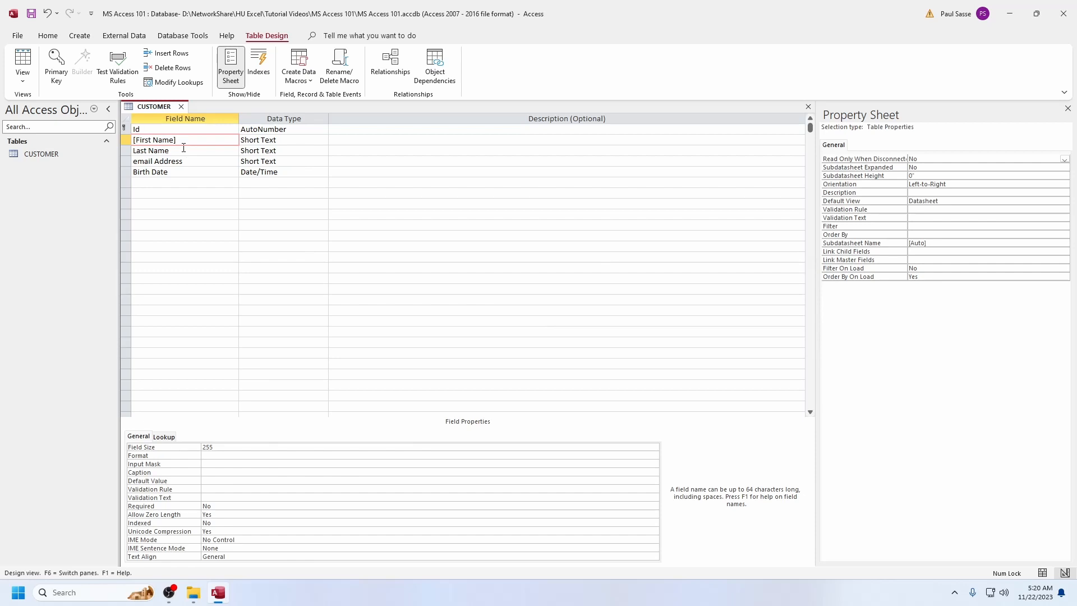
{"action": "key", "text": "Delete"}
{"action": "key", "text": "BackSpace"}
{"action": "key", "text": "Down"}
{"action": "key", "text": "Up"}
Rename the four customer fields in camel case as firstName, lastName, emailAddress and birthDate
{"action": "type", "text": "firat"}
{"action": "key", "text": "BackSpace"}
{"action": "key", "text": "BackSpace"}
{"action": "key", "text": "BackSpace"}
{"action": "key", "text": "BackSpace"}
{"action": "key", "text": "BackSpace"}
{"action": "type", "text": "fi"}
{"action": "type", "text": "stName"}
{"action": "key", "text": "Down"}
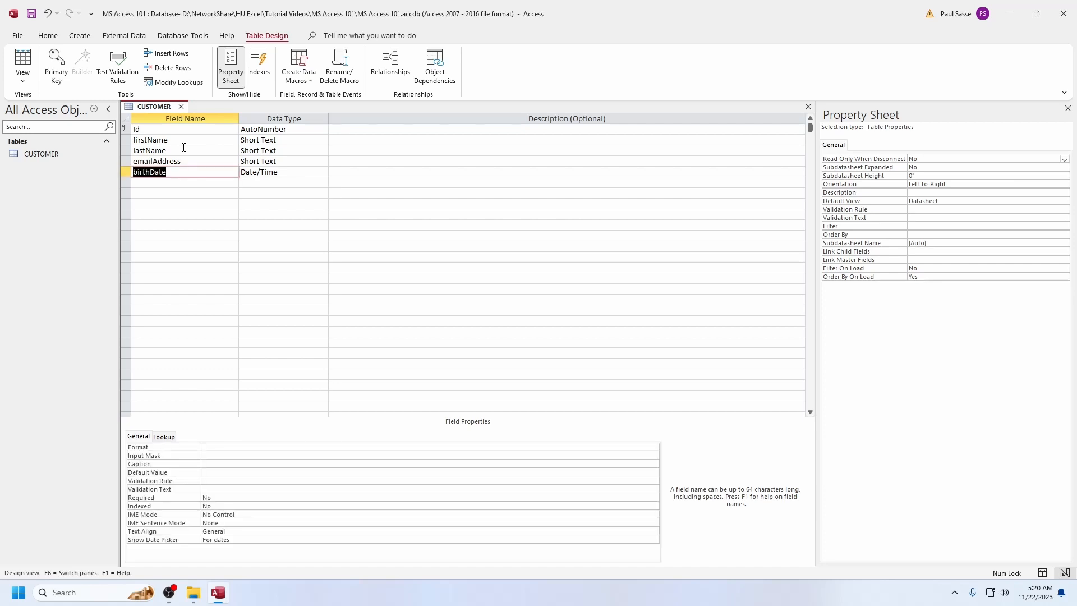
Save the CUSTOMER table while switching it to Datasheet View, and close it
{"action": "right_click", "coordinate": [153, 106]}
{"action": "left_click", "coordinate": [190, 182]}
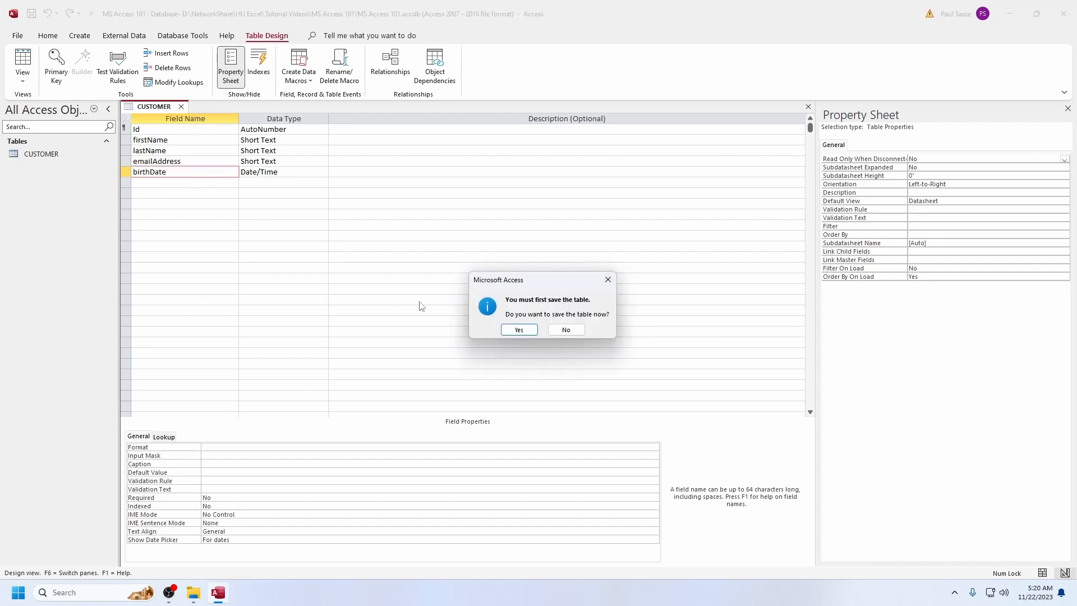
{"action": "left_click", "coordinate": [517, 329]}
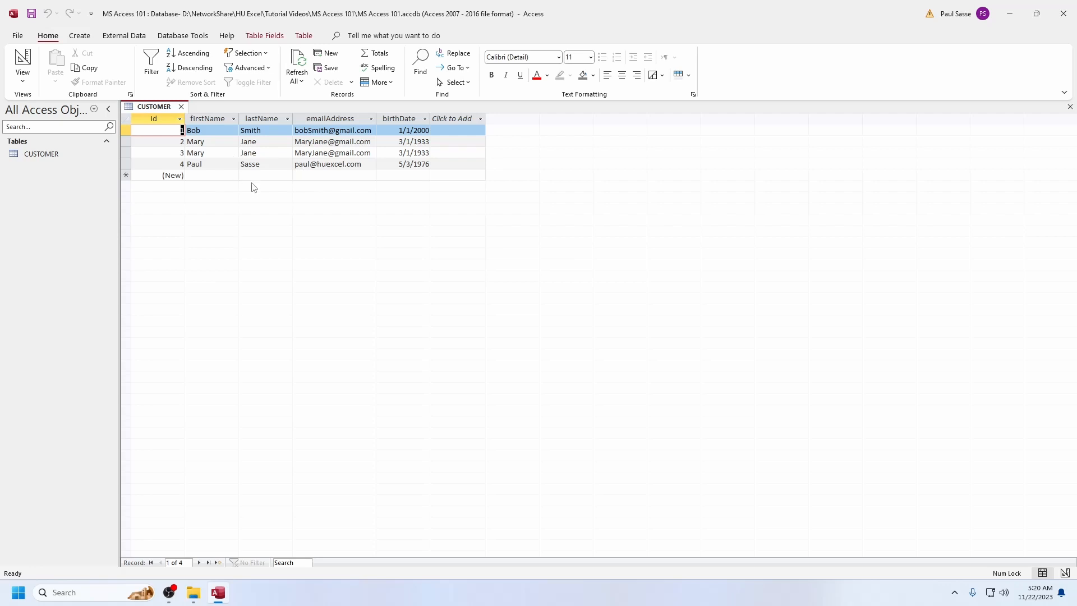
{"action": "left_click", "coordinate": [180, 106]}
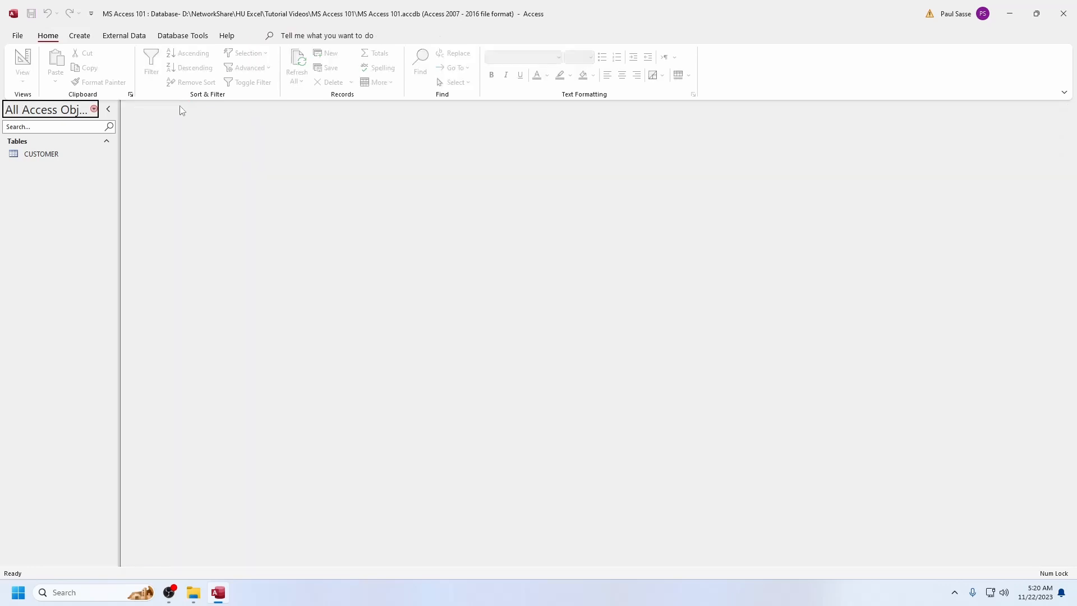
Create a new table in Design View with an AutoNumber field named Id as its primary key
{"action": "left_click", "coordinate": [80, 36]}
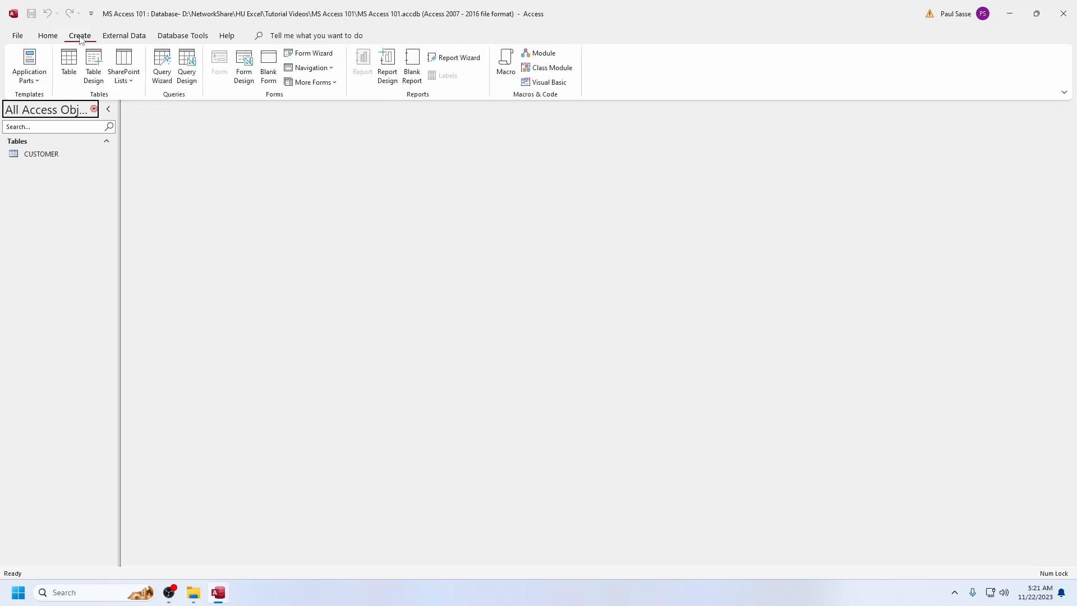
{"action": "left_click", "coordinate": [94, 67]}
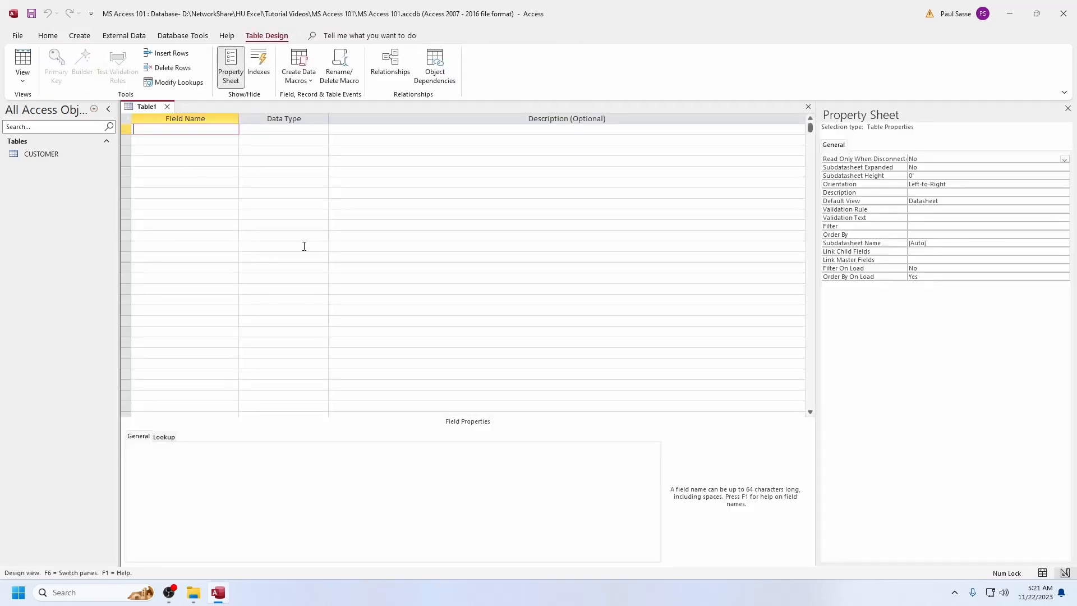
{"action": "type", "text": "Id"}
{"action": "key", "text": "Tab"}
{"action": "key", "text": "Tab"}
{"action": "left_click", "coordinate": [56, 70]}
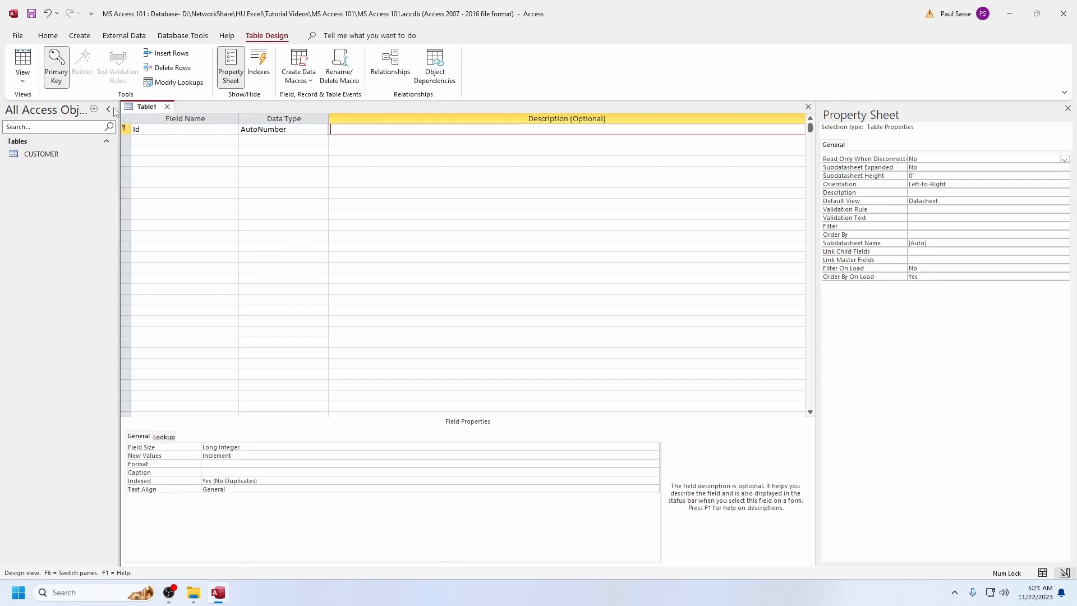
Add a field named CUSTOMER_Id with the Number data type below Id in the new table
{"action": "left_click", "coordinate": [179, 141]}
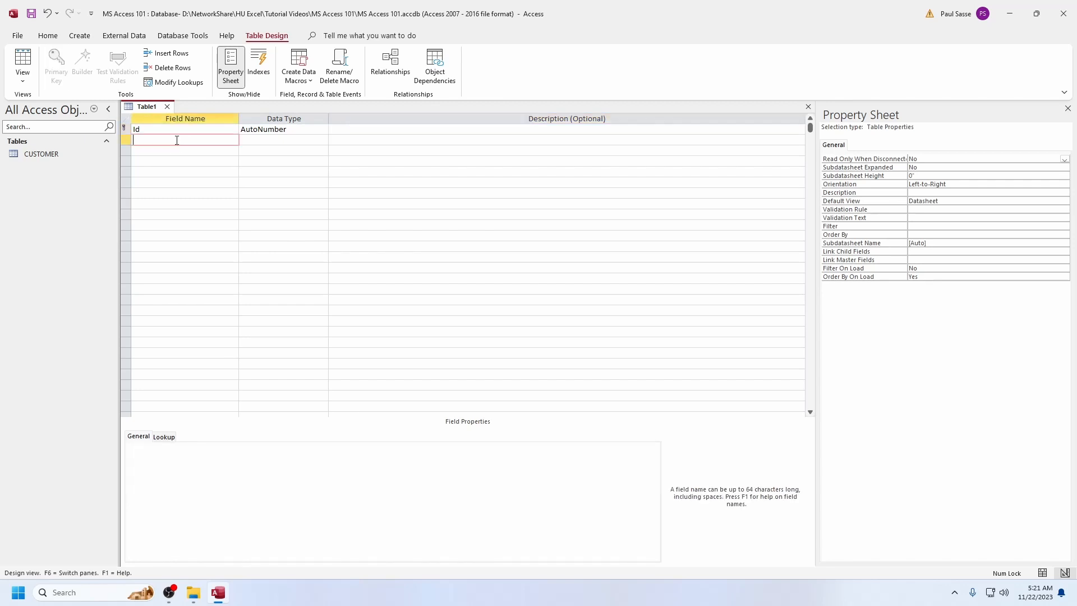
{"action": "key", "text": "Caps_Lock"}
{"action": "type", "text": "CUSTOMER_I"}
{"action": "key", "text": "Caps_Lock"}
{"action": "type", "text": "d"}
{"action": "key", "text": "Tab"}
{"action": "type", "text": "n"}
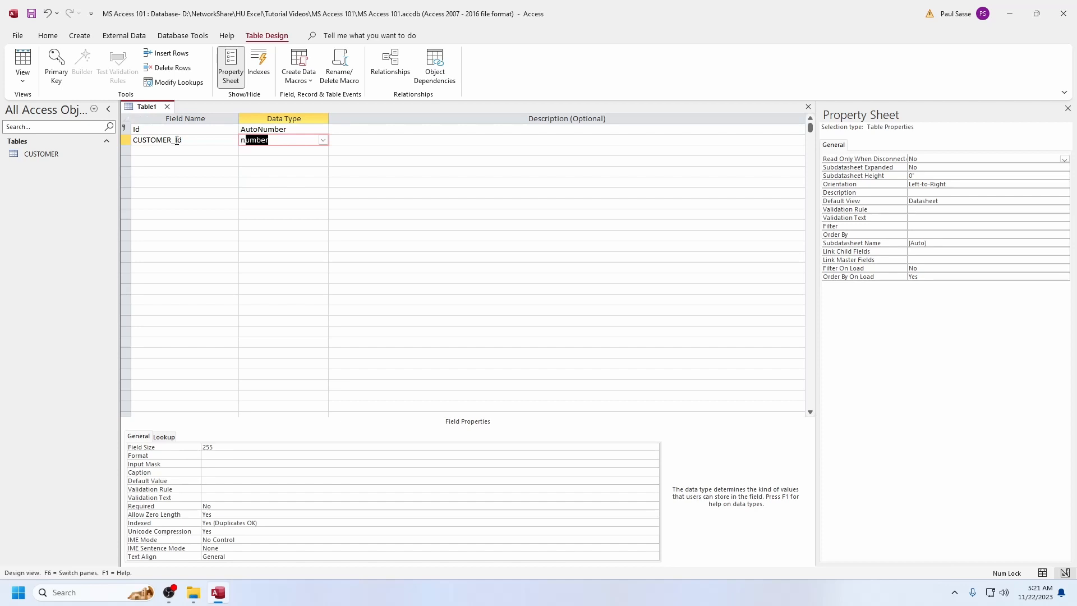
{"action": "key", "text": "Tab"}
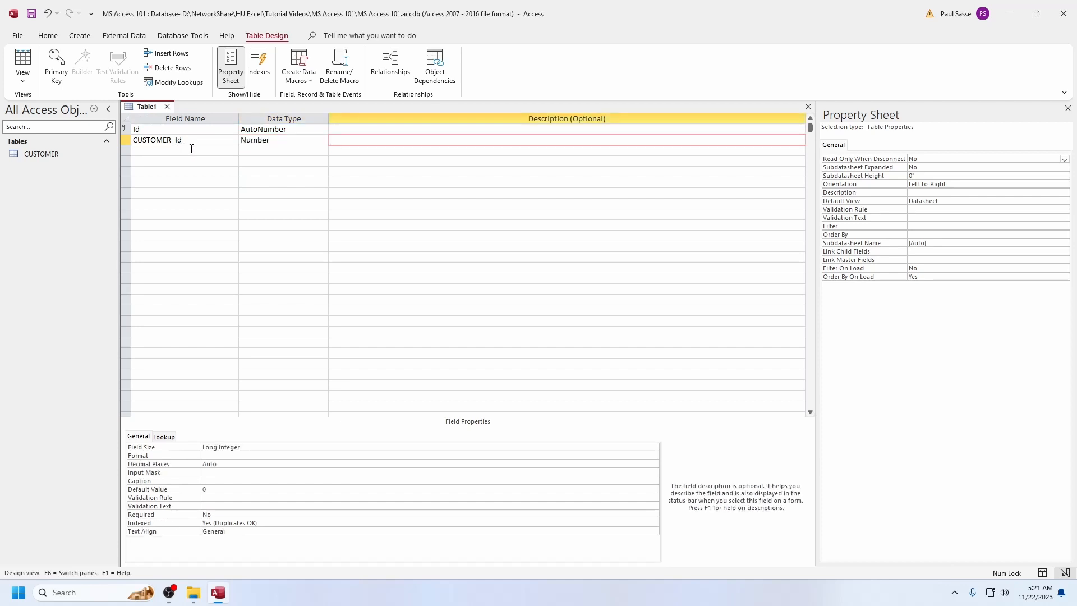
Open the CUSTOMER table and examine its Id values against the new table's CUSTOMER_Id field
{"action": "left_click", "coordinate": [52, 154]}
{"action": "right_click", "coordinate": [53, 155]}
{"action": "left_click", "coordinate": [66, 161]}
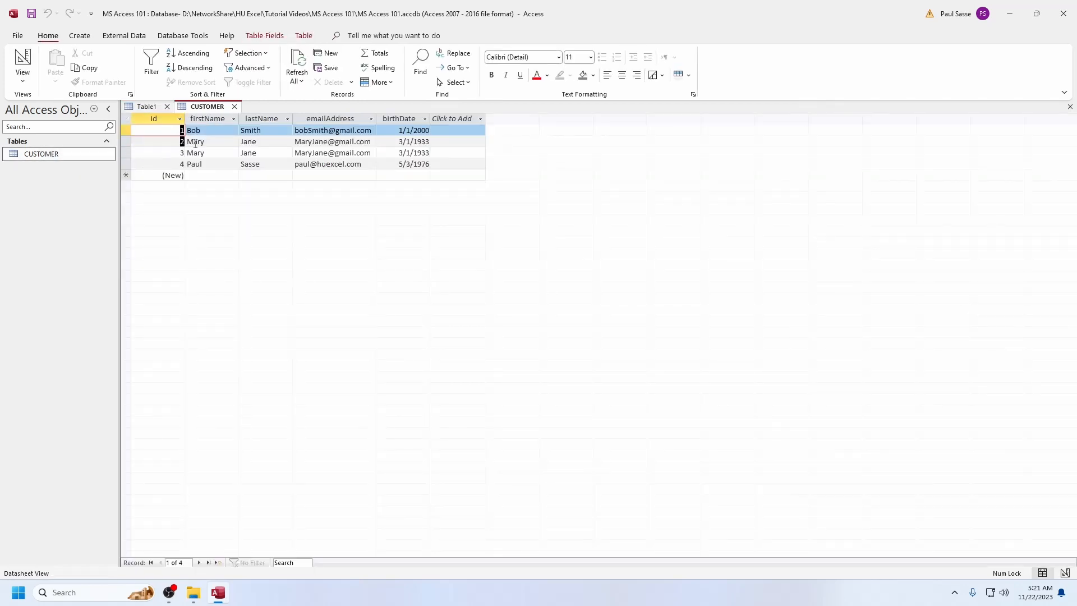
{"action": "left_click", "coordinate": [195, 144]}
{"action": "left_click", "coordinate": [147, 107]}
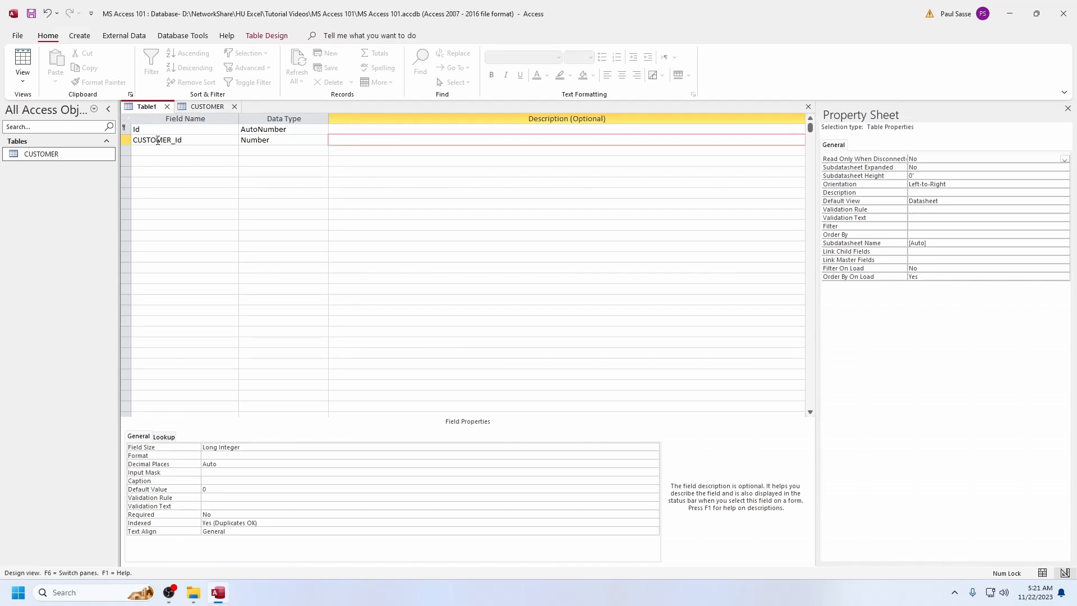
{"action": "left_click", "coordinate": [204, 107]}
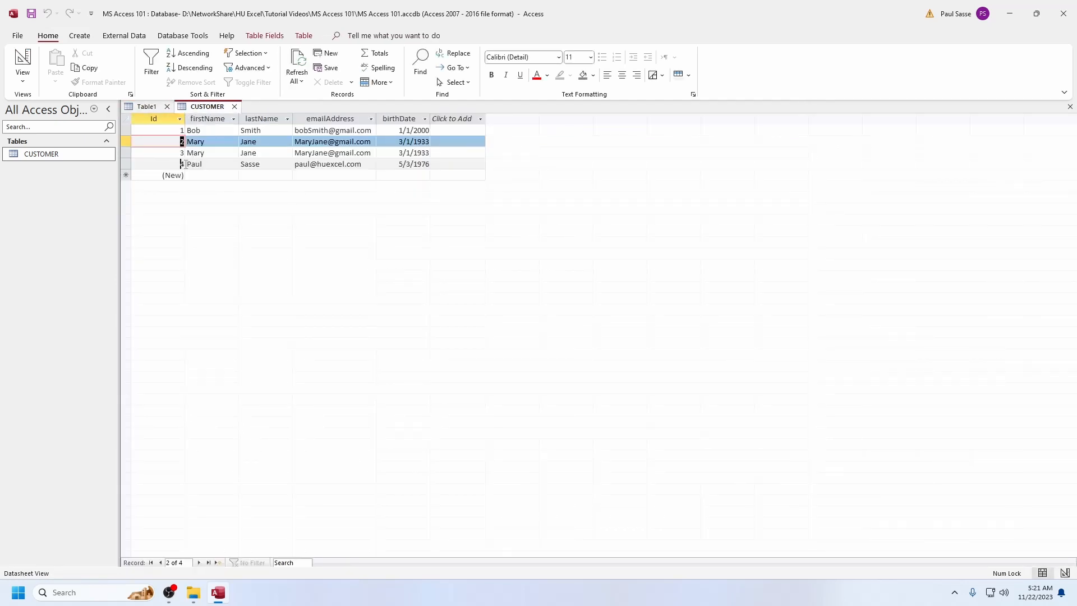
{"action": "left_click", "coordinate": [186, 164]}
{"action": "left_click", "coordinate": [147, 106]}
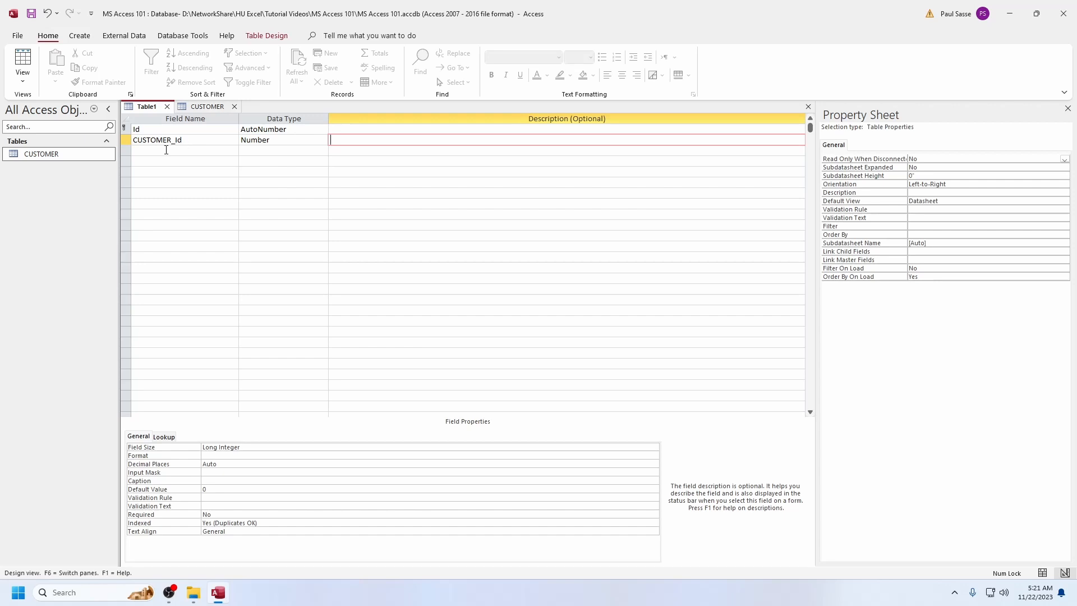
Add an orderDate field of type Date/Time and an orderTotal field of type Currency to the new table
{"action": "left_click", "coordinate": [177, 152]}
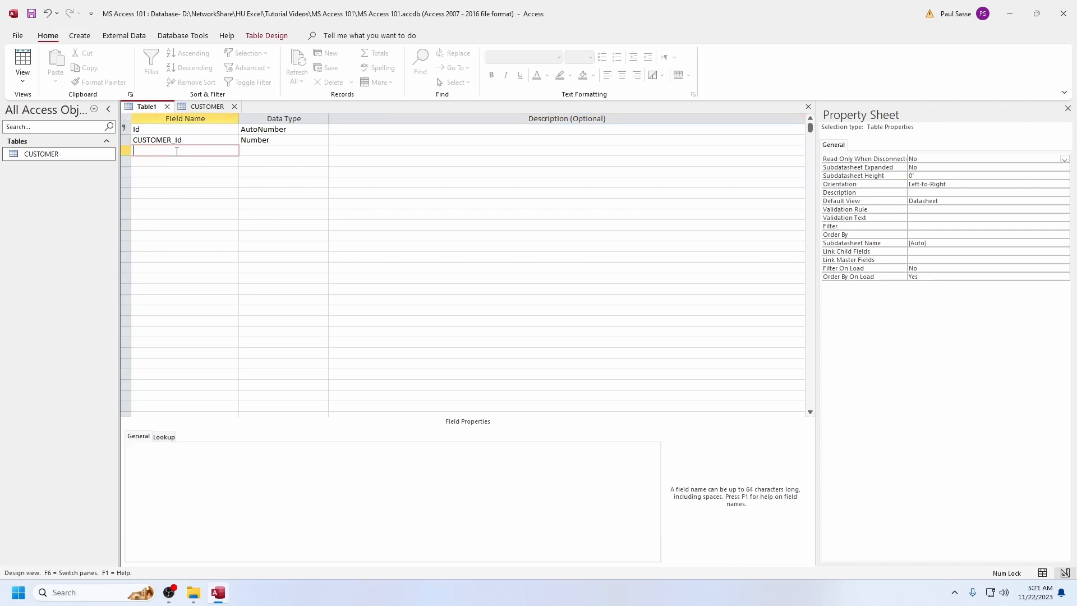
{"action": "type", "text": "orderDate"}
{"action": "key", "text": "Tab"}
{"action": "type", "text": "Date/Time"}
{"action": "key", "text": "Tab"}
{"action": "key", "text": "Tab"}
{"action": "type", "text": "orderTotal"}
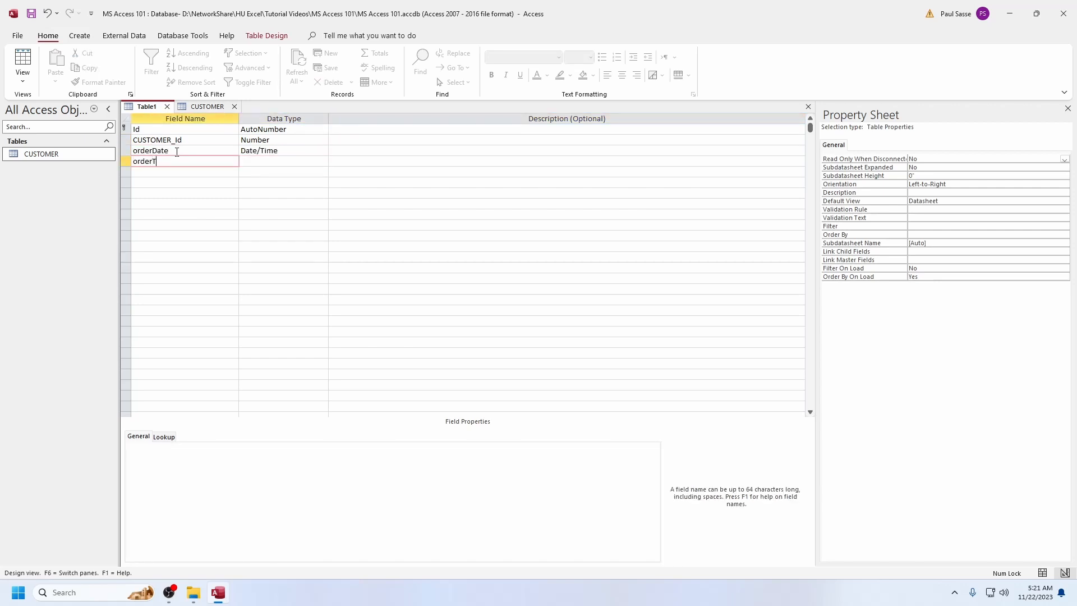
{"action": "key", "text": "Tab"}
{"action": "type", "text": "Currency"}
{"action": "key", "text": "Tab"}
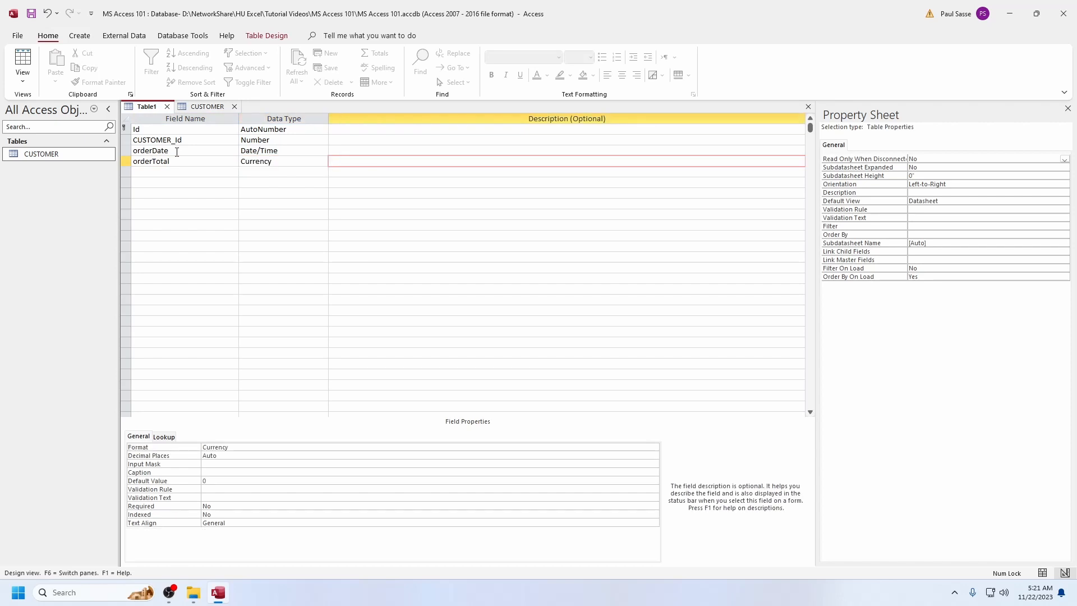
Examine the new table's order fields and compare its CUSTOMER_Id field with the Id column of the CUSTOMER table
{"action": "left_click", "coordinate": [177, 151]}
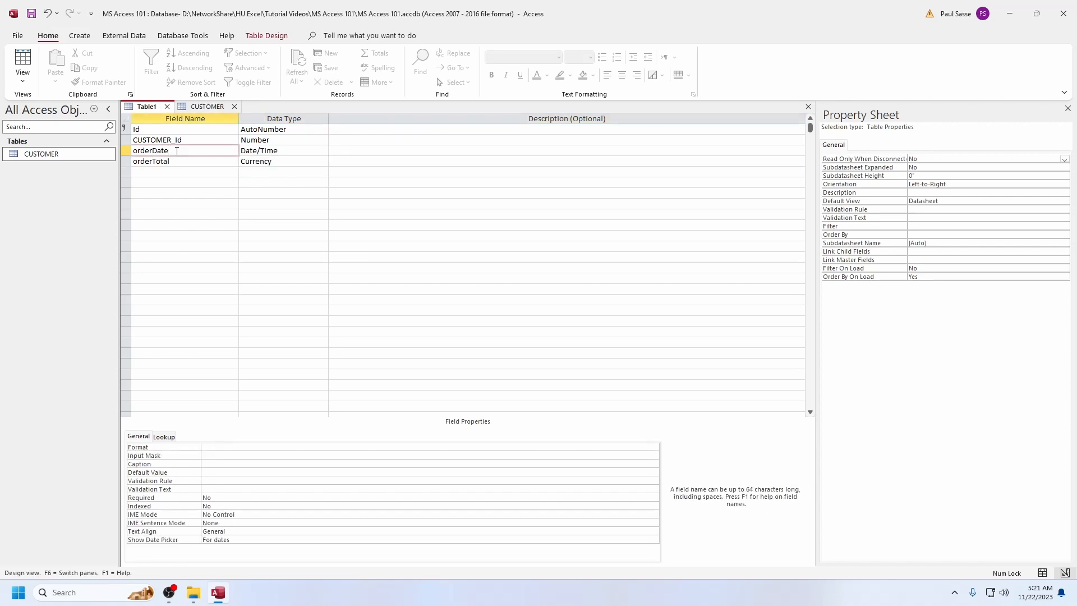
{"action": "left_click", "coordinate": [208, 158]}
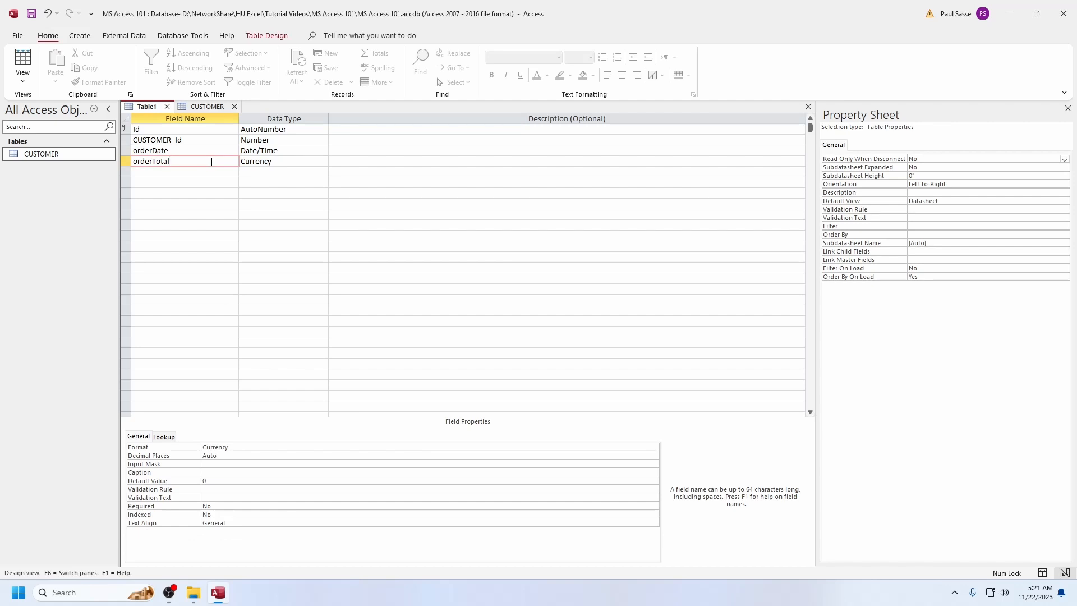
{"action": "left_click", "coordinate": [197, 139]}
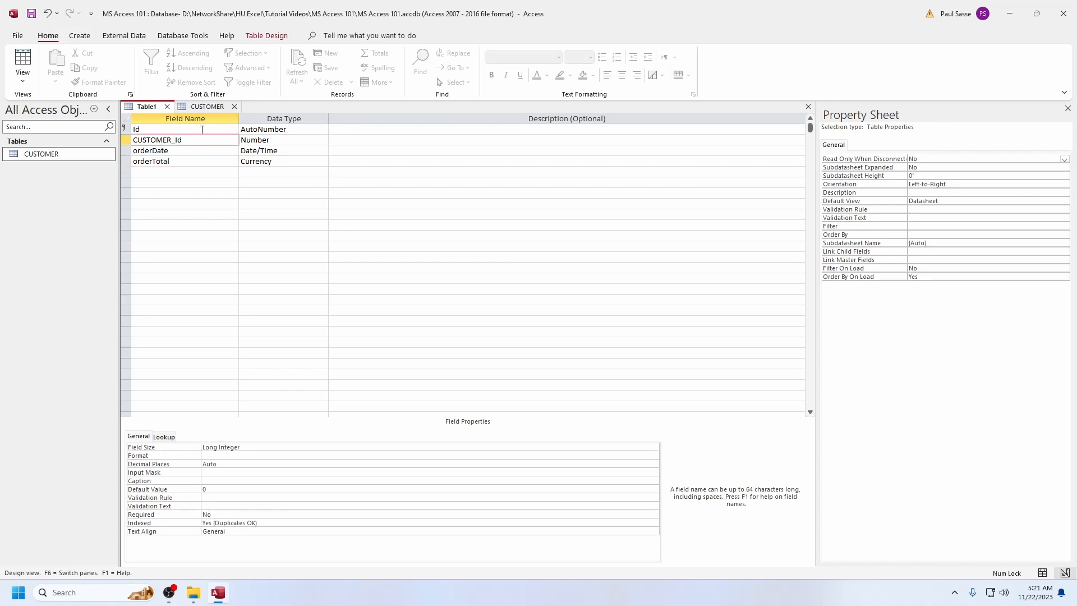
{"action": "left_click", "coordinate": [129, 139]}
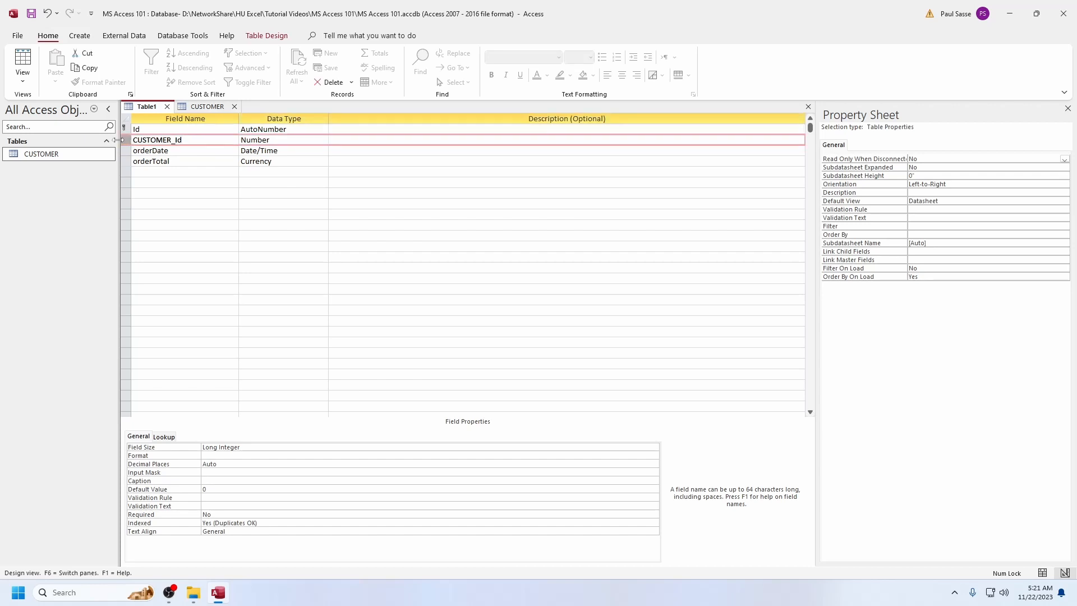
{"action": "left_click", "coordinate": [203, 107]}
{"action": "left_click", "coordinate": [156, 107]}
{"action": "left_click", "coordinate": [193, 106]}
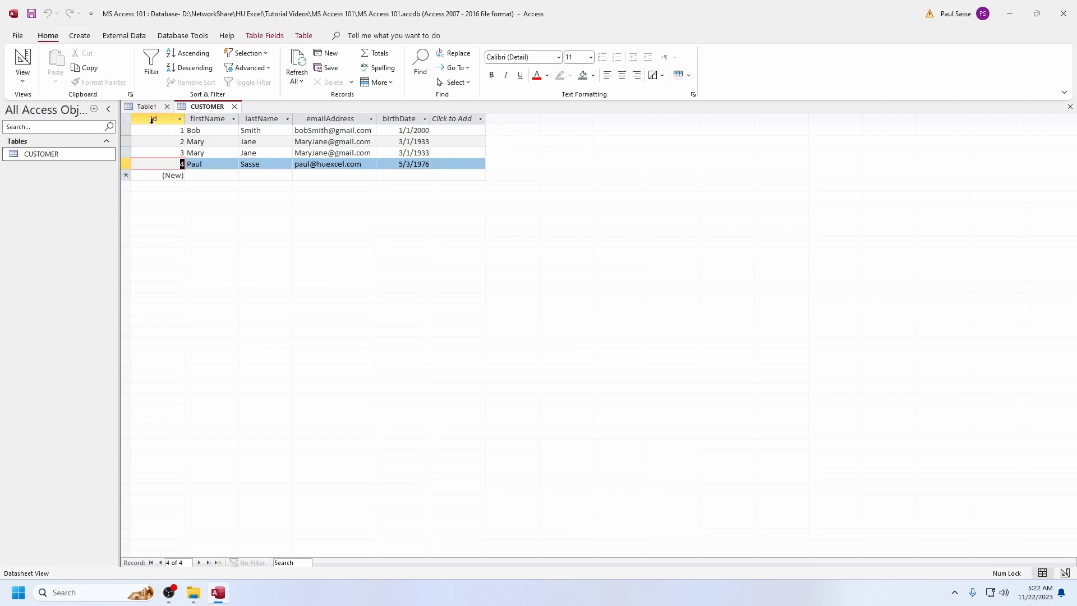
{"action": "left_click", "coordinate": [149, 107]}
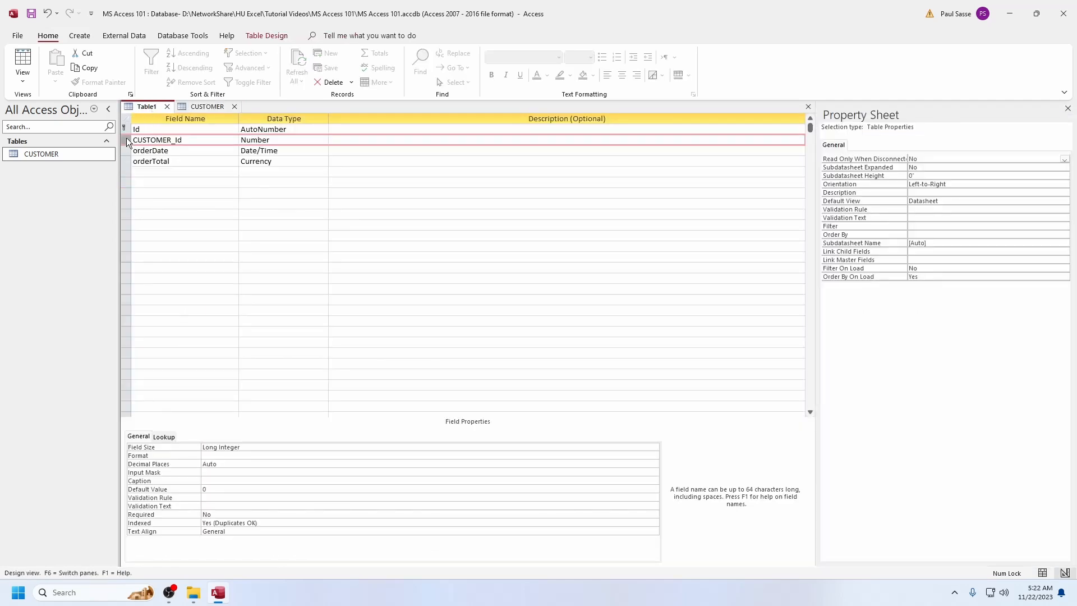
{"action": "left_click", "coordinate": [203, 107]}
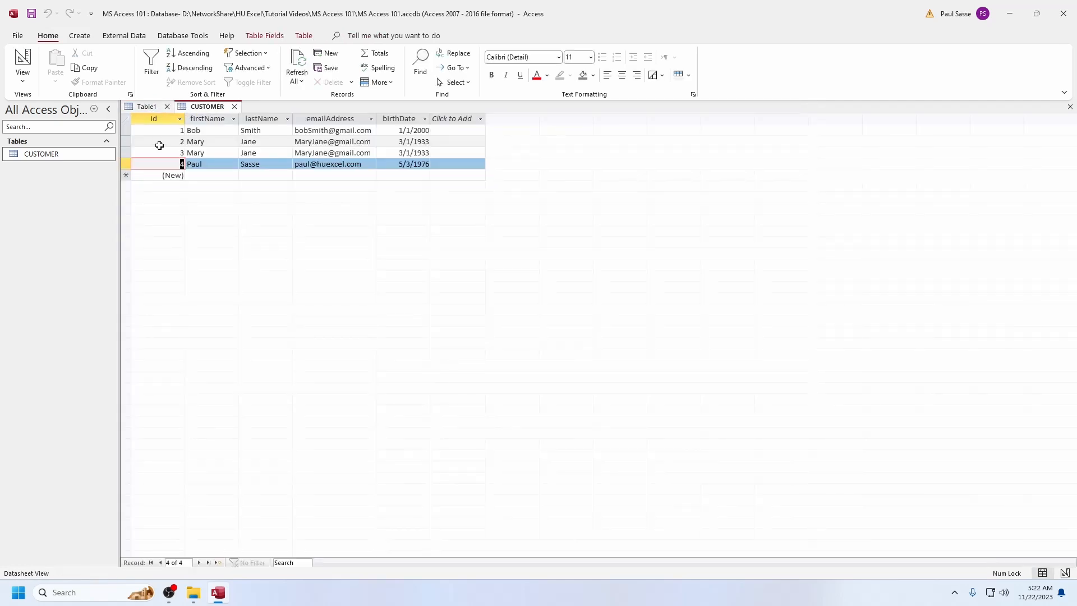
{"action": "left_click", "coordinate": [152, 107]}
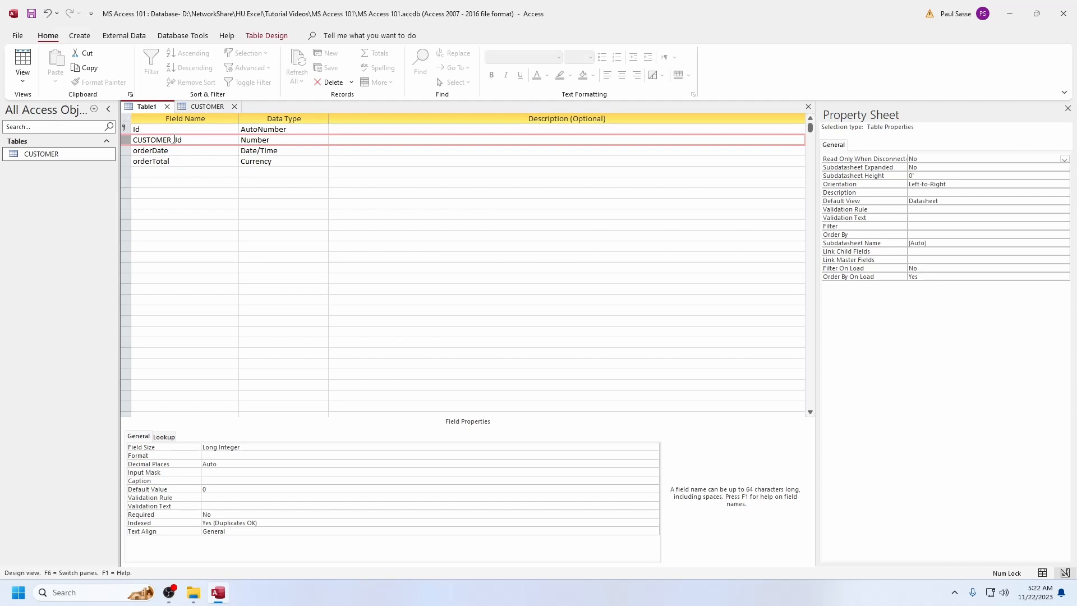
Highlight the CUSTOMER and Id parts of the CUSTOMER_Id field name and match them to the CUSTOMER table's Id column
{"action": "left_click_drag", "start_coordinate": [172, 140], "coordinate": [130, 140]}
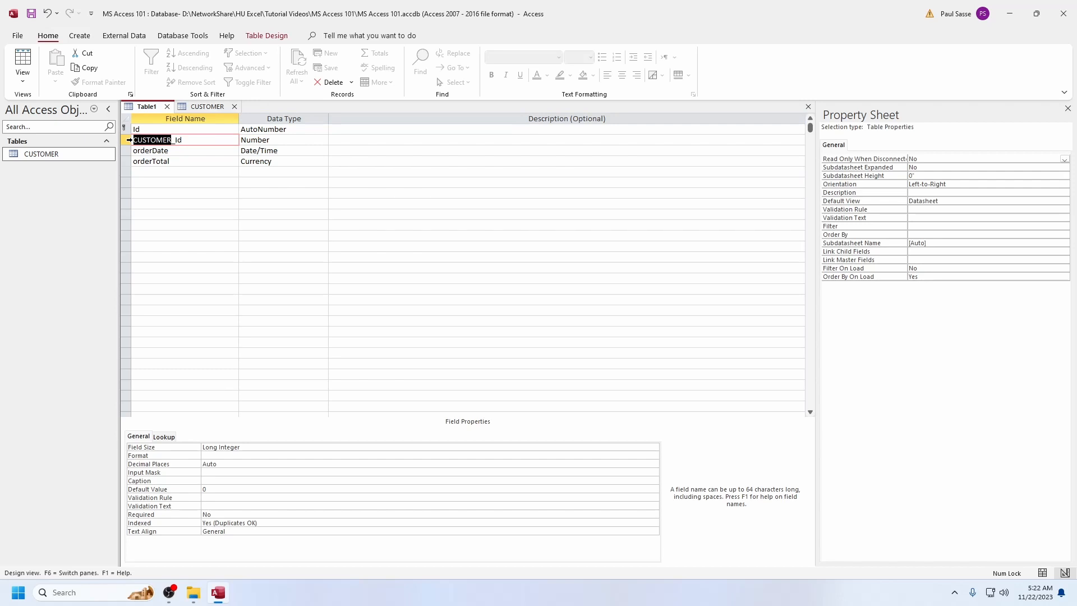
{"action": "left_click", "coordinate": [189, 141]}
{"action": "left_click_drag", "start_coordinate": [182, 140], "coordinate": [175, 141]}
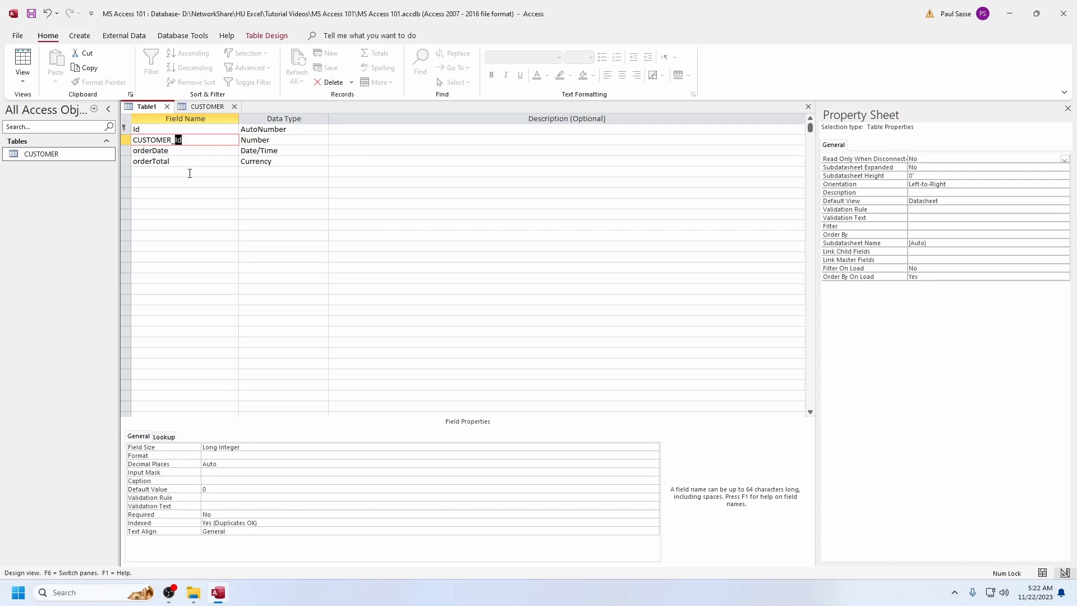
{"action": "left_click", "coordinate": [193, 107]}
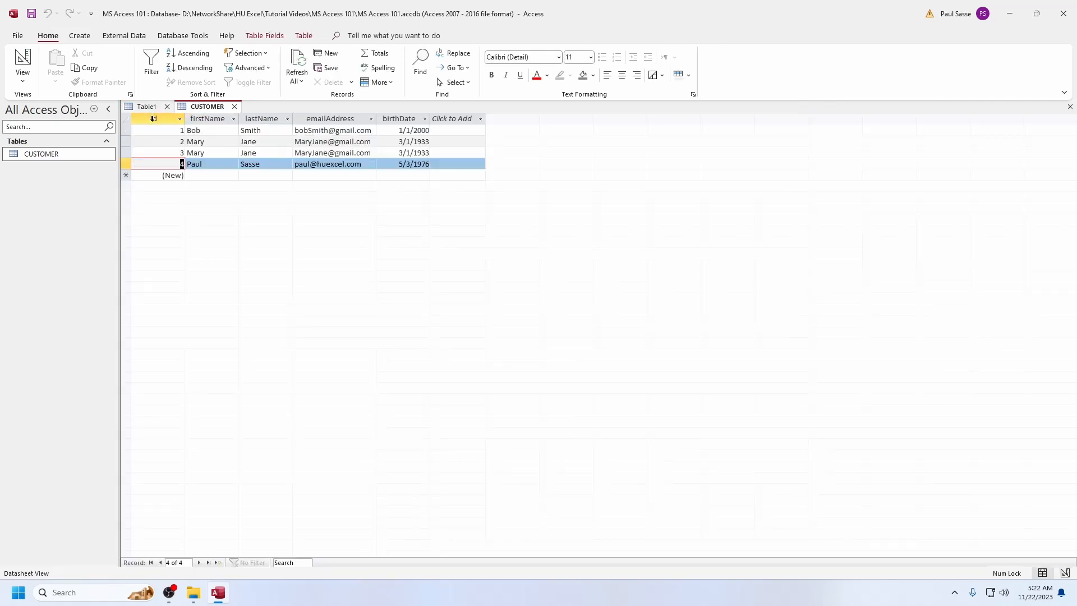
{"action": "left_click", "coordinate": [153, 118]}
{"action": "left_click", "coordinate": [153, 108]}
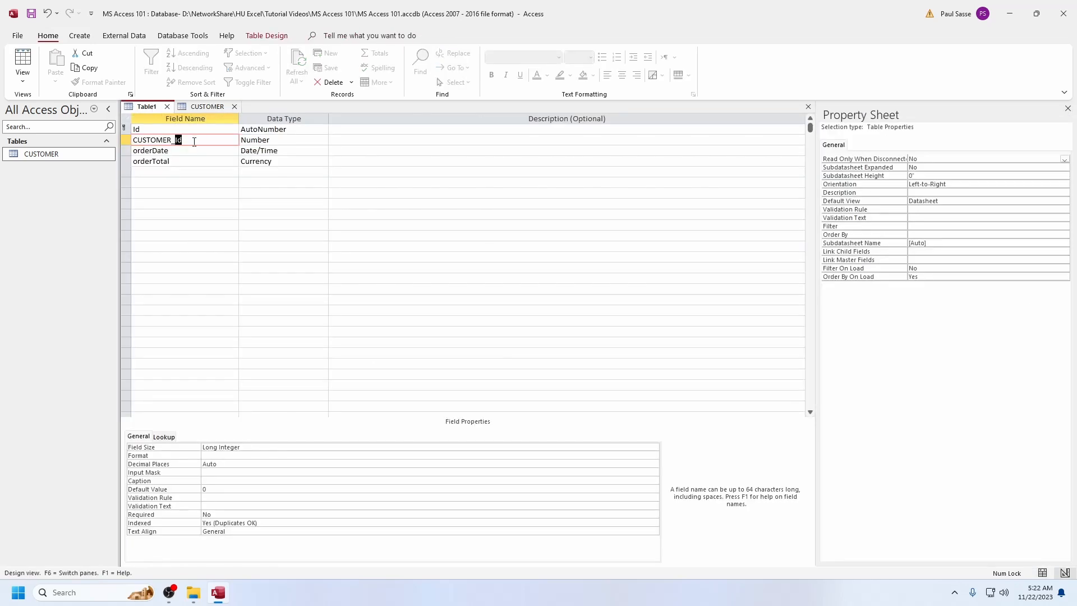
Save the new table under the name ORDER and switch it to Datasheet view
{"action": "left_click", "coordinate": [127, 141]}
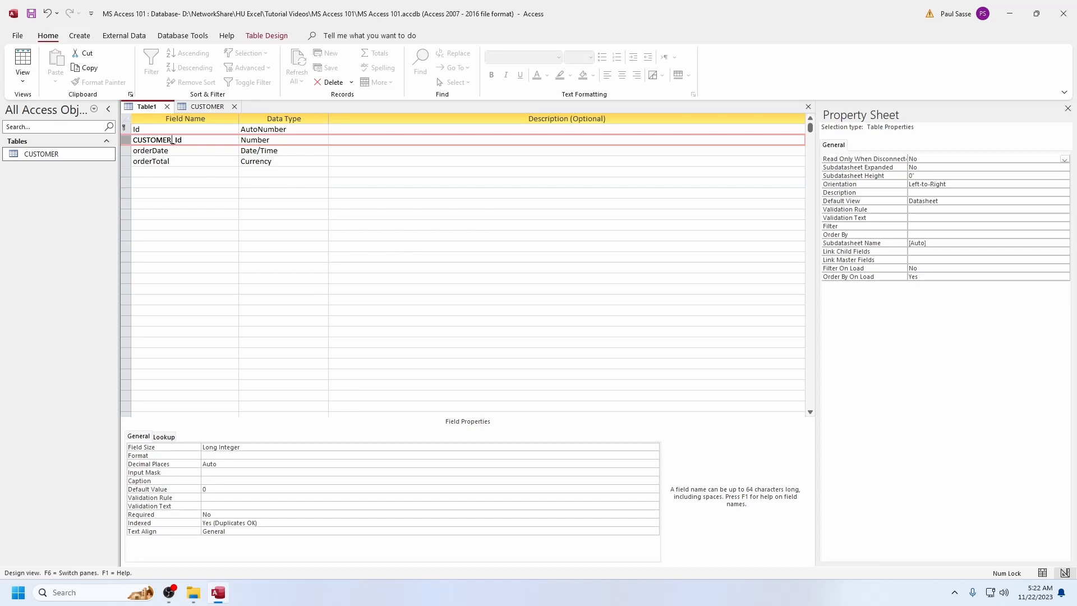
{"action": "mouse_move", "coordinate": [172, 139]}
{"action": "left_mouse_down"}
{"action": "mouse_move", "coordinate": [135, 141]}
{"action": "mouse_move", "coordinate": [179, 140]}
{"action": "left_mouse_up"}
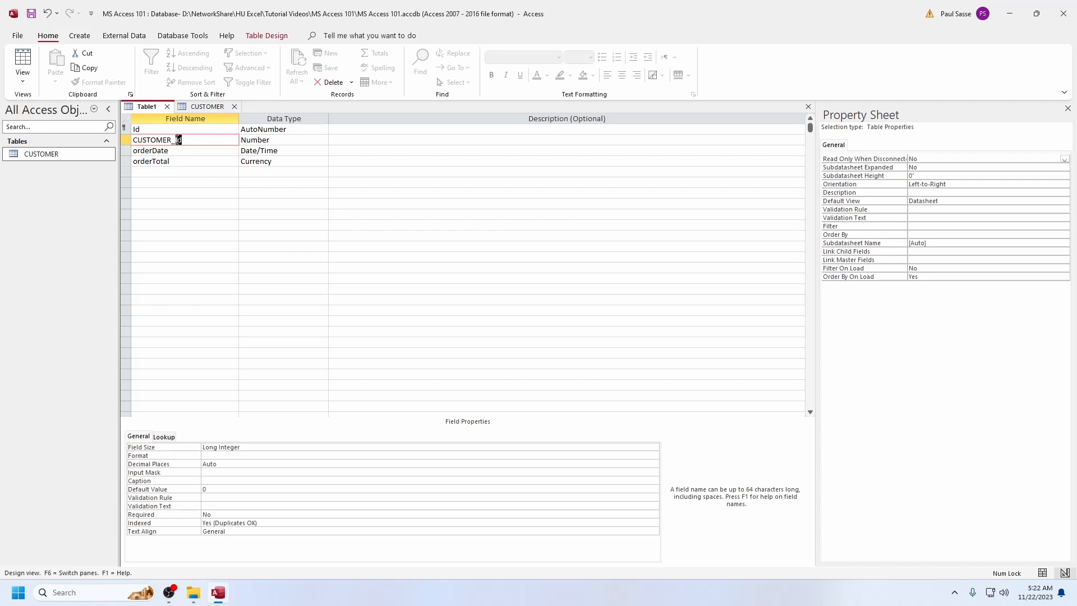
{"action": "right_click", "coordinate": [152, 106]}
{"action": "left_click", "coordinate": [179, 109]}
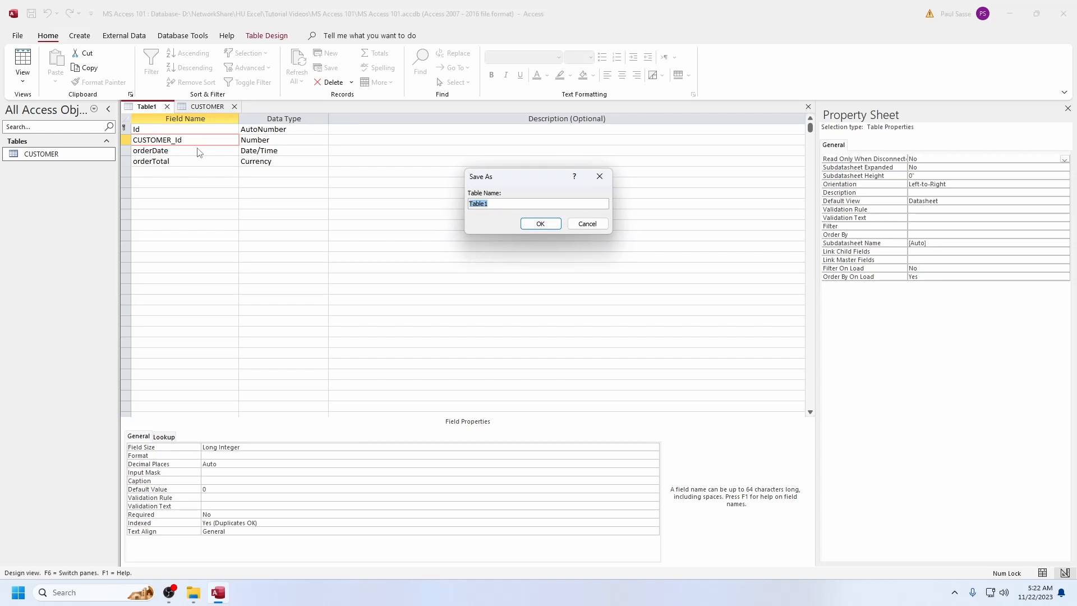
{"action": "key", "text": "Caps_Lock"}
{"action": "type", "text": "ORDER"}
{"action": "left_click", "coordinate": [540, 224]}
{"action": "right_click", "coordinate": [152, 106]}
{"action": "left_click", "coordinate": [196, 177]}
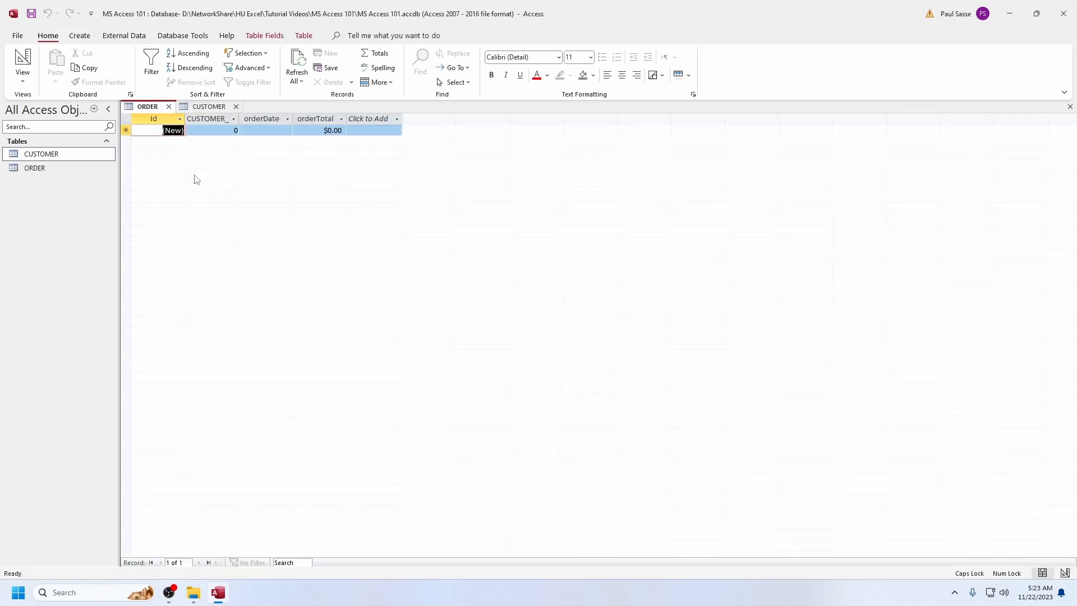
Add an order for the first customer with CUSTOMER_Id 1, orderDate 11/22/2023 and orderTotal 123.50, and fit the CUSTOMER_Id column to its heading
{"action": "left_click", "coordinate": [206, 110]}
{"action": "left_click", "coordinate": [168, 130]}
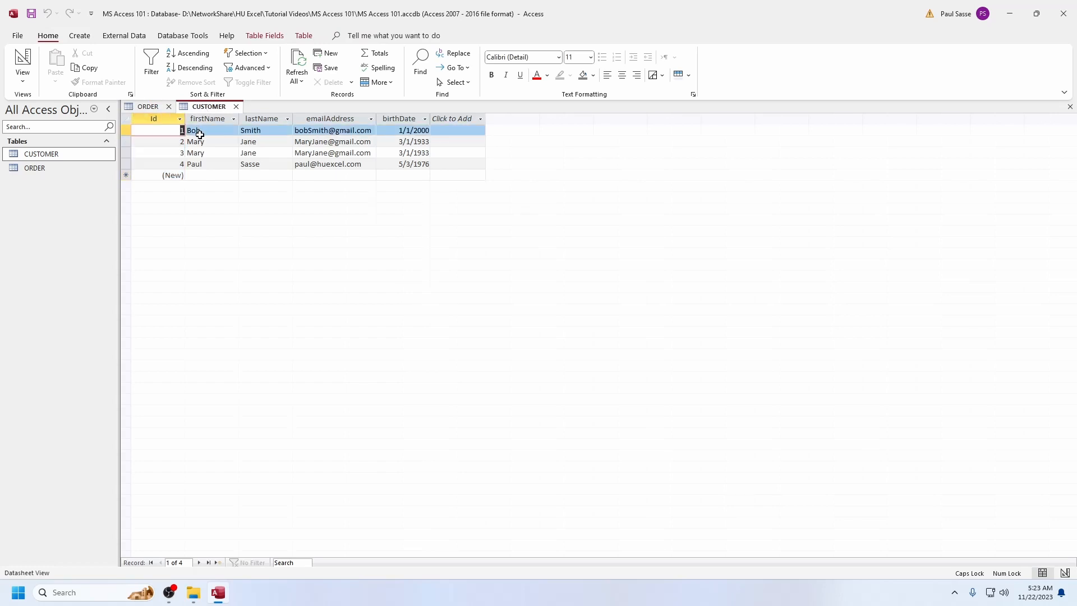
{"action": "left_click", "coordinate": [160, 110]}
{"action": "left_click", "coordinate": [216, 128]}
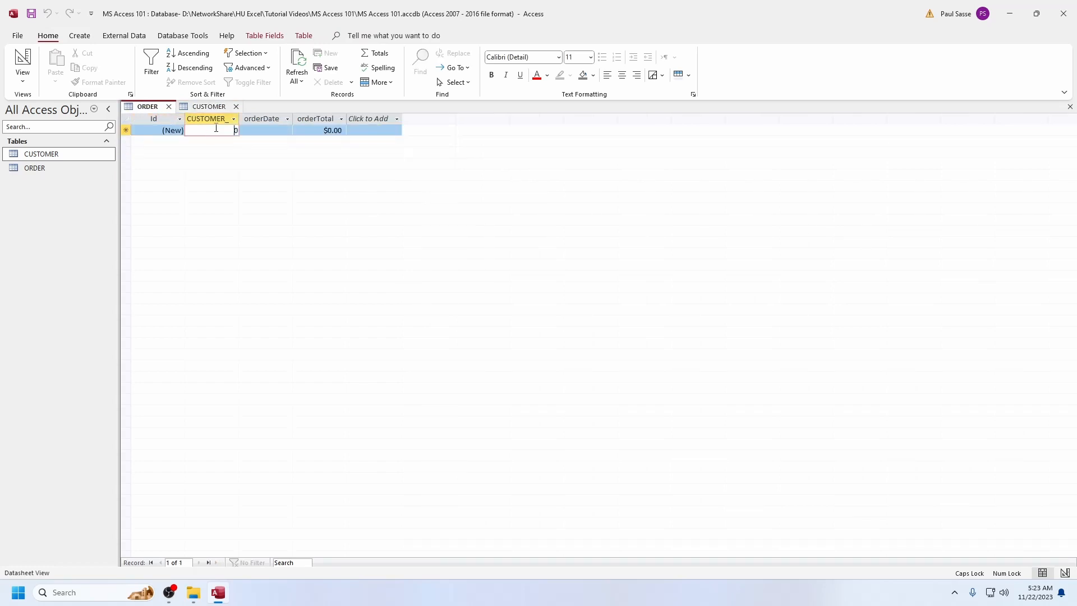
{"action": "type", "text": "1"}
{"action": "key", "text": "Tab"}
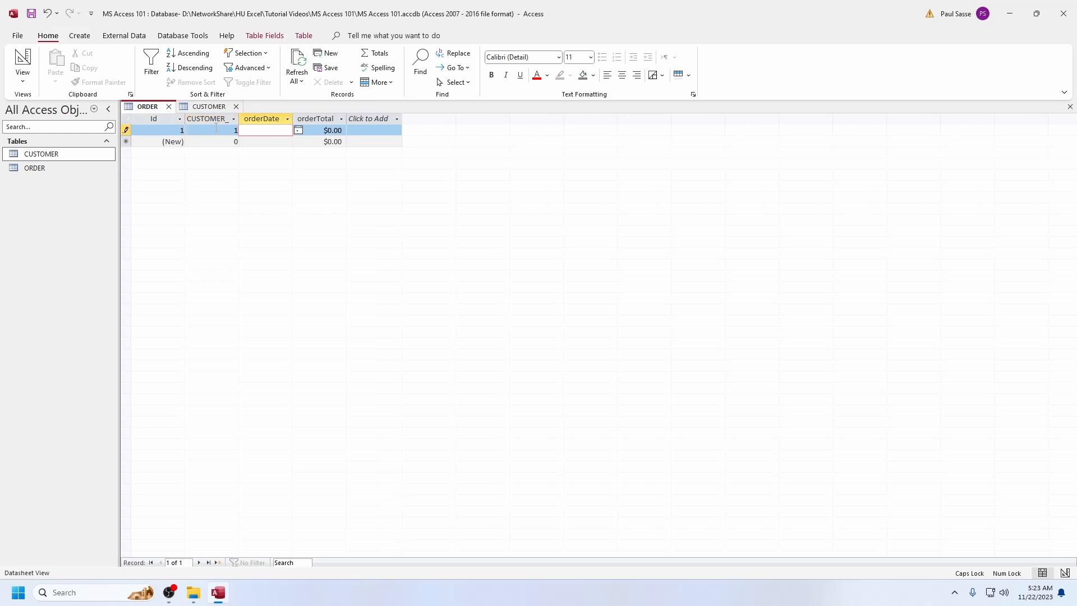
{"action": "key", "text": "ctrl+semicolon"}
{"action": "key", "text": "Tab"}
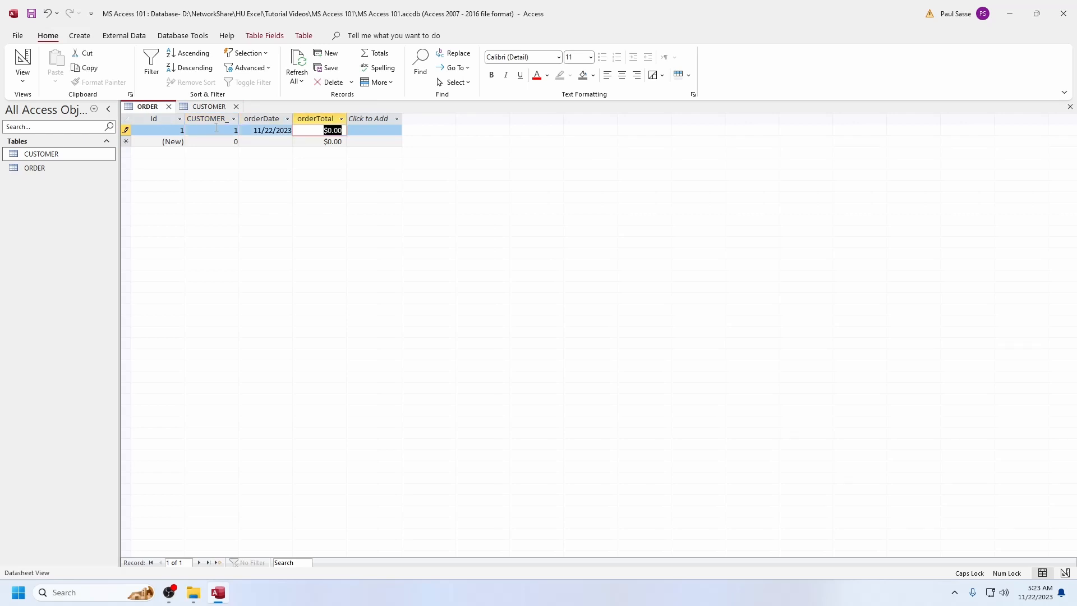
{"action": "type", "text": "123.50"}
{"action": "key", "text": "Down"}
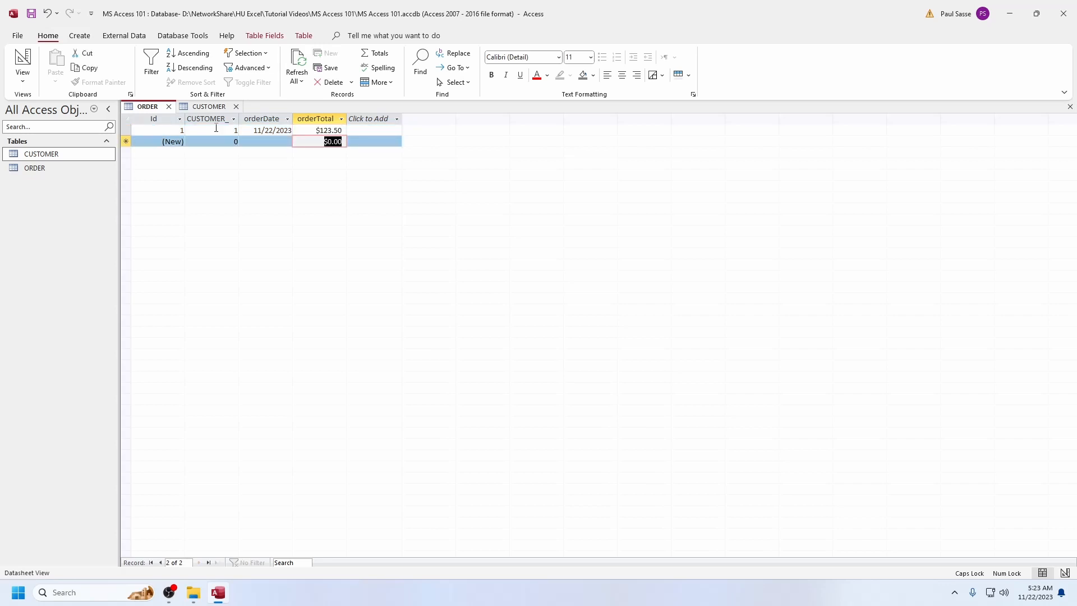
{"action": "double_click", "coordinate": [240, 119]}
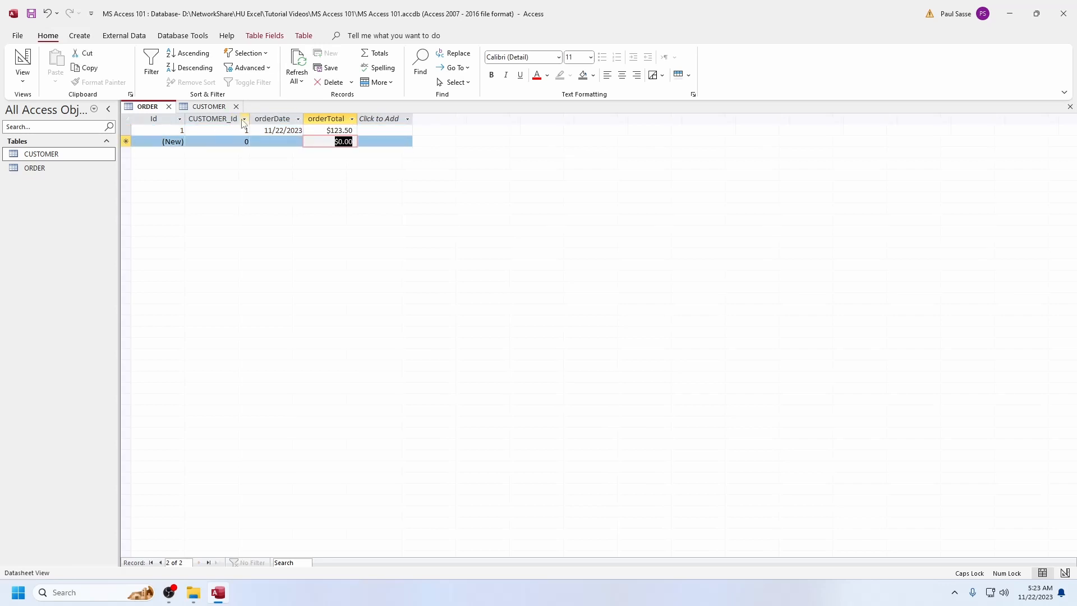
In the ORDER table's design, clear the default value of CUSTOMER_Id and set its Required property to Yes
{"action": "right_click", "coordinate": [151, 106]}
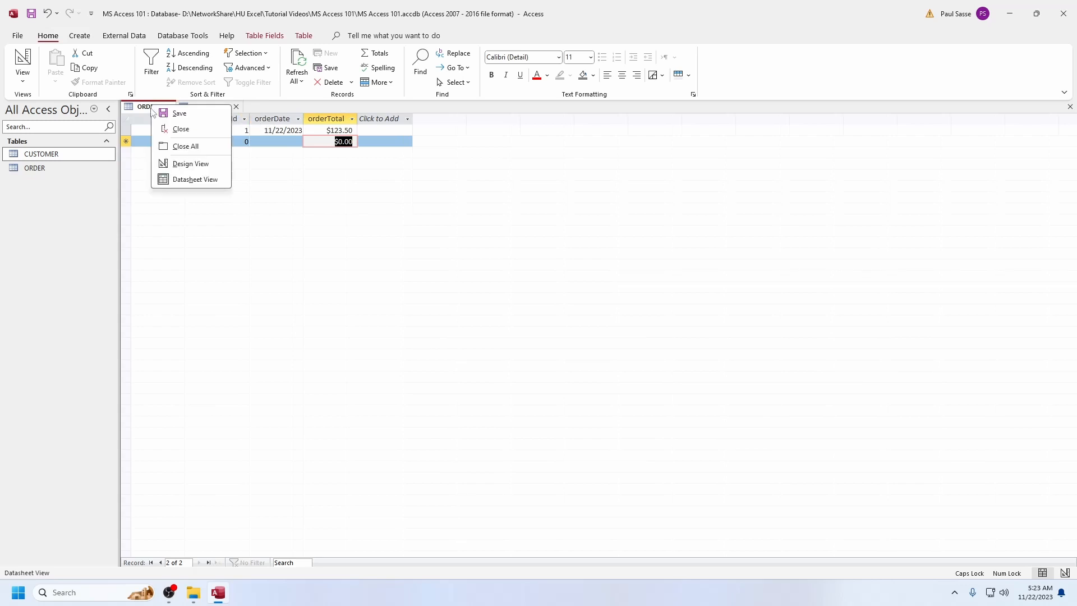
{"action": "left_click", "coordinate": [190, 163]}
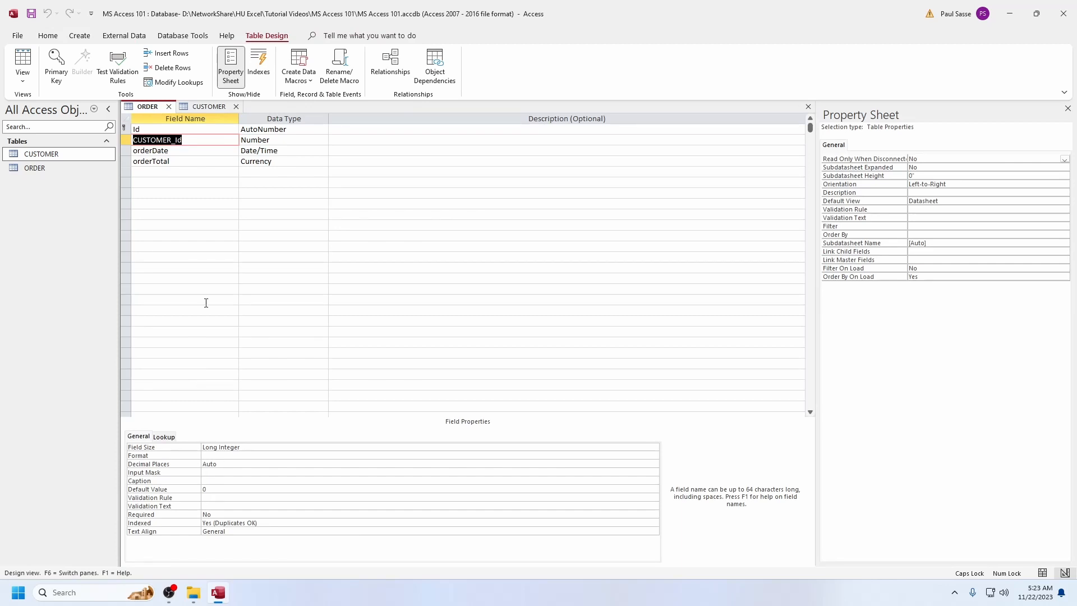
{"action": "left_click", "coordinate": [125, 139]}
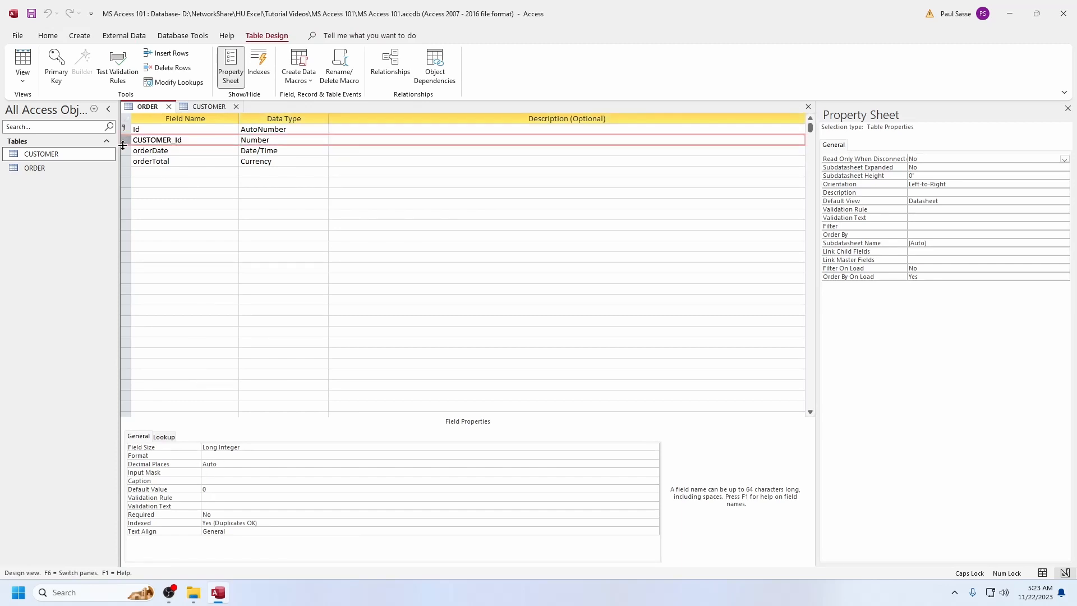
{"action": "left_click", "coordinate": [219, 497]}
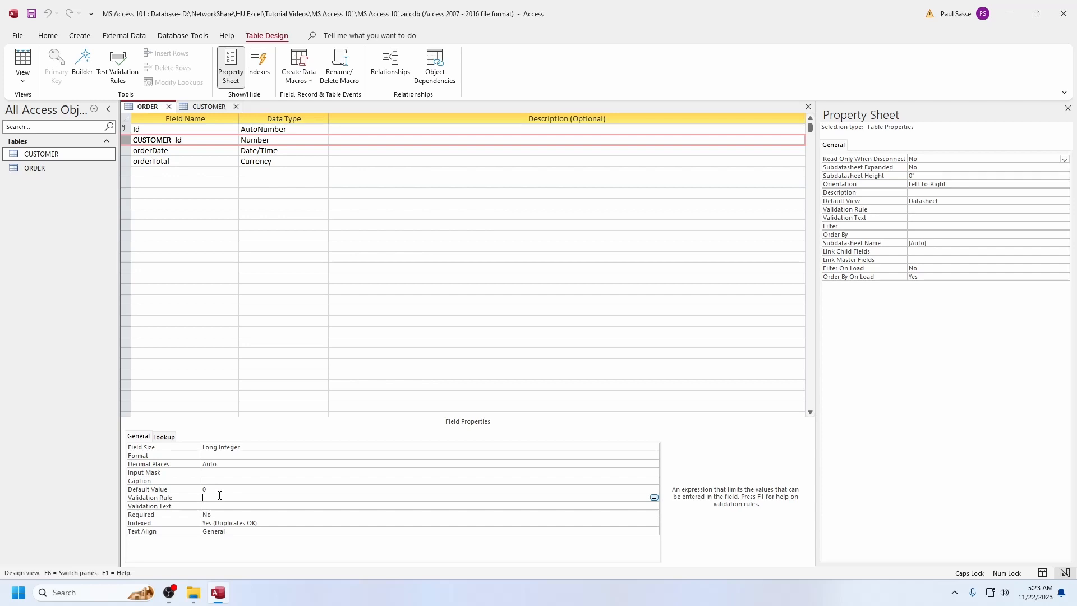
{"action": "key", "text": "Up"}
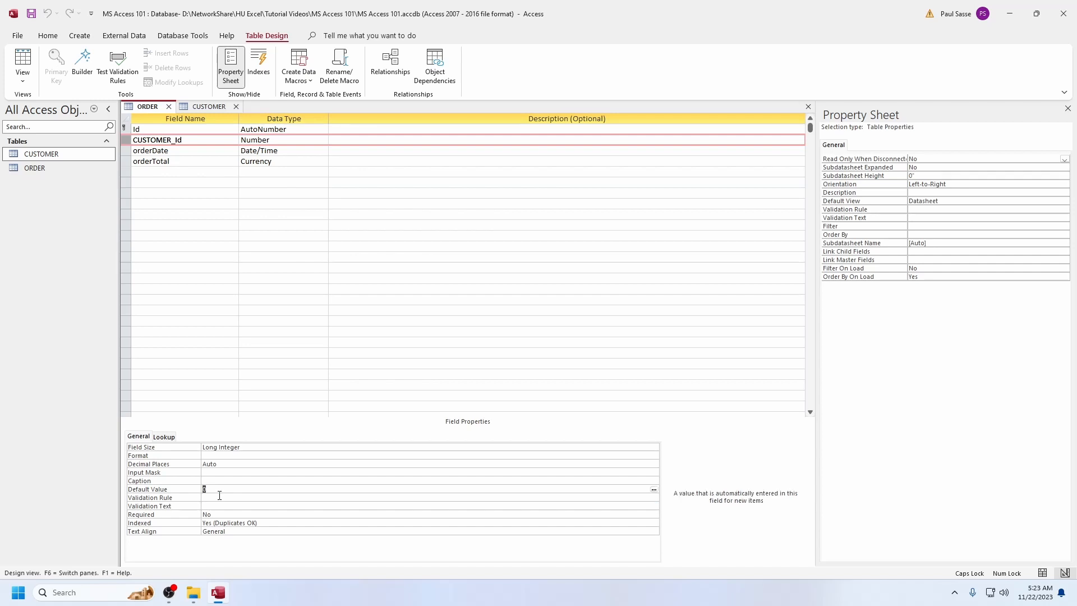
{"action": "key", "text": "Delete"}
{"action": "key", "text": "Down"}
{"action": "key", "text": "Down"}
{"action": "key", "text": "Down"}
{"action": "type", "text": "Y"}
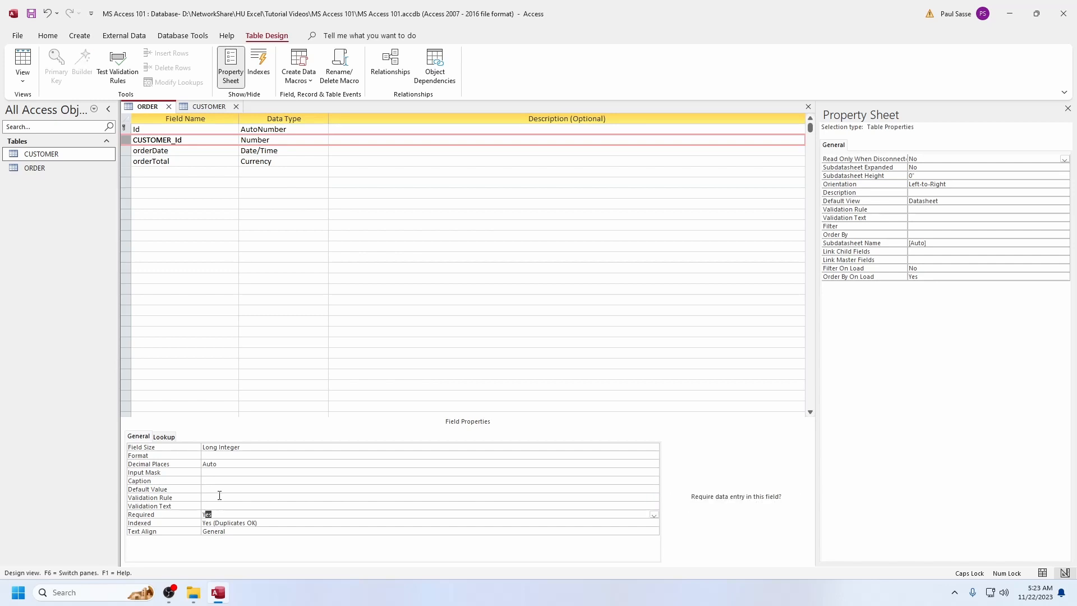
{"action": "key", "text": "Up"}
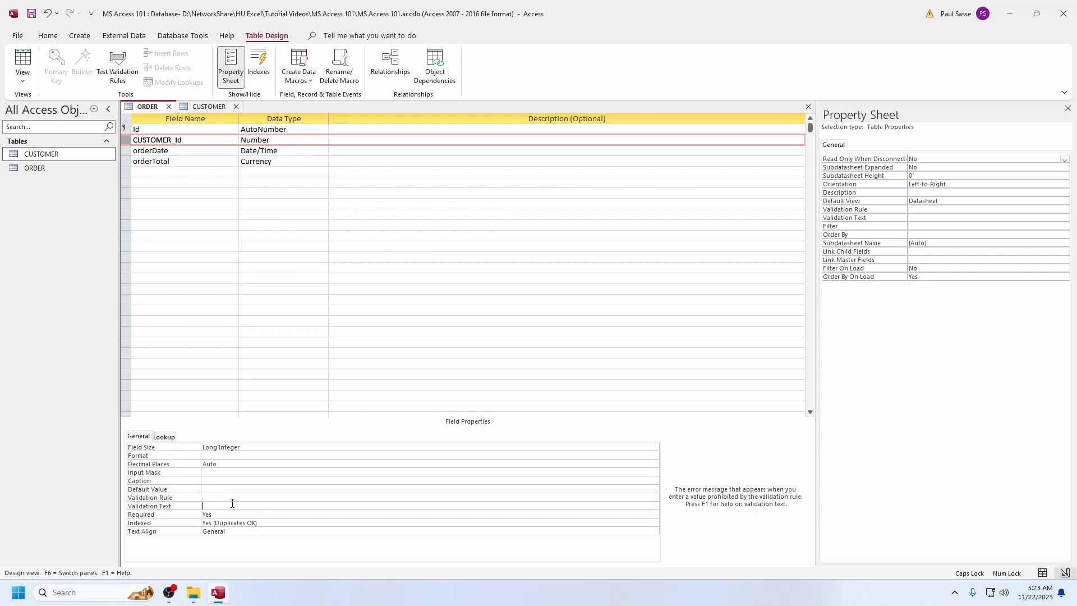
Set the Required property of the orderDate field to Yes
{"action": "key", "text": "F6"}
{"action": "key", "text": "Down"}
{"action": "left_click", "coordinate": [237, 496]}
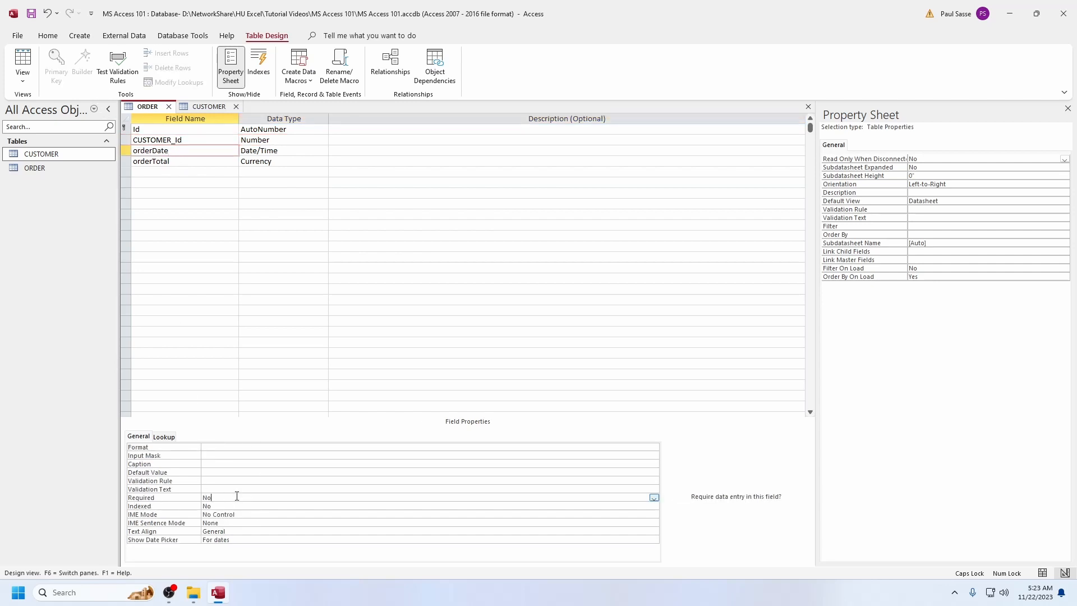
{"action": "key", "text": "Up"}
{"action": "type", "text": "Y"}
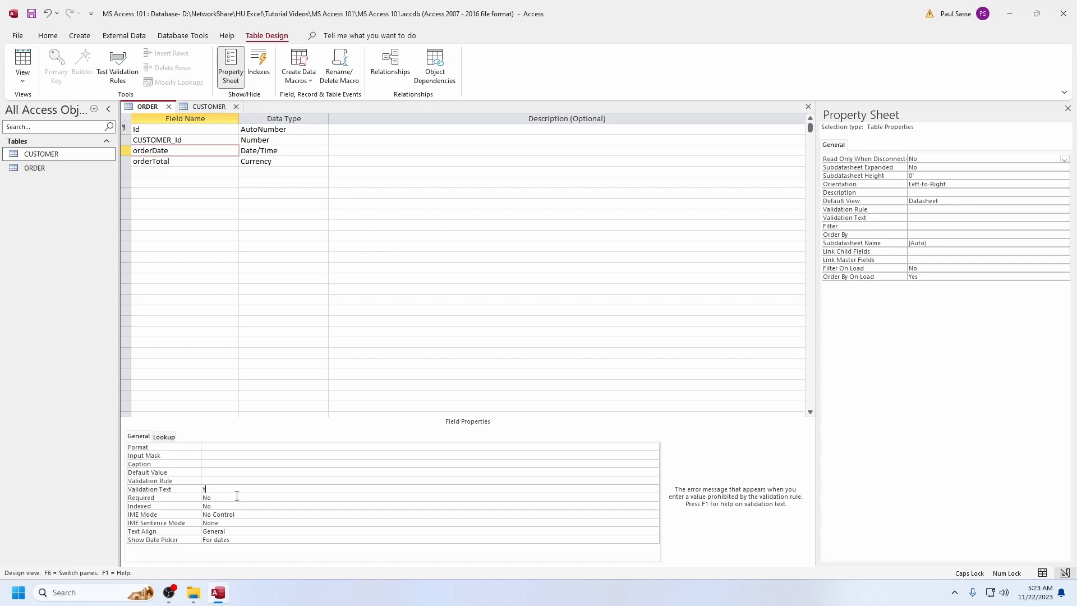
{"action": "key", "text": "BackSpace"}
{"action": "key", "text": "Down"}
{"action": "type", "text": "Y"}
{"action": "key", "text": "Up"}
Set the orderTotal field's Required property to Yes and clear its default value
{"action": "left_click", "coordinate": [200, 166]}
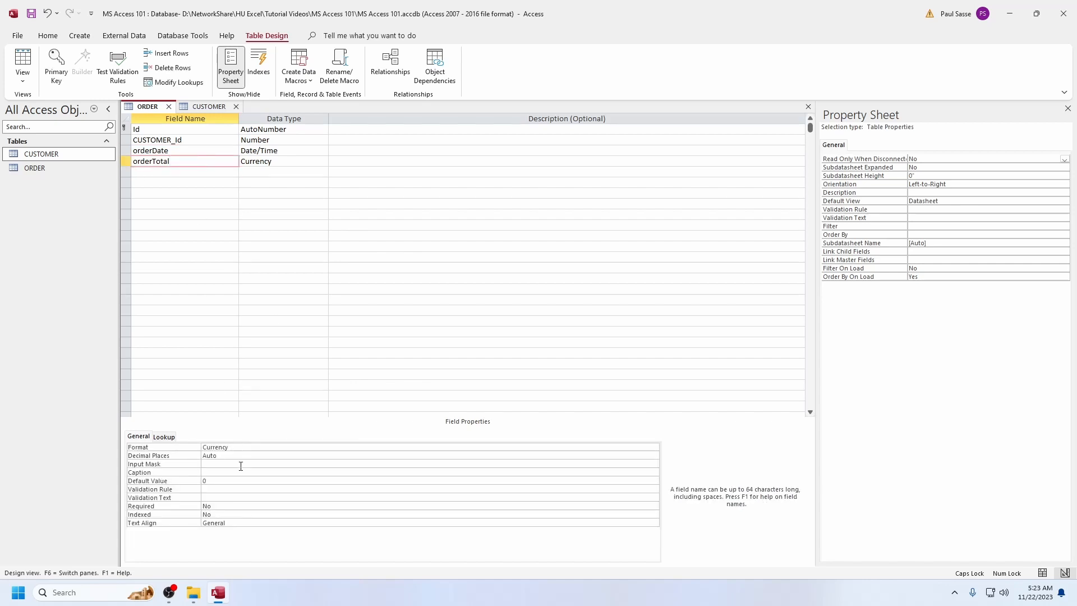
{"action": "left_click", "coordinate": [219, 497]}
{"action": "key", "text": "Down"}
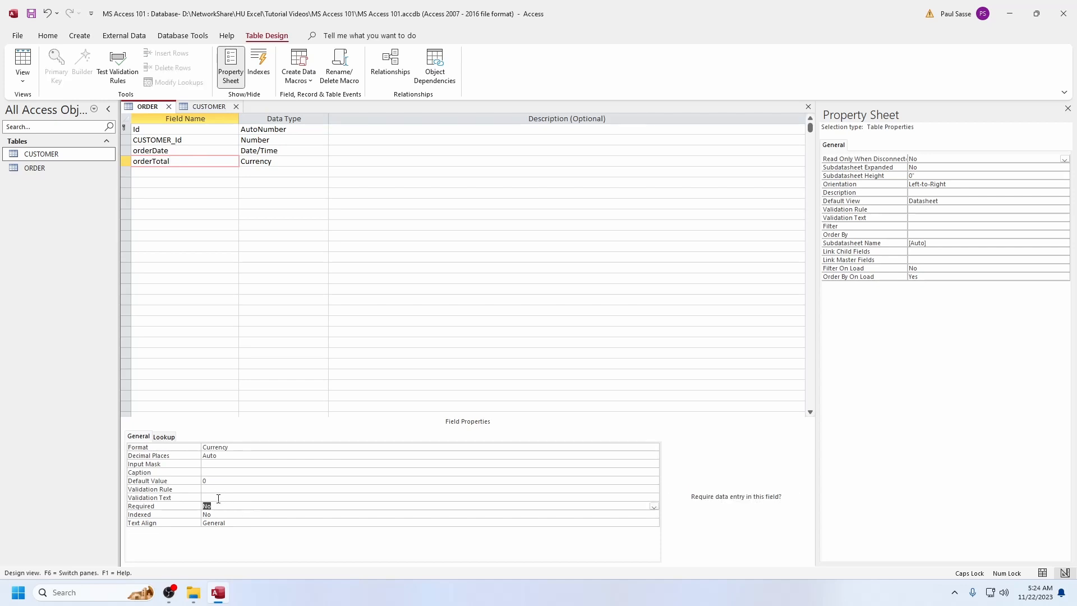
{"action": "type", "text": "Y"}
{"action": "key", "text": "Up"}
{"action": "key", "text": "Up"}
{"action": "key", "text": "Up"}
{"action": "key", "text": "BackSpace"}
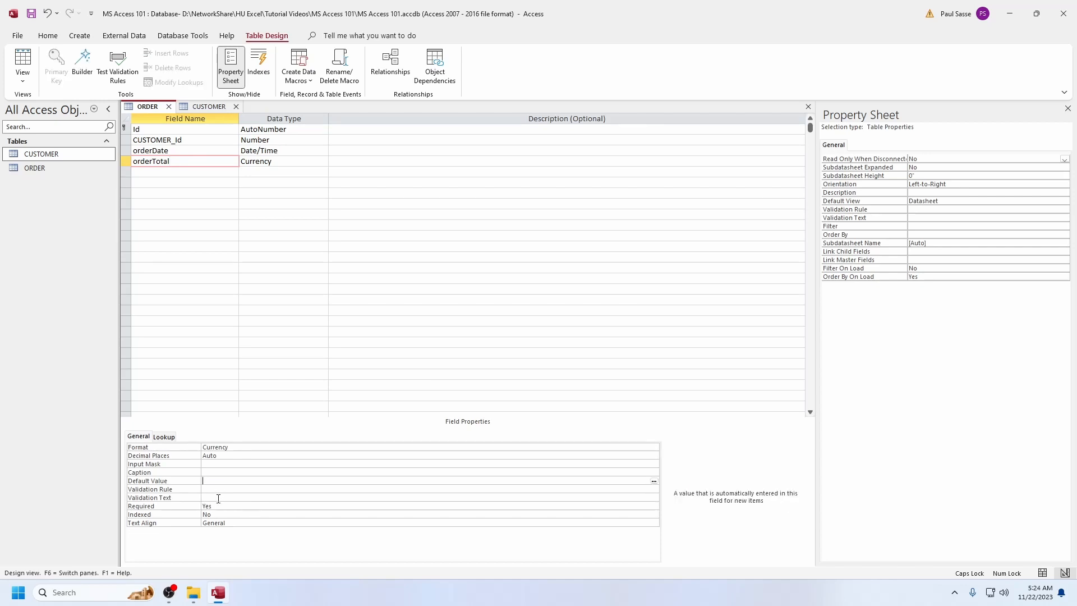
{"action": "key", "text": "Down"}
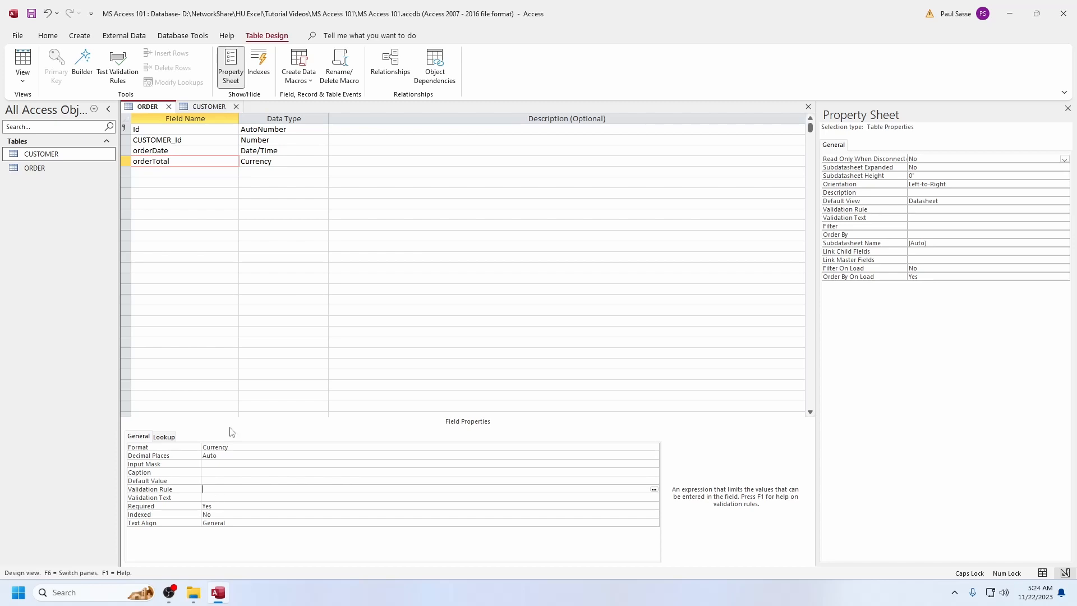
Look up the fourth customer's Id in the CUSTOMER table and start a second ORDER record with CUSTOMER_Id 4
{"action": "left_click", "coordinate": [23, 59]}
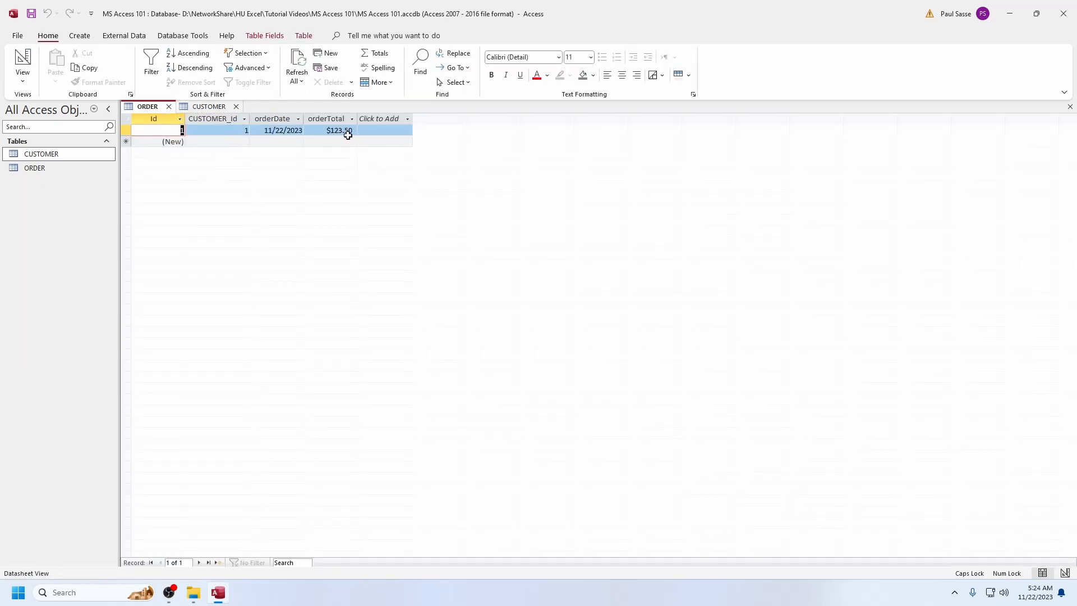
{"action": "left_click", "coordinate": [210, 108]}
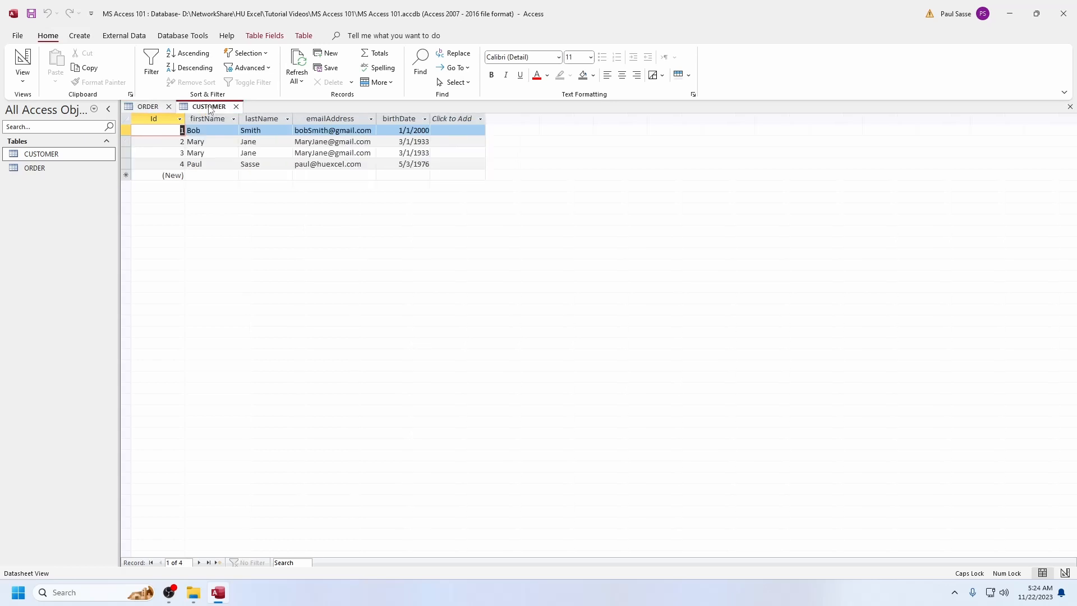
{"action": "left_click", "coordinate": [174, 164]}
{"action": "left_click", "coordinate": [148, 107]}
{"action": "left_click", "coordinate": [212, 141]}
{"action": "type", "text": "4"}
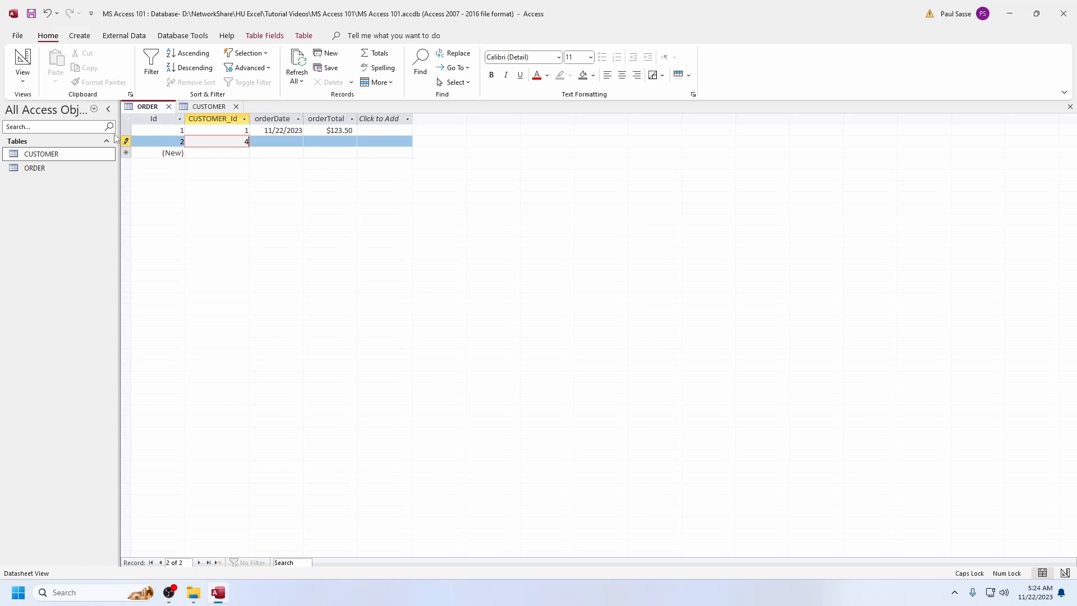
Try to save and leave the second ORDER record with orderDate and orderTotal empty
{"action": "left_click", "coordinate": [283, 143]}
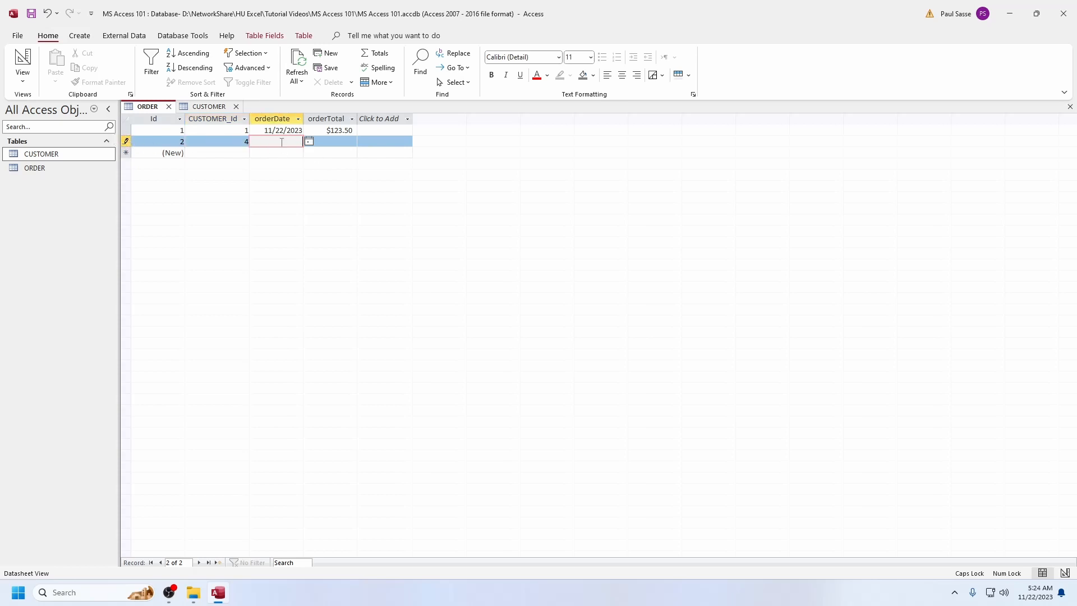
{"action": "left_click", "coordinate": [343, 142]}
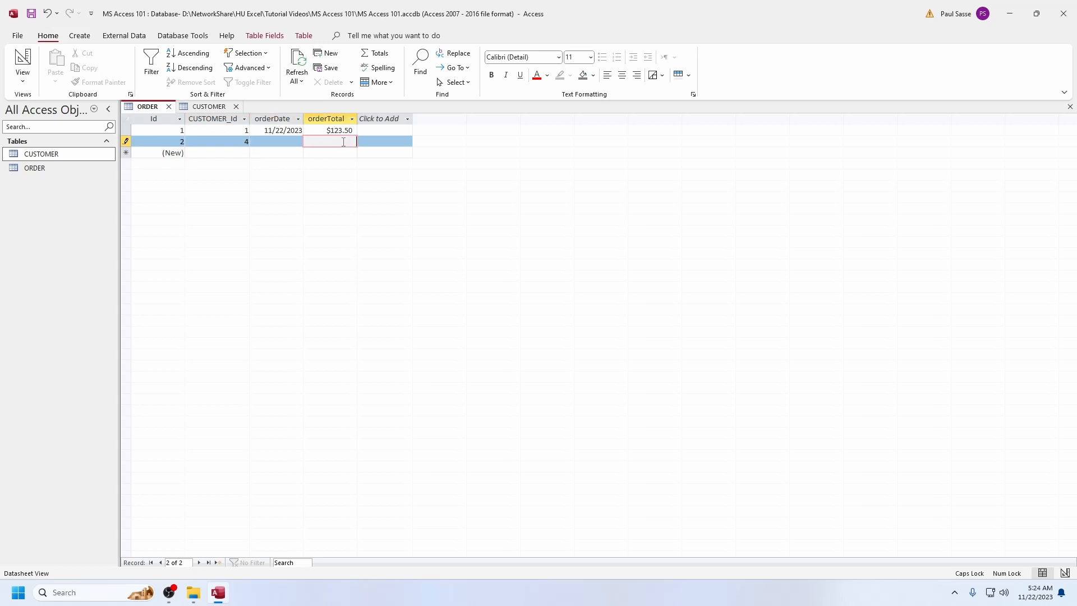
{"action": "left_click", "coordinate": [281, 143]}
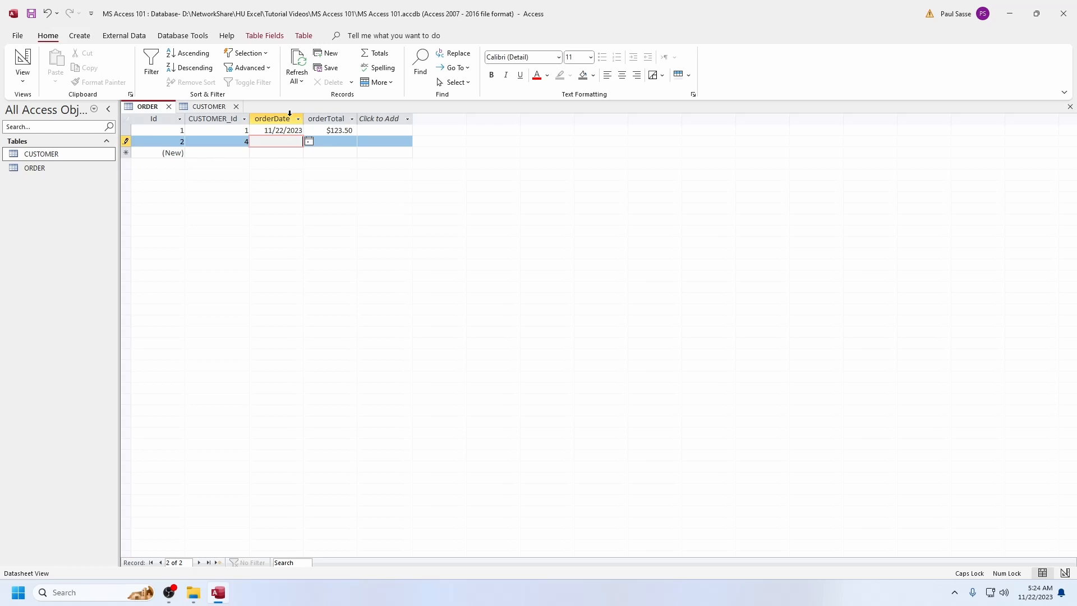
{"action": "left_click", "coordinate": [331, 68]}
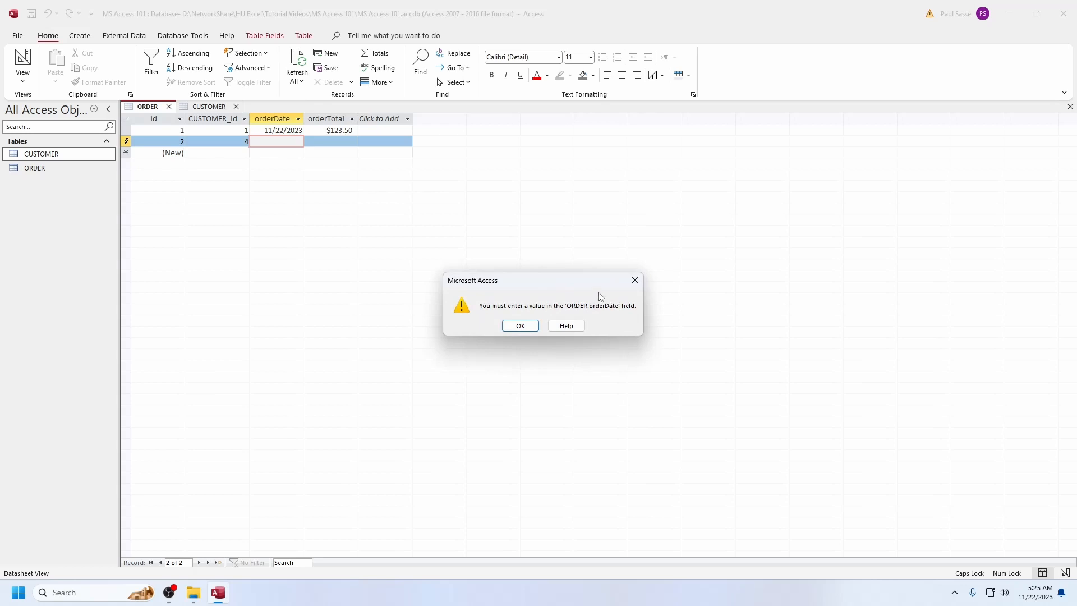
{"action": "left_click", "coordinate": [517, 329]}
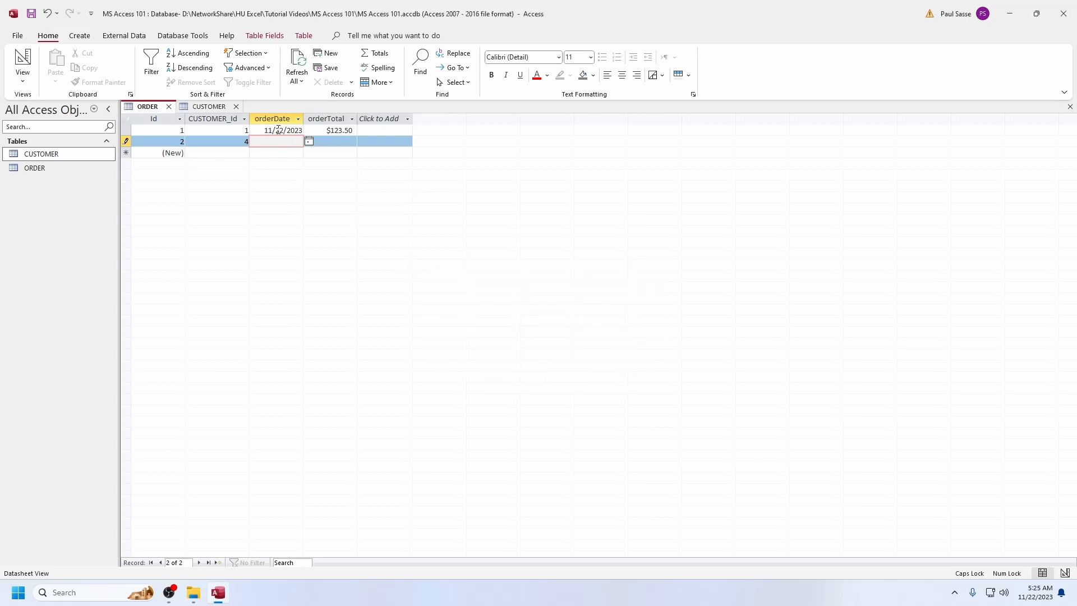
{"action": "left_click", "coordinate": [279, 130]}
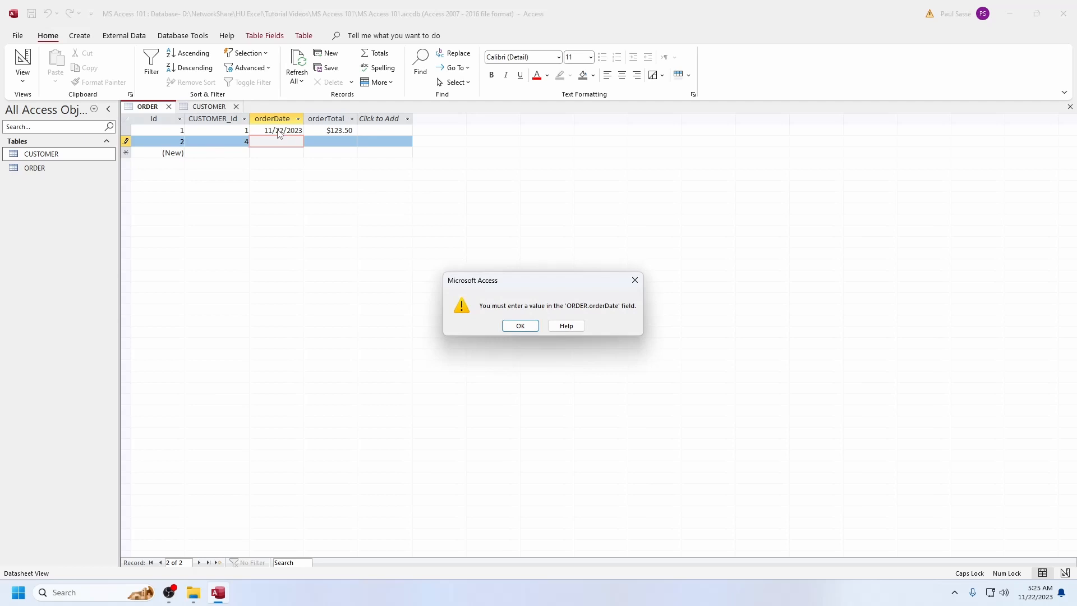
{"action": "left_click", "coordinate": [515, 328]}
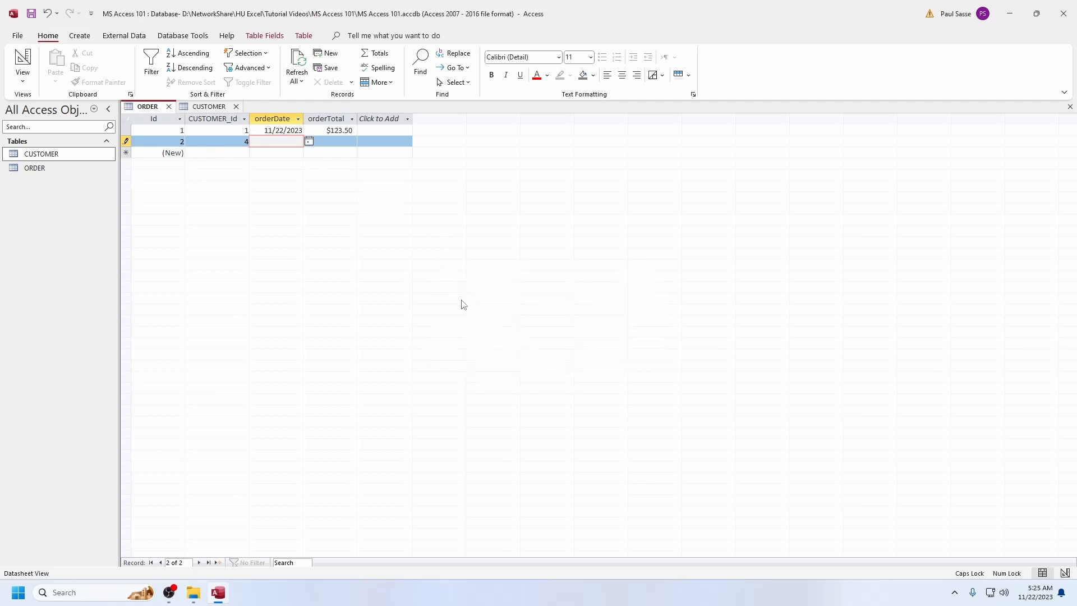
Enter 11/22/2023 as the second order's orderDate and try to leave the record without an orderTotal
{"action": "key", "text": "ctrl+semicolon"}
{"action": "left_click", "coordinate": [343, 134]}
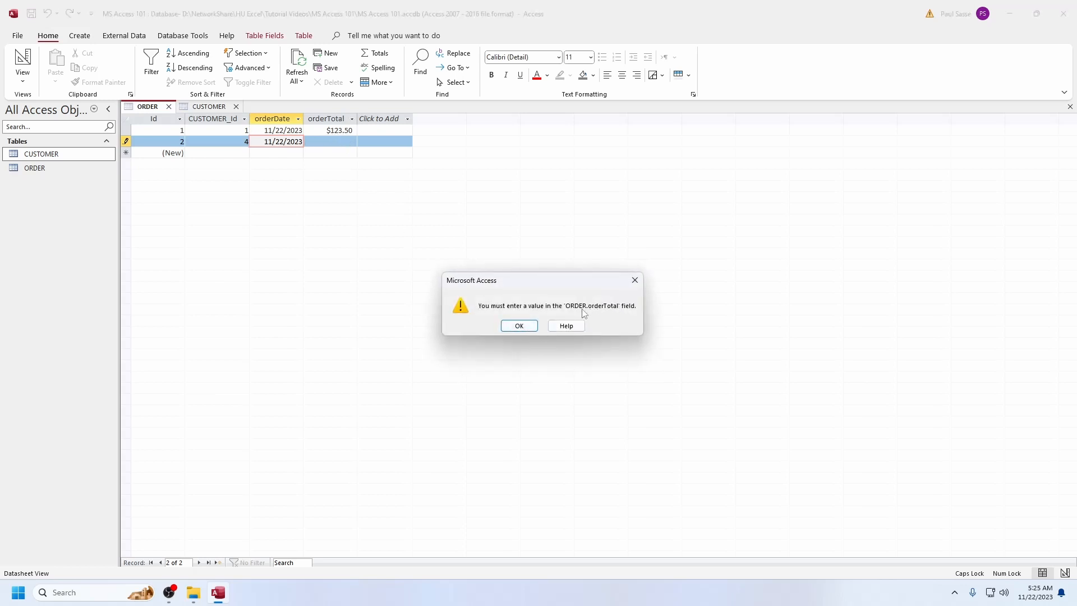
{"action": "left_click", "coordinate": [519, 326]}
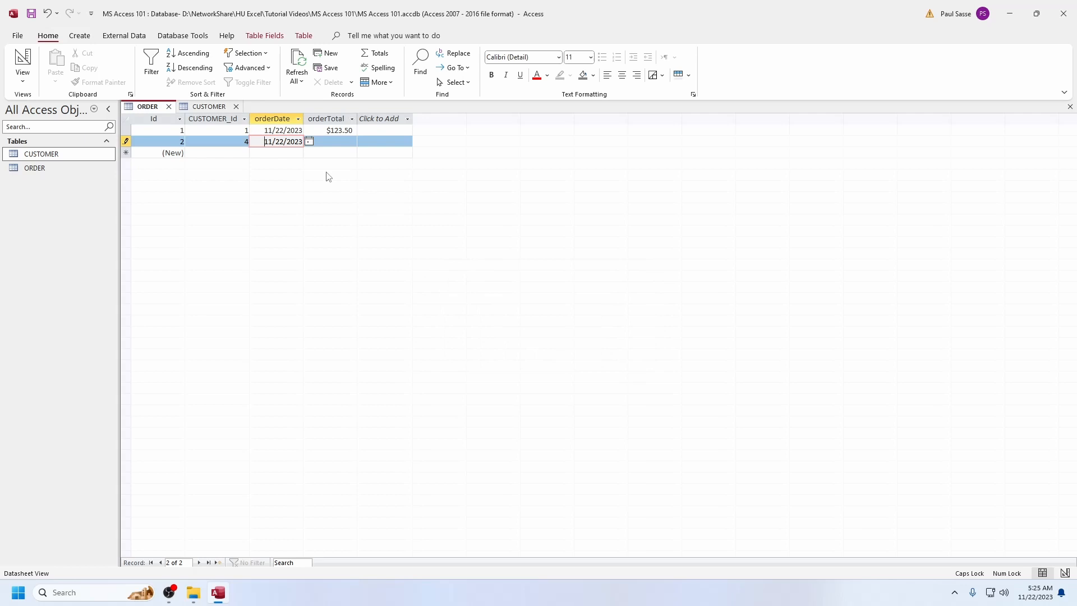
Enter $10.20 as the second ORDER record's orderTotal and save the record
{"action": "left_click", "coordinate": [339, 141]}
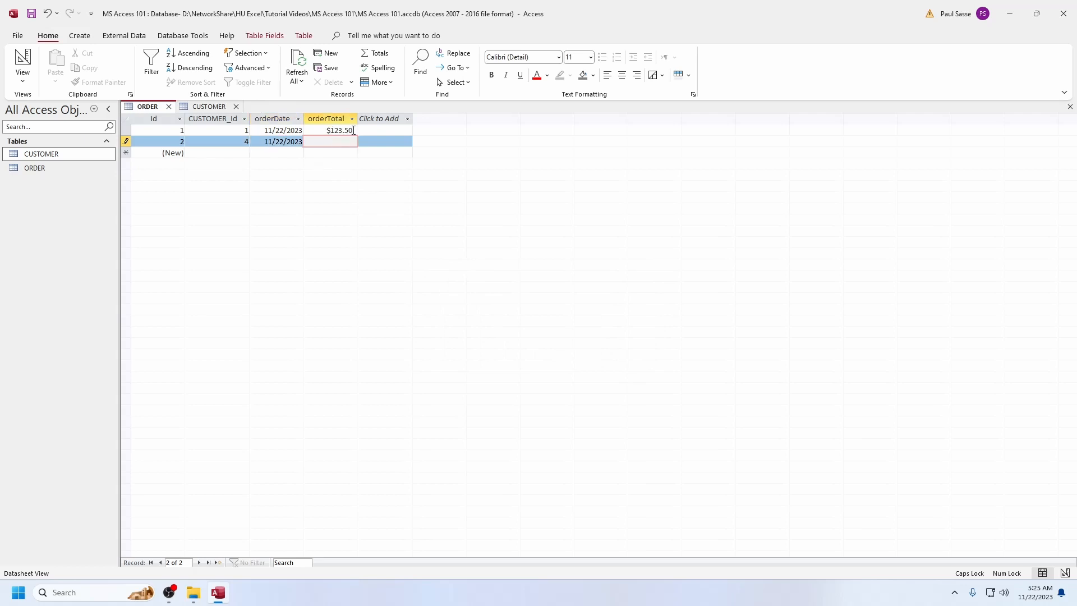
{"action": "key", "text": "Escape"}
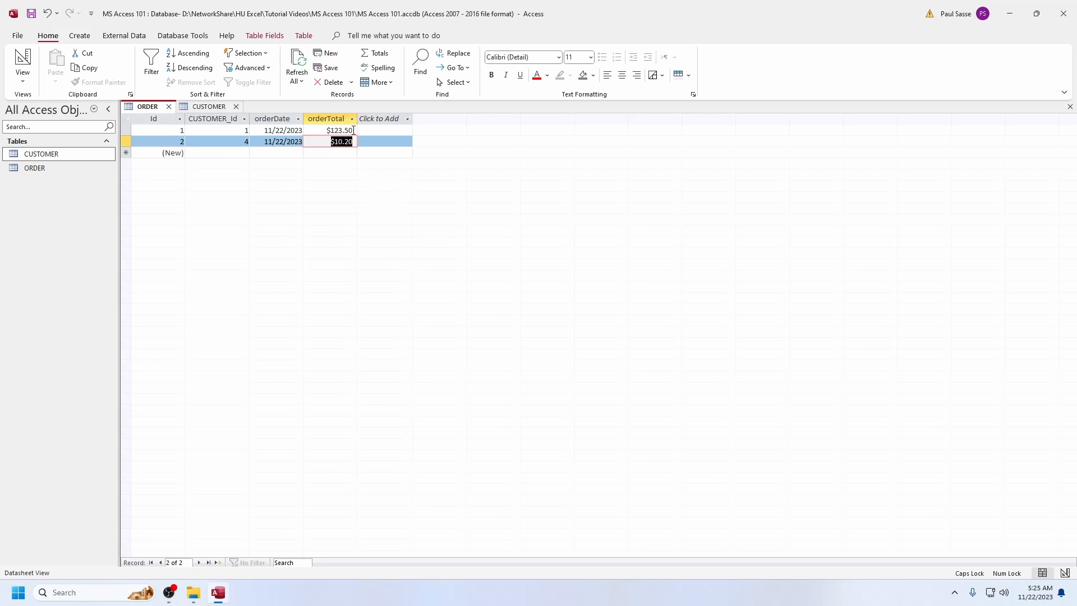
Try twice to enter a person's first name as the second order's orderDate, discarding the entry each time
{"action": "key", "text": "shift+Tab"}
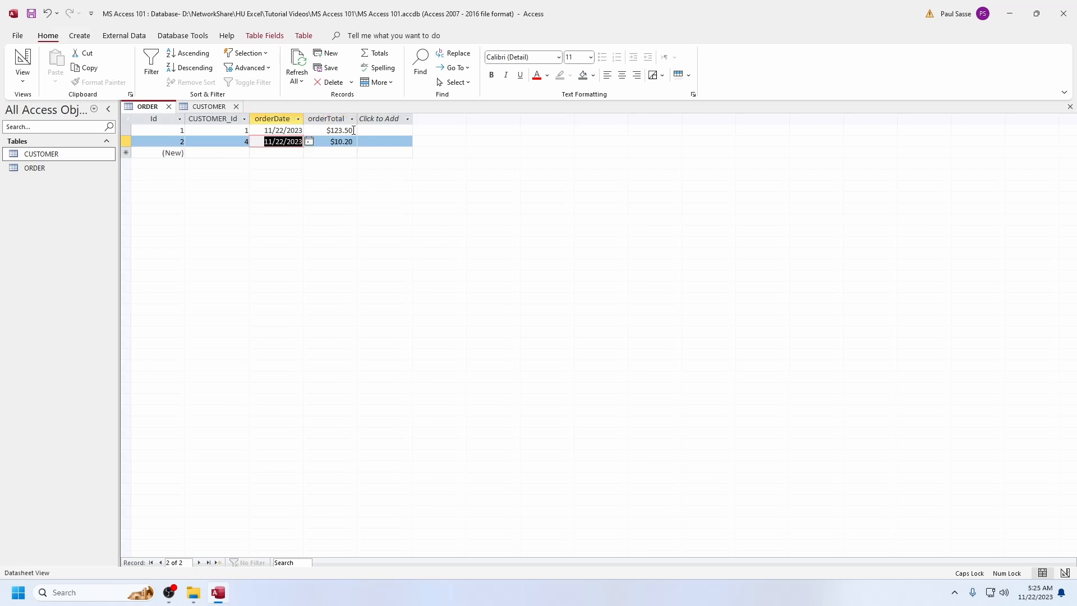
{"action": "type", "text": "B"}
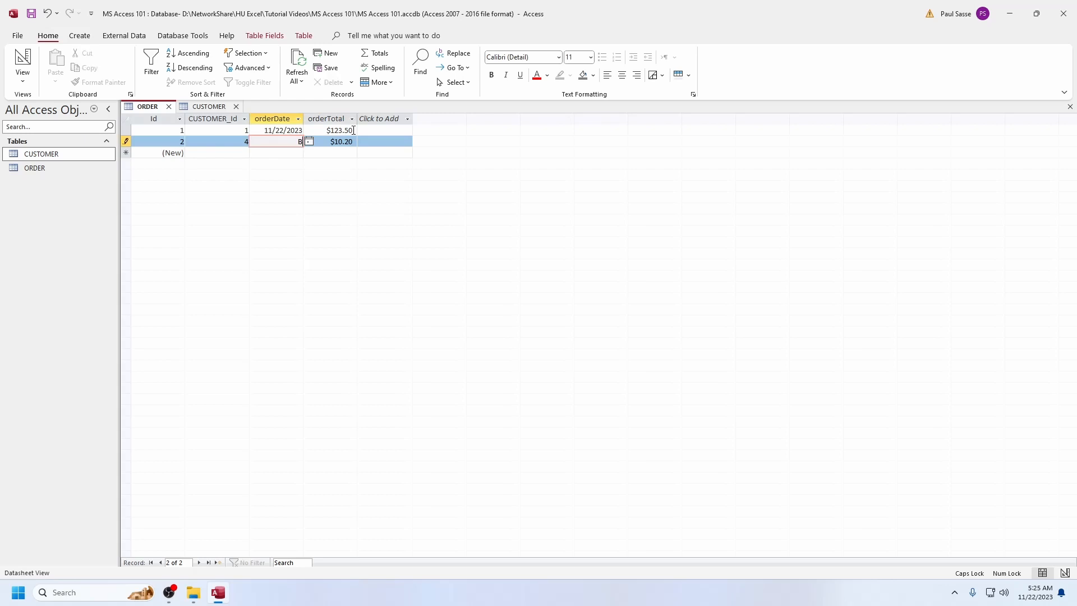
{"action": "type", "text": "OB"}
{"action": "key", "text": "Return"}
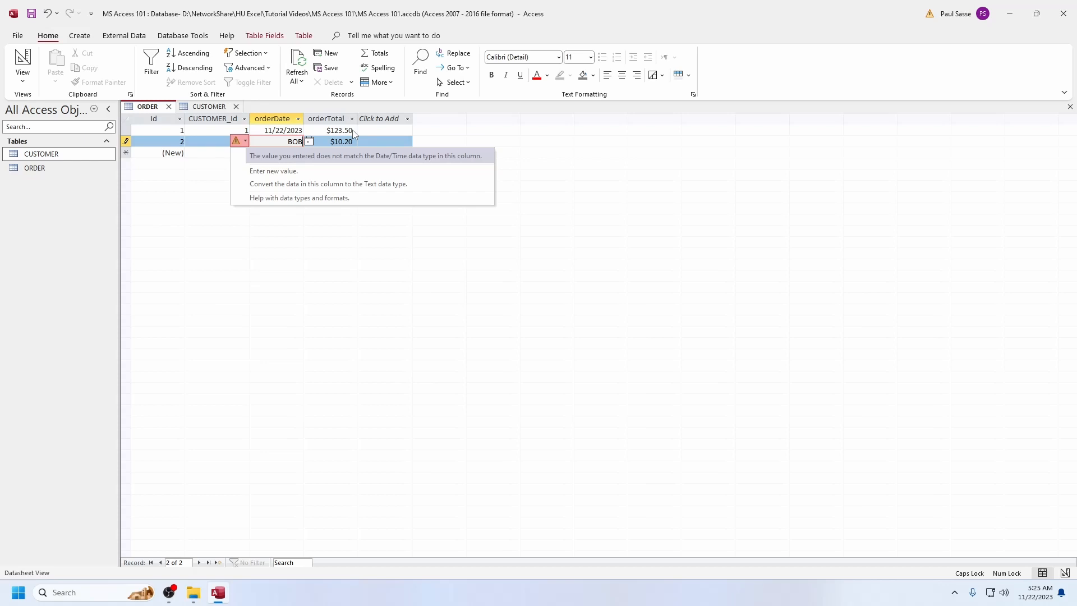
{"action": "key", "text": "Escape"}
{"action": "key", "text": "Escape"}
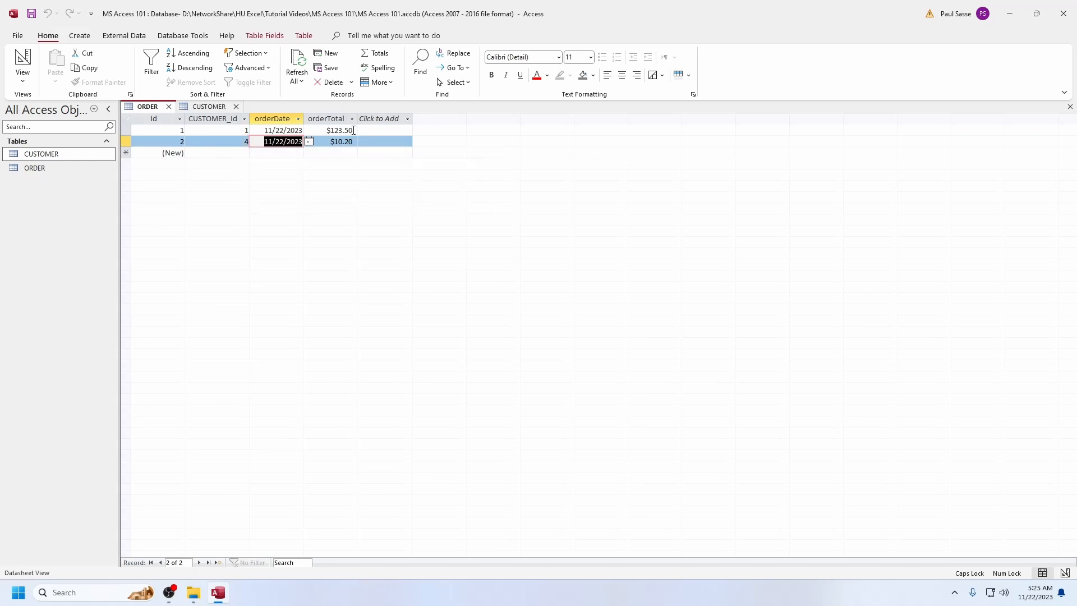
{"action": "type", "text": "bOB"}
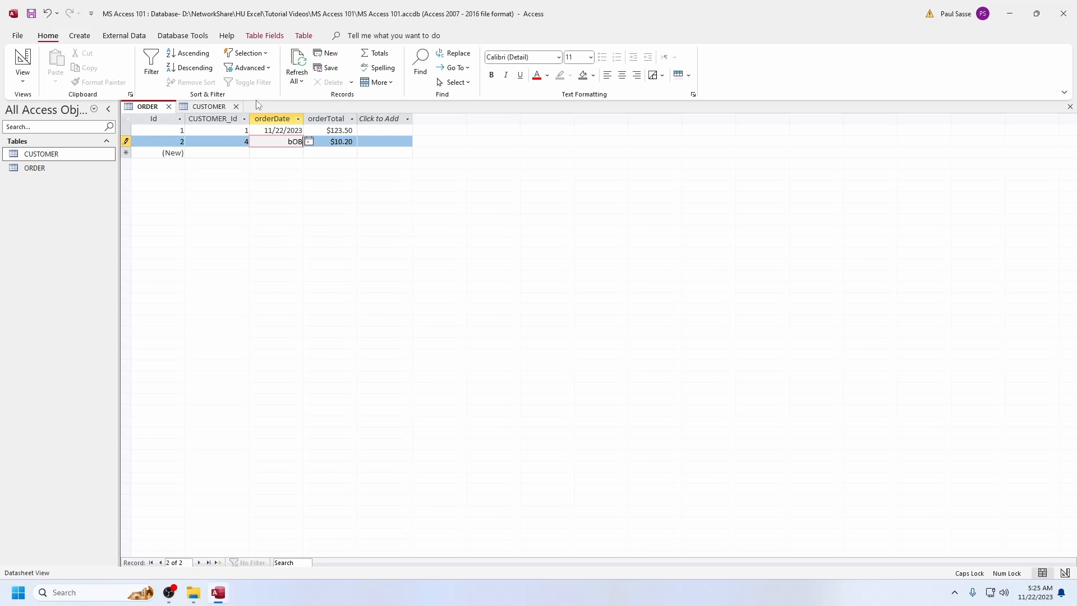
{"action": "left_click", "coordinate": [341, 144]}
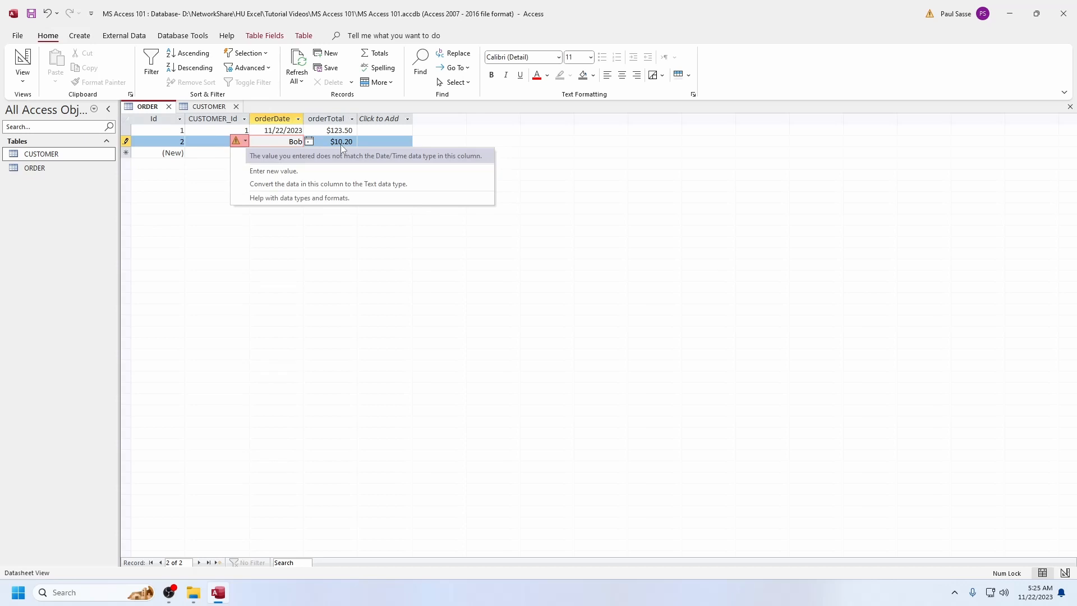
{"action": "key", "text": "Escape"}
{"action": "key", "text": "Escape"}
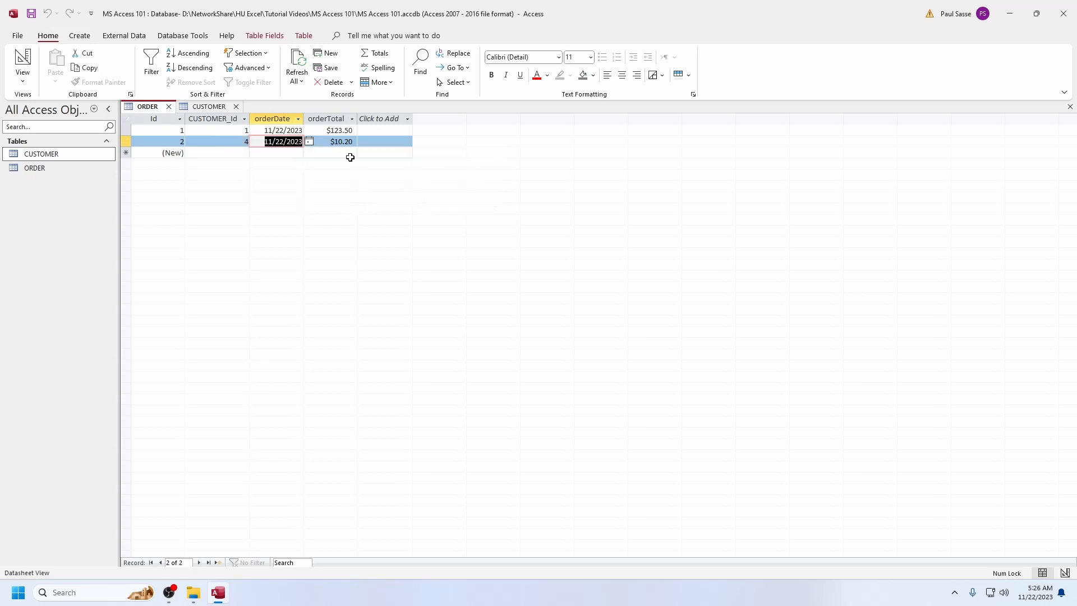
Launch Excel by running excel.exe and create a blank workbook
{"action": "key", "text": "super+r"}
{"action": "type", "text": "exce"}
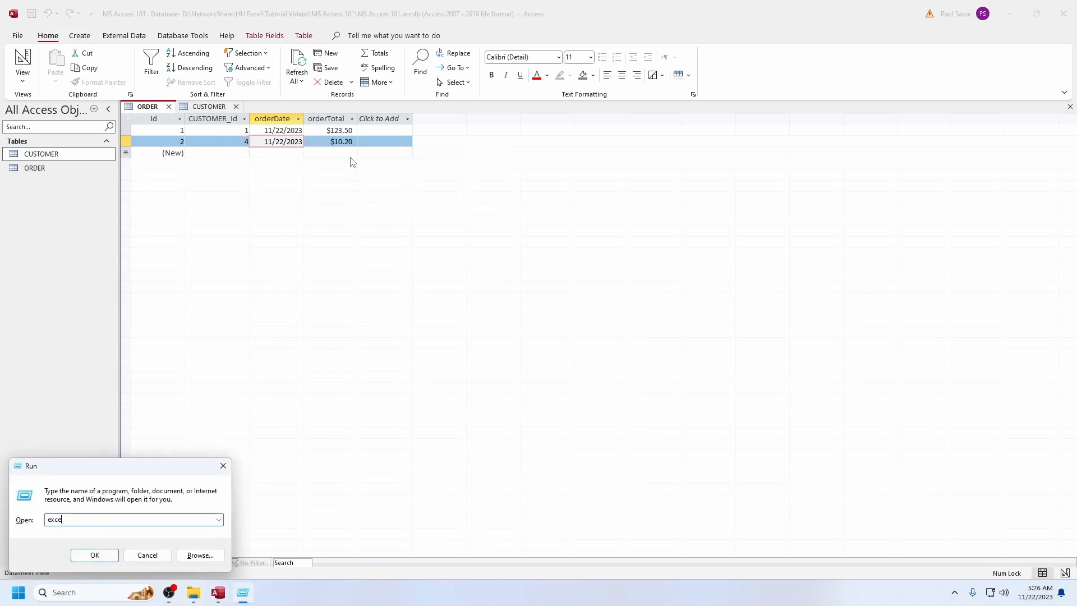
{"action": "type", "text": "l.exe"}
{"action": "key", "text": "Return"}
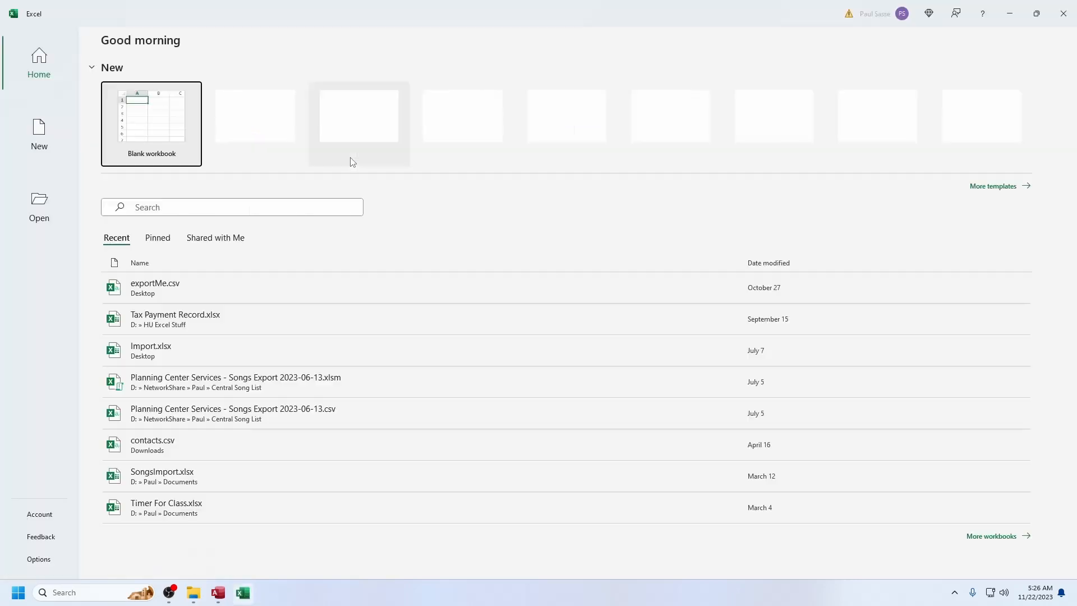
{"action": "left_click", "coordinate": [151, 128]}
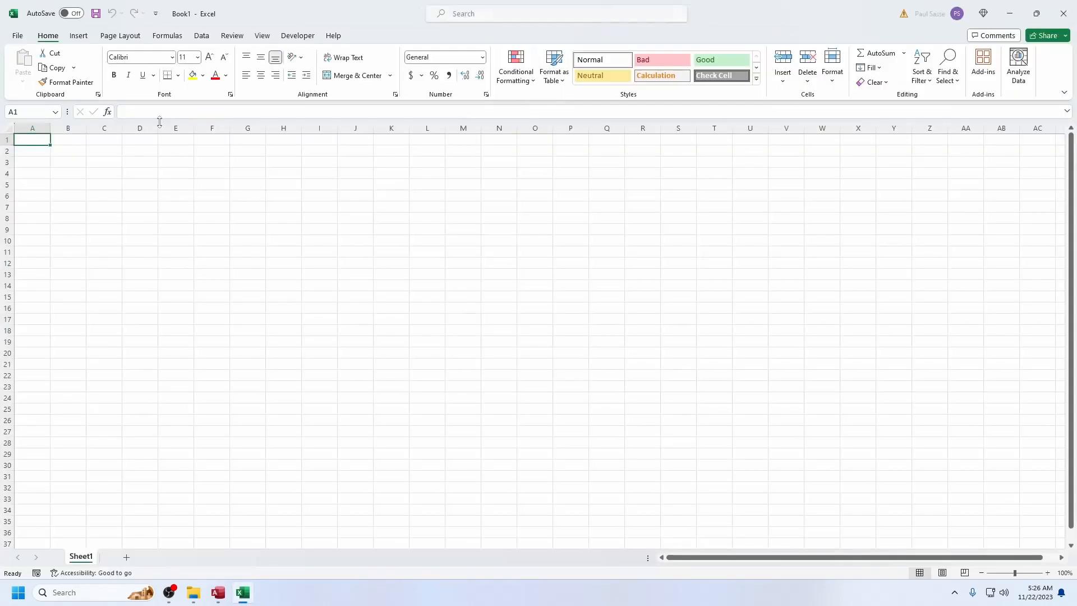
Add data validation to cell A1 that allows only dates greater than 1/1/1900
{"action": "left_click", "coordinate": [201, 36]}
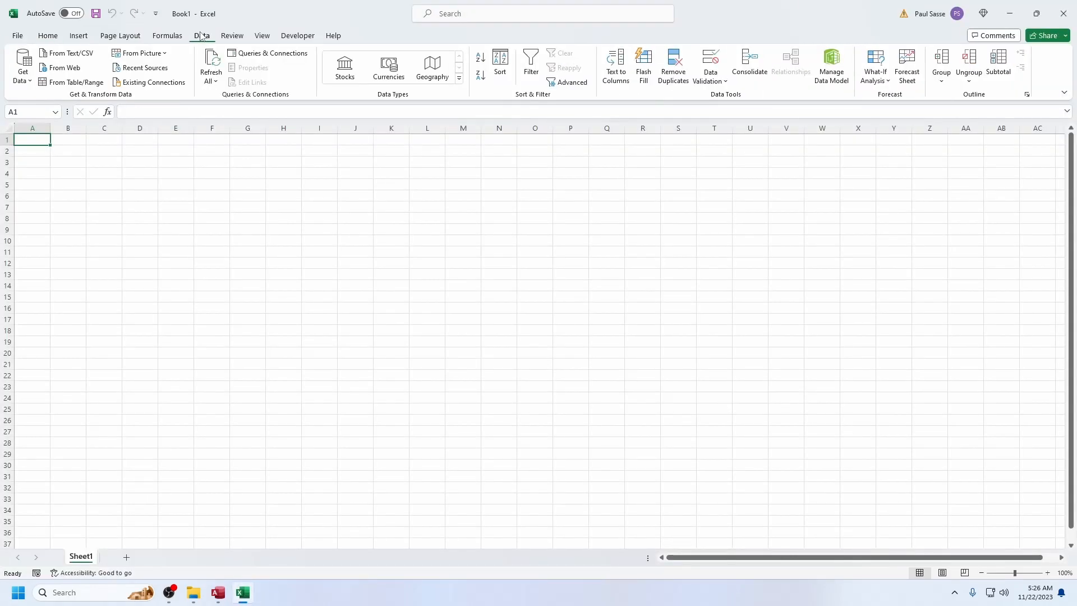
{"action": "left_click", "coordinate": [710, 59]}
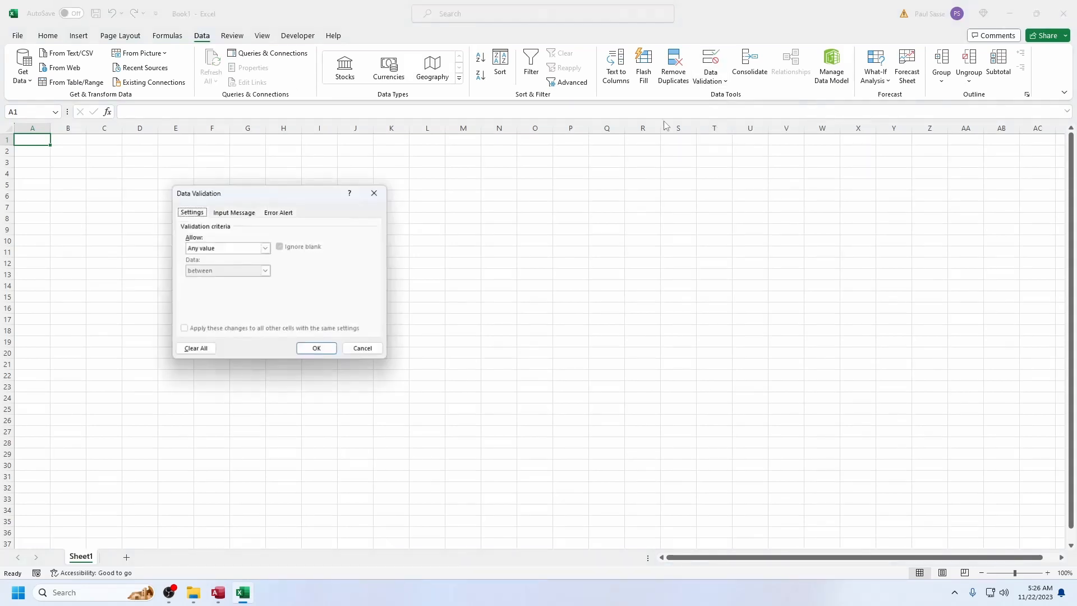
{"action": "left_click", "coordinate": [266, 249]}
{"action": "left_click", "coordinate": [194, 287]}
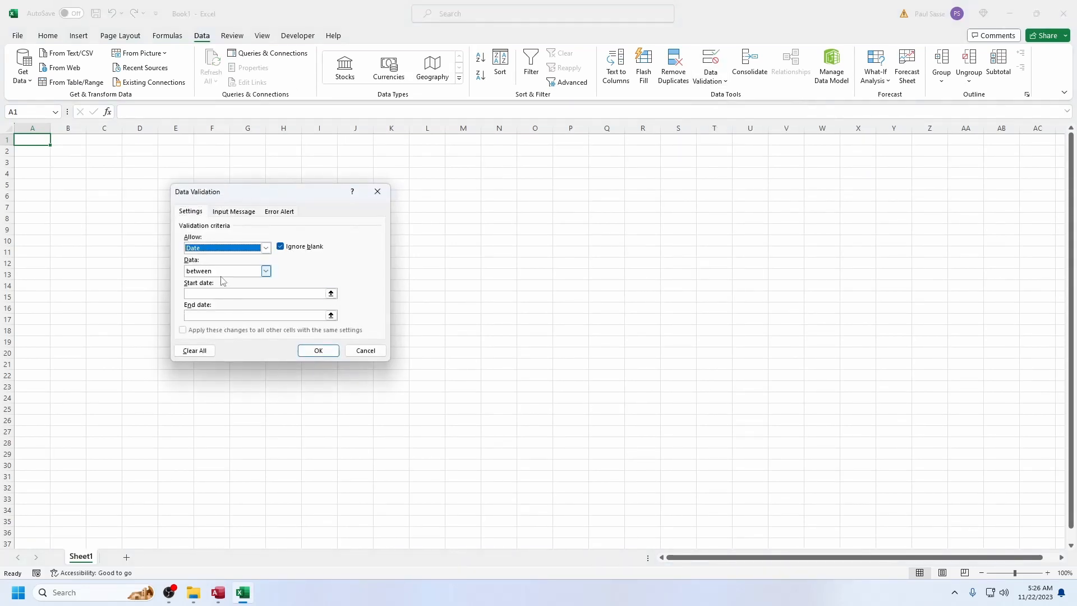
{"action": "left_click", "coordinate": [266, 271]}
{"action": "left_click", "coordinate": [223, 318]}
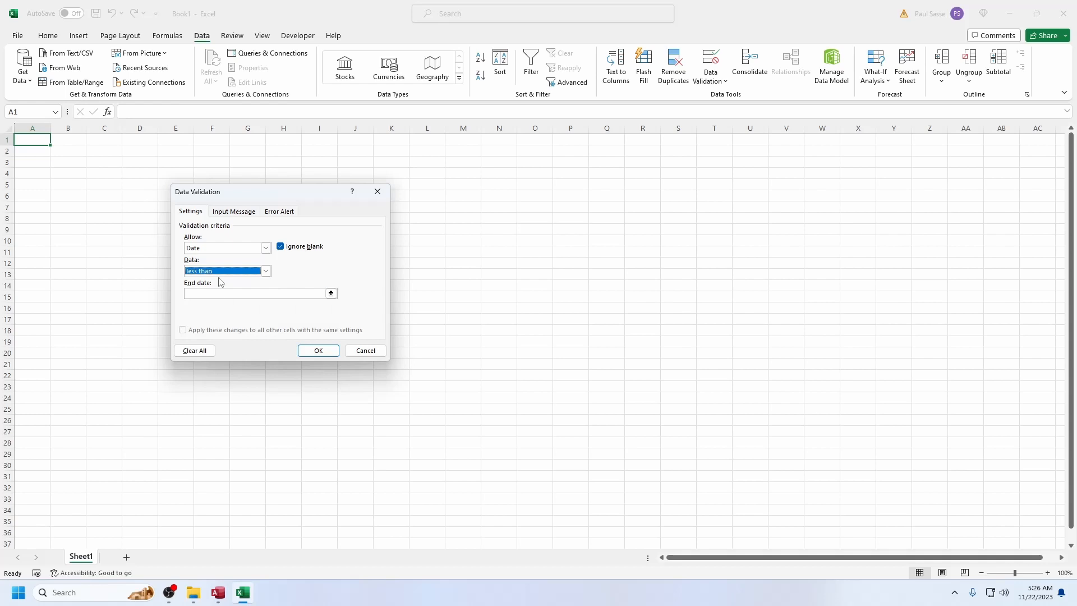
{"action": "left_click", "coordinate": [221, 271]}
{"action": "left_click", "coordinate": [224, 310]}
{"action": "left_click", "coordinate": [230, 293]}
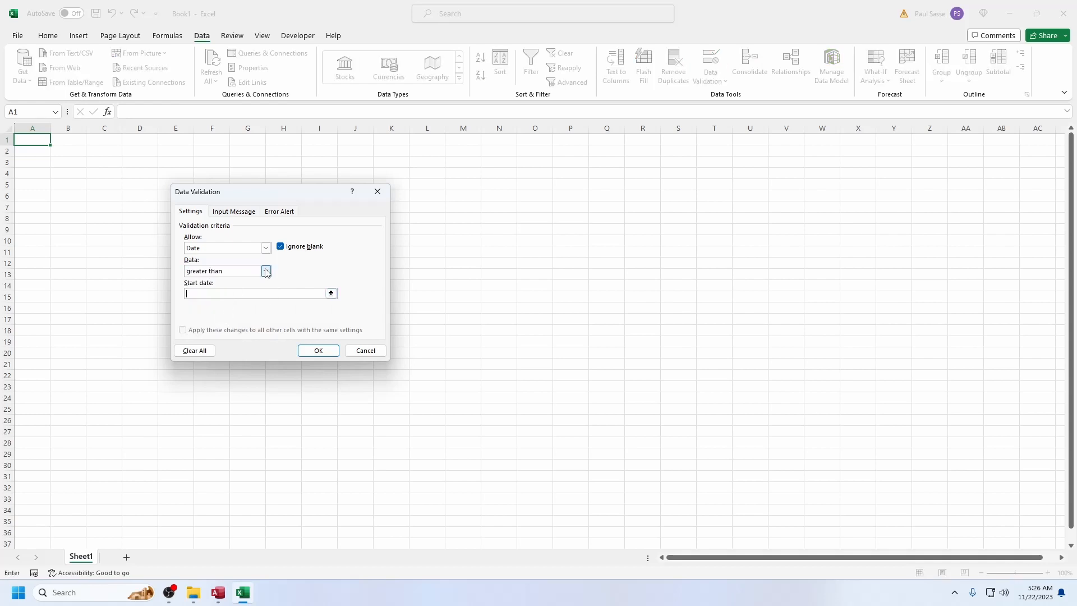
{"action": "type", "text": "1/1/1900"}
{"action": "left_click", "coordinate": [330, 353]}
Try to enter the text asdfd in the validated cell A1, and enter 11/22/2023 there instead
{"action": "type", "text": "asdfd"}
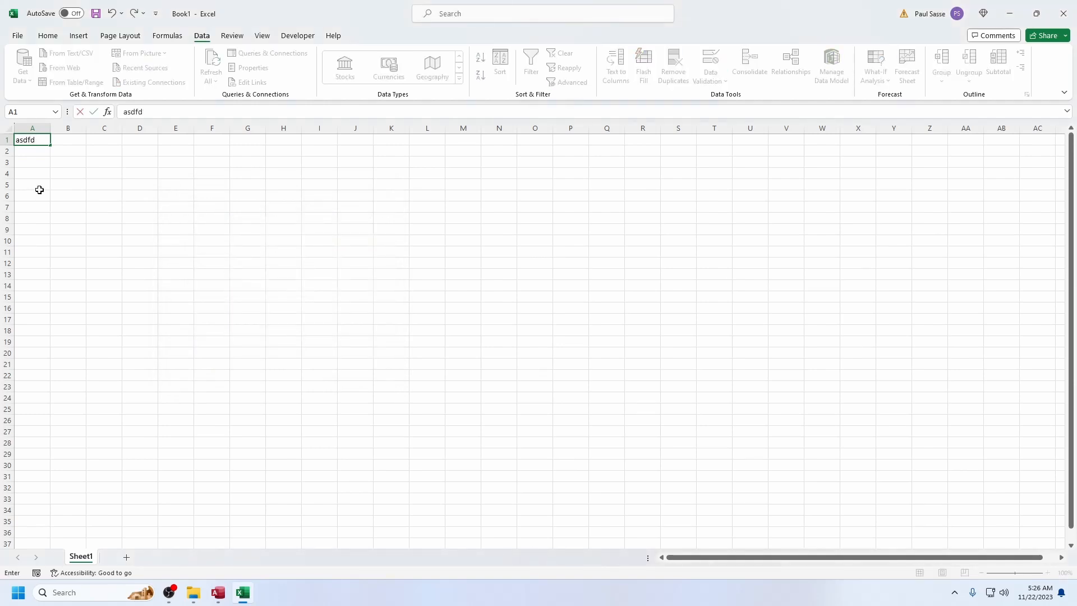
{"action": "key", "text": "Return"}
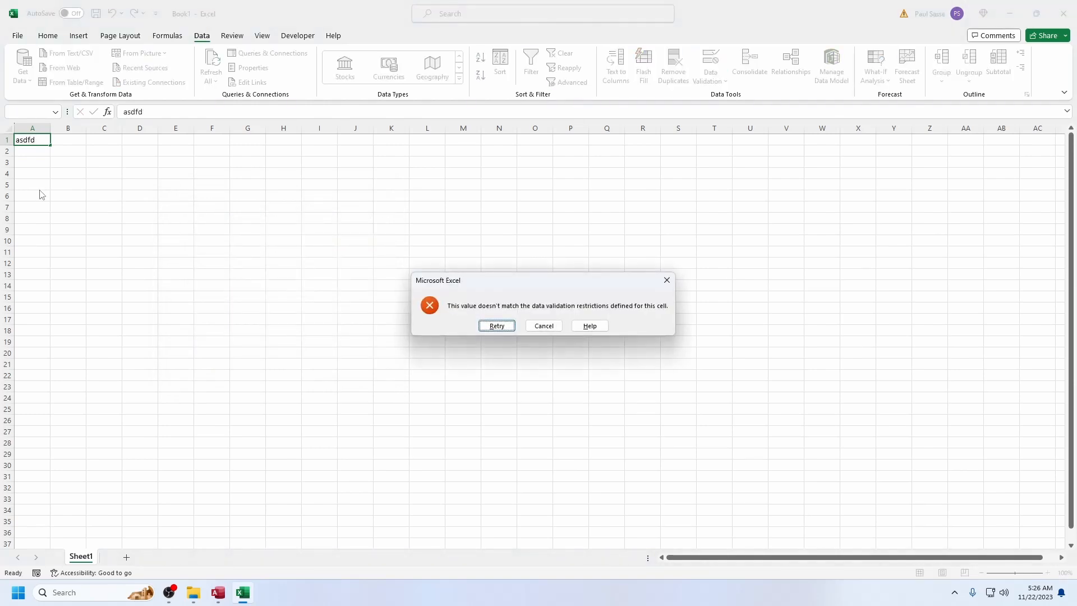
{"action": "key", "text": "Escape"}
{"action": "key", "text": "ctrl+semicolon"}
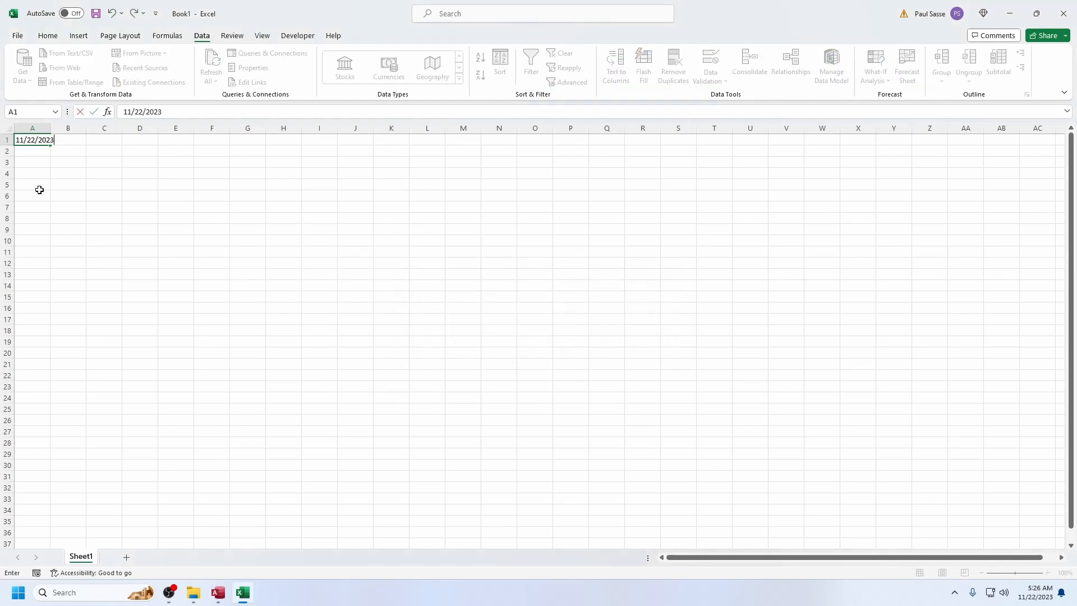
{"action": "key", "text": "Tab"}
{"action": "key", "text": "Tab"}
Enter a sample first name as plain text in cell C2
{"action": "key", "text": "Down"}
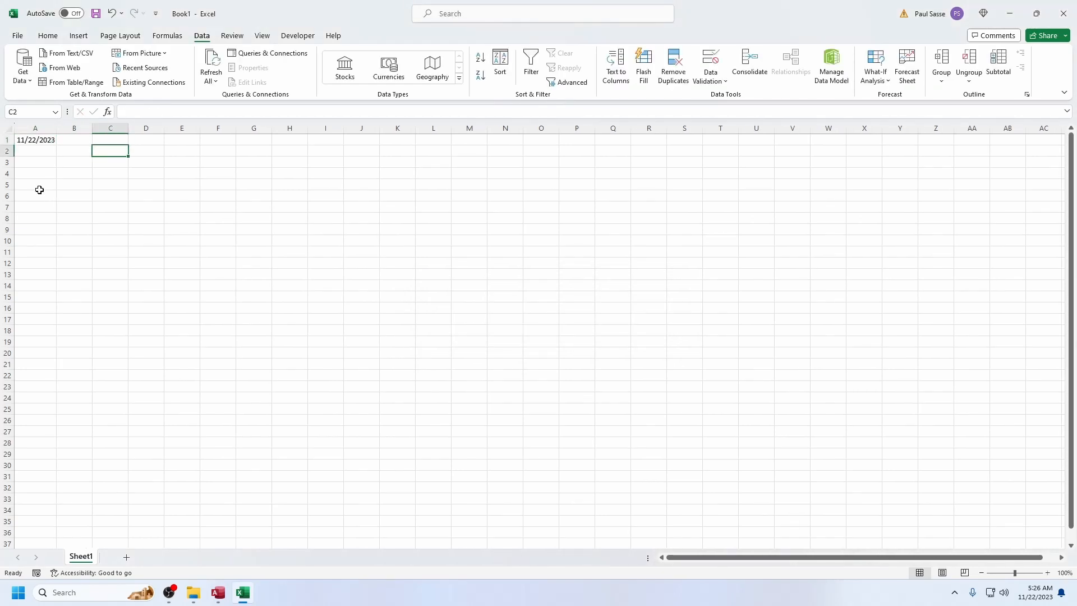
{"action": "type", "text": "Bob"}
{"action": "key", "text": "Return"}
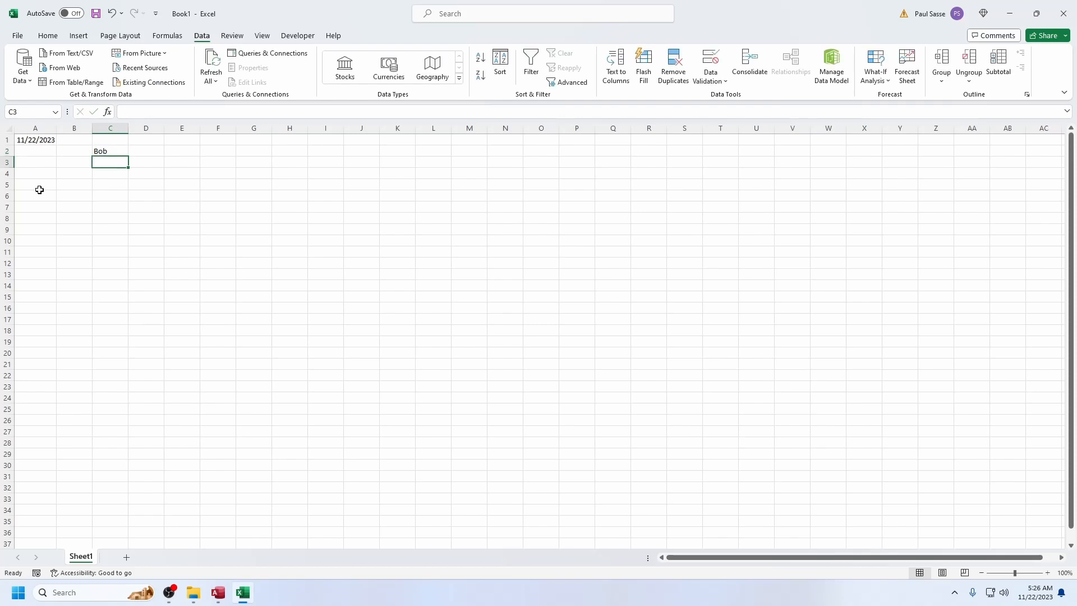
Copy the sample name from C2 and paste it over the date in validated cell A1
{"action": "key", "text": "Up"}
{"action": "key", "text": "ctrl+c"}
{"action": "key", "text": "Left"}
{"action": "key", "text": "Left"}
{"action": "key", "text": "Up"}
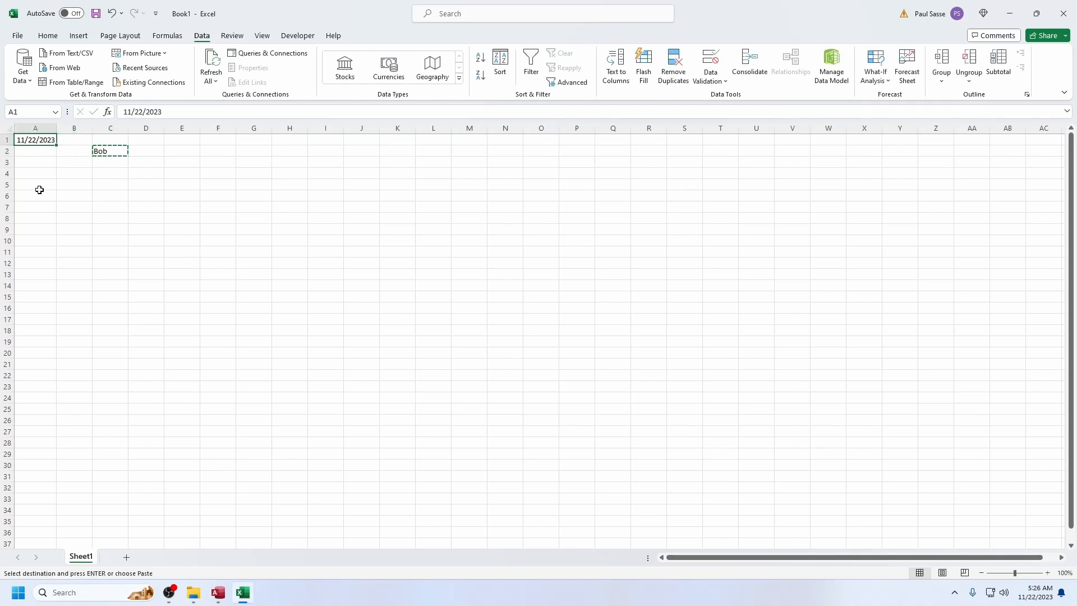
{"action": "key", "text": "ctrl+v"}
{"action": "key", "text": "Down"}
{"action": "key", "text": "Right"}
{"action": "key", "text": "Right"}
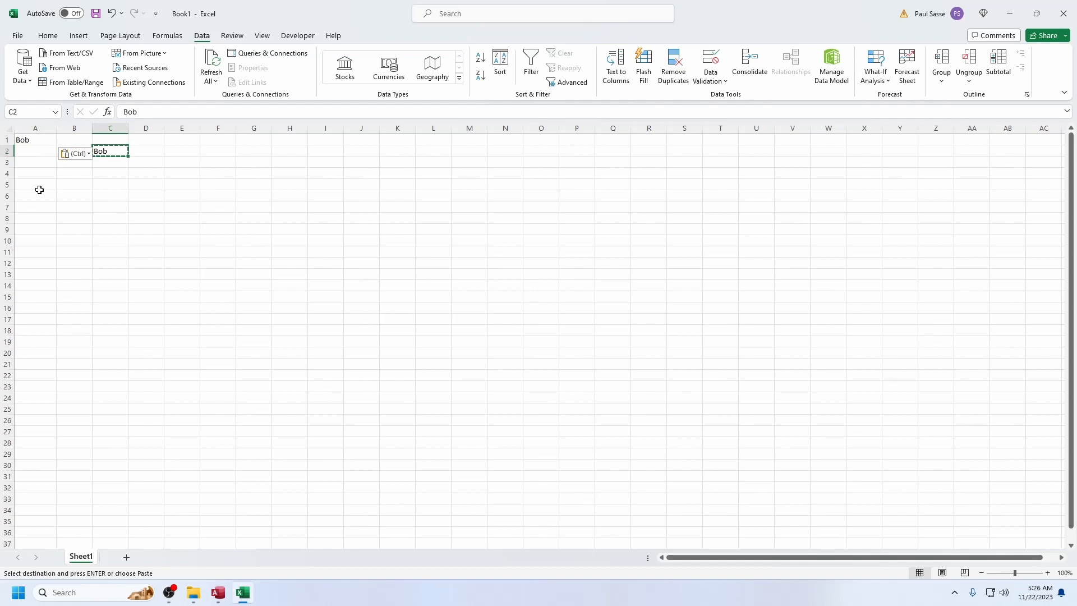
Undo the paste into A1 and clear the contents of cells C2 and A1
{"action": "key", "text": "ctrl+z"}
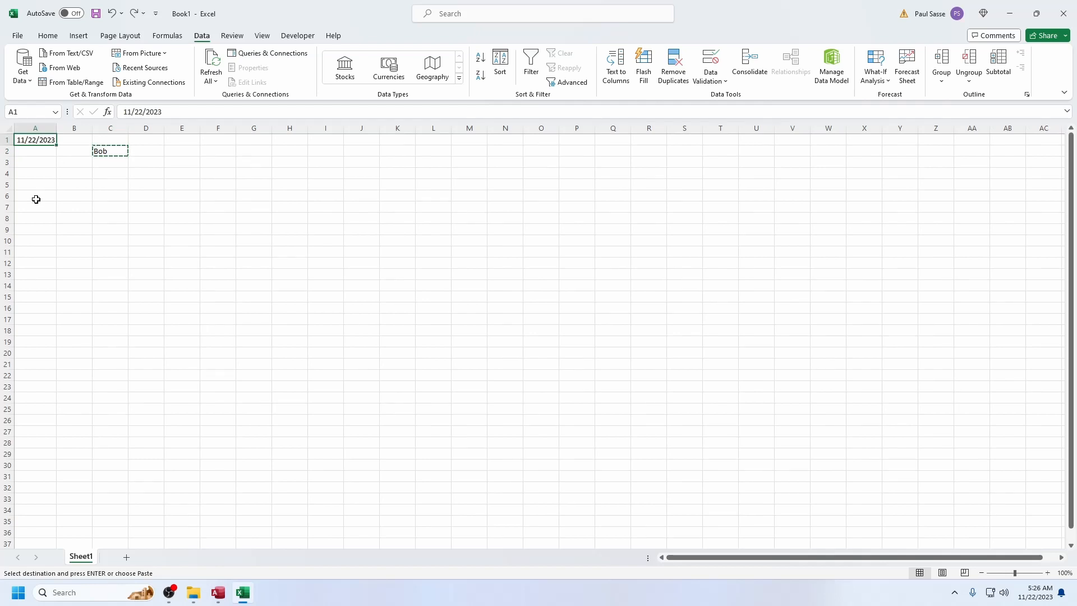
{"action": "left_click", "coordinate": [104, 151]}
{"action": "key", "text": "Delete"}
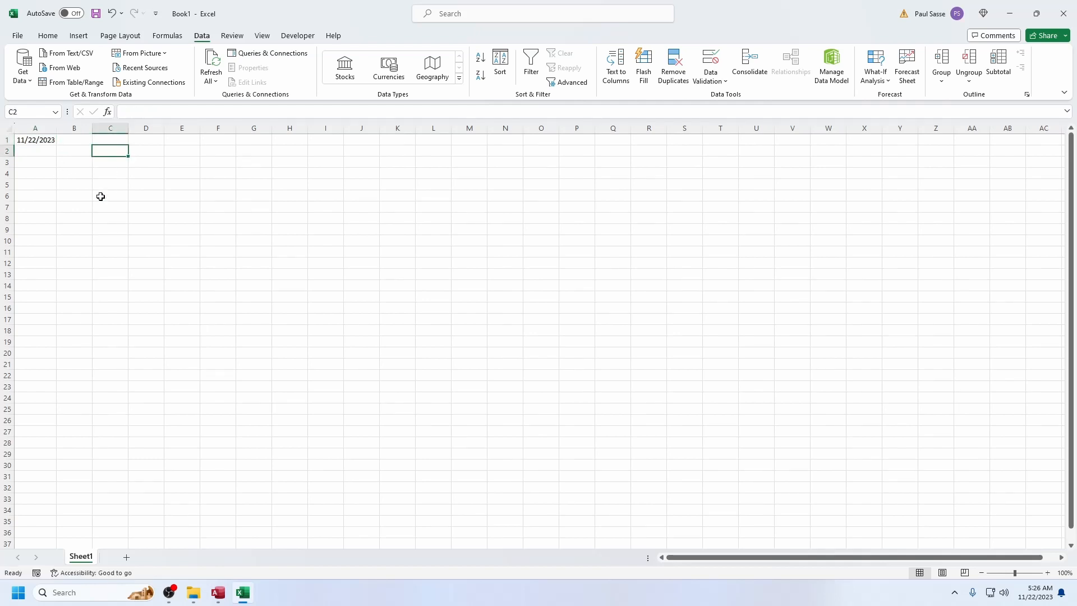
{"action": "key", "text": "ctrl+Home"}
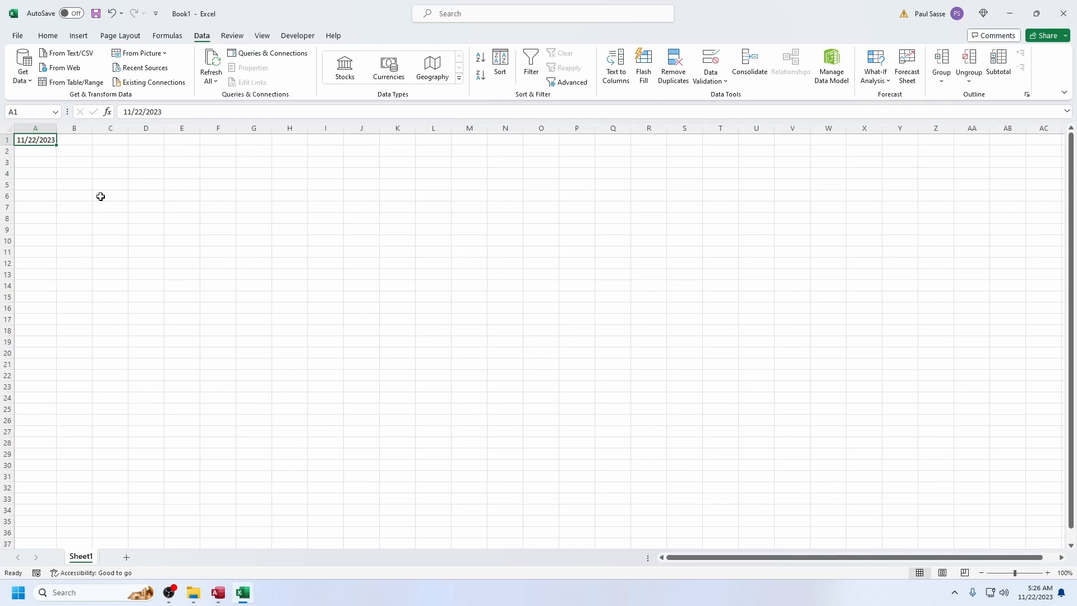
{"action": "key", "text": "Delete"}
Enter the column headings firstName, lastName and OrderDate in cells A1 to C1
{"action": "type", "text": "firstName"}
{"action": "key", "text": "Tab"}
{"action": "type", "text": "lastName"}
{"action": "key", "text": "Tab"}
{"action": "type", "text": "OrderDate"}
{"action": "key", "text": "Return"}
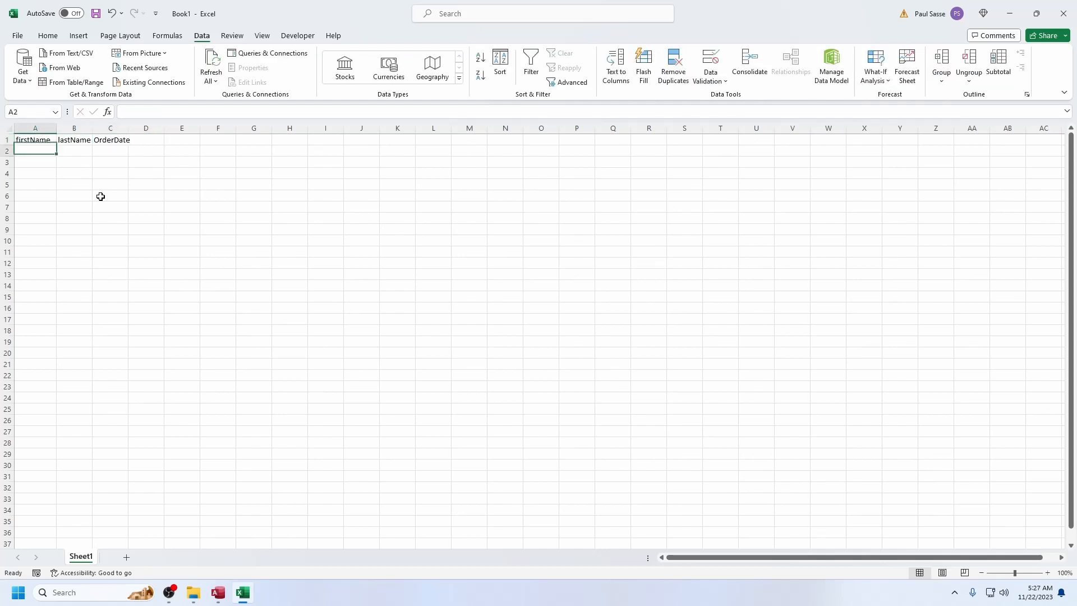
Fill row 2 with the first customer's first and last name and the OrderDate 11/22/2023
{"action": "key", "text": "Tab"}
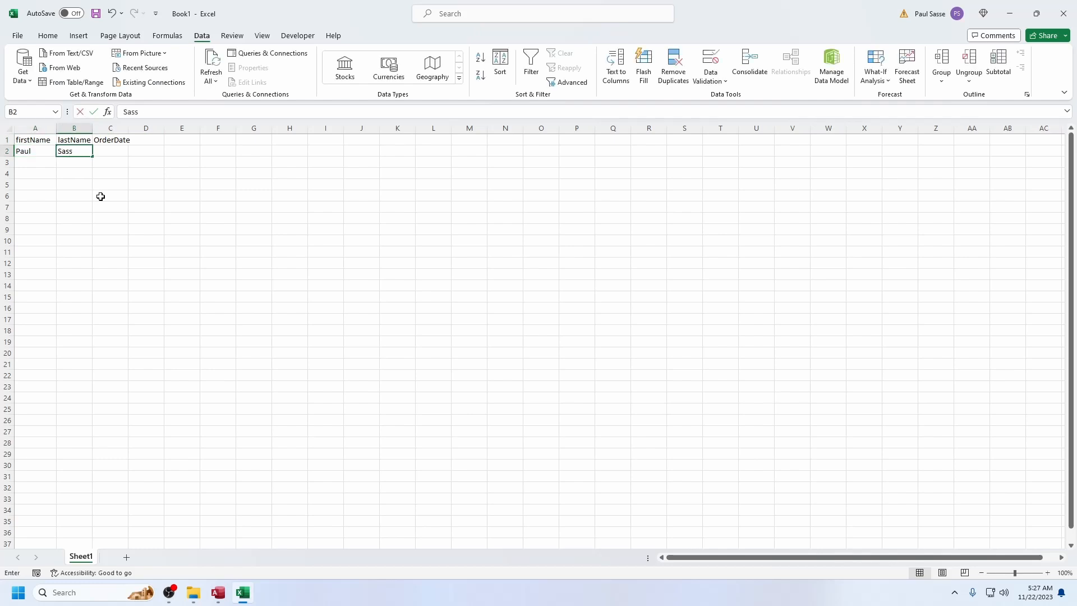
{"action": "key", "text": "Tab"}
{"action": "key", "text": "ctrl+semicolon"}
{"action": "key", "text": "Tab"}
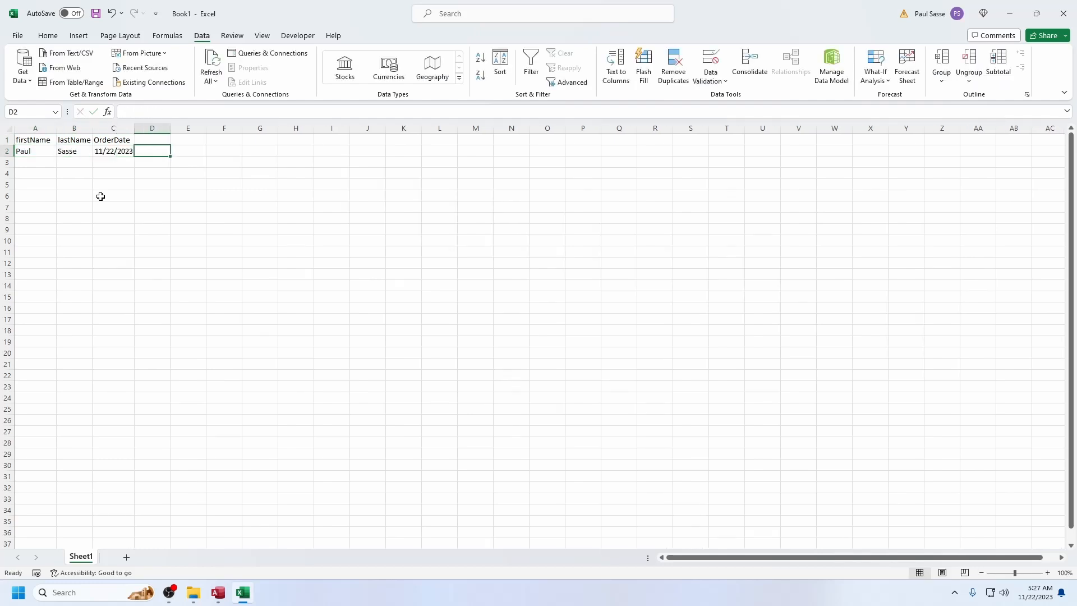
Enter the second customer's first and last name in row 3, leaving OrderDate empty
{"action": "left_click", "coordinate": [40, 164]}
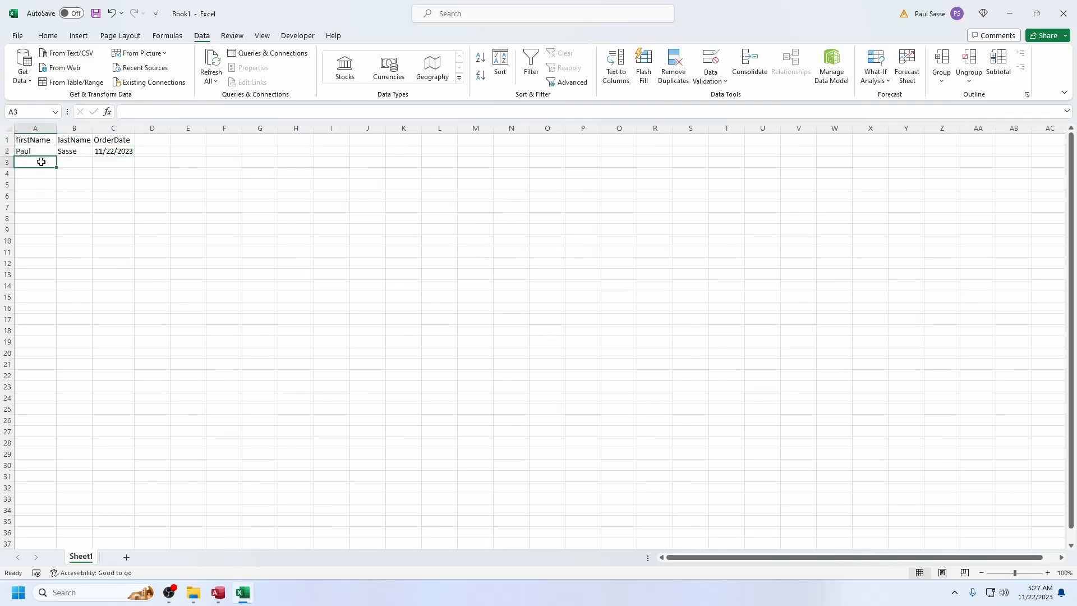
{"action": "type", "text": "Mary"}
{"action": "key", "text": "Tab"}
{"action": "type", "text": "Jane"}
{"action": "key", "text": "Tab"}
{"action": "key", "text": "Down"}
{"action": "key", "text": "Down"}
{"action": "key", "text": "Down"}
{"action": "key", "text": "Down"}
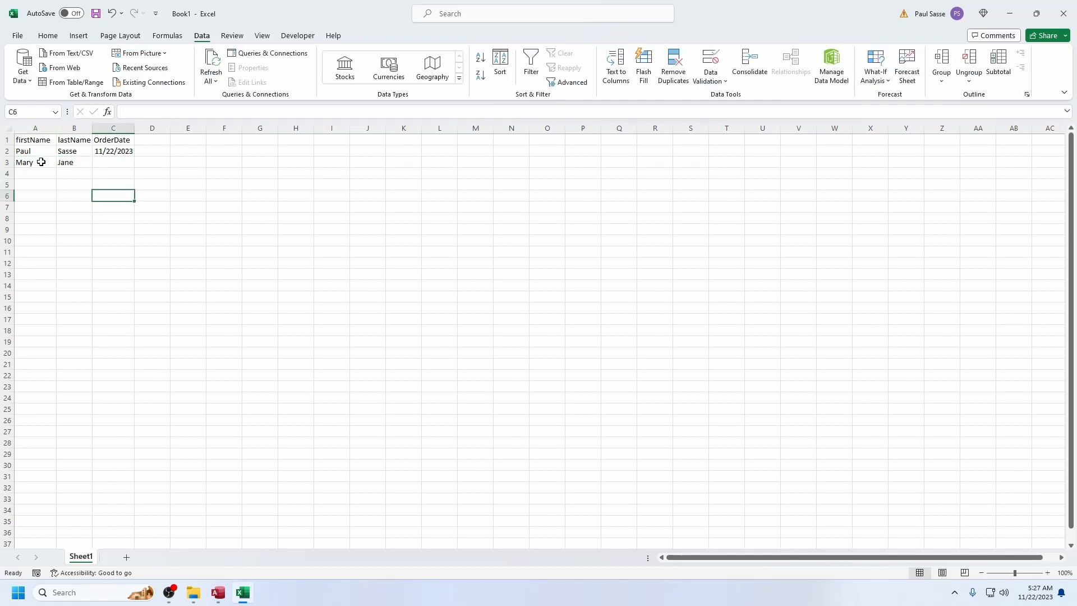
Enter the malformed date 111/1/2023 as the OrderDate in cell C3
{"action": "left_click", "coordinate": [113, 150]}
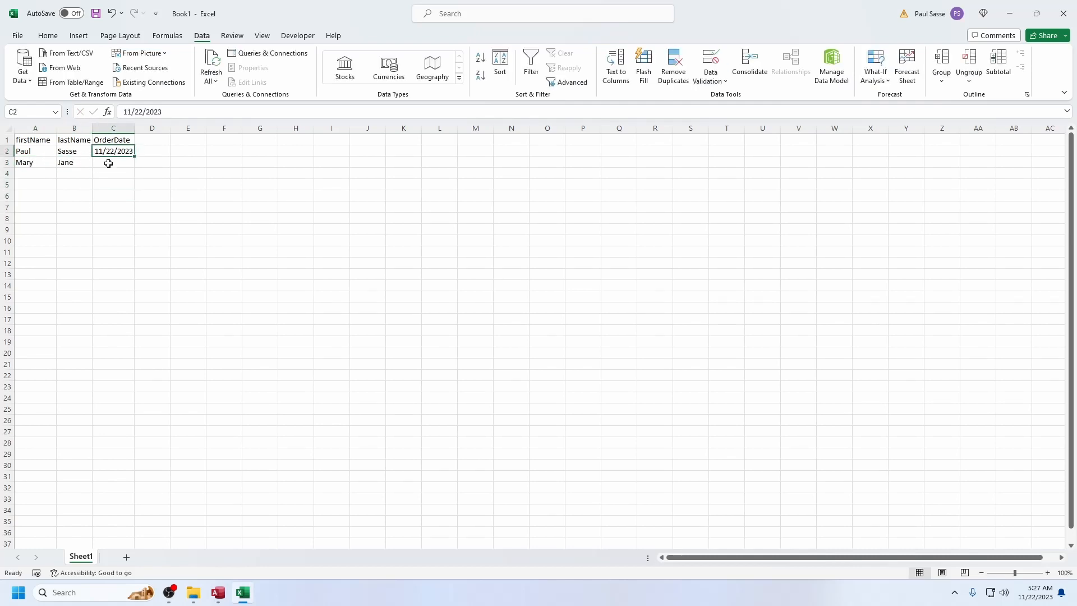
{"action": "left_click", "coordinate": [107, 163]}
{"action": "key", "text": "ctrl+semicolon"}
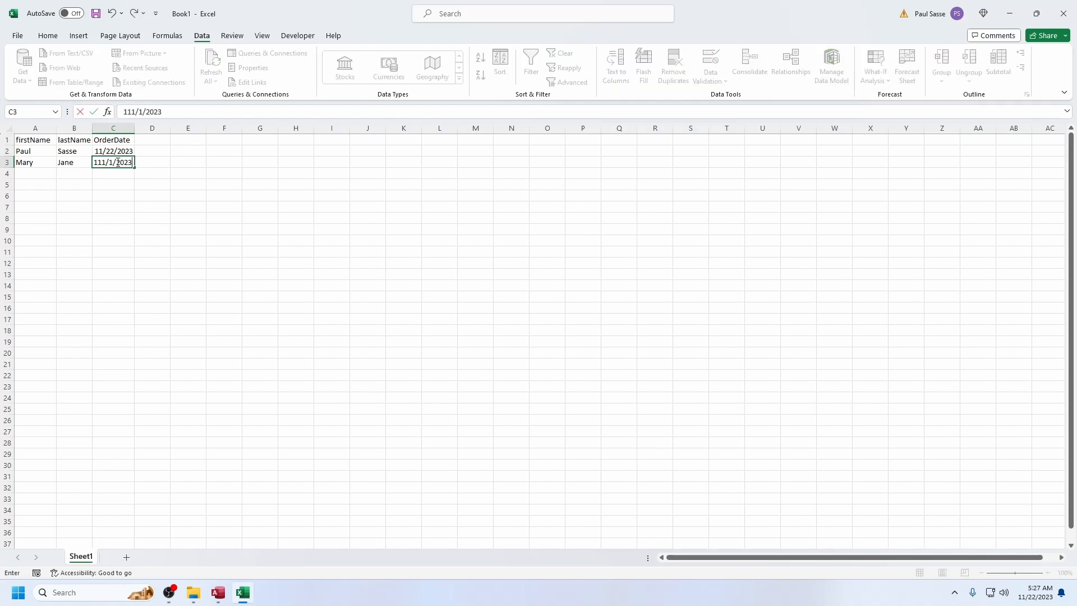
{"action": "key", "text": "Return"}
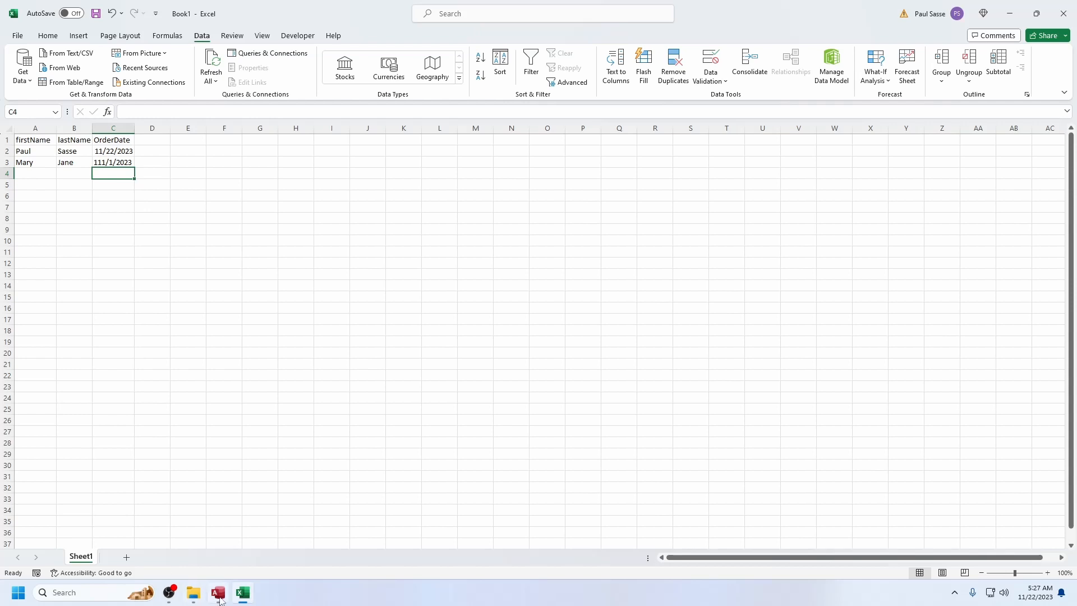
Switch to Access and try entering the text bob as the second order's orderDate, then discard the entry
{"action": "mouse_move", "coordinate": [218, 592]}
{"action": "left_click", "coordinate": [218, 593]}
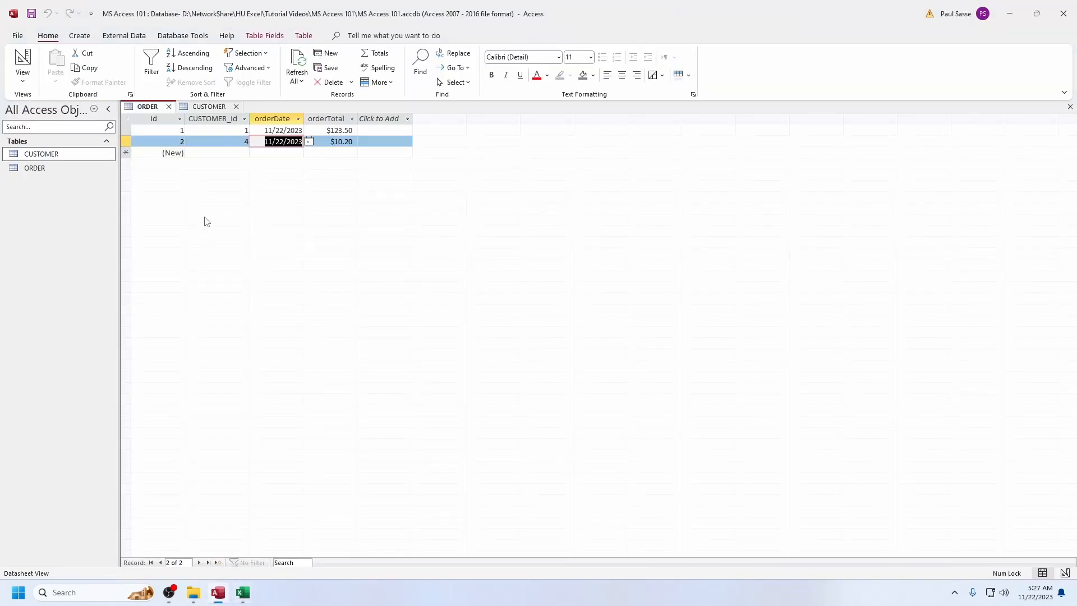
{"action": "type", "text": "bob"}
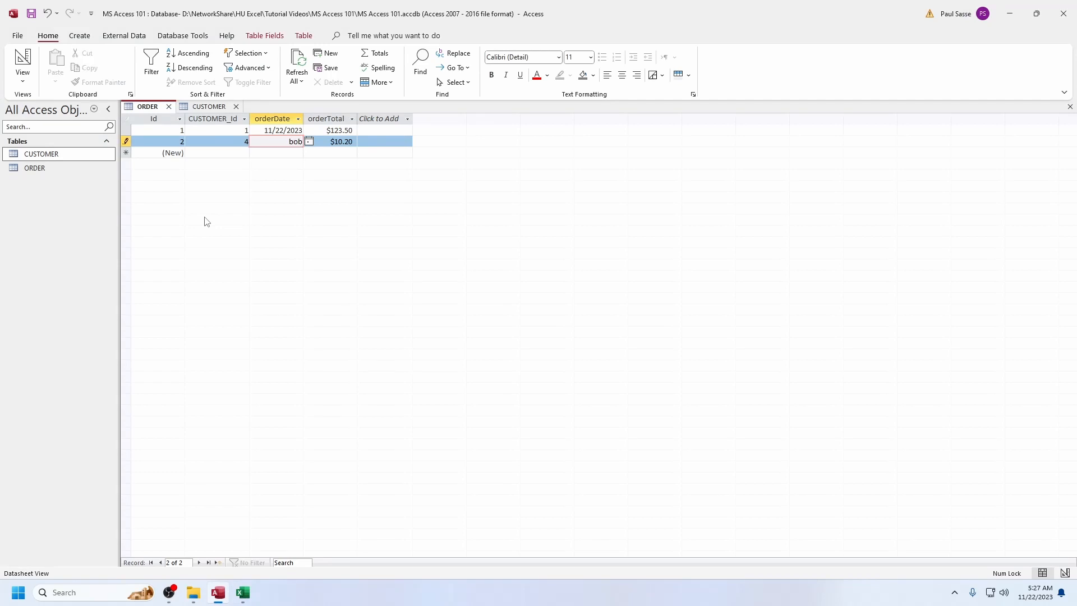
{"action": "key", "text": "Escape"}
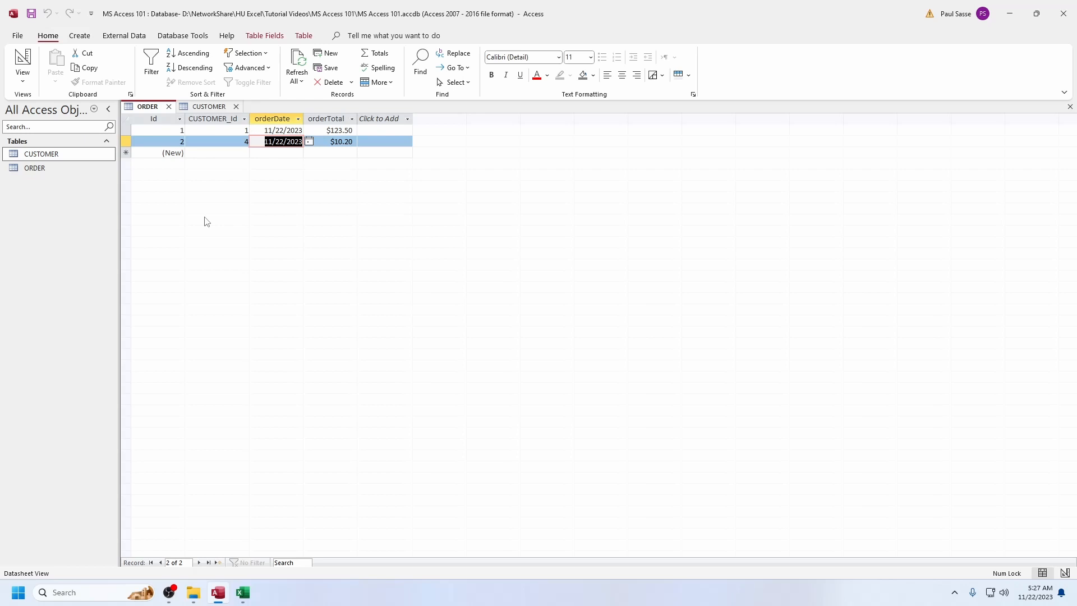
Try to leave the second order's orderDate empty, then enter 11/22/2023 in the field
{"action": "key", "text": "BackSpace"}
{"action": "key", "text": "Return"}
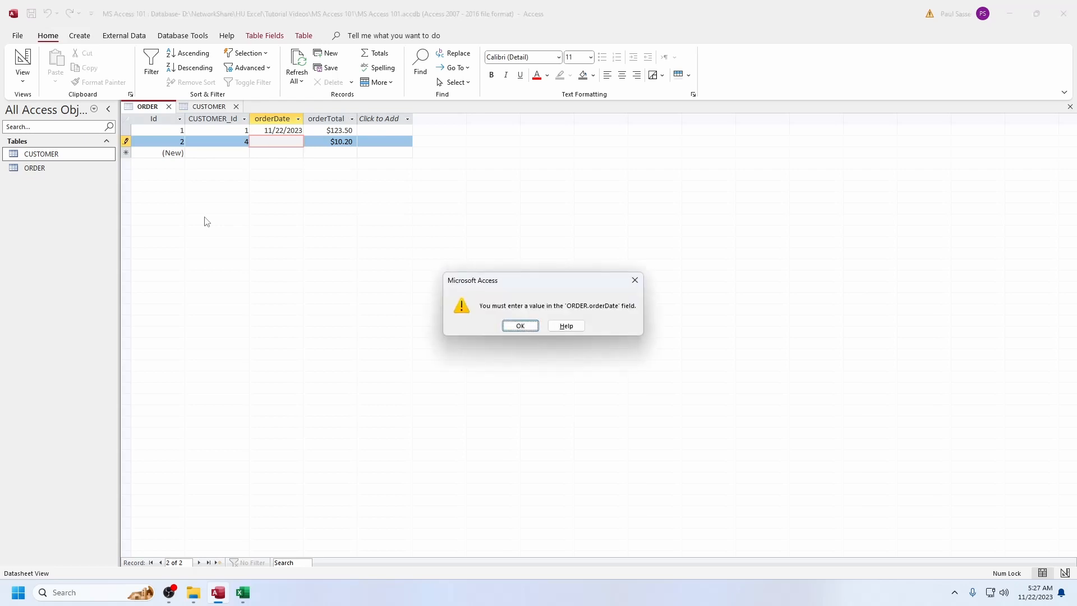
{"action": "key", "text": "Return"}
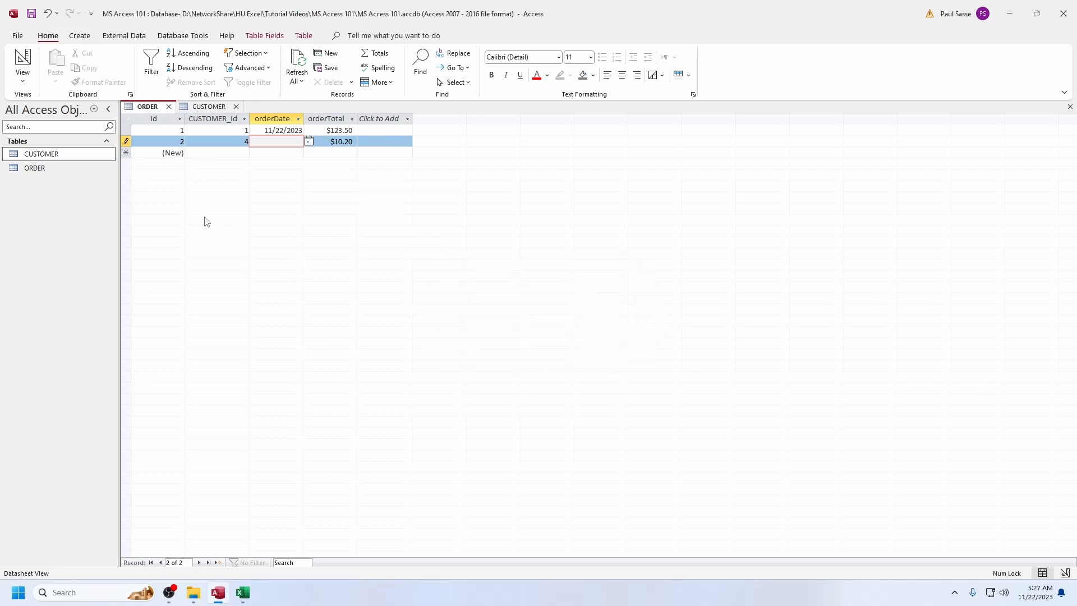
{"action": "key", "text": "ctrl+semicolon"}
{"action": "key", "text": "Up"}
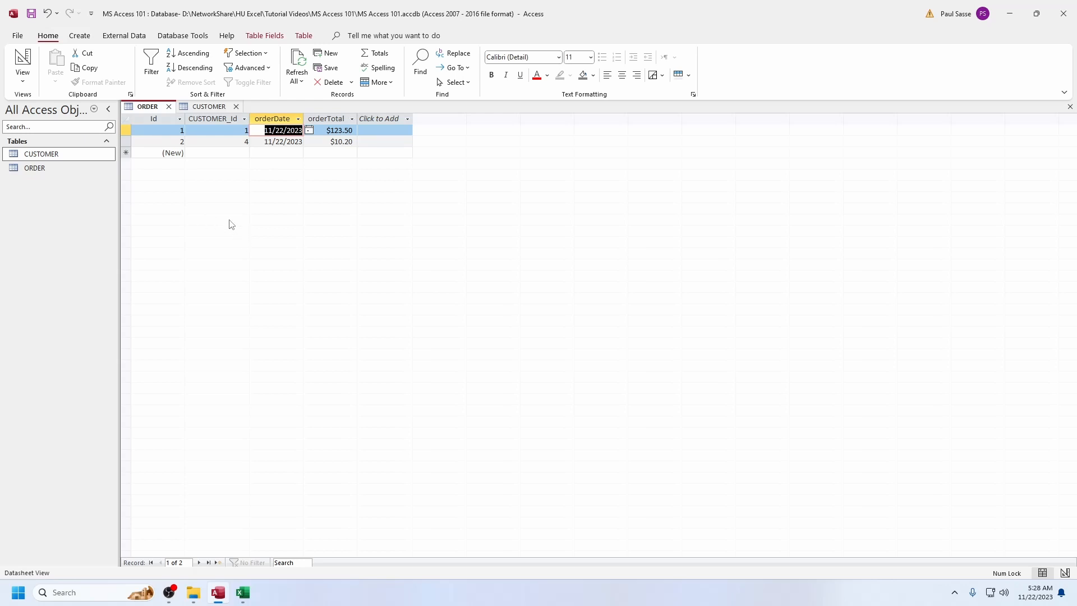
Compare the second order's CUSTOMER_Id with the matching Id in the CUSTOMER table
{"action": "left_click", "coordinate": [225, 141]}
{"action": "double_click", "coordinate": [246, 142]}
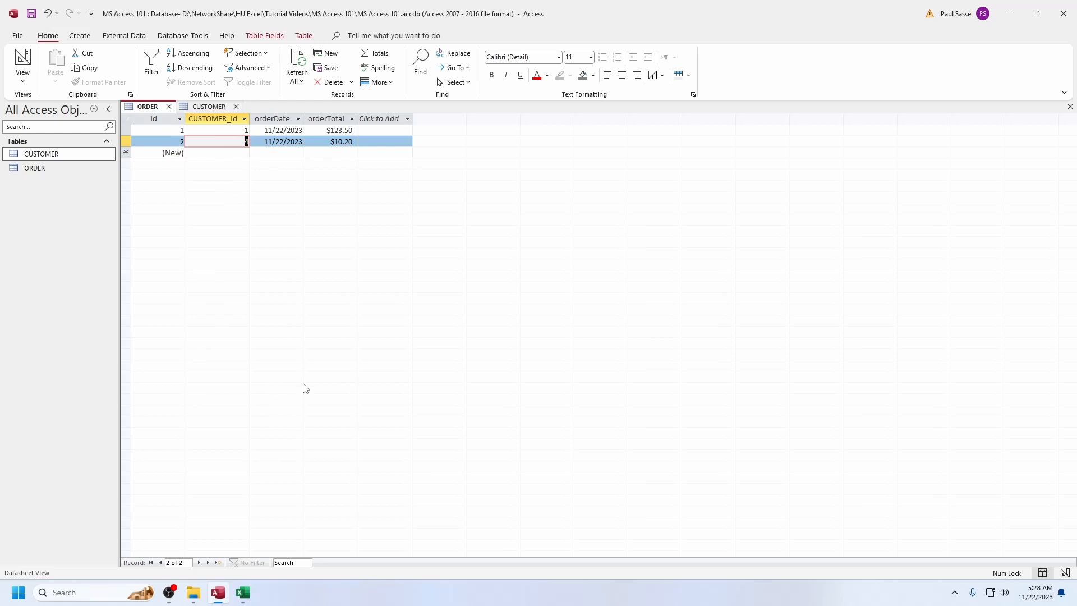
{"action": "left_click", "coordinate": [210, 106]}
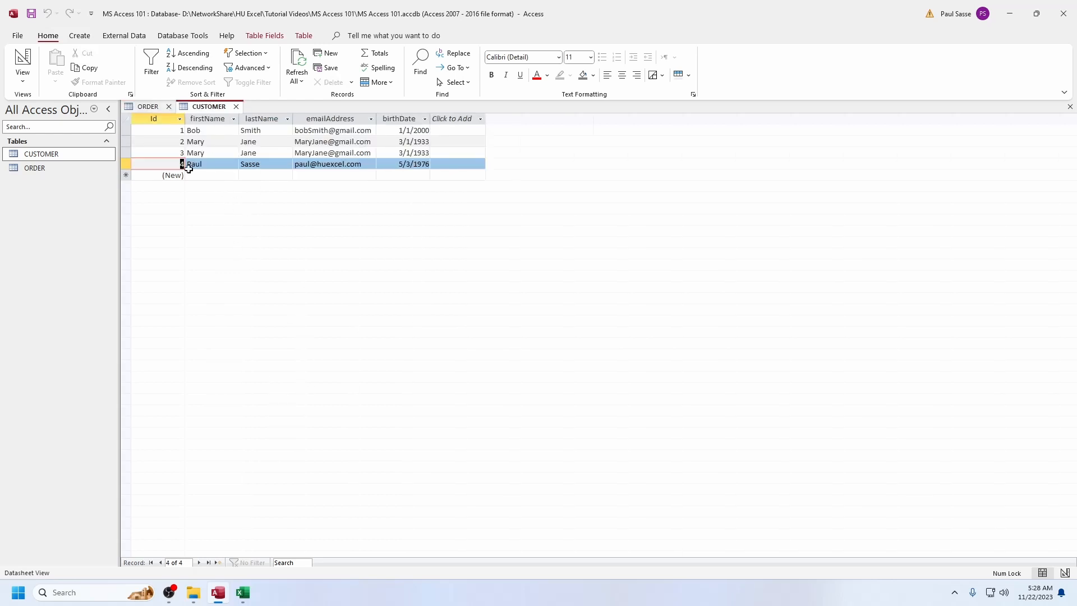
Add a third ORDER record with the second order's CUSTOMER_Id, orderDate 11/22/2023 and orderTotal 10.20
{"action": "left_click", "coordinate": [152, 106]}
{"action": "left_click", "coordinate": [228, 153]}
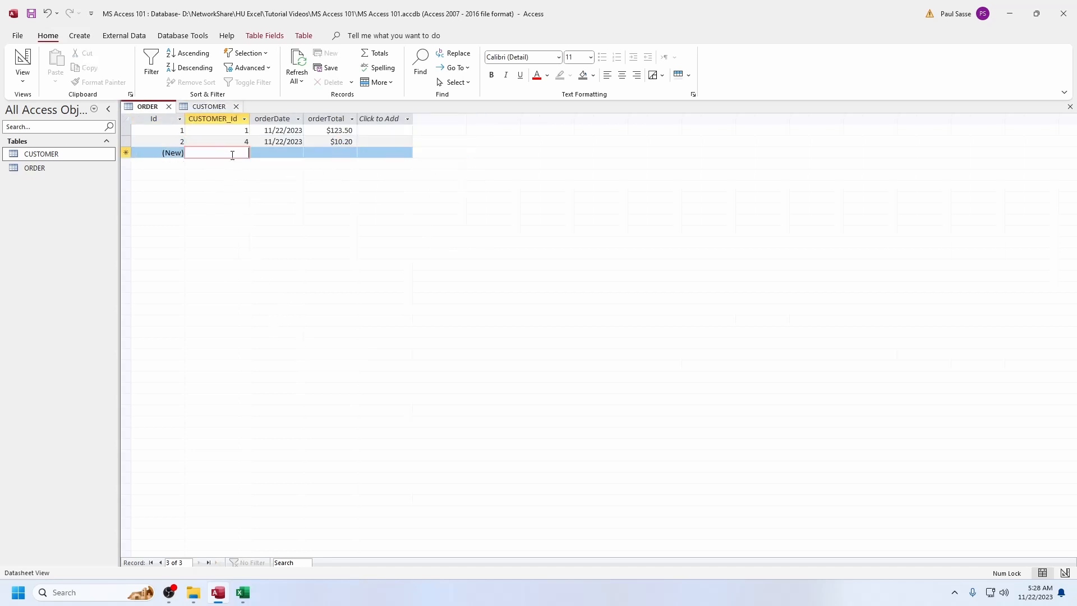
{"action": "type", "text": "4"}
{"action": "key", "text": "Tab"}
{"action": "key", "text": "ctrl+semicolon"}
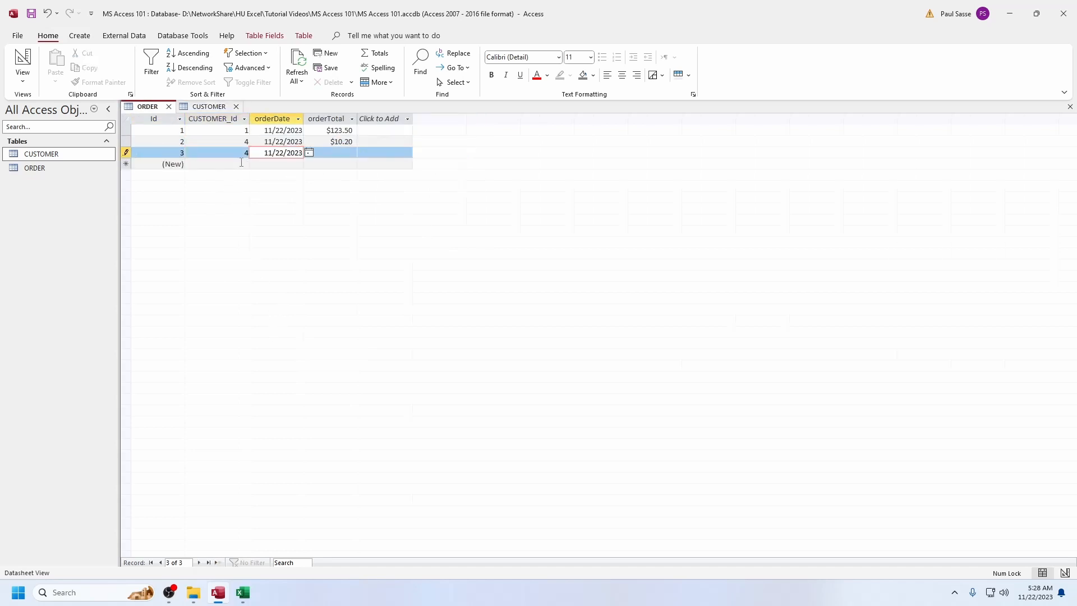
{"action": "key", "text": "Tab"}
{"action": "type", "text": "10.20"}
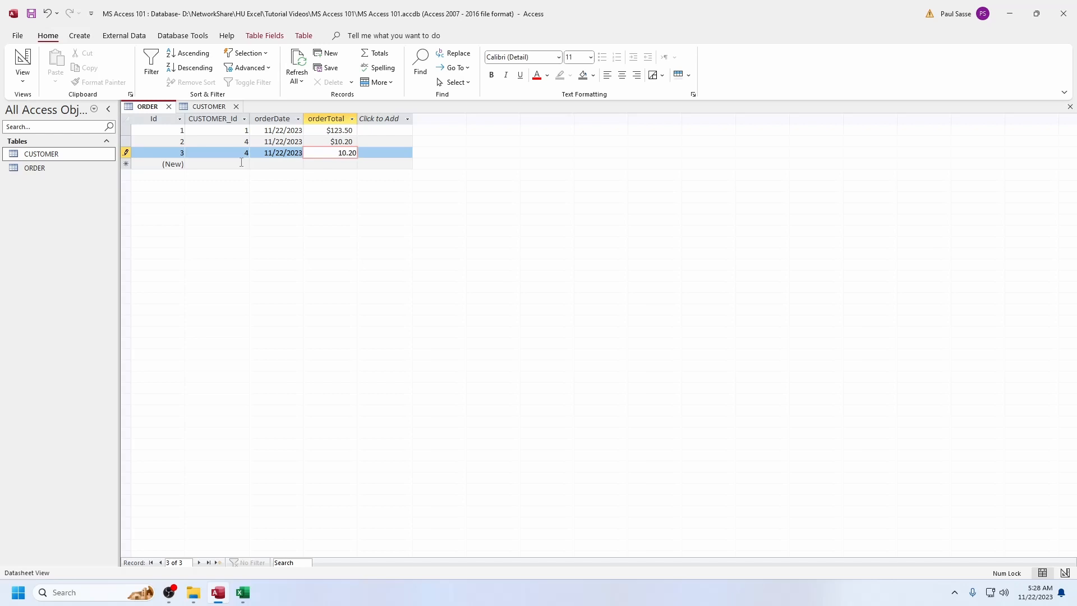
Add a fourth ORDER record with the same CUSTOMER_Id, orderDate 11/22/2023 and orderTotal 132
{"action": "key", "text": "Down"}
{"action": "key", "text": "Left"}
{"action": "key", "text": "Left"}
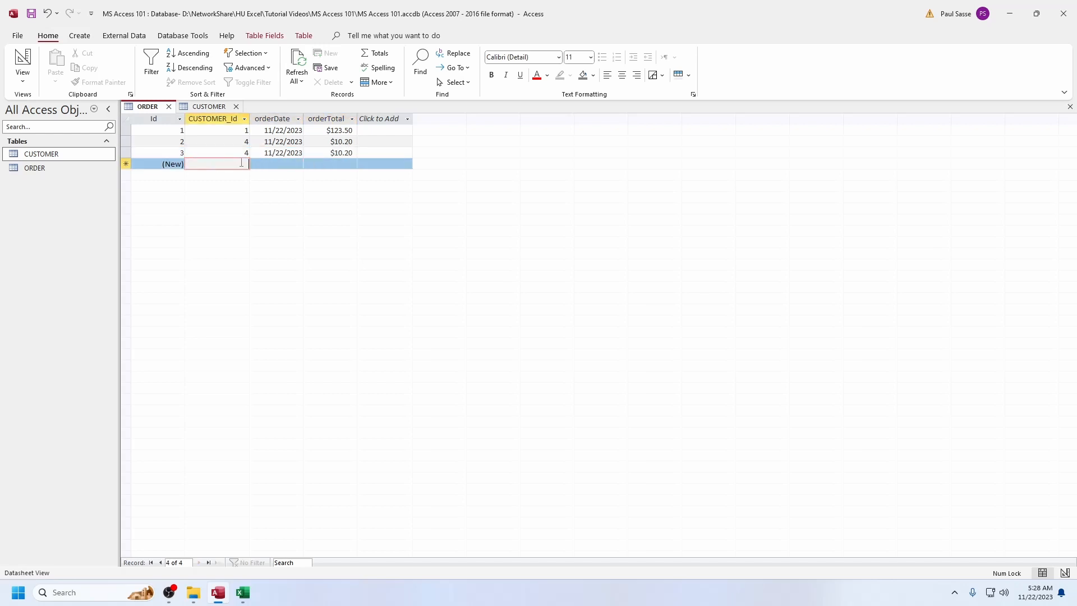
{"action": "type", "text": "4"}
{"action": "key", "text": "Tab"}
{"action": "key", "text": "ctrl+semicolon"}
{"action": "key", "text": "Tab"}
{"action": "type", "text": "132"}
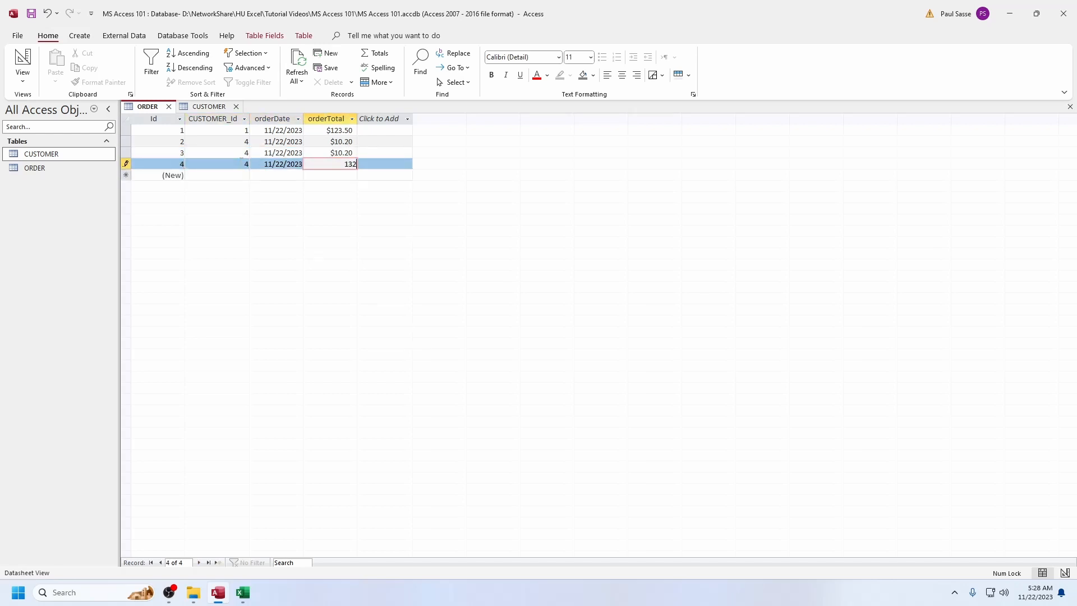
{"action": "key", "text": "Up"}
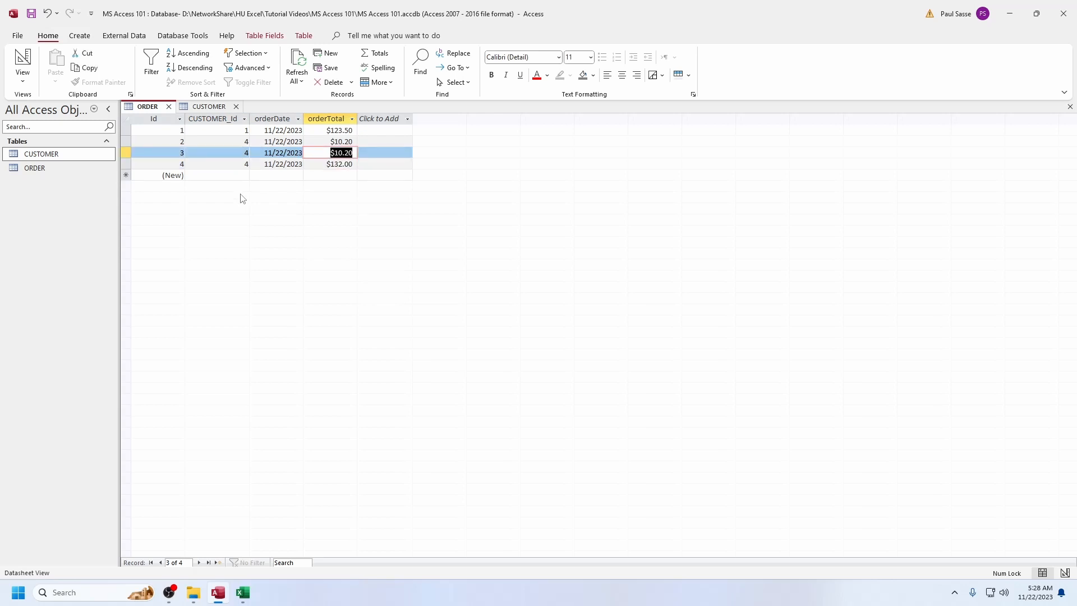
Close both open tables and create a new query design containing the CUSTOMER and ORDER tables
{"action": "left_click", "coordinate": [236, 107]}
{"action": "left_click", "coordinate": [169, 107]}
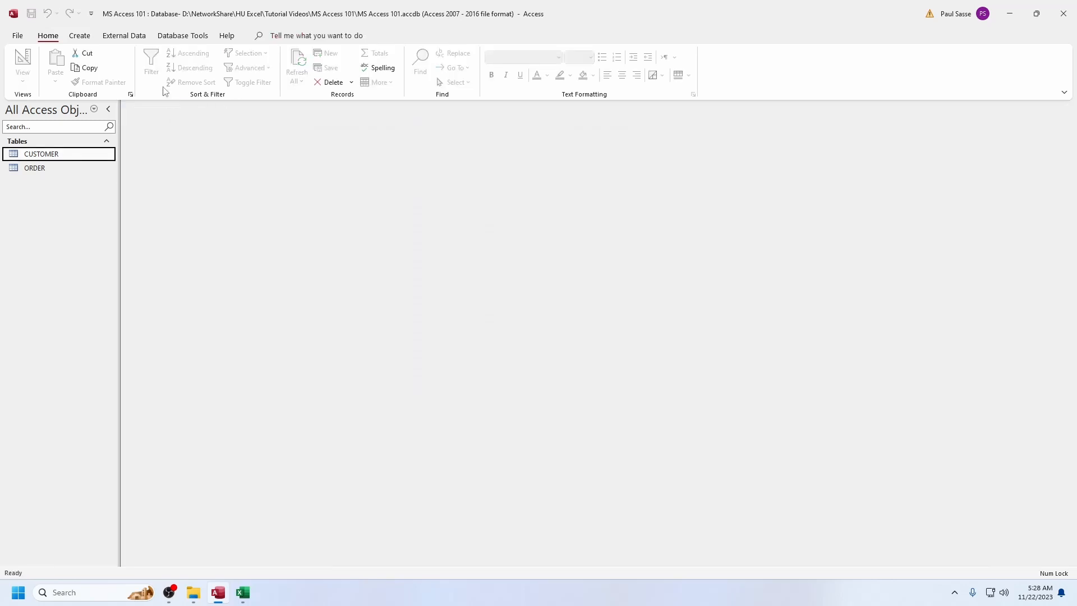
{"action": "left_click", "coordinate": [80, 36]}
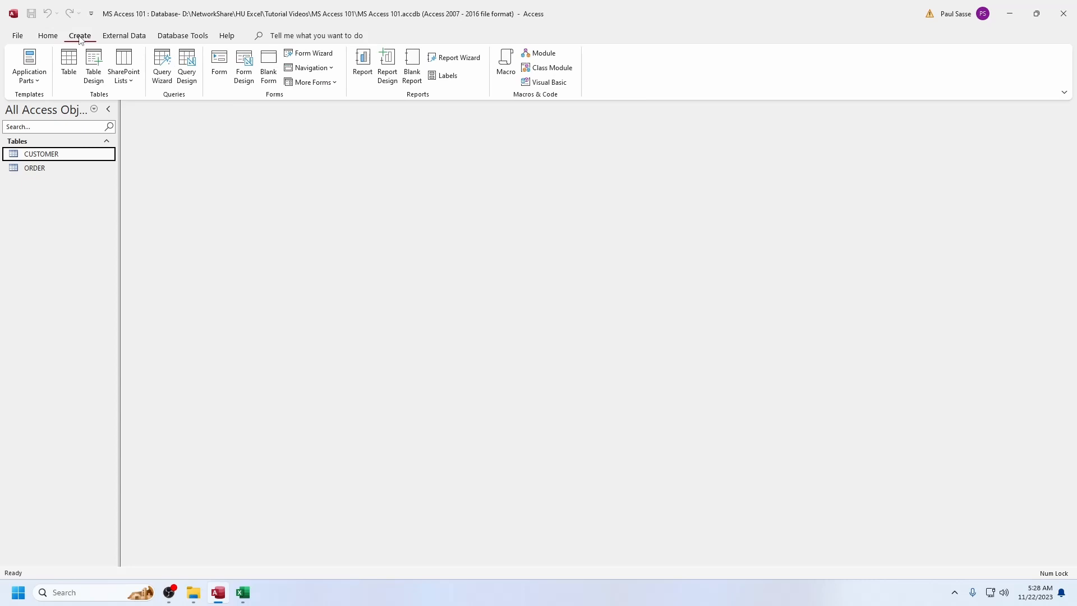
{"action": "left_click", "coordinate": [188, 62]}
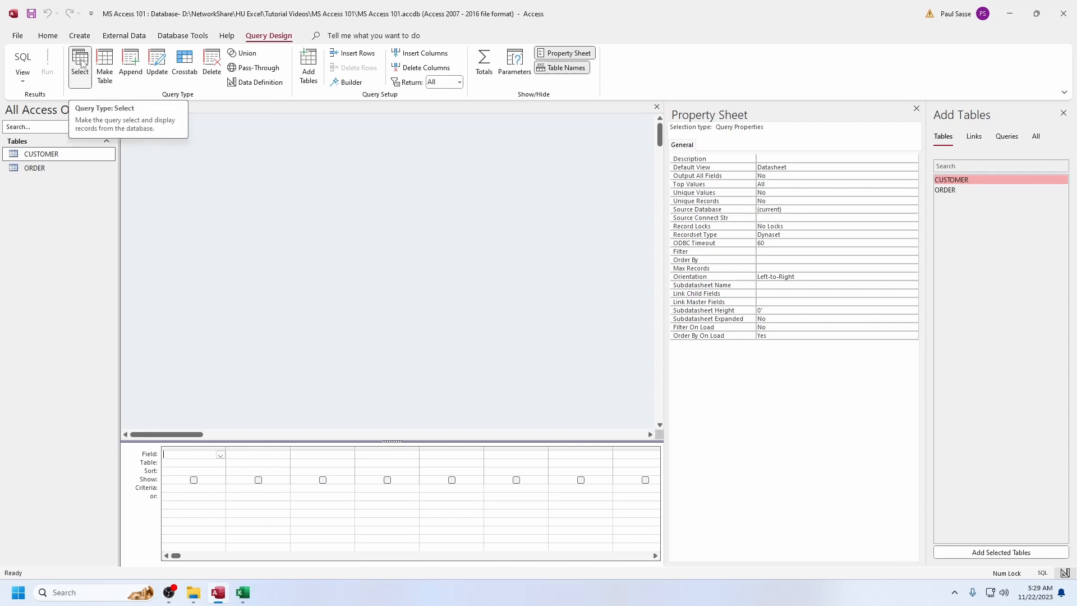
{"action": "left_click_drag", "start_coordinate": [47, 157], "coordinate": [164, 174]}
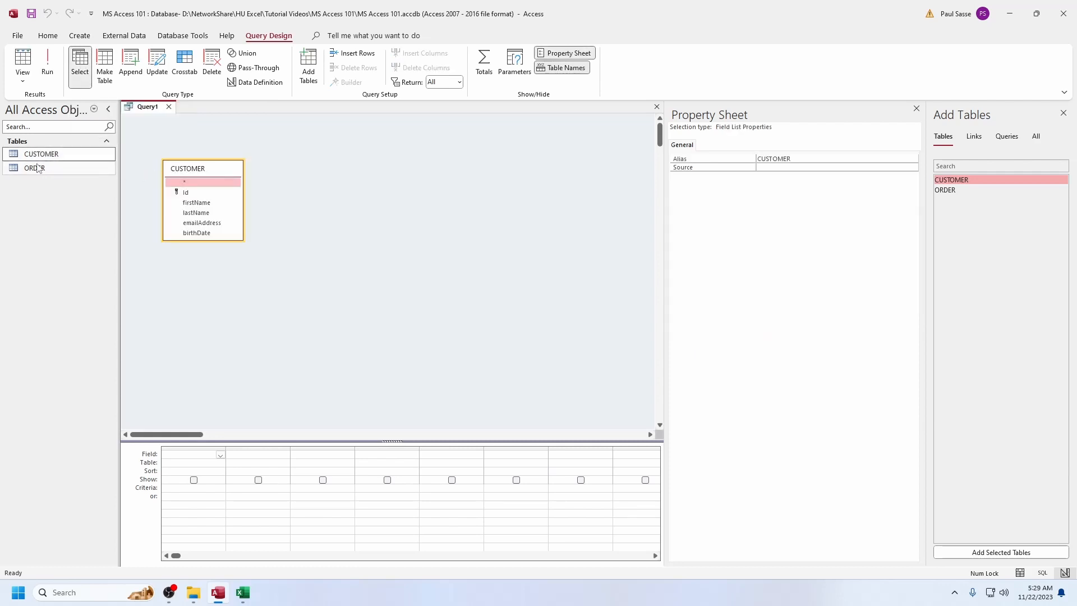
{"action": "left_click_drag", "start_coordinate": [38, 169], "coordinate": [333, 170]}
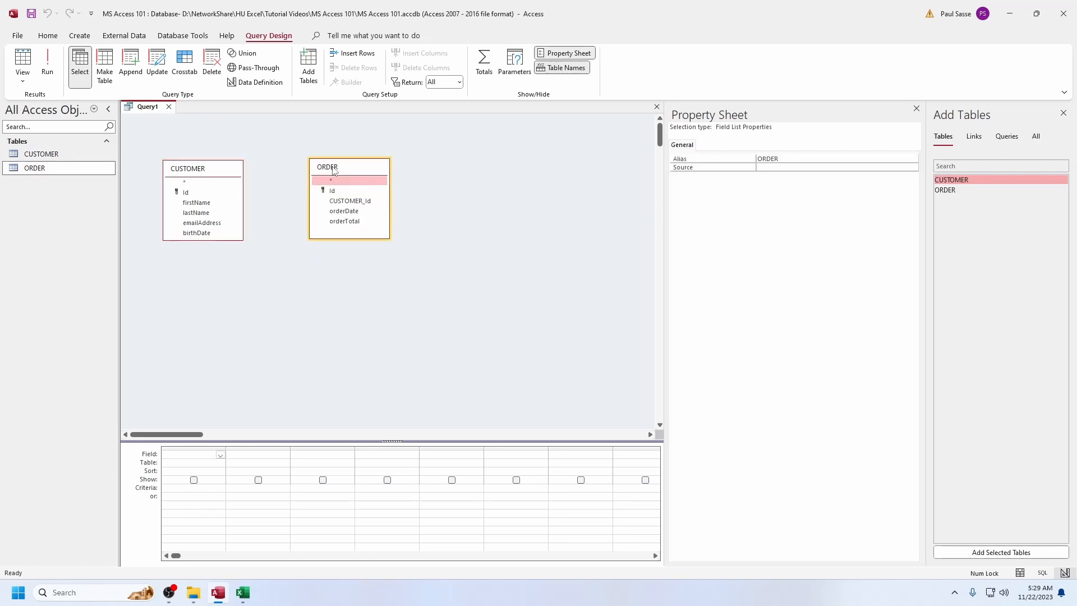
Join the CUSTOMER_Id field of ORDER to the Id field of CUSTOMER in the query design
{"action": "left_click", "coordinate": [346, 202]}
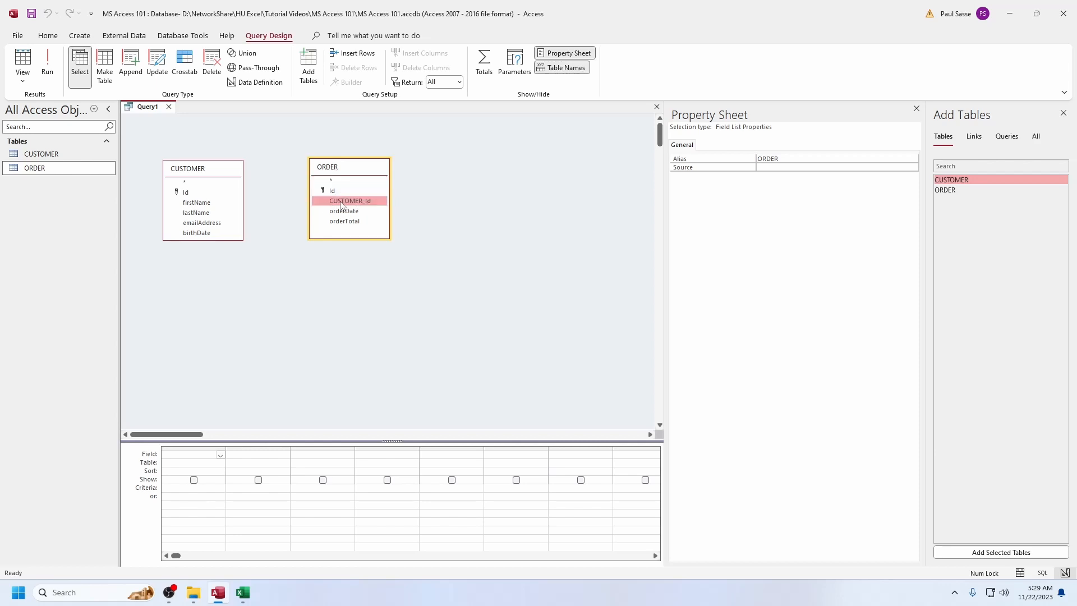
{"action": "left_click", "coordinate": [188, 194]}
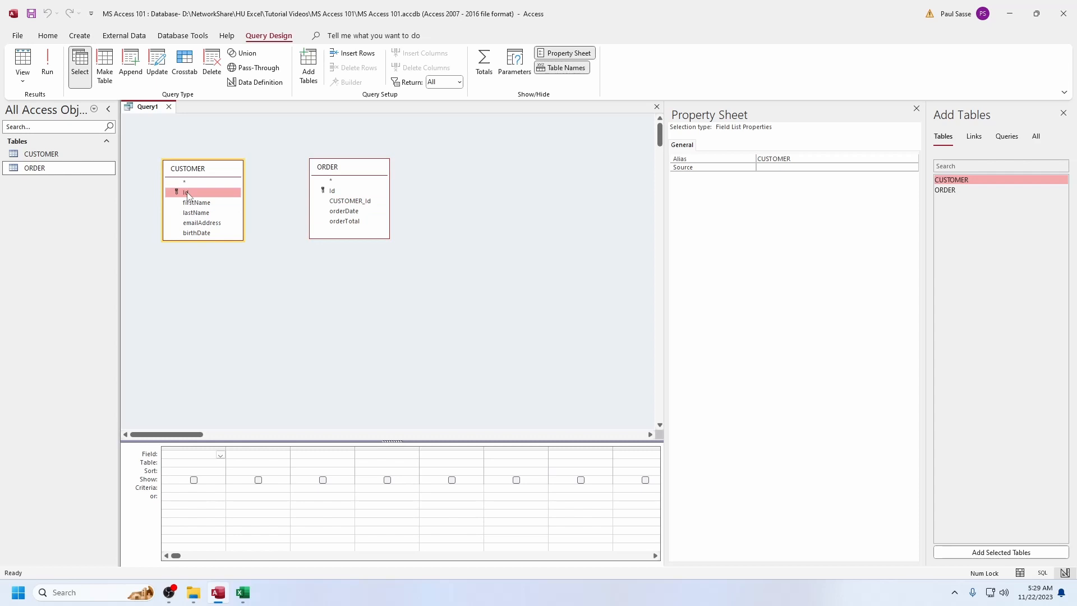
{"action": "left_click", "coordinate": [345, 204]}
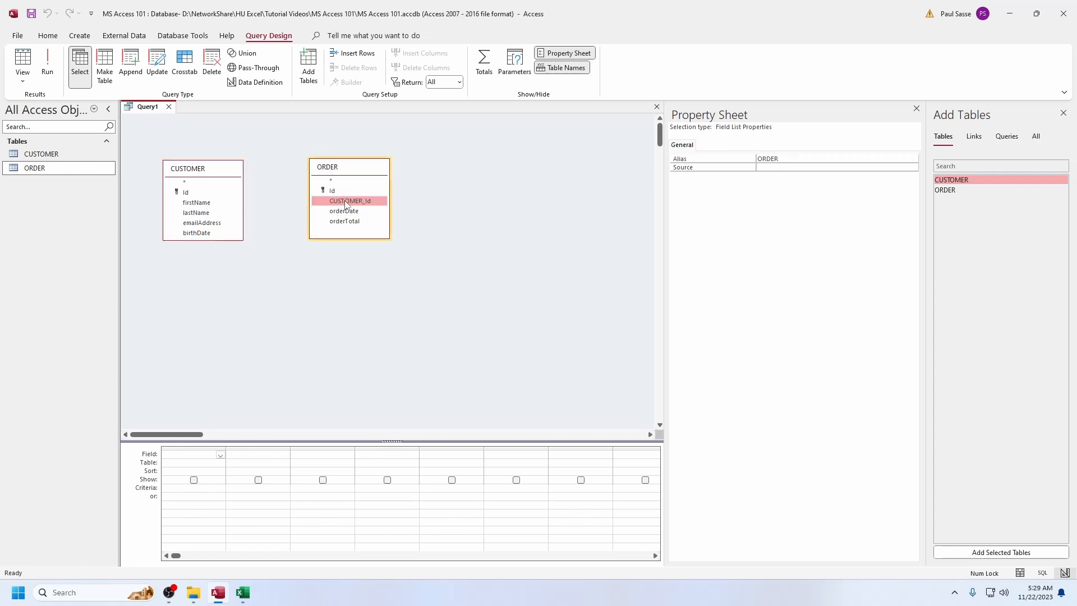
{"action": "left_click_drag", "start_coordinate": [359, 205], "coordinate": [190, 193]}
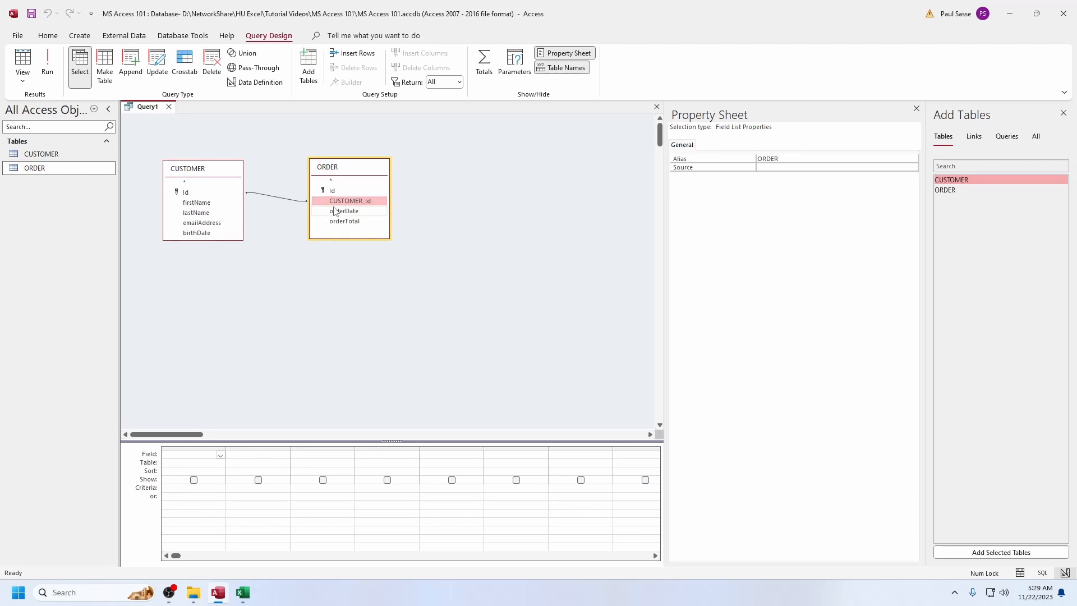
{"action": "left_click_drag", "start_coordinate": [329, 206], "coordinate": [188, 193]}
{"action": "left_click", "coordinate": [196, 205]}
{"action": "left_click", "coordinate": [199, 233], "text": "shift"}
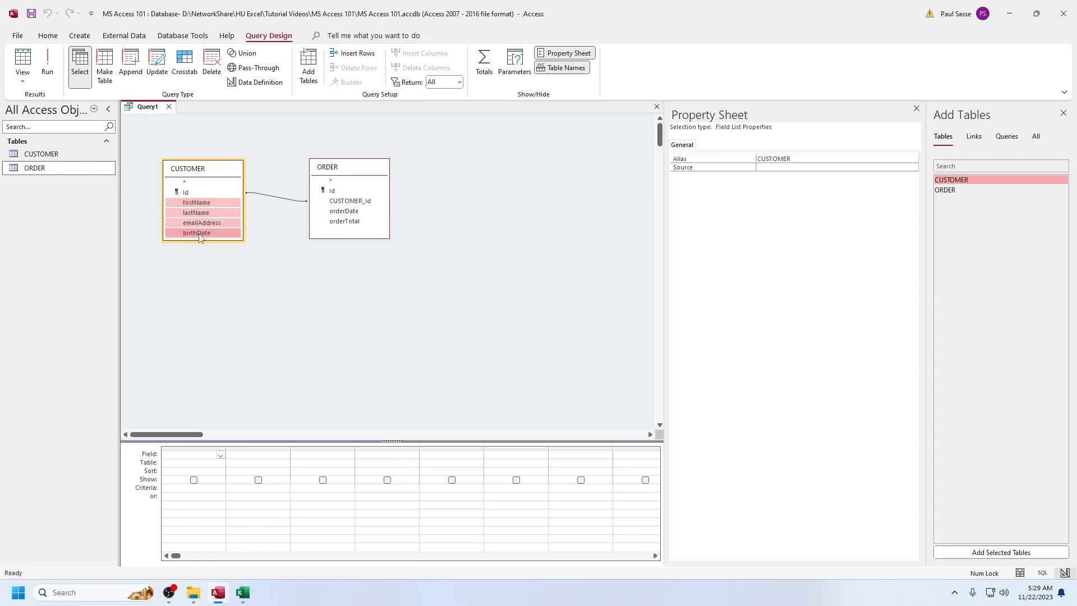
{"action": "left_click_drag", "start_coordinate": [199, 234], "coordinate": [190, 291]}
{"action": "left_click", "coordinate": [204, 213]}
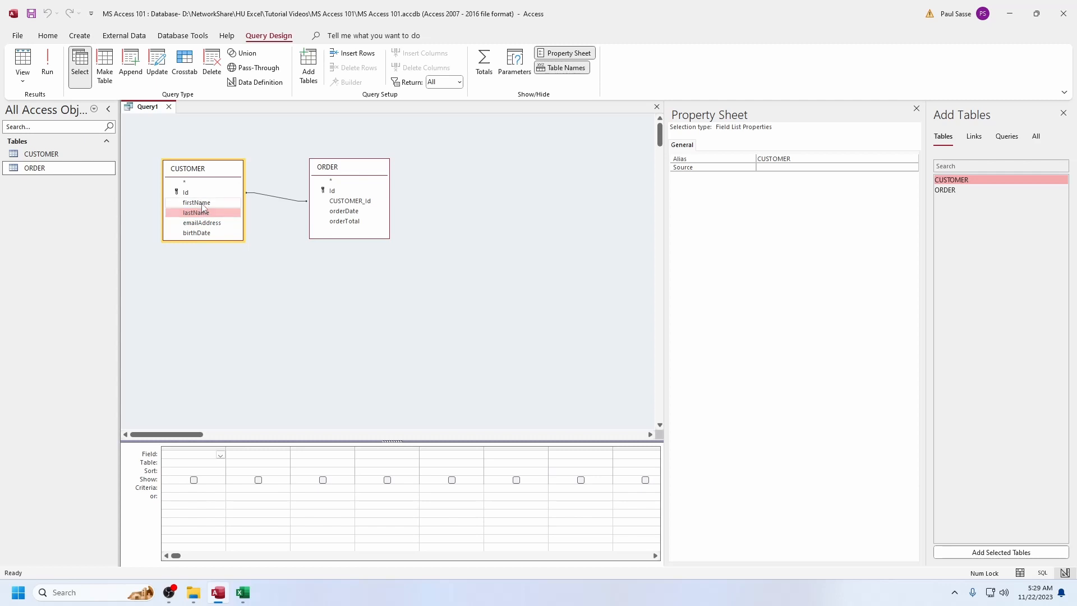
Add the CUSTOMER fields firstName, lastName, emailAddress and birthDate to the query's output columns
{"action": "left_click", "coordinate": [203, 204]}
{"action": "double_click", "coordinate": [203, 206]}
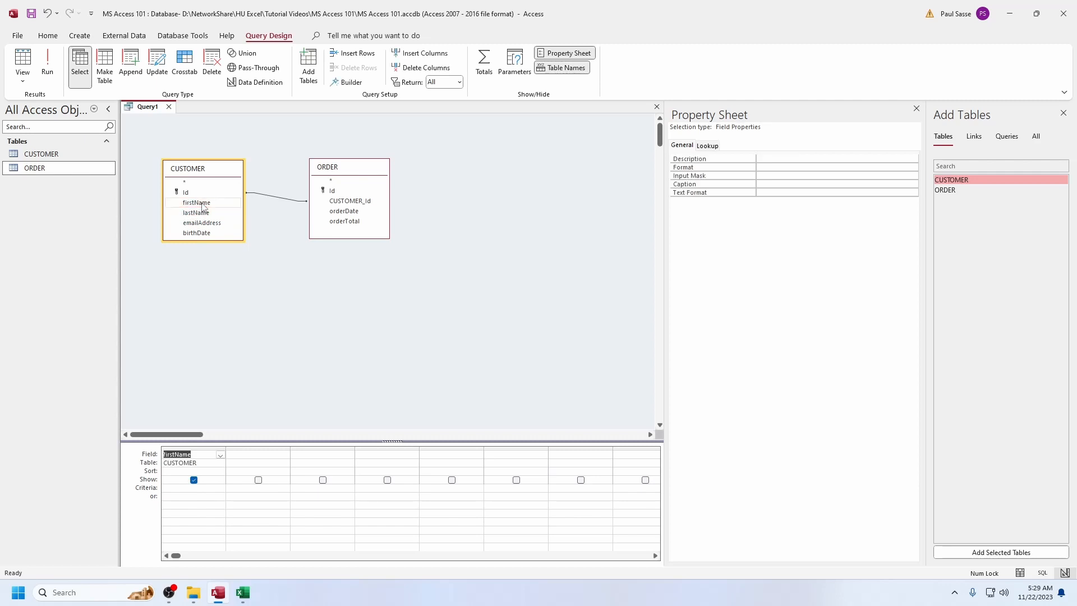
{"action": "left_click", "coordinate": [198, 213]}
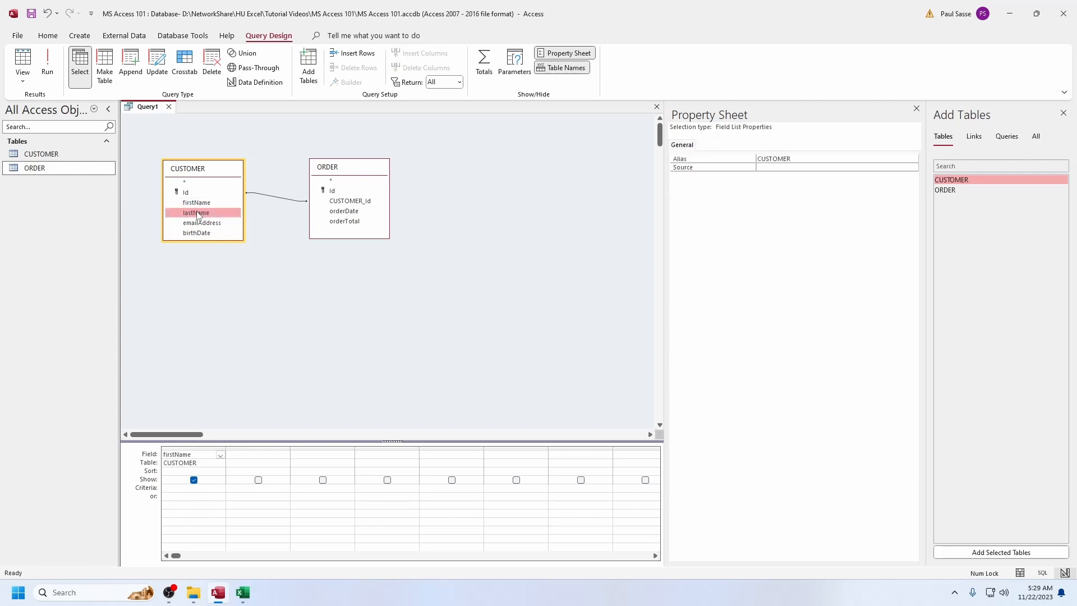
{"action": "left_click_drag", "start_coordinate": [198, 213], "coordinate": [259, 455]}
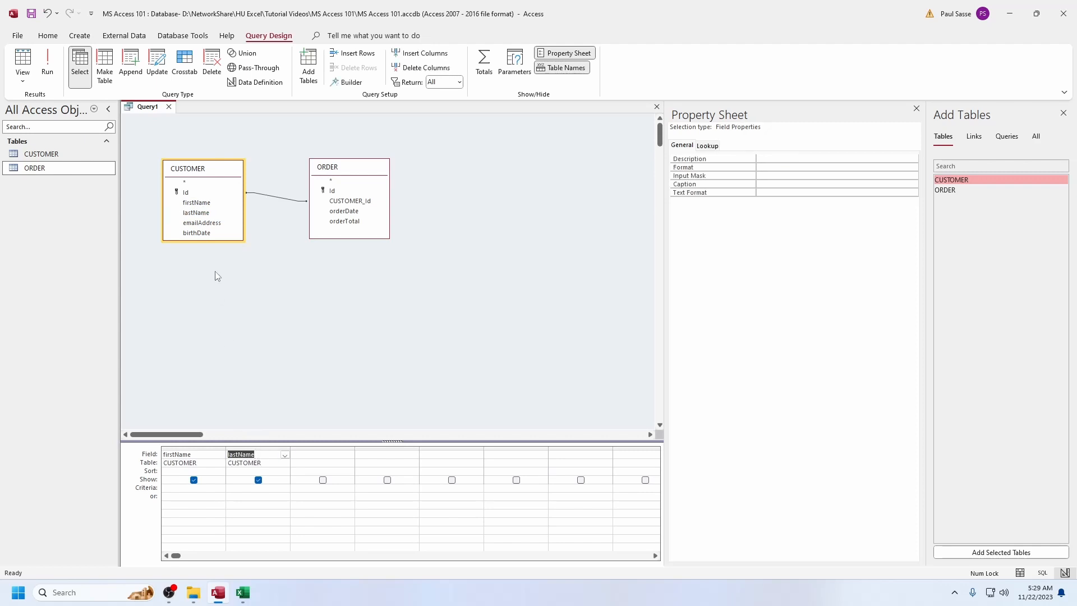
{"action": "left_click", "coordinate": [200, 225]}
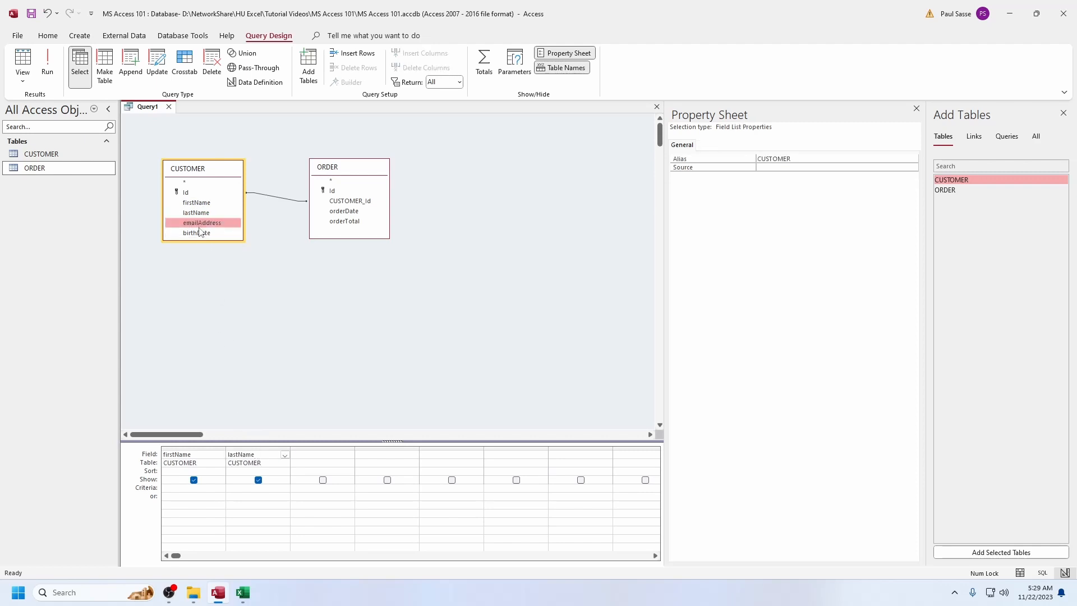
{"action": "left_click", "coordinate": [197, 232], "text": "shift"}
{"action": "left_click_drag", "start_coordinate": [191, 223], "coordinate": [316, 461]}
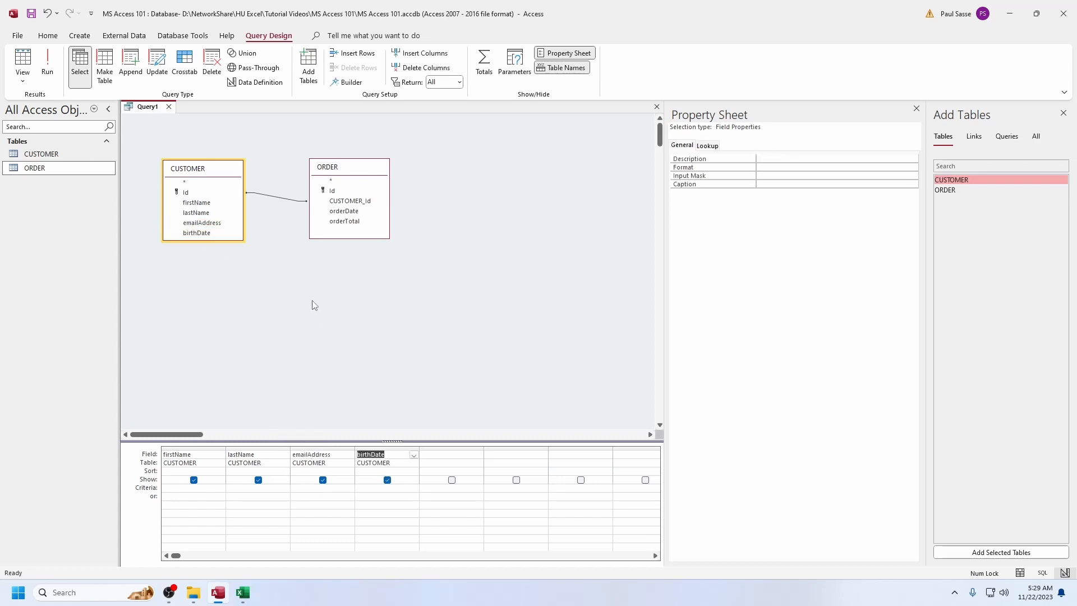
Add the ORDER fields orderDate and orderTotal to the query's output columns and run the query
{"action": "left_click", "coordinate": [344, 213]}
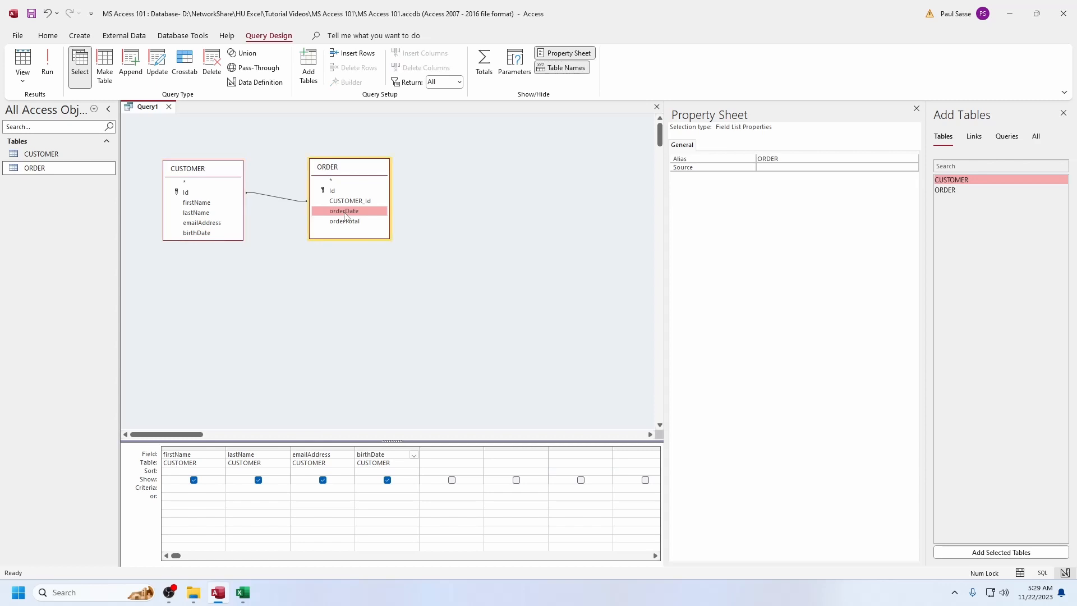
{"action": "left_click", "coordinate": [346, 223], "text": "shift"}
{"action": "left_click_drag", "start_coordinate": [347, 222], "coordinate": [450, 454]}
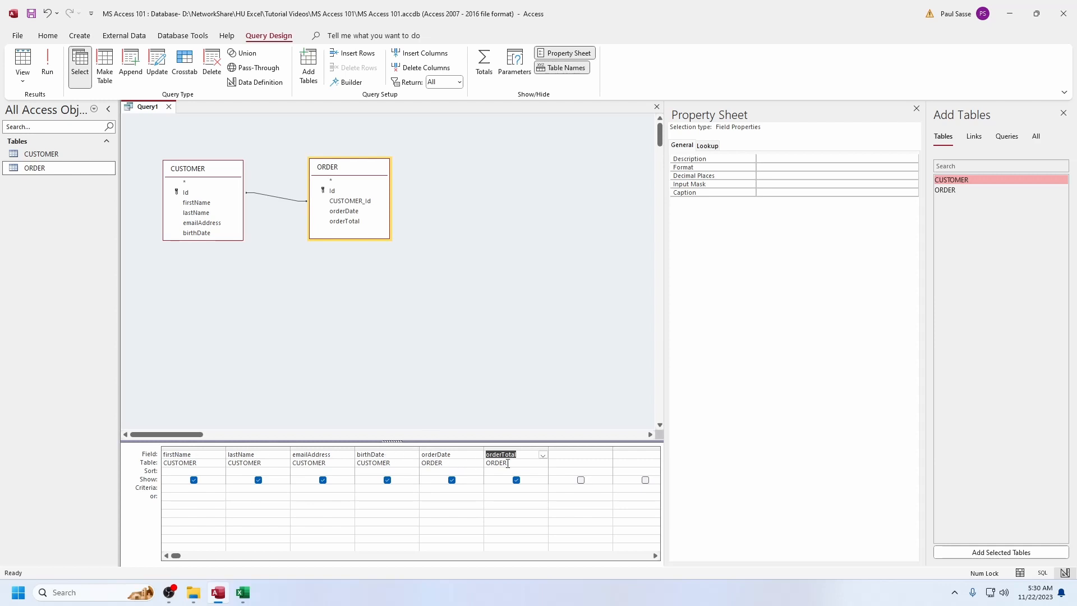
{"action": "left_click", "coordinate": [49, 63]}
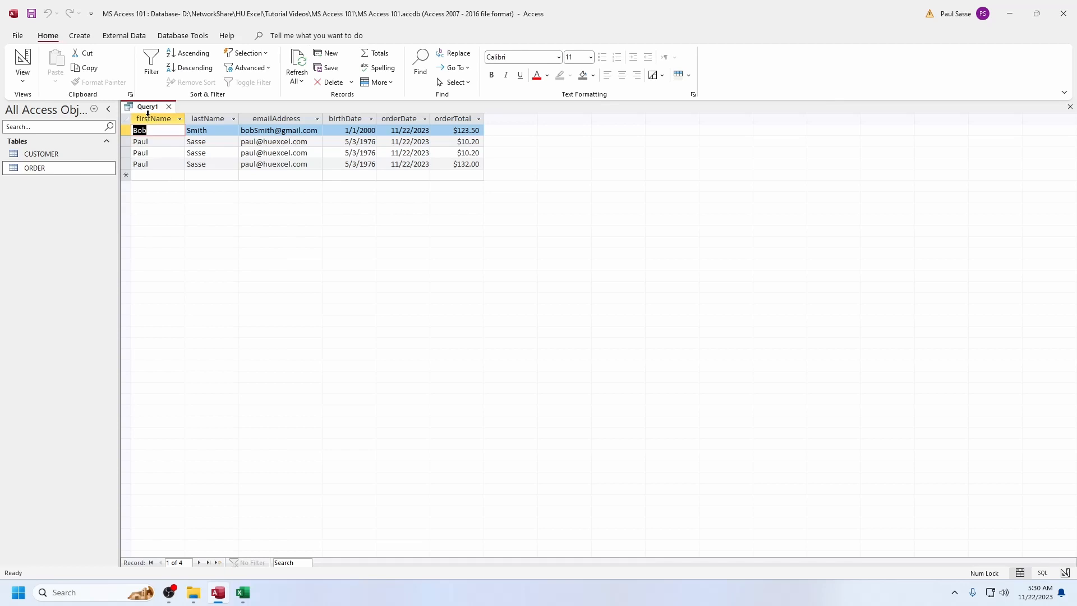
Examine which result columns come from the CUSTOMER table and which come from the ORDER table
{"action": "left_click", "coordinate": [150, 119]}
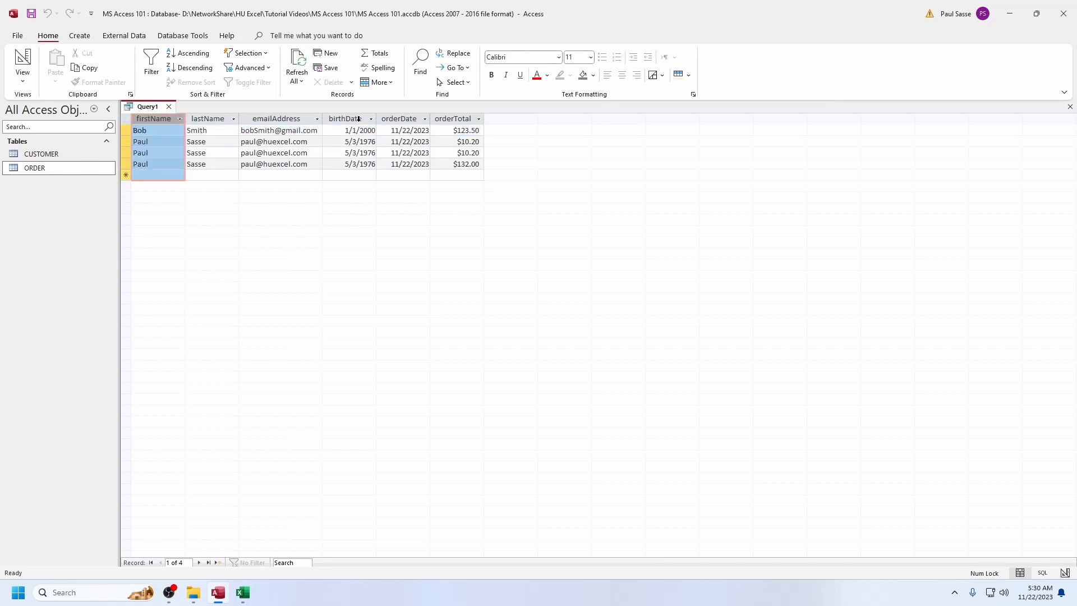
{"action": "left_click_drag", "start_coordinate": [359, 119], "coordinate": [152, 118]}
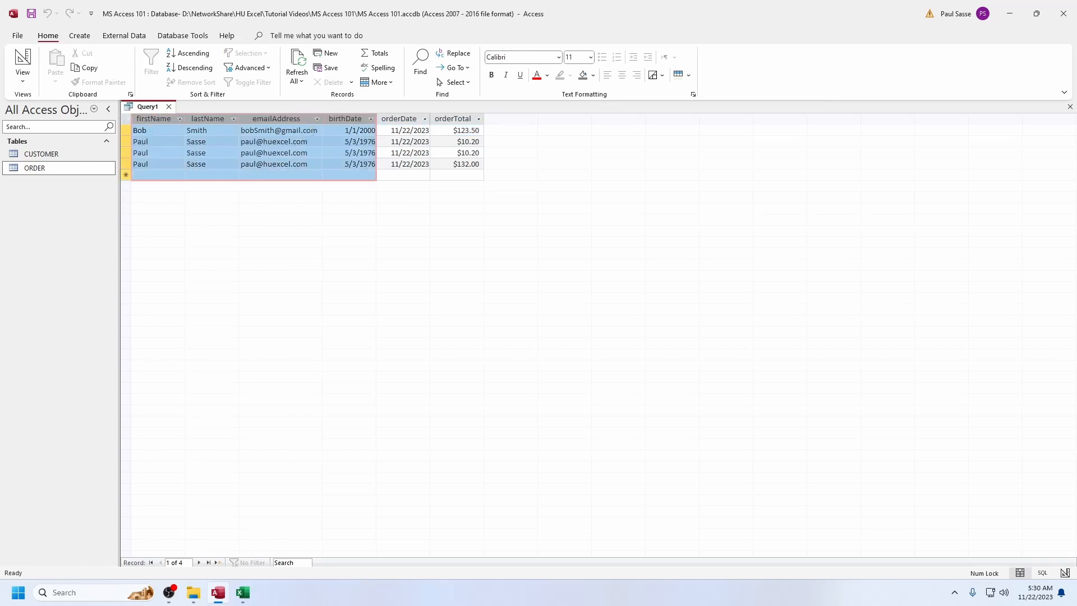
{"action": "left_click_drag", "start_coordinate": [402, 119], "coordinate": [455, 119]}
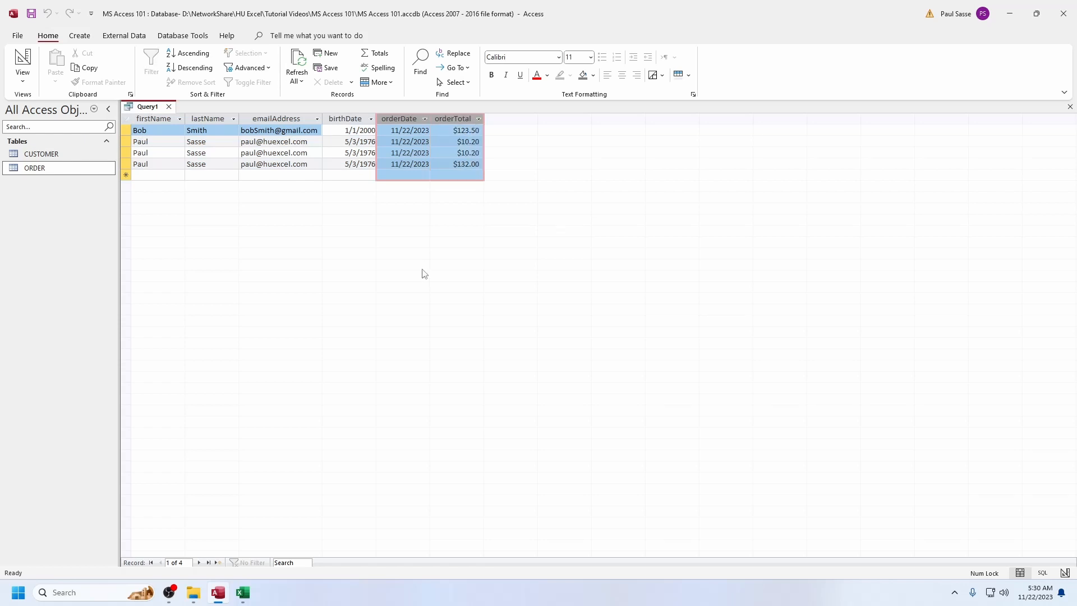
Save the query under the name v_CUSTOMER_ORDER
{"action": "key", "text": "ctrl+s"}
{"action": "type", "text": "v_"}
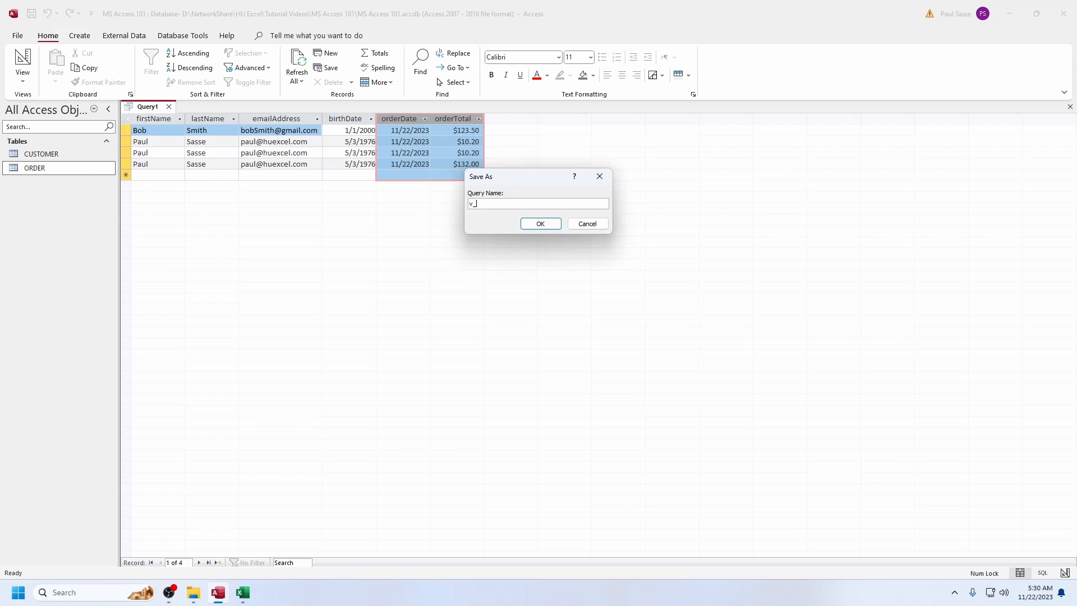
{"action": "key", "text": "Caps_Lock"}
{"action": "type", "text": "CUSTOMER_ORDER"}
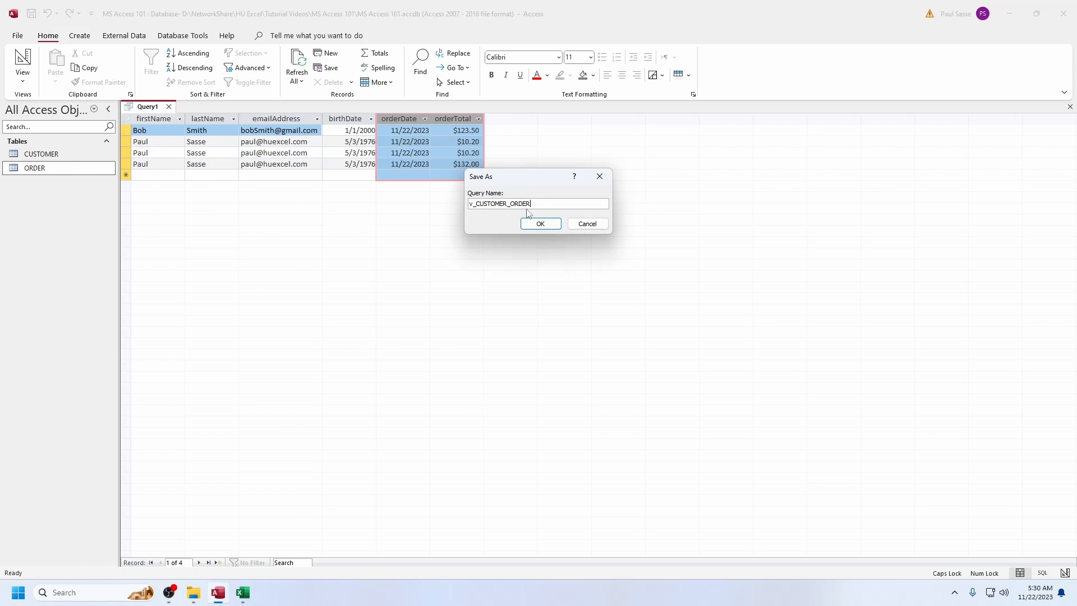
Confirm saving the query as v_CUSTOMER_ORDER, and sort its lastName column ascending in Design View
{"action": "left_click", "coordinate": [540, 224]}
{"action": "right_click", "coordinate": [171, 110]}
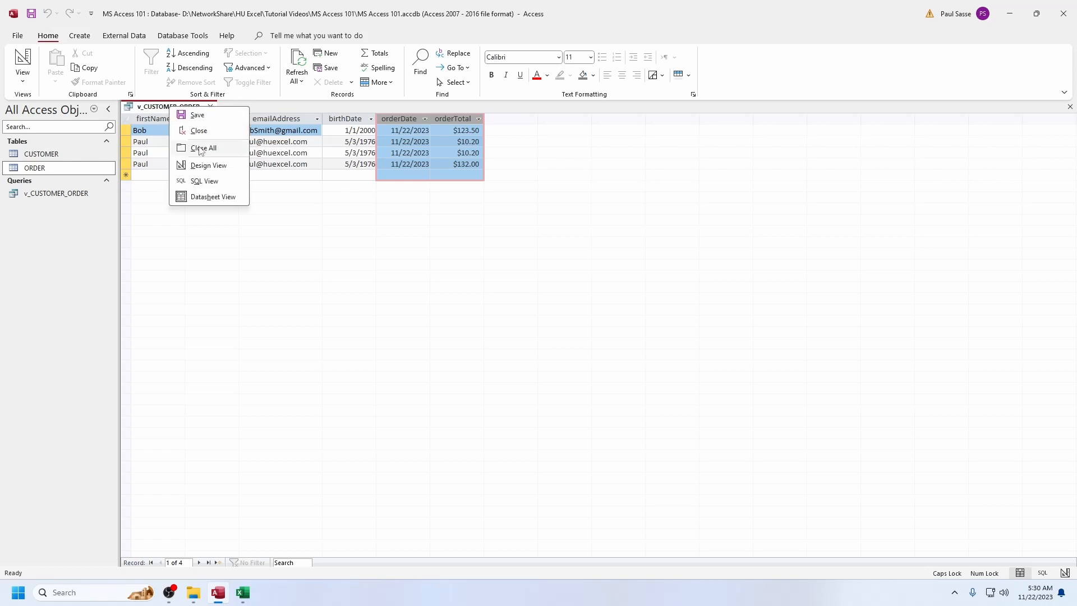
{"action": "left_click", "coordinate": [208, 166]}
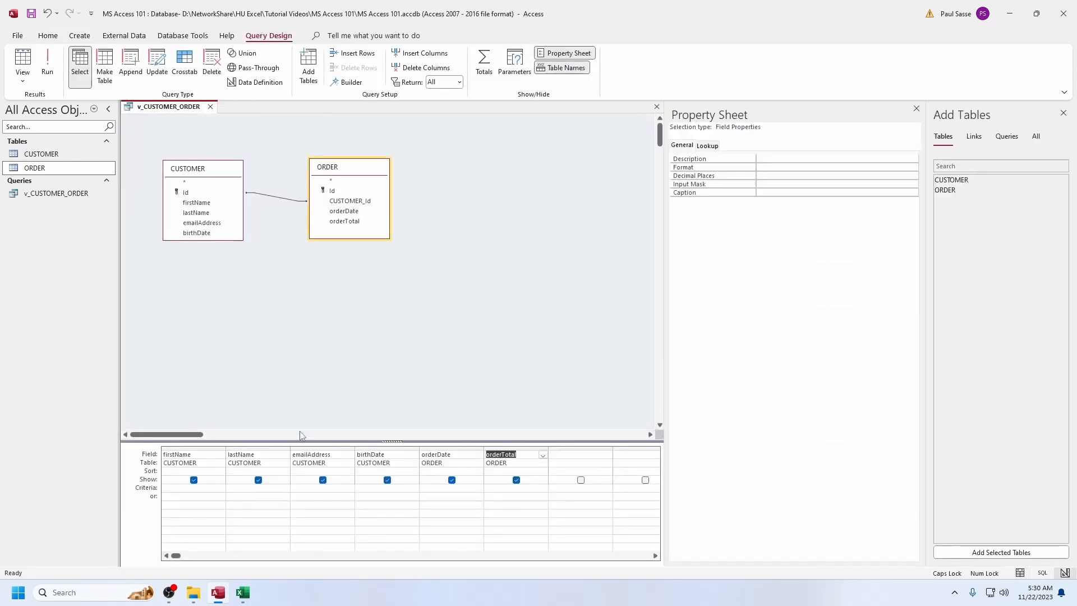
{"action": "left_click", "coordinate": [245, 471]}
{"action": "type", "text": "AScending"}
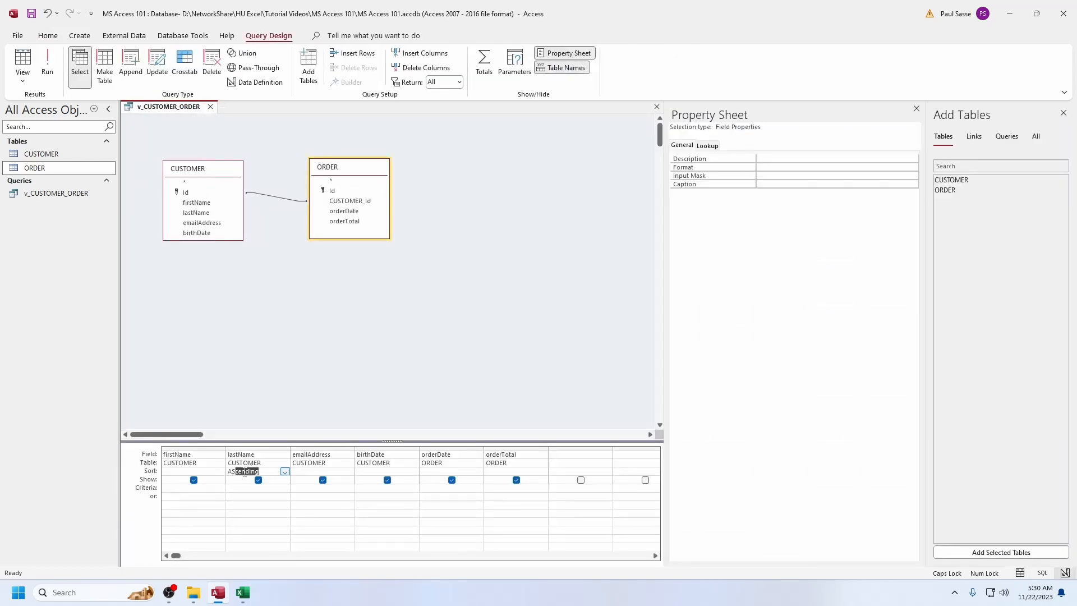
{"action": "key", "text": "Tab"}
Move the query's firstName column after lastName and sort firstName ascending
{"action": "left_click", "coordinate": [191, 448]}
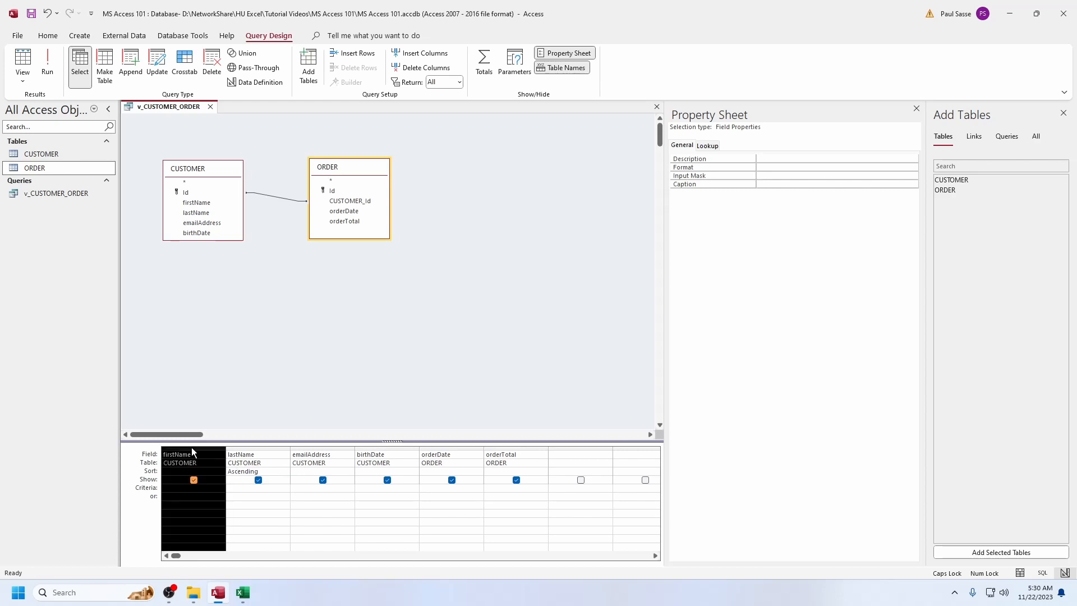
{"action": "left_click_drag", "start_coordinate": [226, 452], "coordinate": [291, 449]}
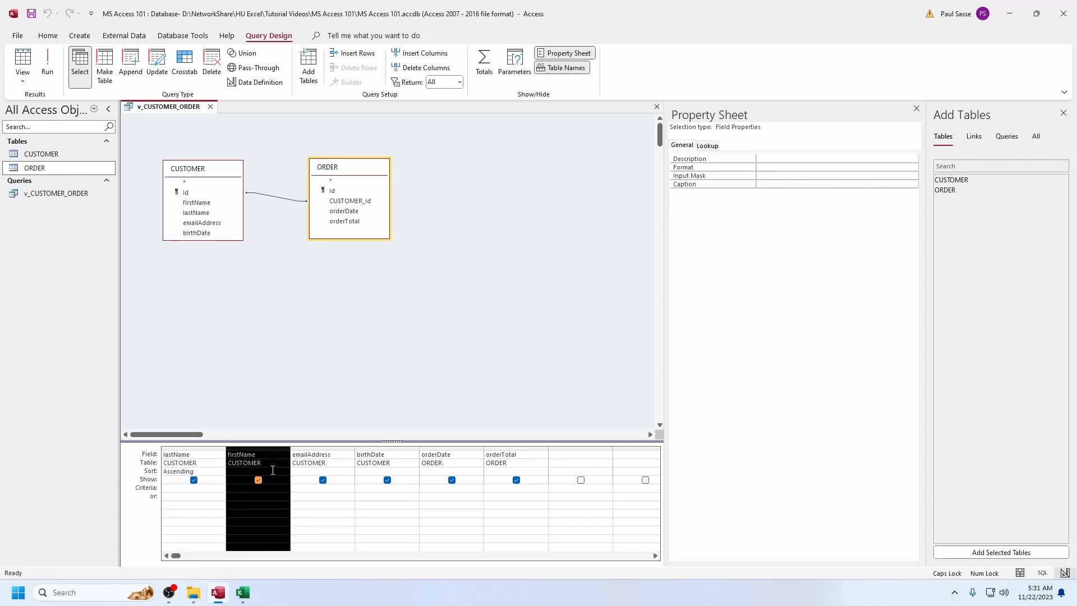
{"action": "left_click", "coordinate": [226, 491]}
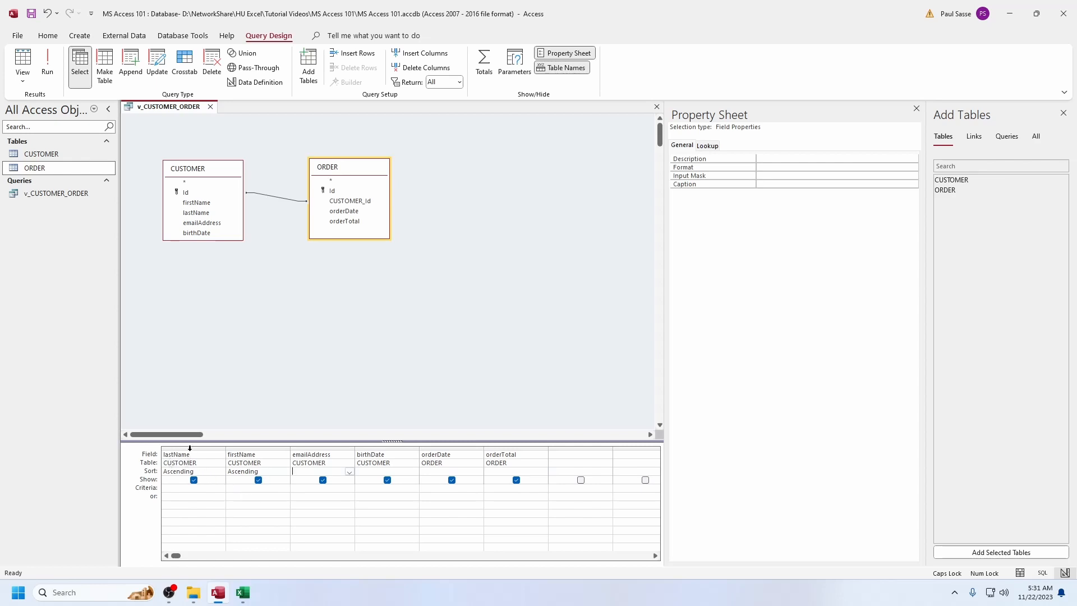
{"action": "left_click", "coordinate": [190, 448]}
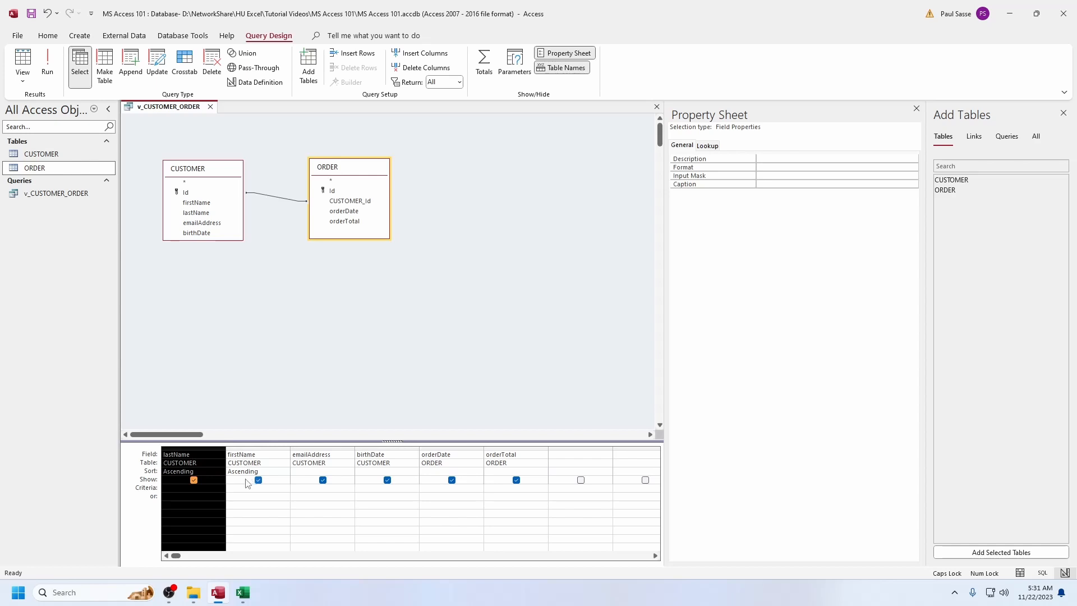
Limit v_CUSTOMER_ORDER to customers over 21 with the birthDate criterion <now() - (365.25*21) and run the query
{"action": "right_click", "coordinate": [174, 107]}
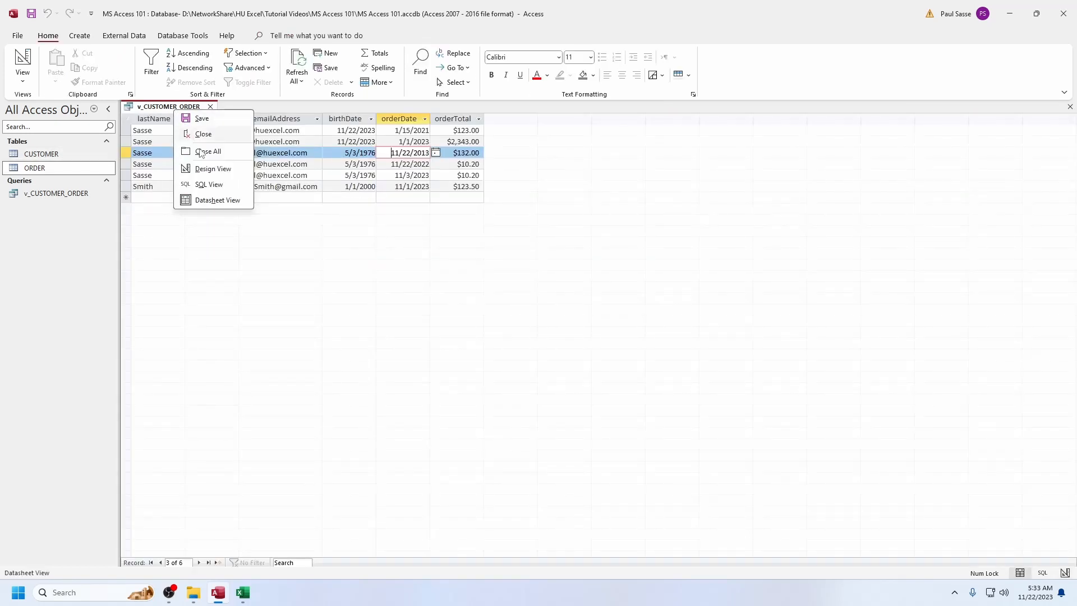
{"action": "left_click", "coordinate": [211, 170]}
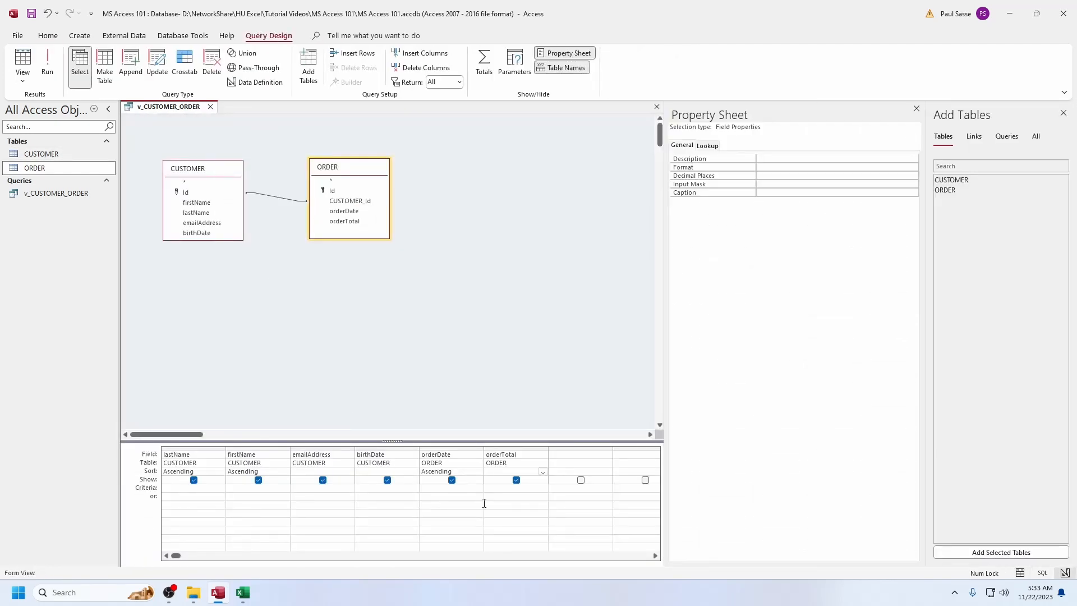
{"action": "left_click", "coordinate": [371, 490]}
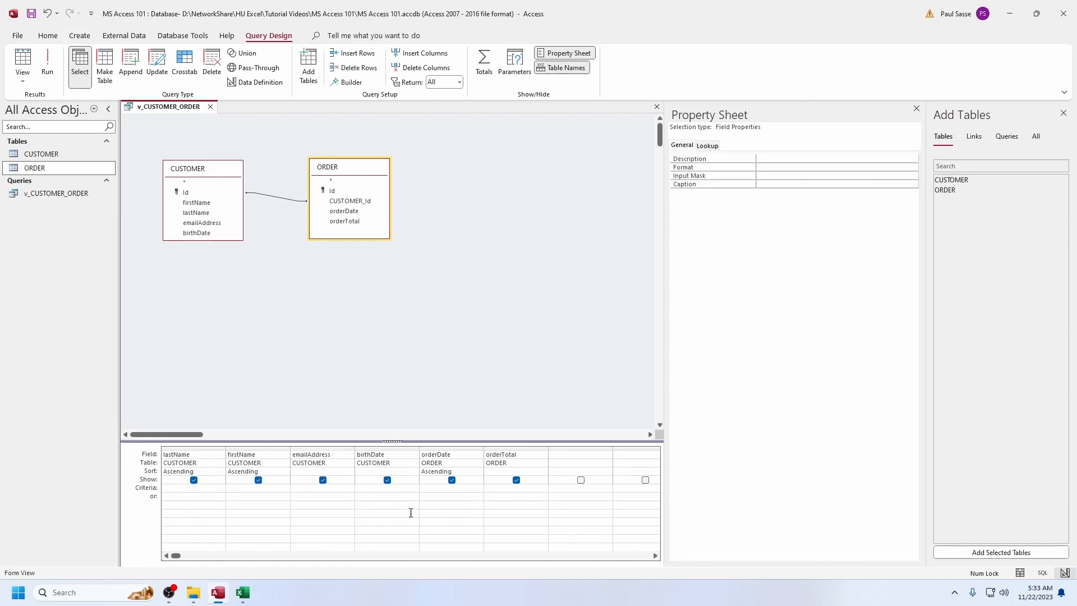
{"action": "type", "text": "<now() - (365.25*21"}
{"action": "key", "text": "Tab"}
{"action": "left_click", "coordinate": [406, 497]}
{"action": "left_click", "coordinate": [48, 59]}
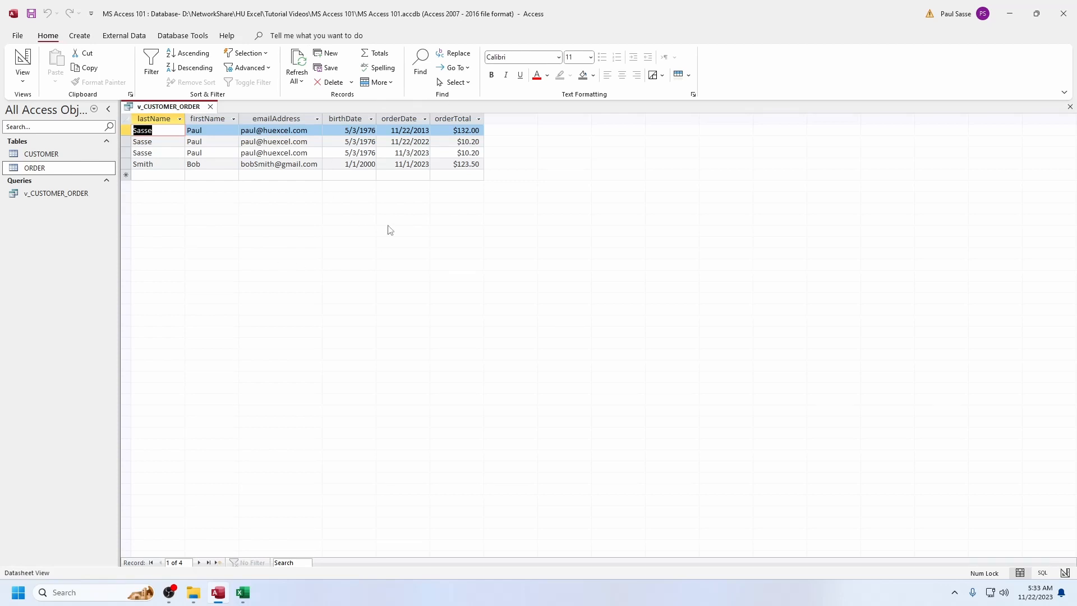
Open the CUSTOMER table and check the birthDate of the customer with Id 5
{"action": "left_click", "coordinate": [51, 155]}
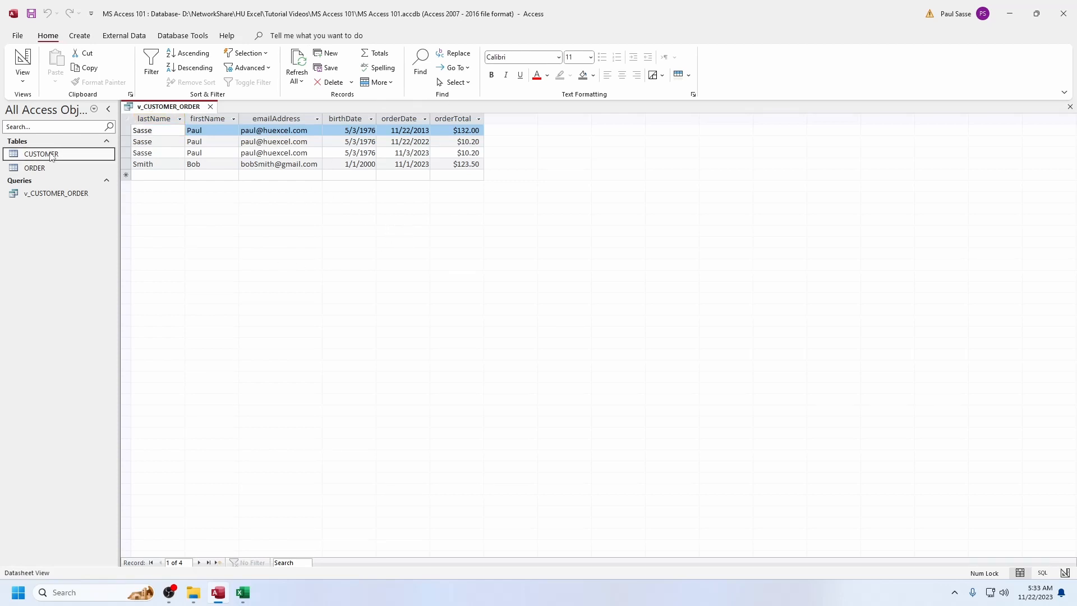
{"action": "right_click", "coordinate": [51, 155]}
{"action": "left_click", "coordinate": [69, 161]}
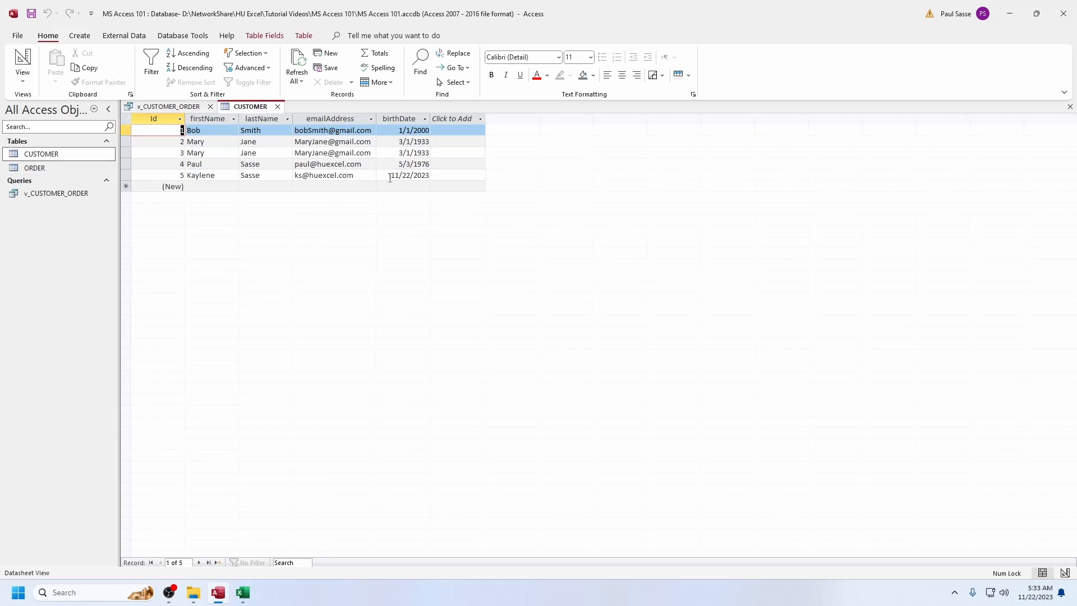
{"action": "left_click_drag", "start_coordinate": [393, 177], "coordinate": [431, 178]}
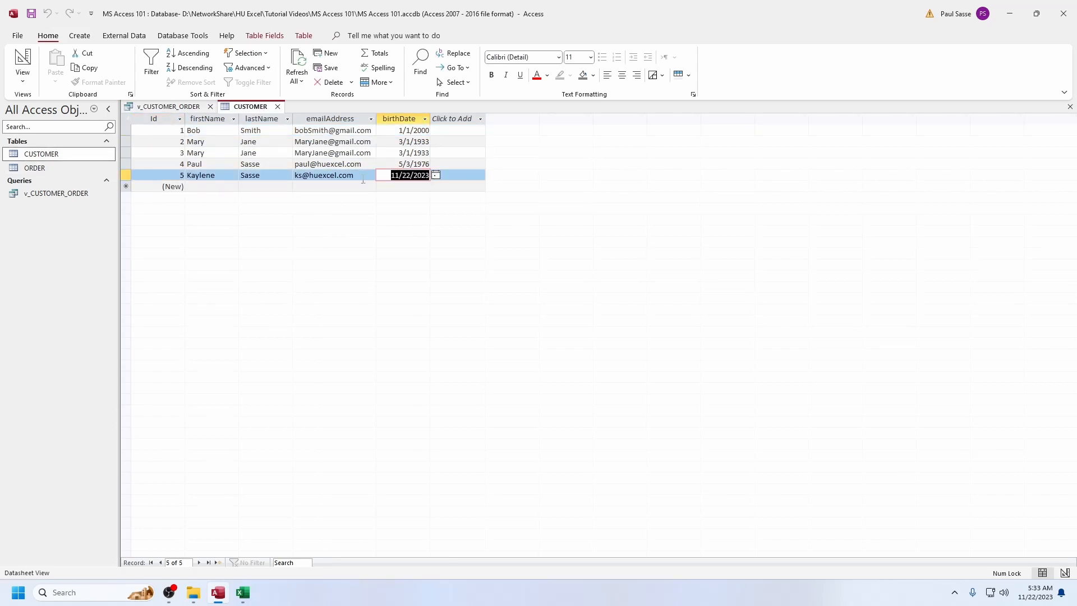
Review the saved design of v_CUSTOMER_ORDER, and close both the query and the CUSTOMER table
{"action": "left_click", "coordinate": [169, 106]}
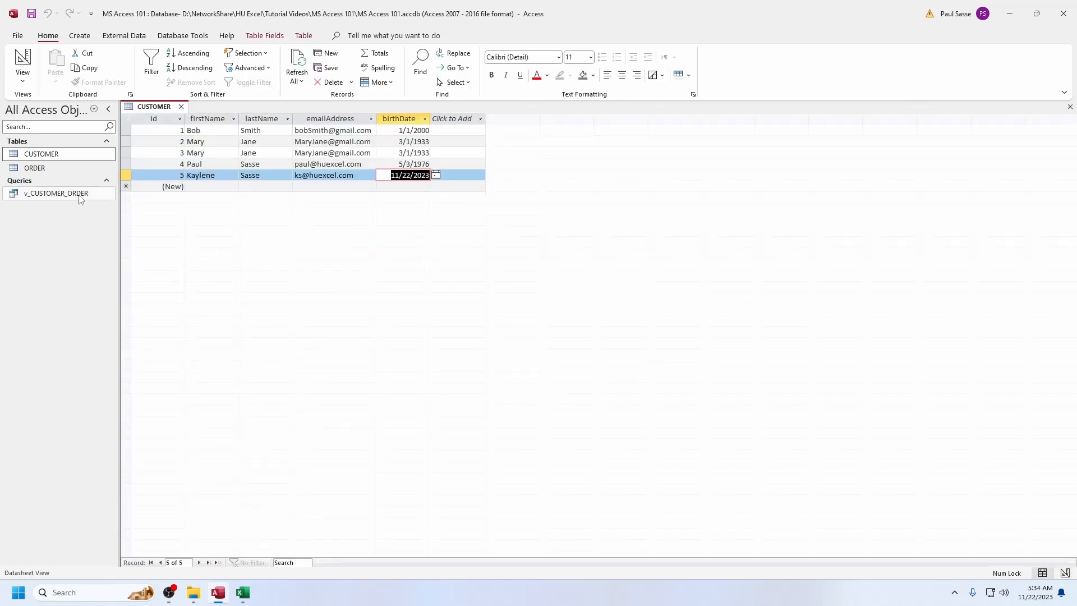
{"action": "right_click", "coordinate": [69, 196]}
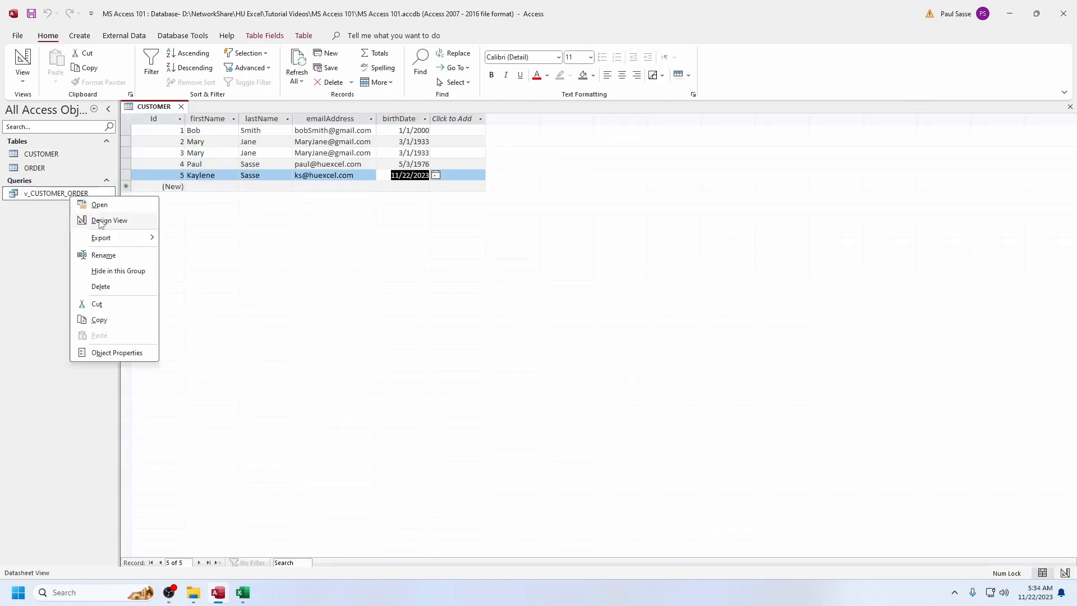
{"action": "left_click", "coordinate": [106, 221]}
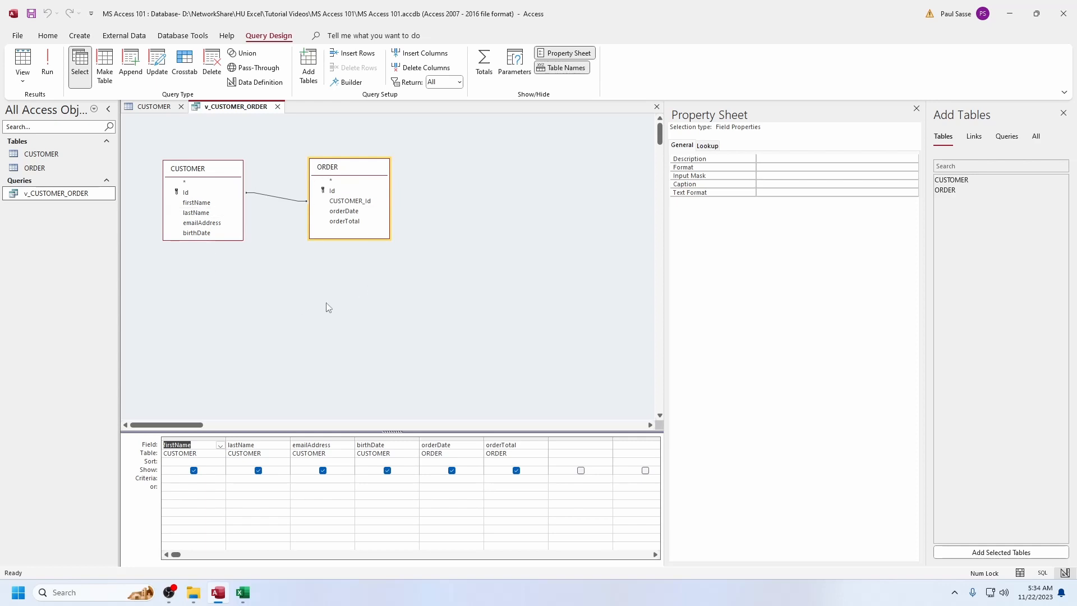
{"action": "left_click", "coordinate": [278, 107]}
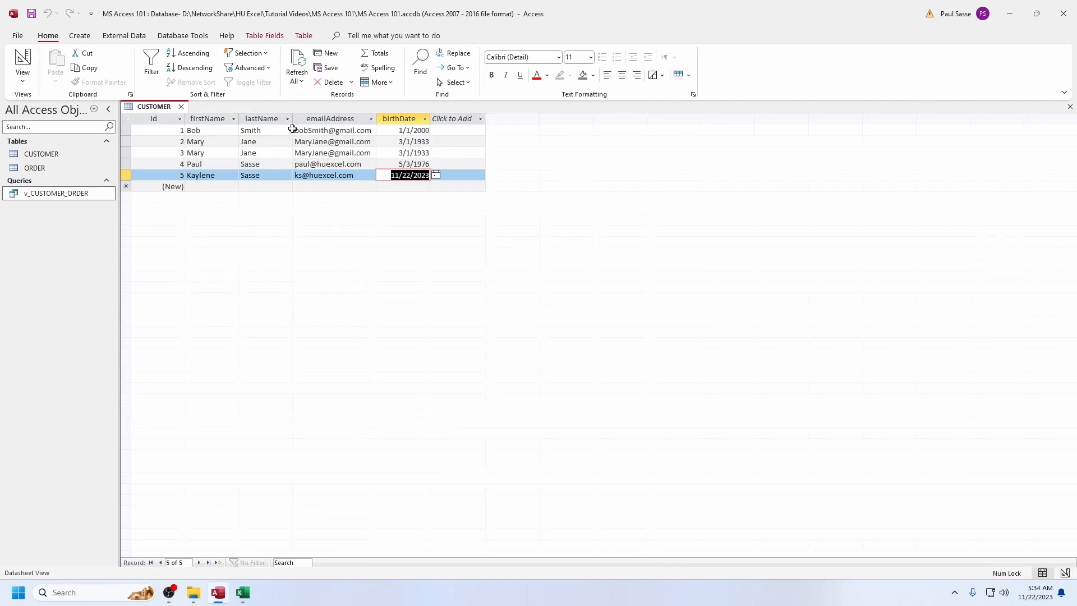
{"action": "left_click", "coordinate": [181, 106]}
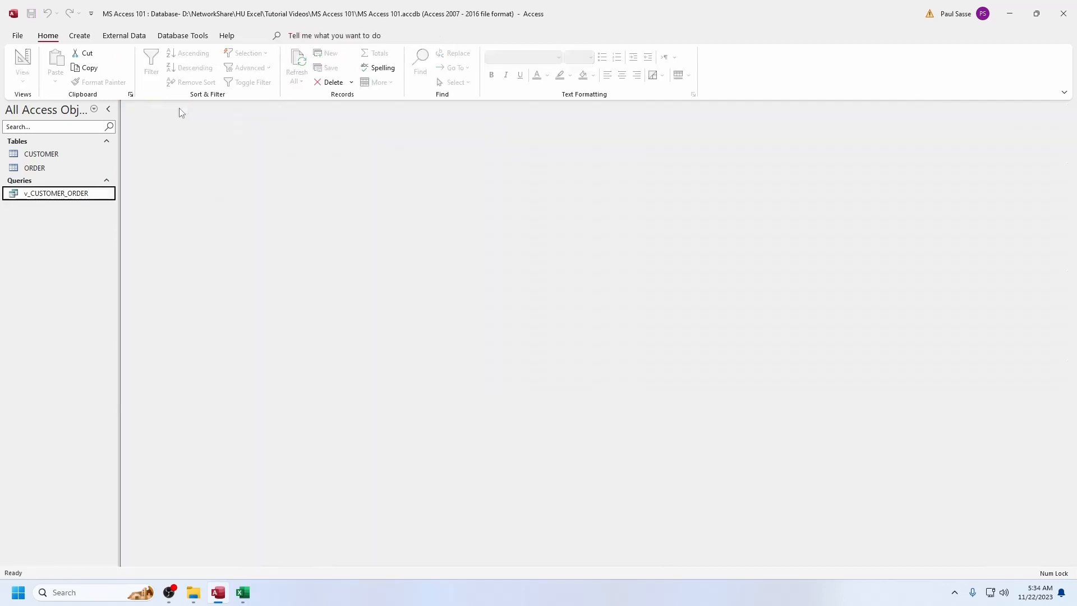
Open the database's Relationships layout and add the CUSTOMER and ORDER tables to it
{"action": "left_click", "coordinate": [183, 38]}
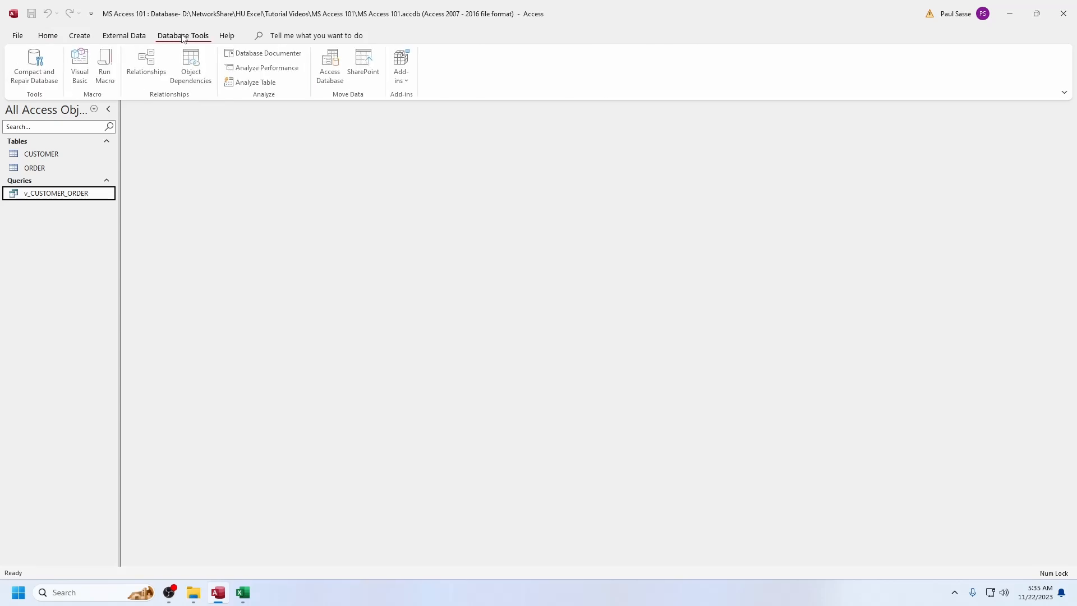
{"action": "left_click", "coordinate": [149, 66]}
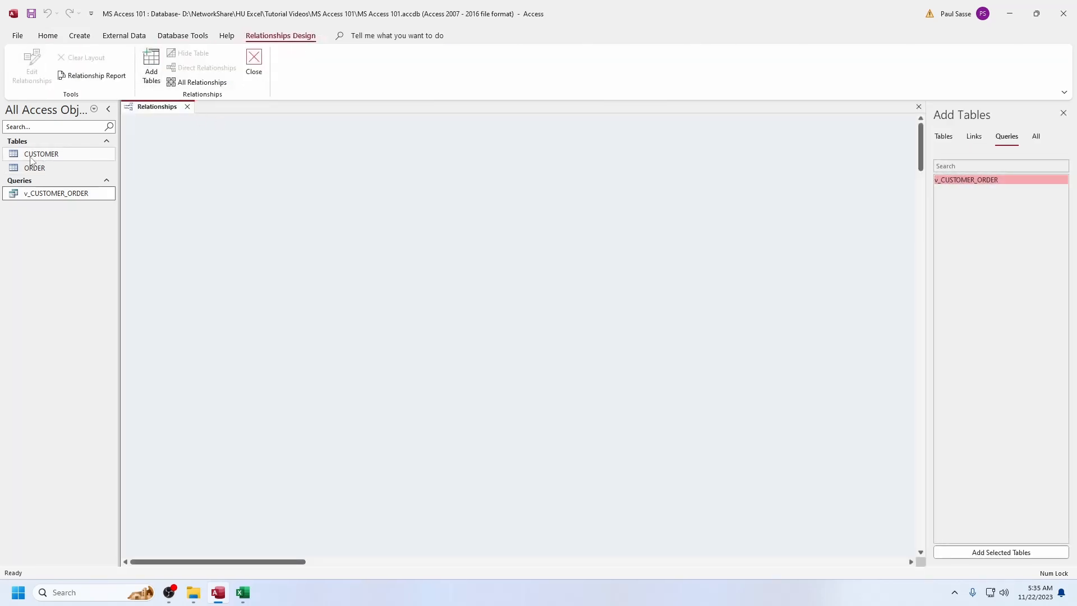
{"action": "left_click_drag", "start_coordinate": [31, 161], "coordinate": [211, 211]}
{"action": "left_click", "coordinate": [32, 170]}
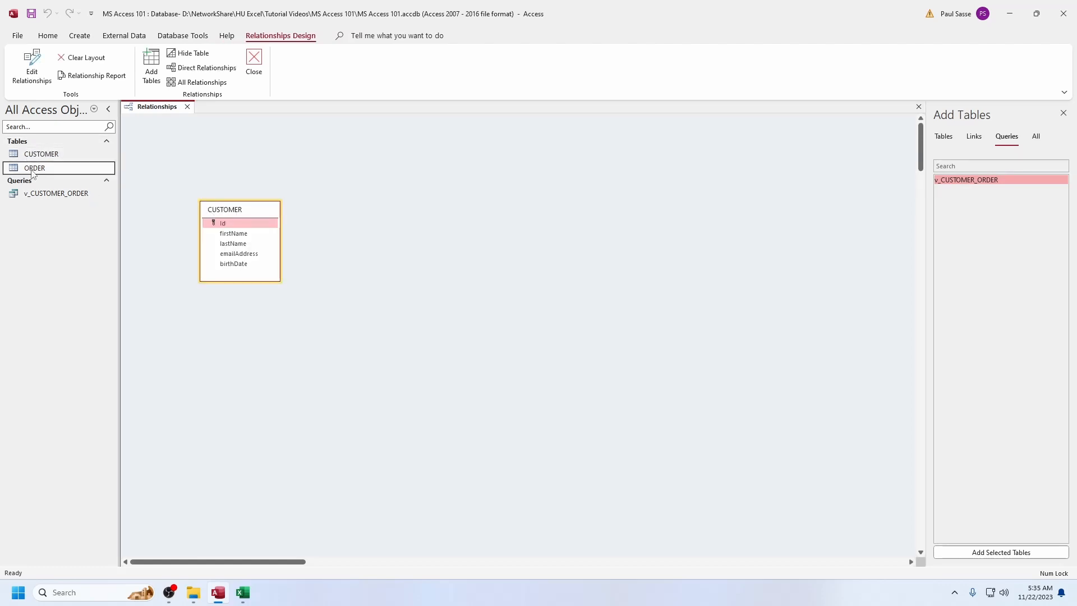
{"action": "left_click_drag", "start_coordinate": [32, 173], "coordinate": [223, 227]}
Create a one-to-many relationship from CUSTOMER Id to ORDER CUSTOMER_Id with Enforce Referential Integrity, and close the Relationships layout
{"action": "left_click", "coordinate": [385, 232]}
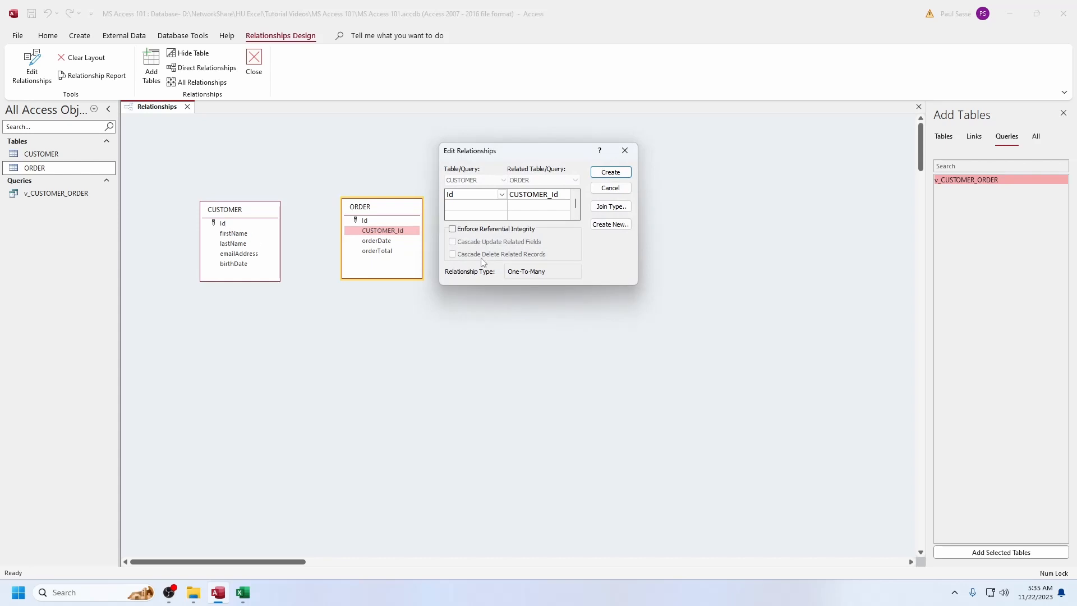
{"action": "left_click", "coordinate": [454, 230]}
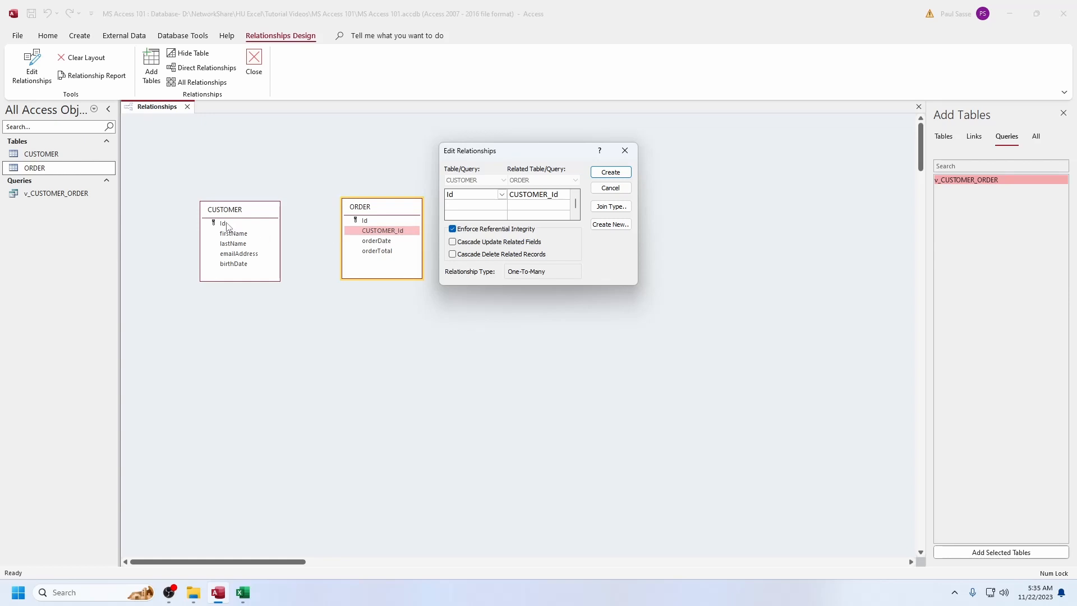
{"action": "key", "text": "Return"}
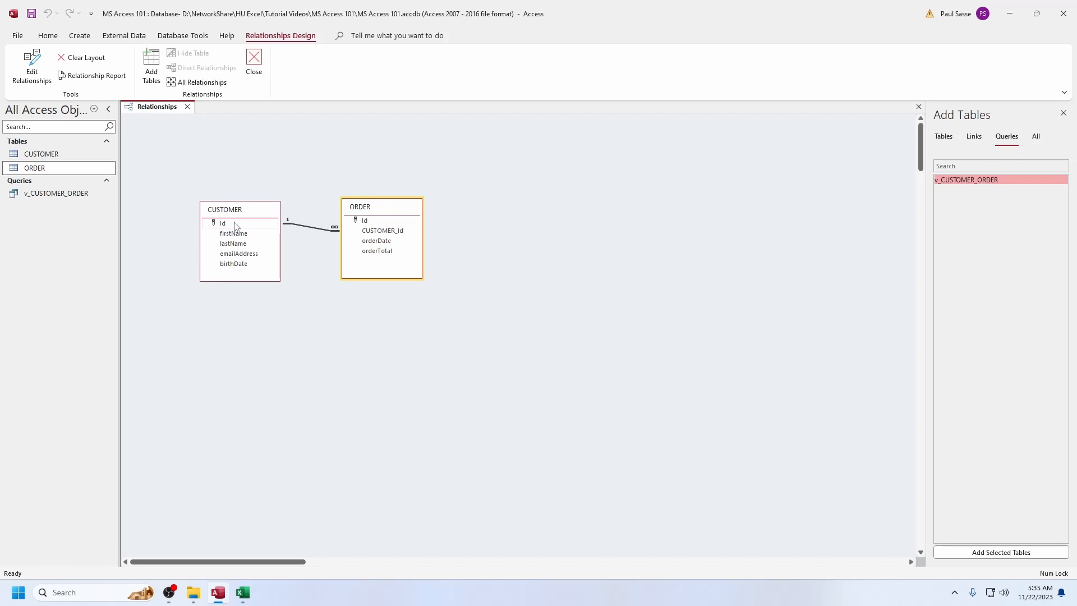
{"action": "left_click", "coordinate": [235, 224]}
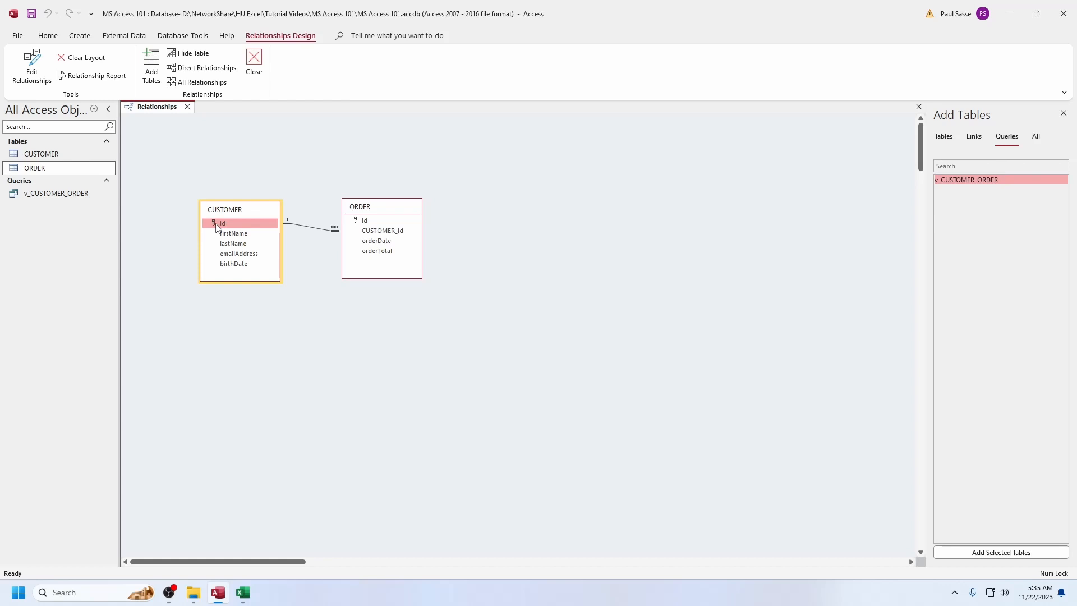
{"action": "left_click_drag", "start_coordinate": [217, 227], "coordinate": [382, 234]}
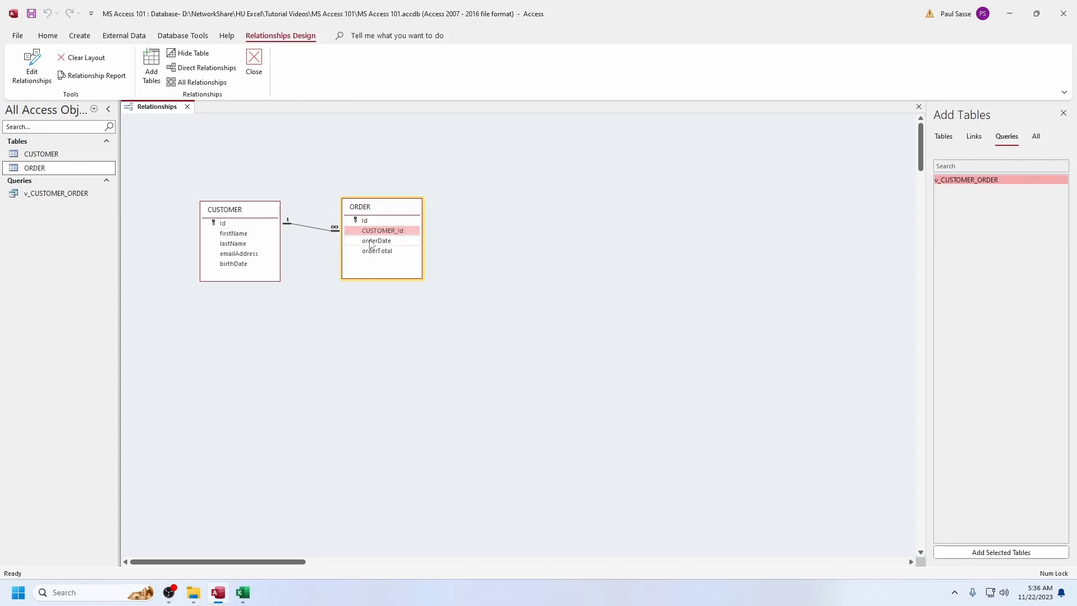
{"action": "left_click", "coordinate": [188, 107]}
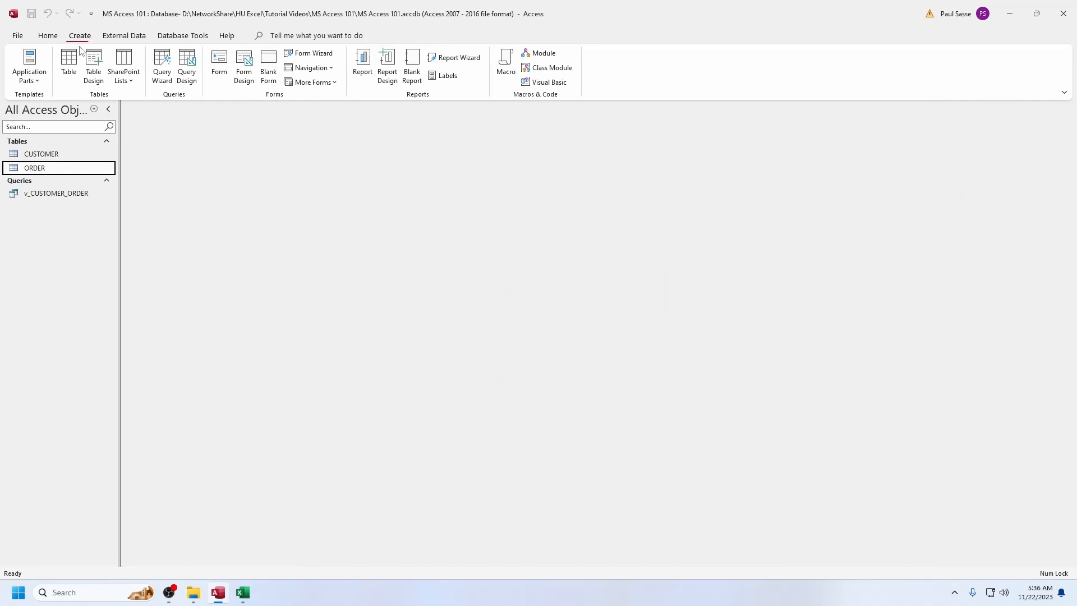
Start a new query design and add the CUSTOMER and ORDER tables to it
{"action": "left_click", "coordinate": [186, 65]}
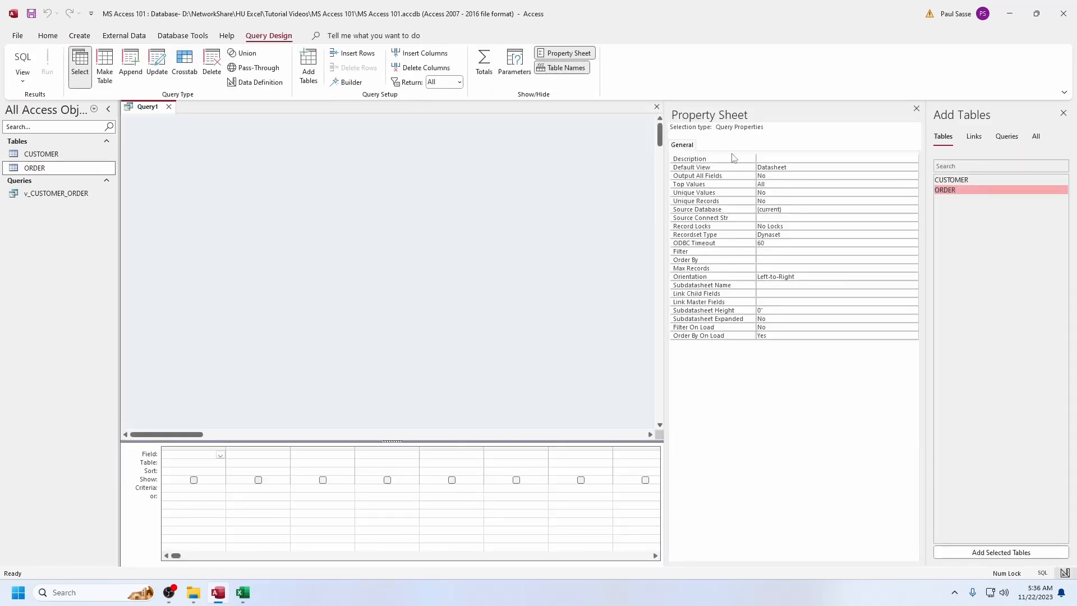
{"action": "left_click_drag", "start_coordinate": [964, 180], "coordinate": [270, 191]}
{"action": "left_click_drag", "start_coordinate": [953, 192], "coordinate": [423, 207]}
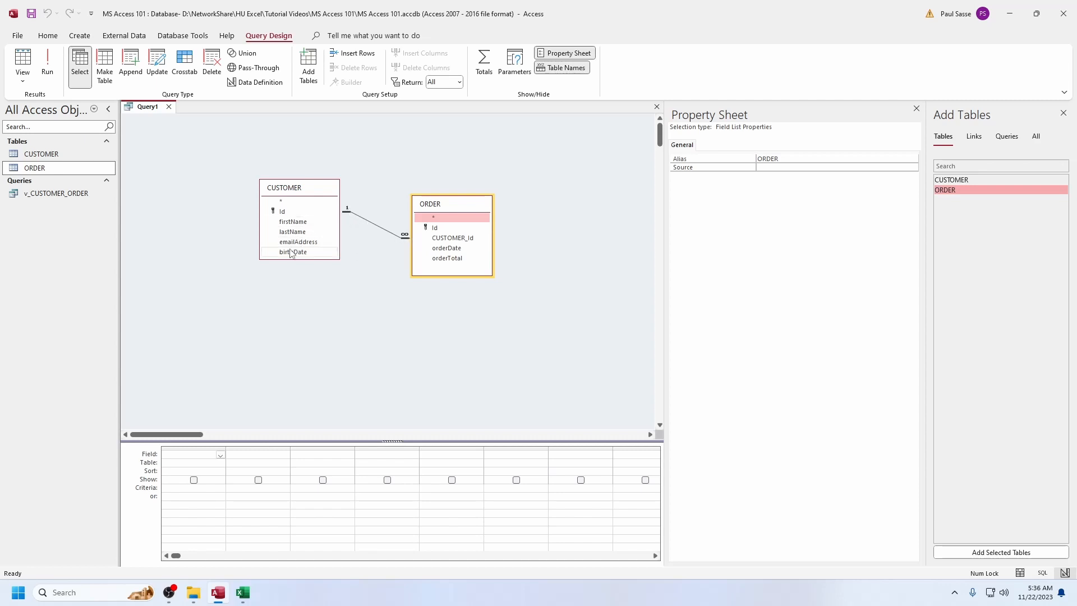
Add orderDate, emailAddress and orderTotal as the new query's output columns, in that order, and sort orderDate ascending
{"action": "left_click", "coordinate": [442, 250]}
{"action": "left_click_drag", "start_coordinate": [442, 254], "coordinate": [177, 457]}
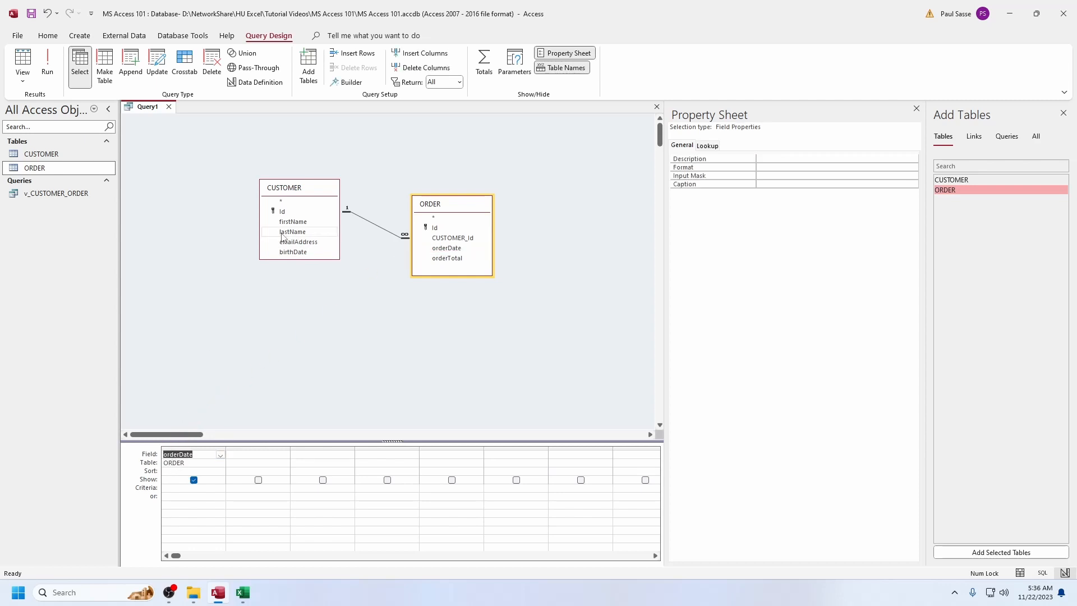
{"action": "left_click_drag", "start_coordinate": [286, 242], "coordinate": [245, 460]}
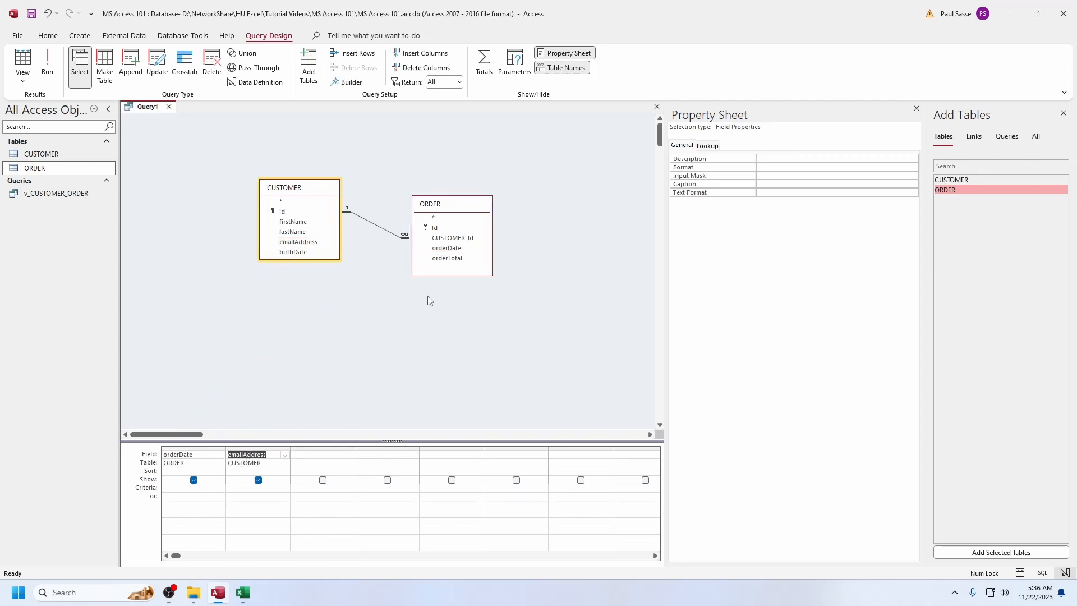
{"action": "left_click_drag", "start_coordinate": [447, 258], "coordinate": [319, 463]}
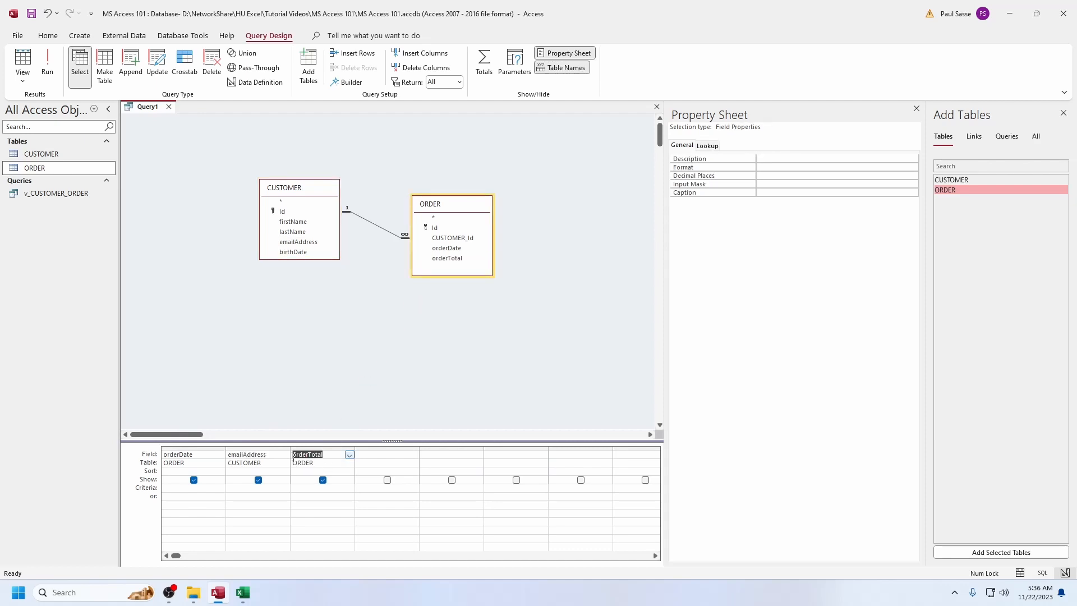
{"action": "left_click", "coordinate": [203, 472]}
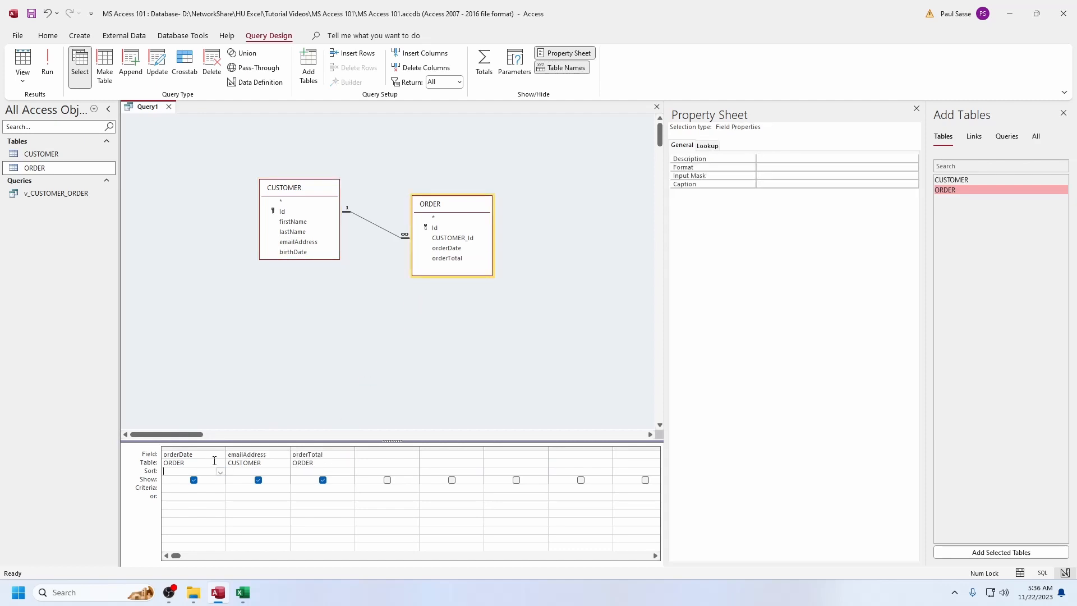
{"action": "type", "text": "a"}
{"action": "key", "text": "Tab"}
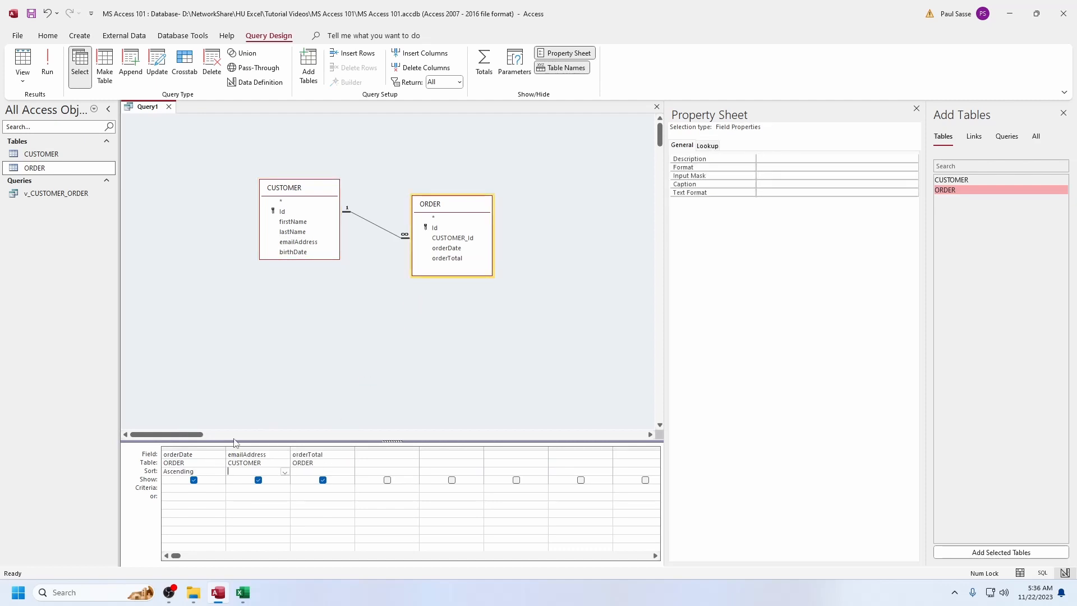
Sort the query's emailAddress column ascending as well and run the query
{"action": "type", "text": "as"}
{"action": "key", "text": "Tab"}
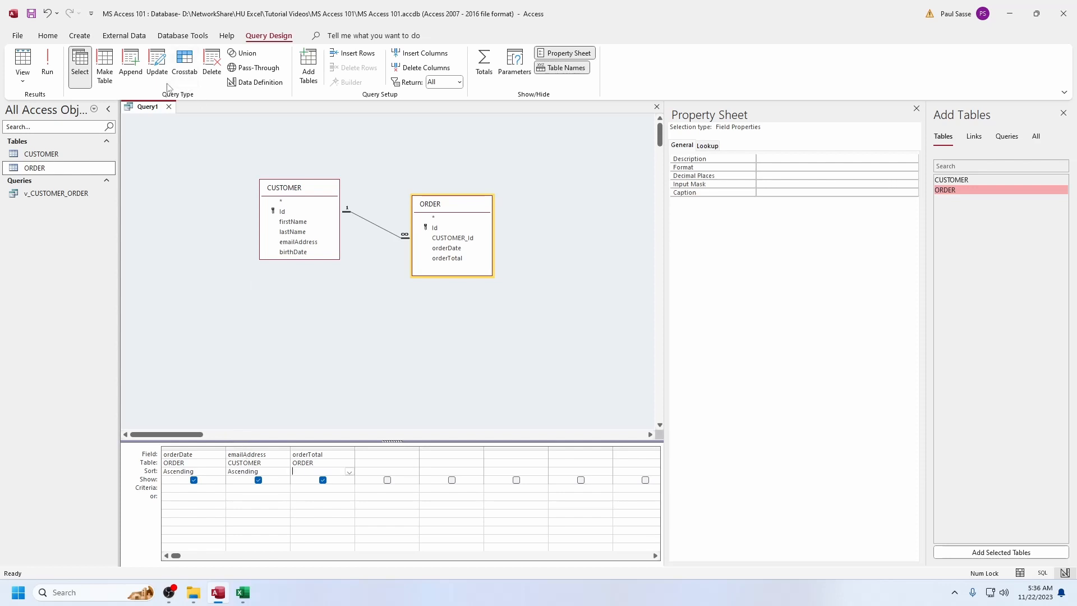
{"action": "left_click", "coordinate": [47, 63]}
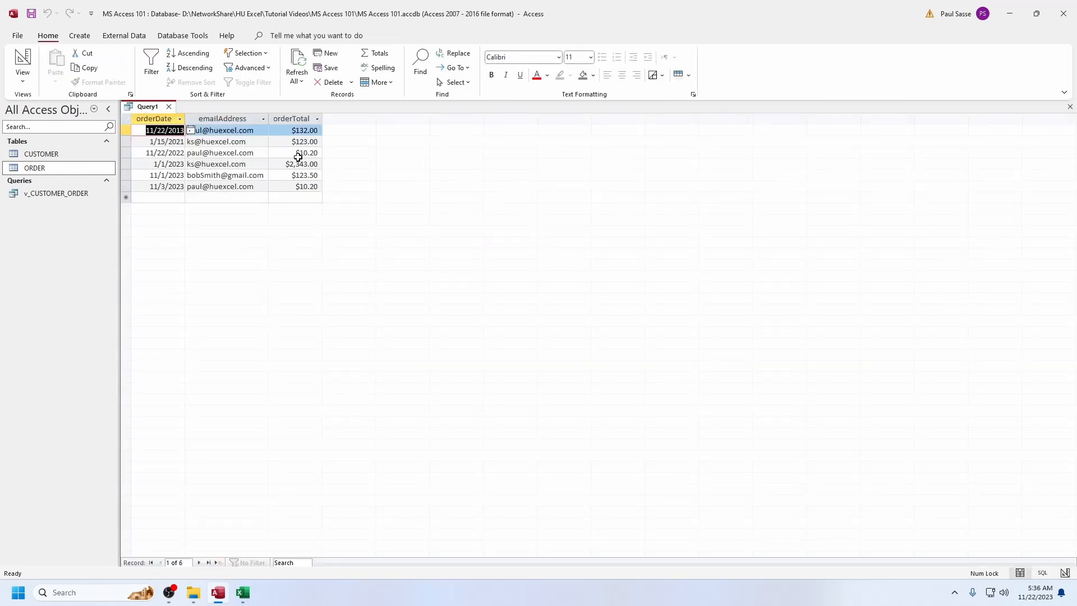
Save the query as v_CUSTOMER_ORDER_v2 and close it
{"action": "right_click", "coordinate": [148, 107]}
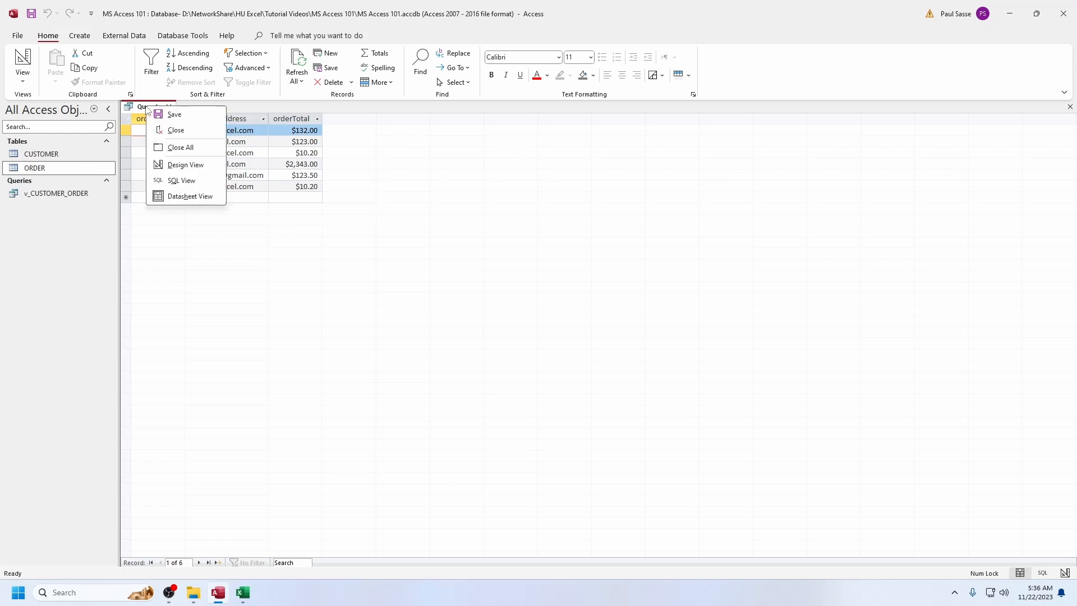
{"action": "left_click", "coordinate": [174, 114]}
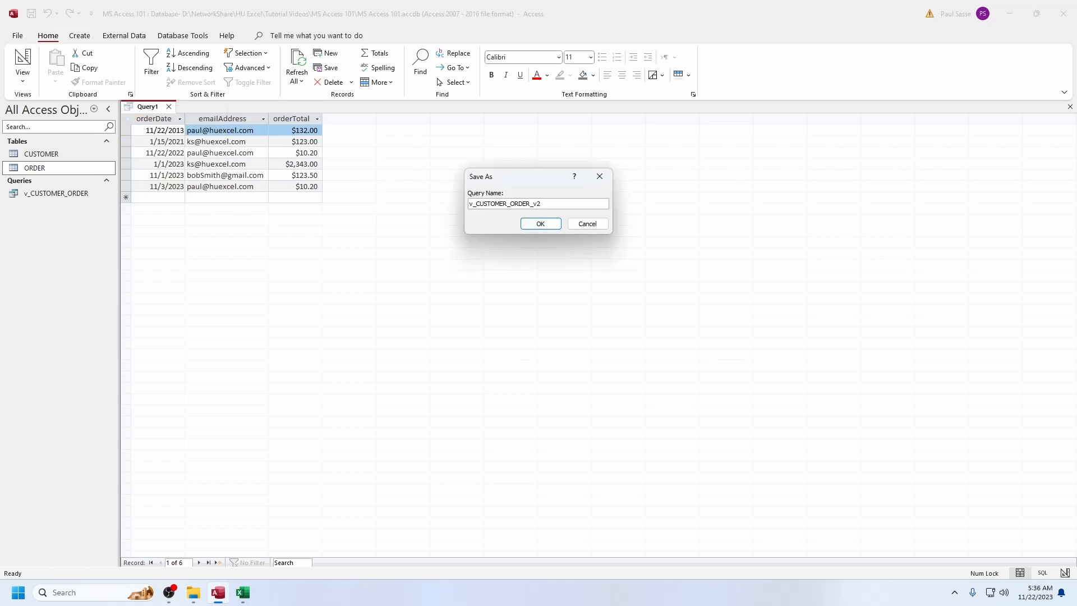
{"action": "type", "text": "v2"}
{"action": "left_click", "coordinate": [541, 224]}
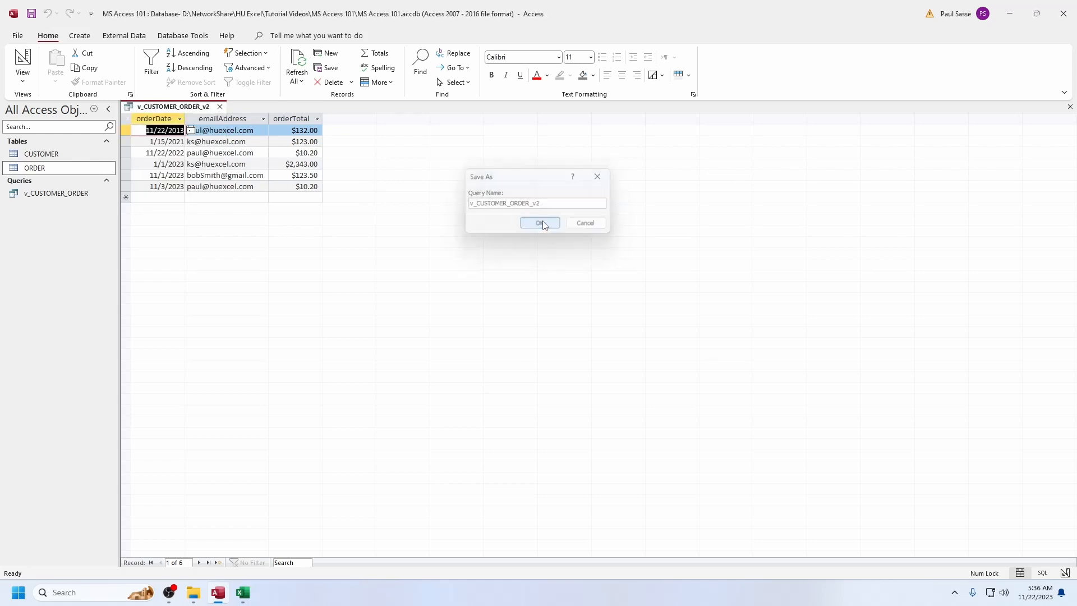
{"action": "left_click", "coordinate": [219, 107]}
Open the ORDER and CUSTOMER tables in datasheet view and bring the ORDER table to the front
{"action": "left_click", "coordinate": [61, 157]}
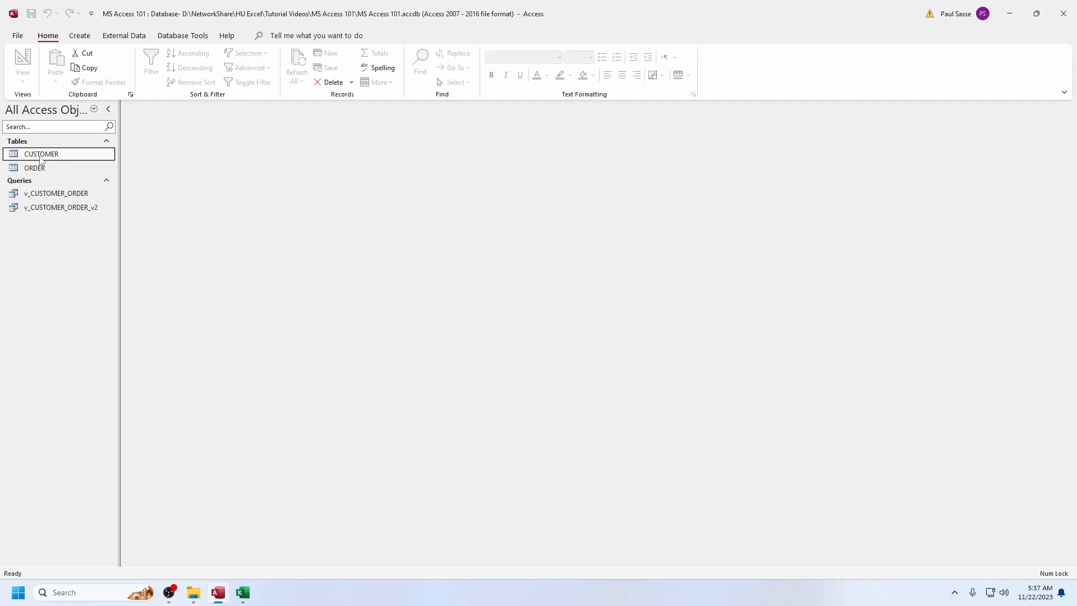
{"action": "left_click", "coordinate": [35, 167]}
{"action": "right_click", "coordinate": [40, 168]}
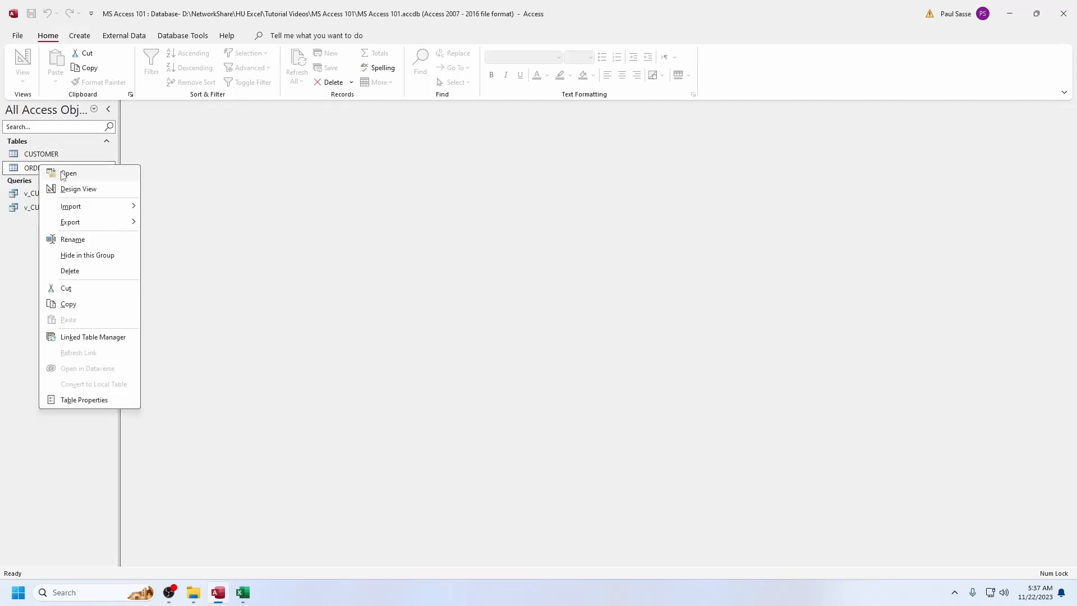
{"action": "left_click", "coordinate": [64, 175]}
{"action": "right_click", "coordinate": [37, 154]}
{"action": "left_click", "coordinate": [58, 160]}
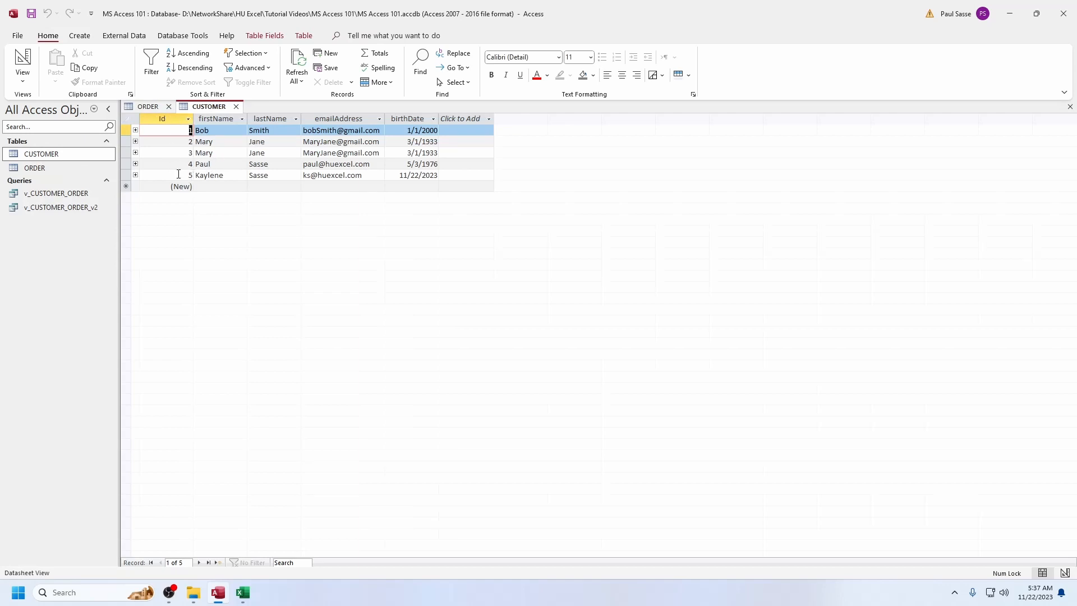
{"action": "left_click", "coordinate": [151, 108]}
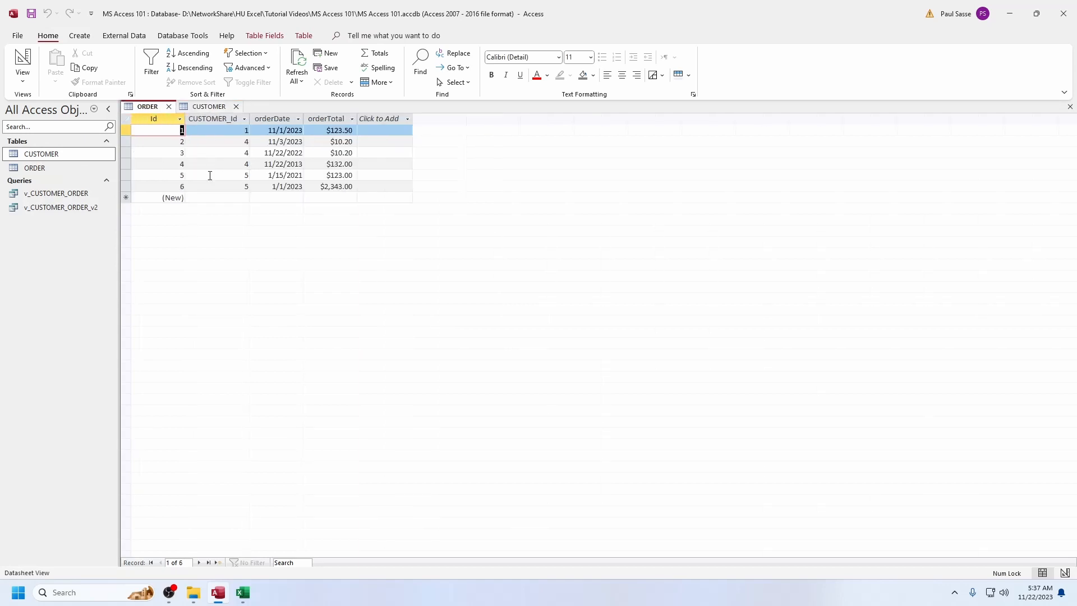
Try to save a new ORDER record with CUSTOMER_Id 6, orderDate 11/22/2023 and orderTotal 11,233
{"action": "left_click", "coordinate": [224, 198]}
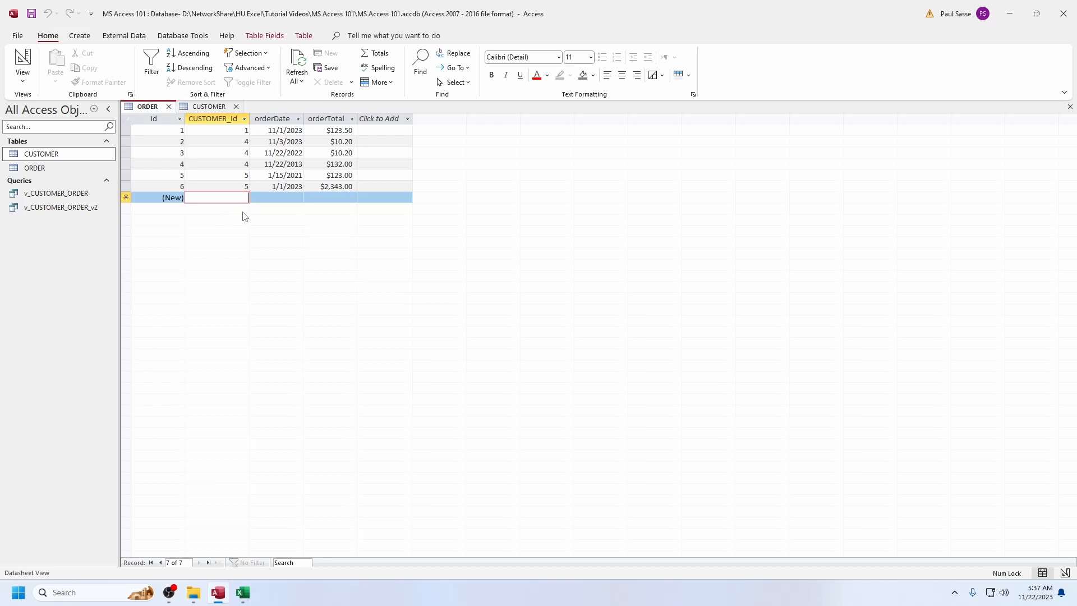
{"action": "type", "text": "6"}
{"action": "key", "text": "Tab"}
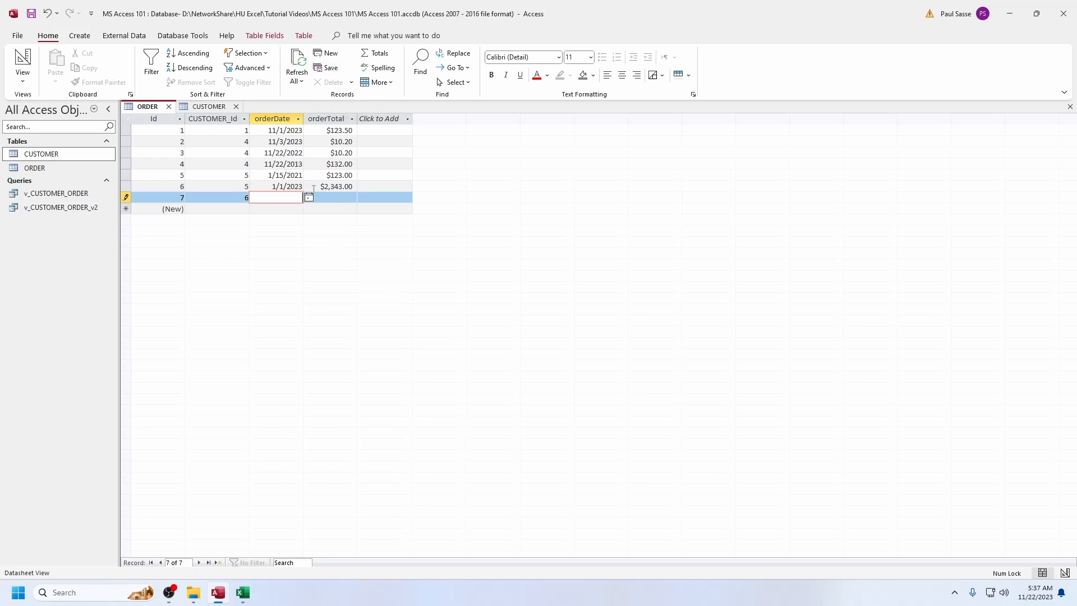
{"action": "key", "text": "ctrl+semicolon"}
{"action": "key", "text": "Tab"}
{"action": "type", "text": "1"}
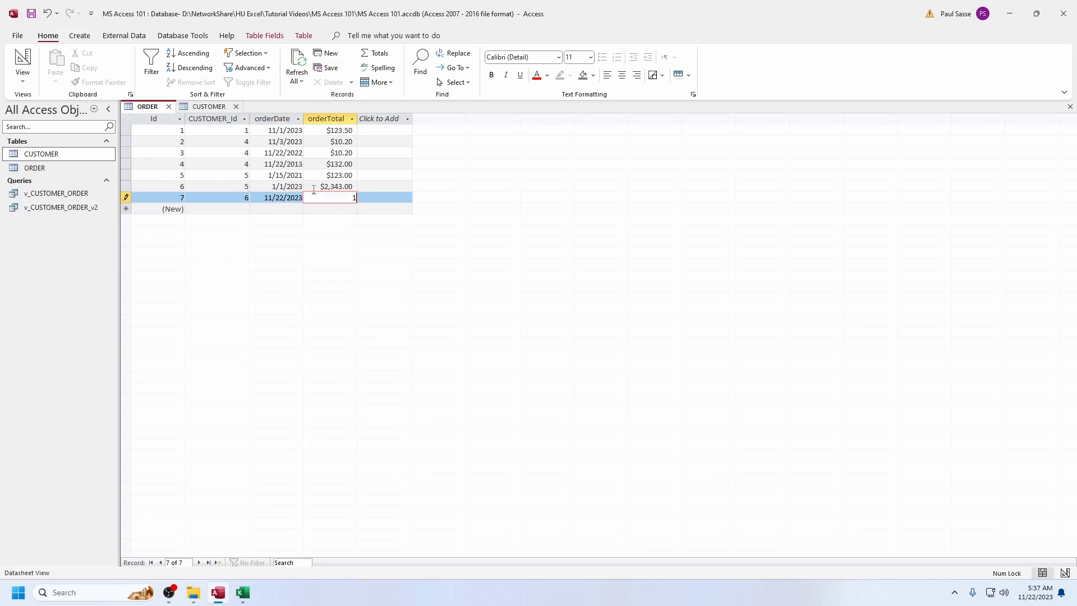
{"action": "type", "text": "1233"}
{"action": "left_click", "coordinate": [328, 74]}
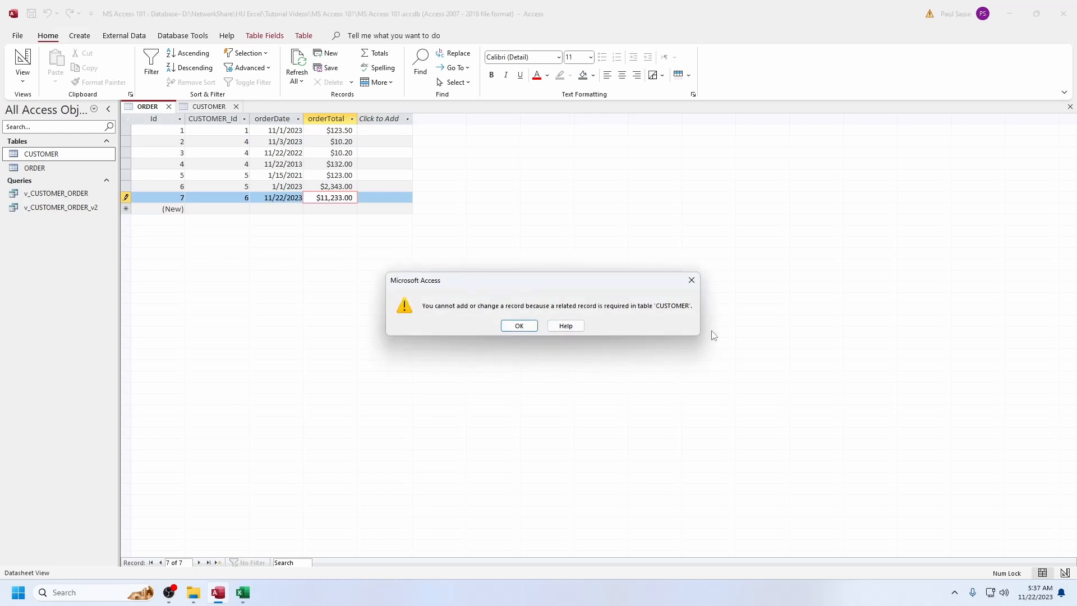
{"action": "left_click", "coordinate": [519, 325]}
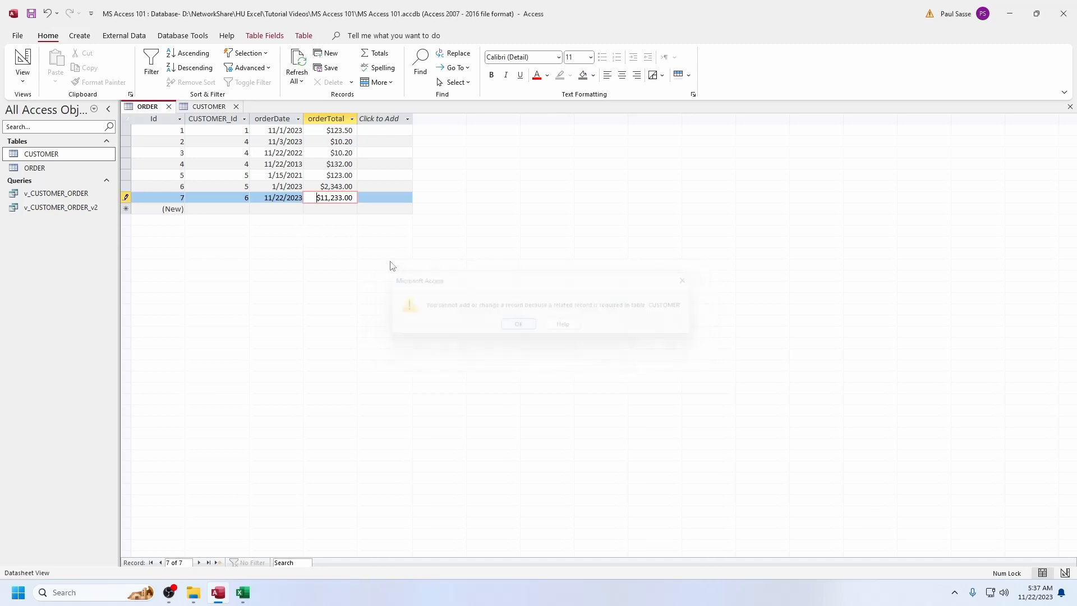
Set the new order's CUSTOMER_Id to 4 and commit the record
{"action": "double_click", "coordinate": [246, 198]}
{"action": "type", "text": "4"}
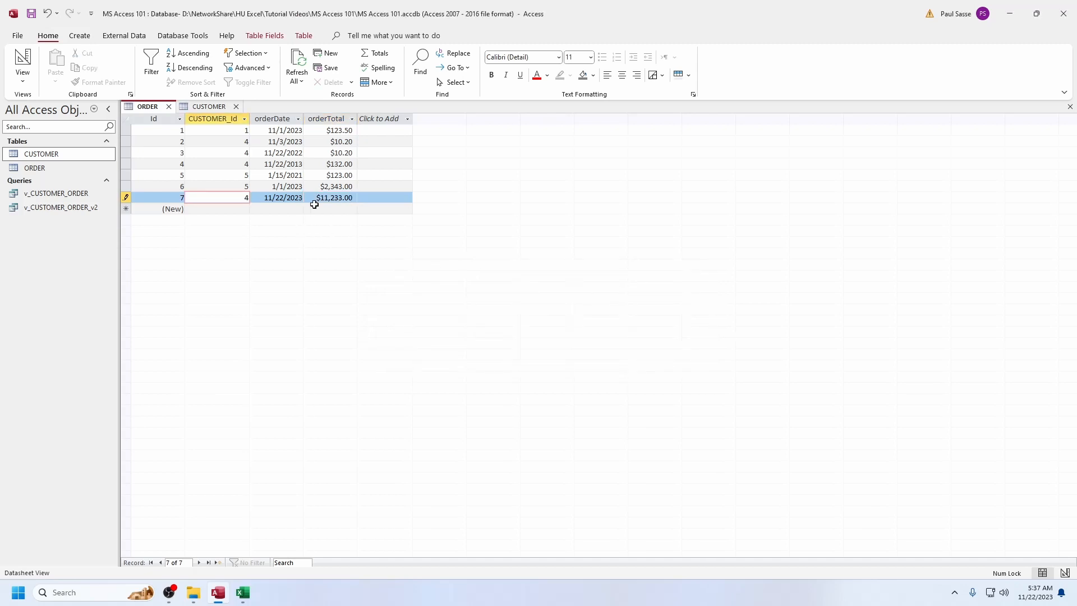
{"action": "key", "text": "Up"}
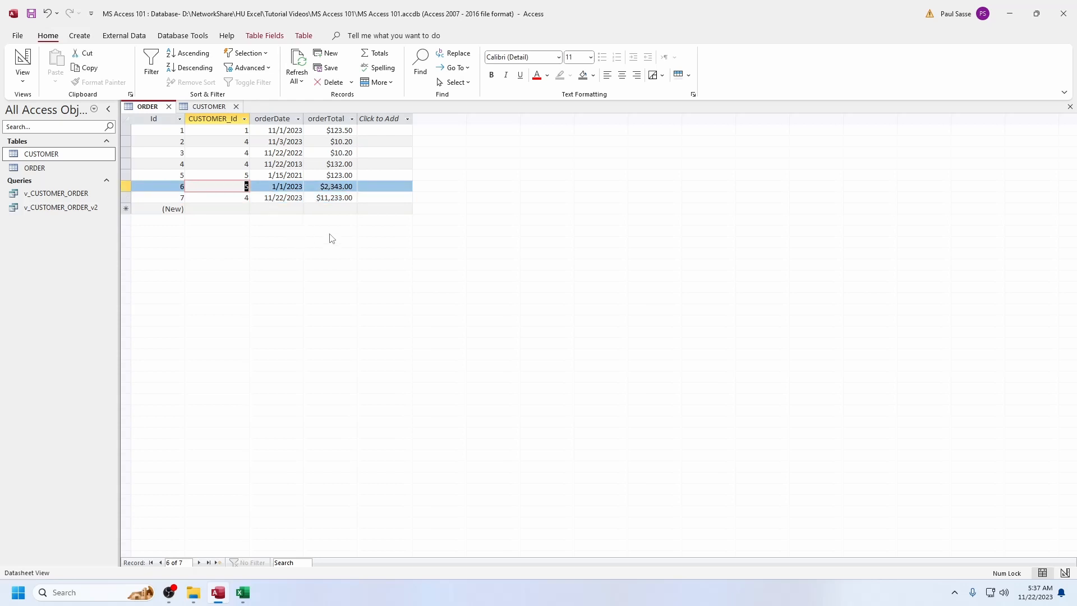
Delete the record with Id 2 from the CUSTOMER table
{"action": "left_click", "coordinate": [208, 106]}
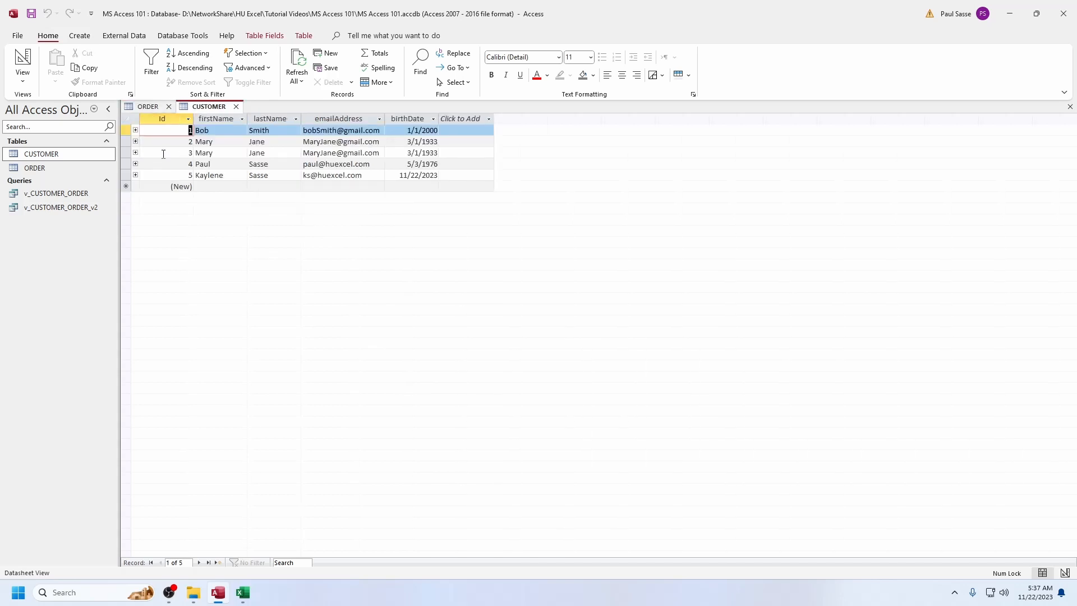
{"action": "left_click", "coordinate": [205, 143]}
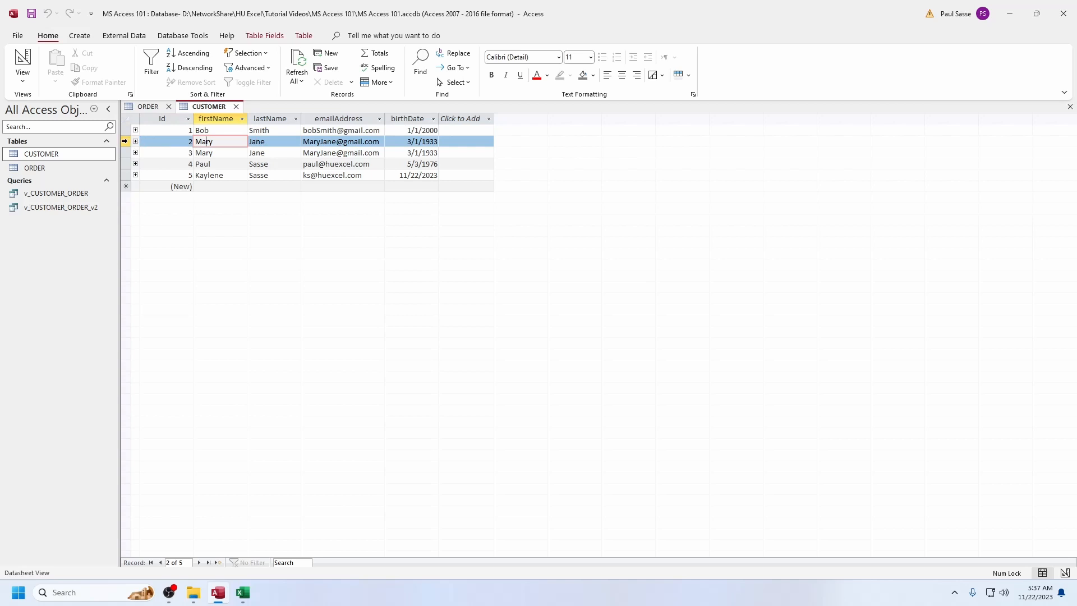
{"action": "left_click", "coordinate": [125, 141]}
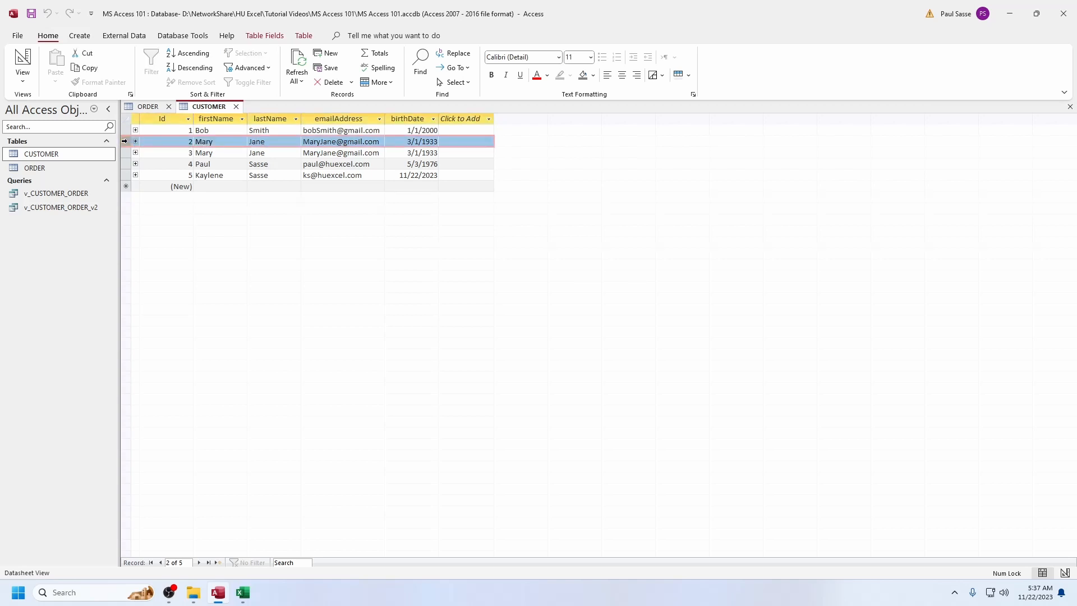
{"action": "key", "text": "Delete"}
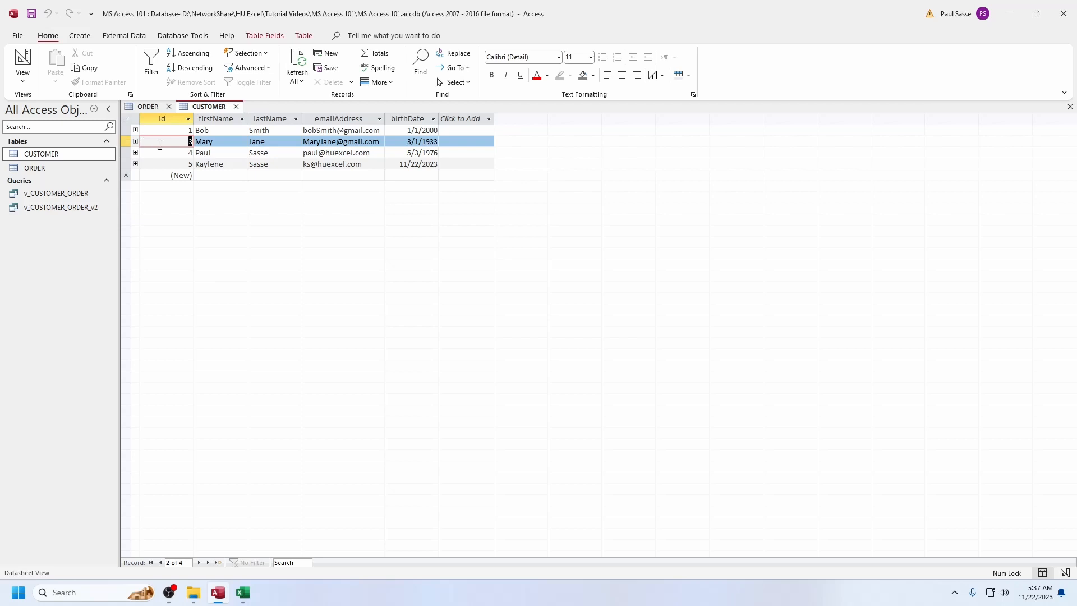
Add an ORDER record with CUSTOMER_Id 3, orderDate 11/22/2023 and orderTotal $156.00, checking the Id in the CUSTOMER table
{"action": "left_click", "coordinate": [163, 108]}
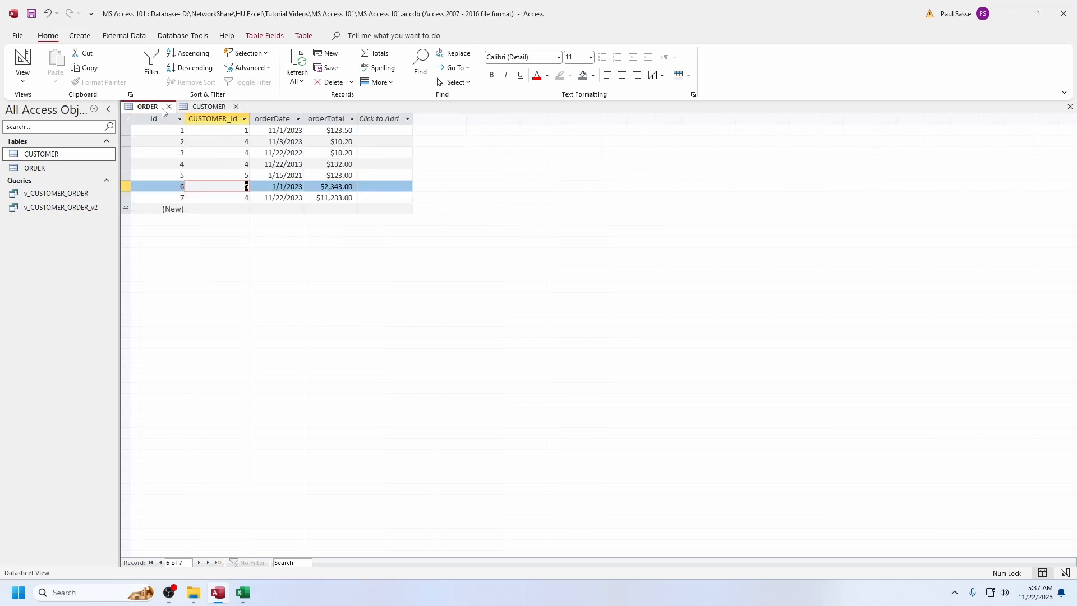
{"action": "left_click", "coordinate": [239, 209]}
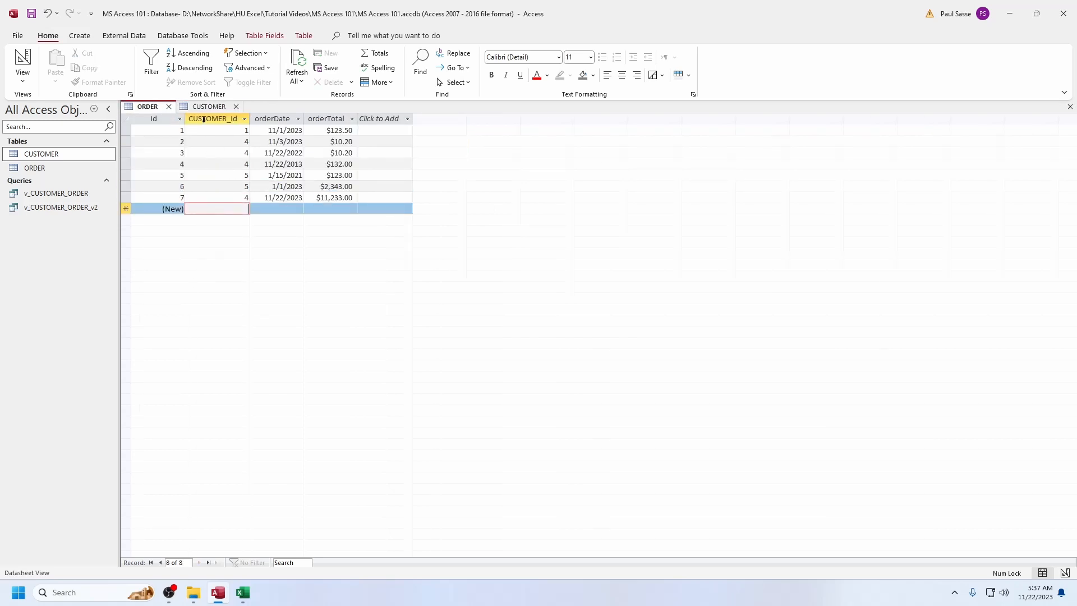
{"action": "left_click", "coordinate": [209, 107]}
{"action": "left_click", "coordinate": [156, 109]}
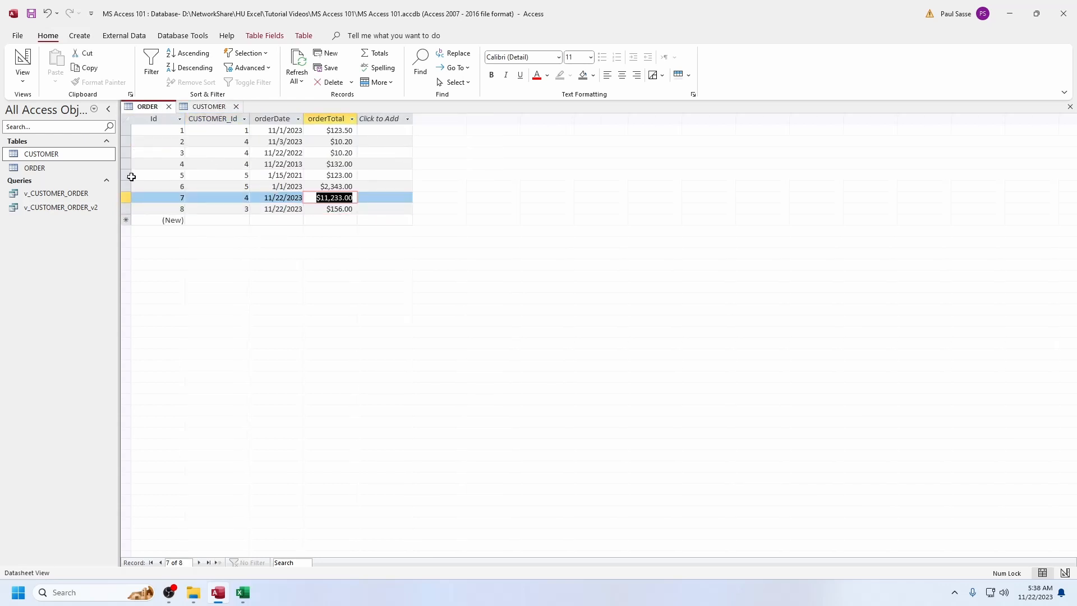
Try to delete the record with Id 3 from the CUSTOMER table
{"action": "left_click", "coordinate": [203, 107]}
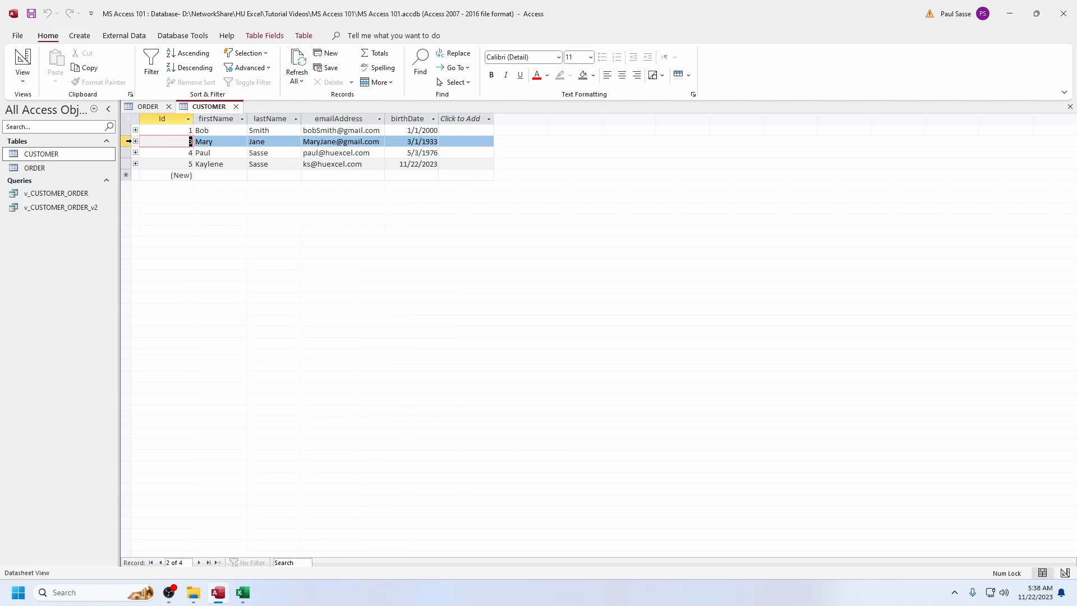
{"action": "left_click", "coordinate": [127, 141]}
{"action": "key", "text": "Delete"}
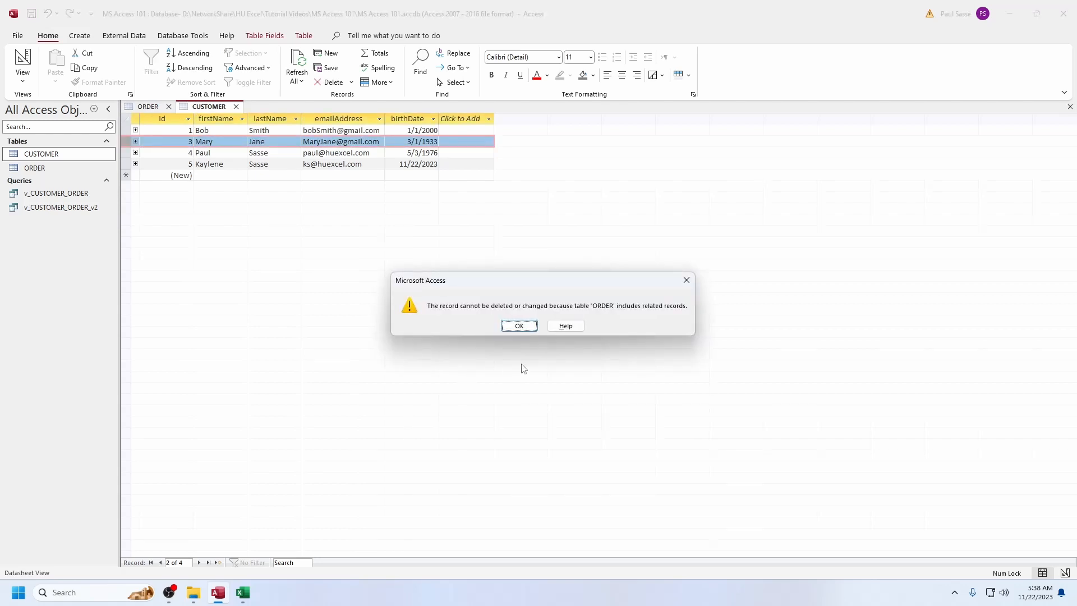
{"action": "left_click", "coordinate": [525, 328]}
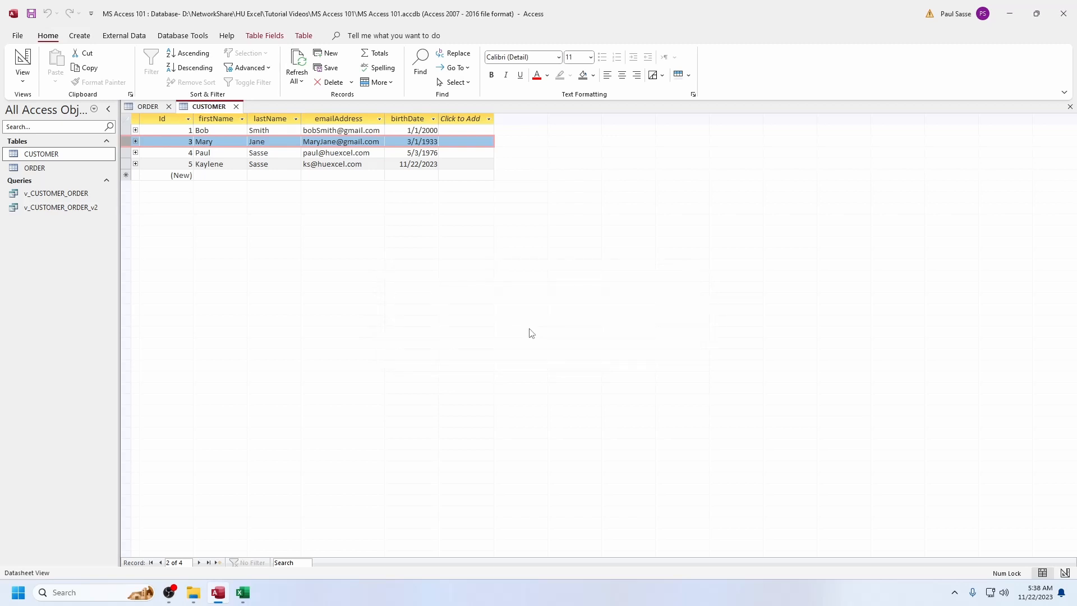
Check the CUSTOMER_Id of the last order in the ORDER table and return to the CUSTOMER table
{"action": "left_click", "coordinate": [149, 108]}
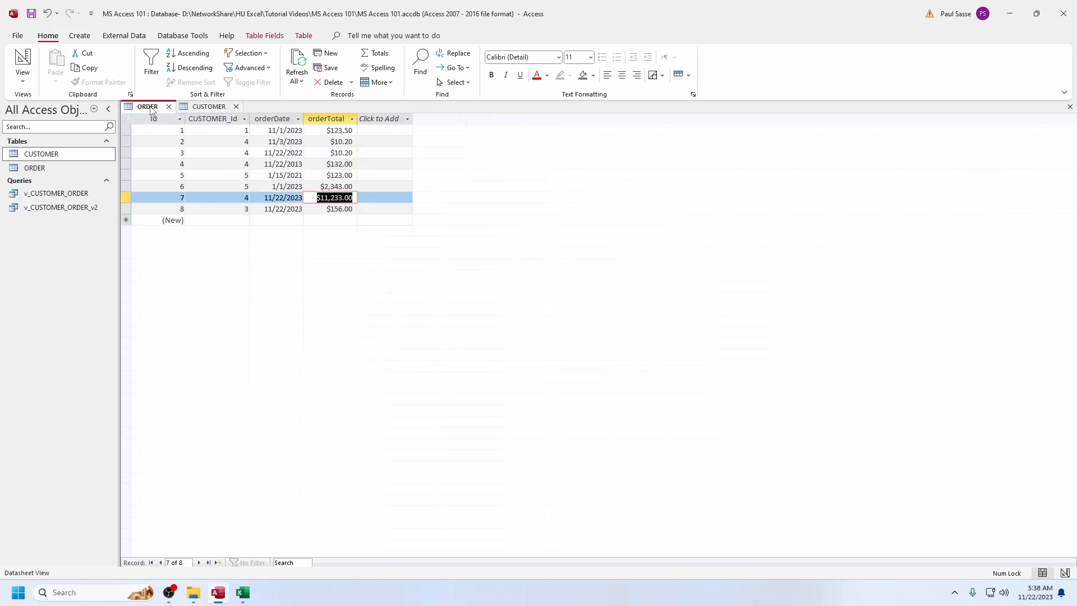
{"action": "left_click", "coordinate": [247, 209]}
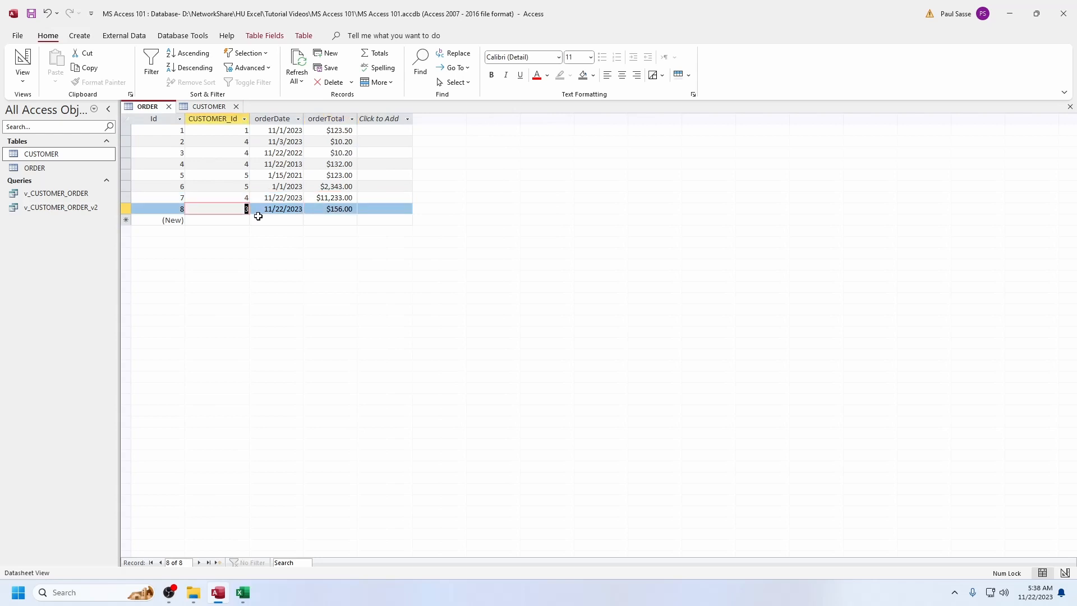
{"action": "left_click", "coordinate": [203, 107]}
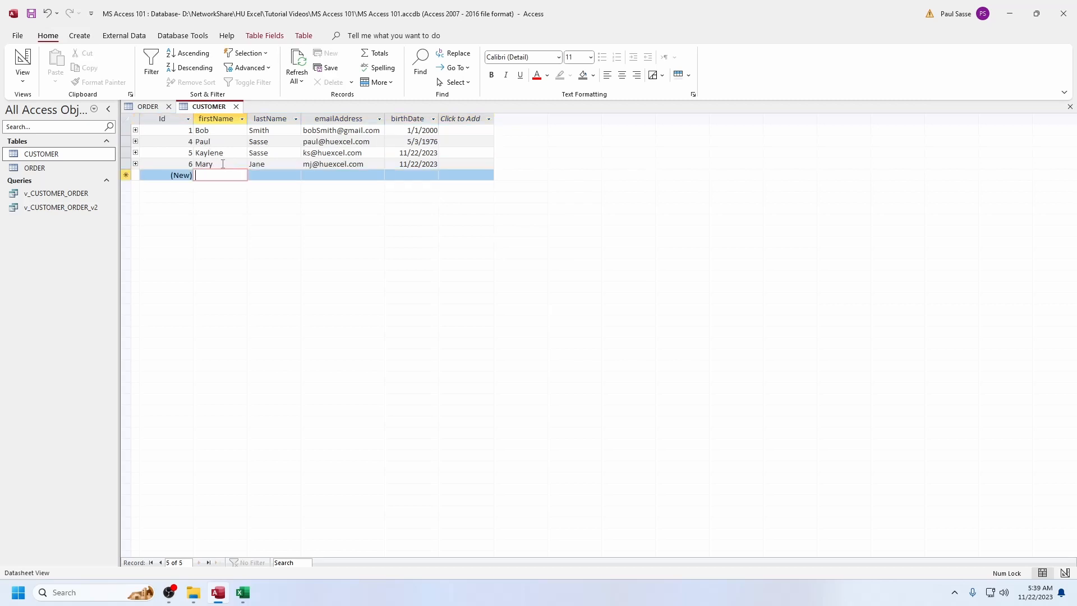
Expand the related orders of the customer with Id 4 and compare them with the CUSTOMER_Id values in the ORDER table
{"action": "left_click", "coordinate": [221, 164]}
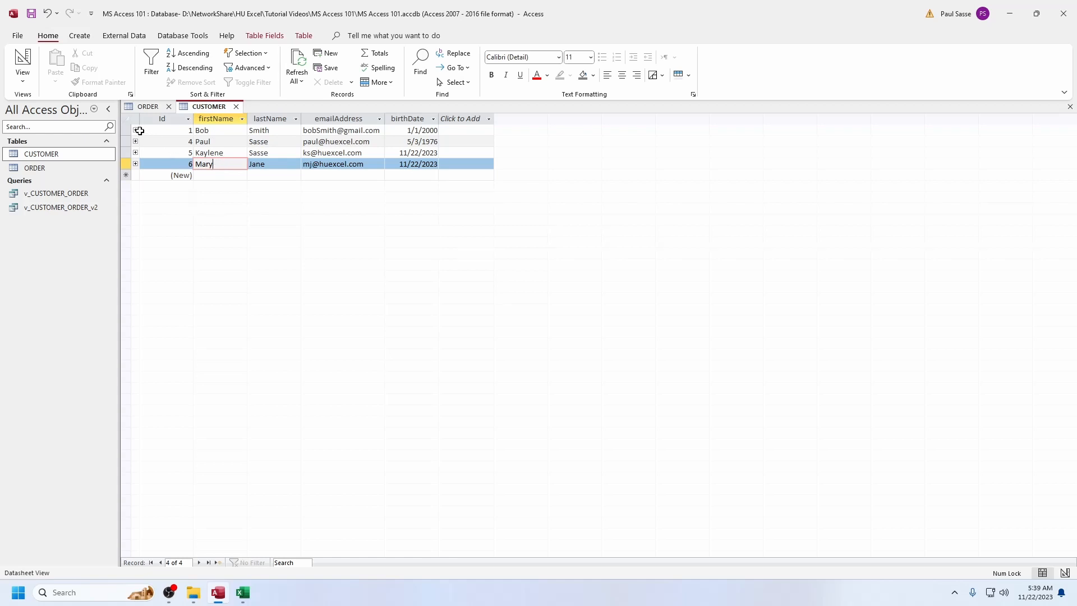
{"action": "left_click", "coordinate": [208, 142]}
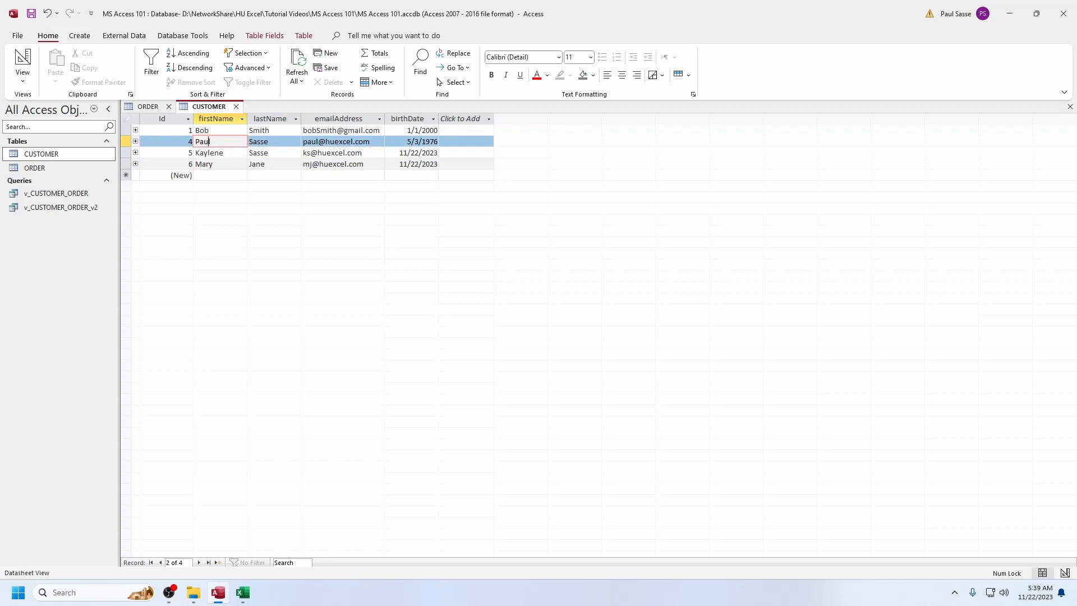
{"action": "left_click", "coordinate": [135, 141]}
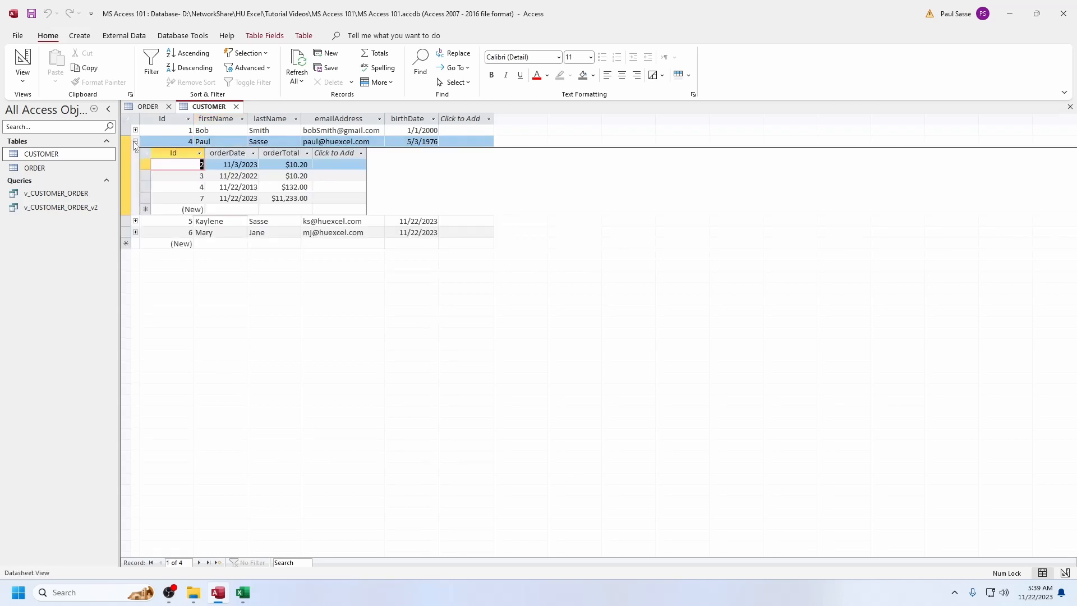
{"action": "left_click", "coordinate": [224, 163]}
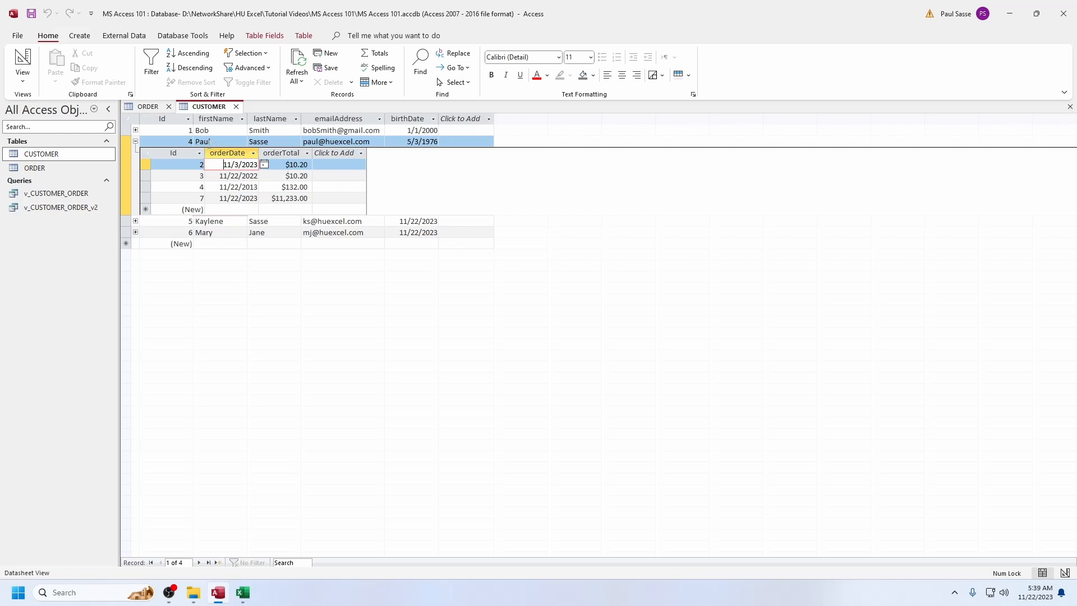
{"action": "left_click", "coordinate": [156, 110]}
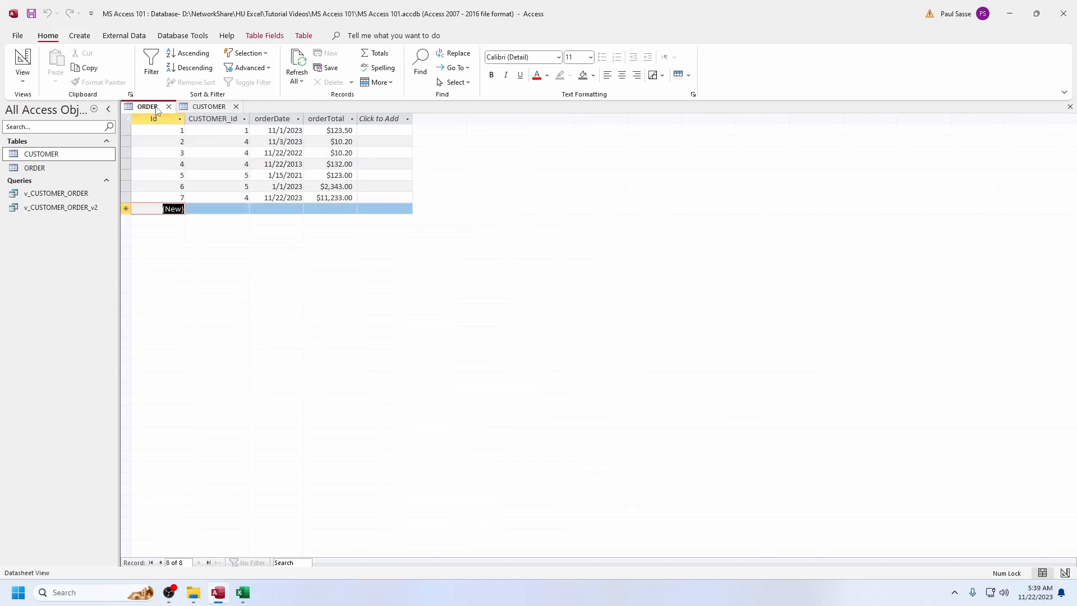
{"action": "left_click", "coordinate": [234, 167]}
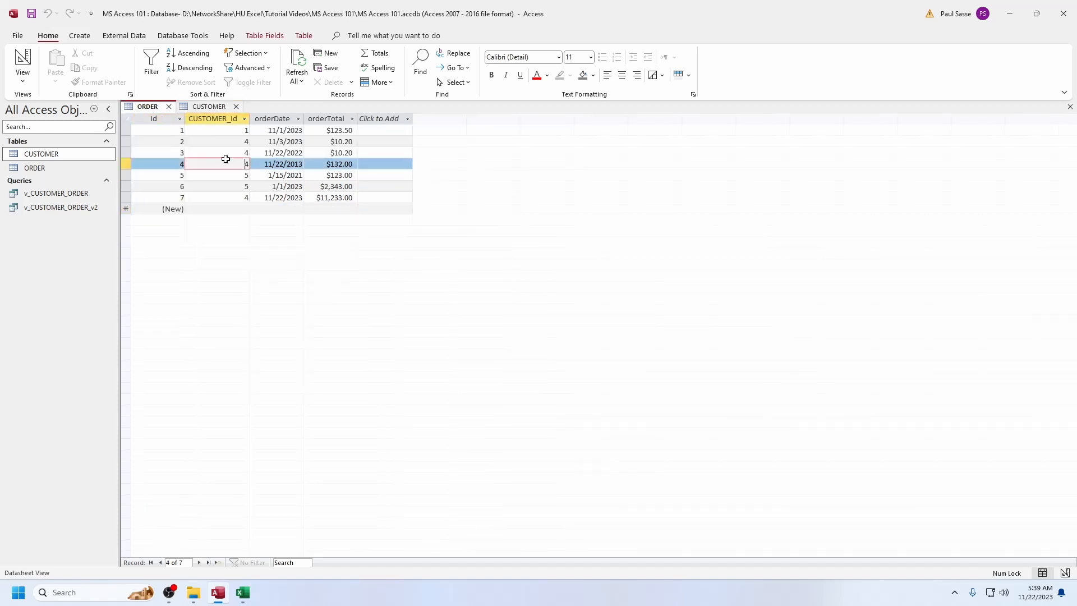
Filter the ORDER table to the records with CUSTOMER_Id 4 and compare them with that customer's related orders in the CUSTOMER table
{"action": "left_click", "coordinate": [228, 54]}
{"action": "left_click", "coordinate": [246, 67]}
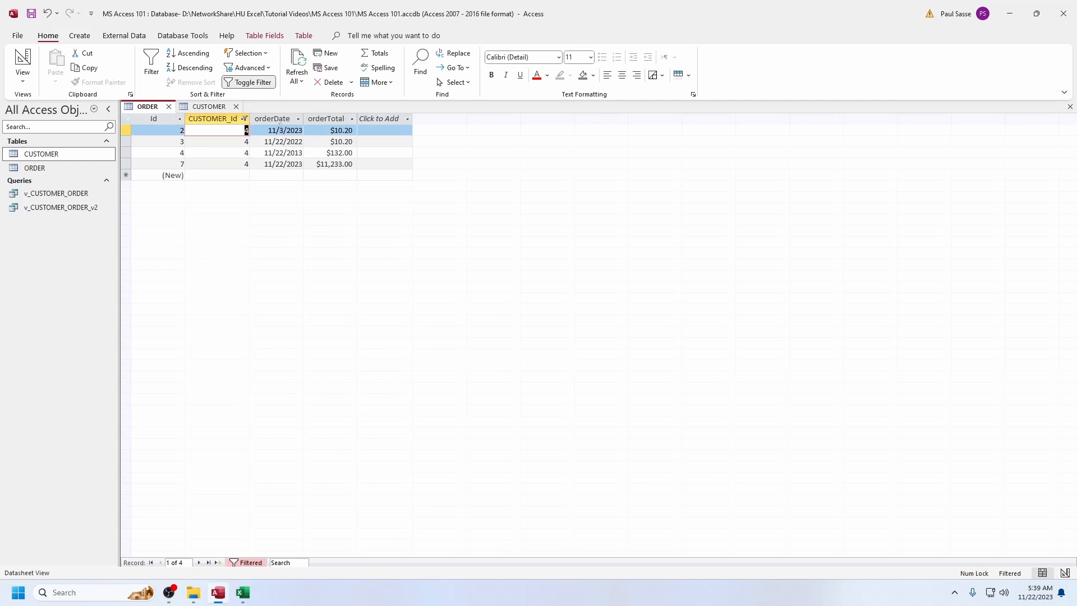
{"action": "left_click", "coordinate": [207, 107]}
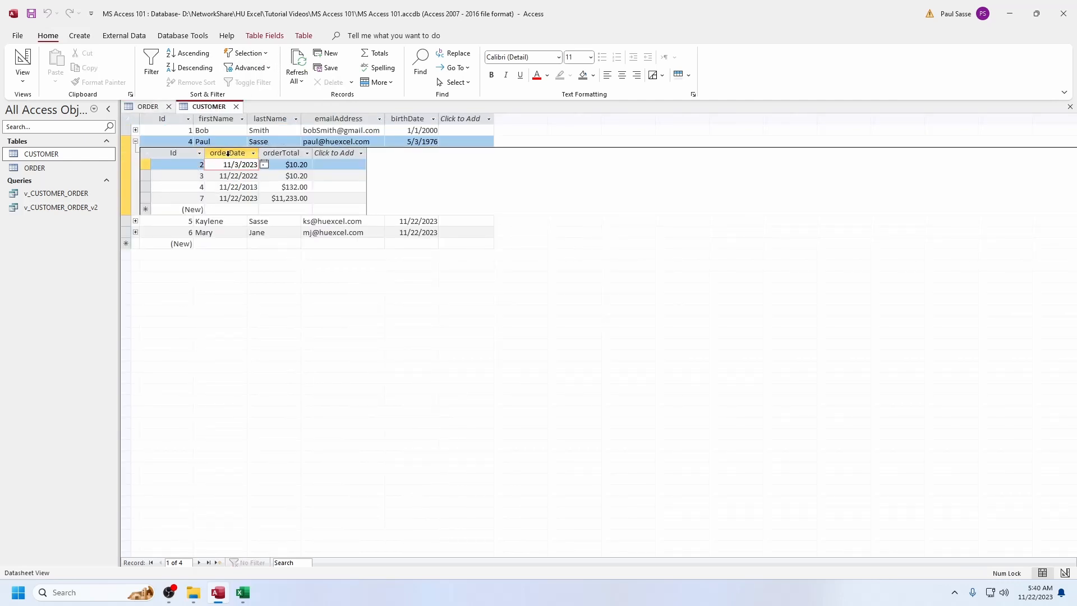
Add a related order dated 5/1/2023 with orderTotal 1233 under the customer with Id 4 in the CUSTOMER table
{"action": "left_click", "coordinate": [234, 209]}
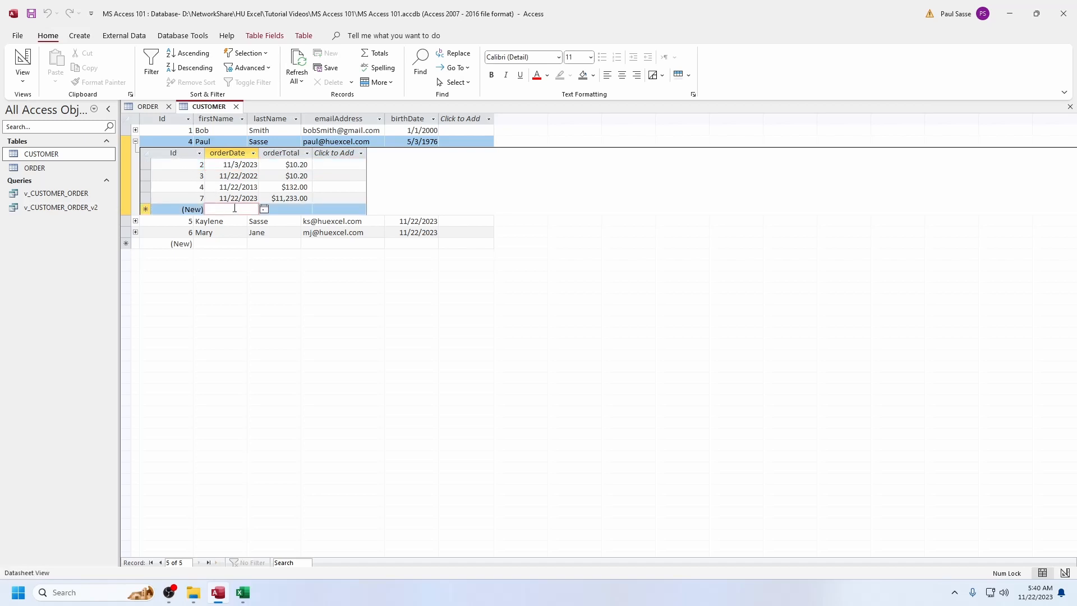
{"action": "type", "text": "5/1/2023"}
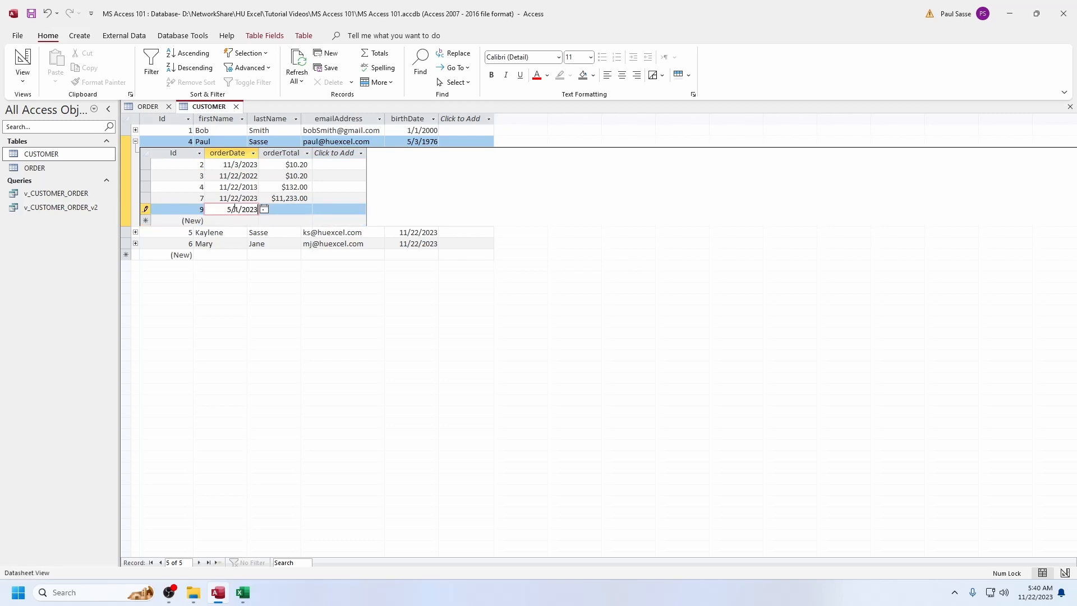
{"action": "key", "text": "Tab"}
{"action": "type", "text": "1233"}
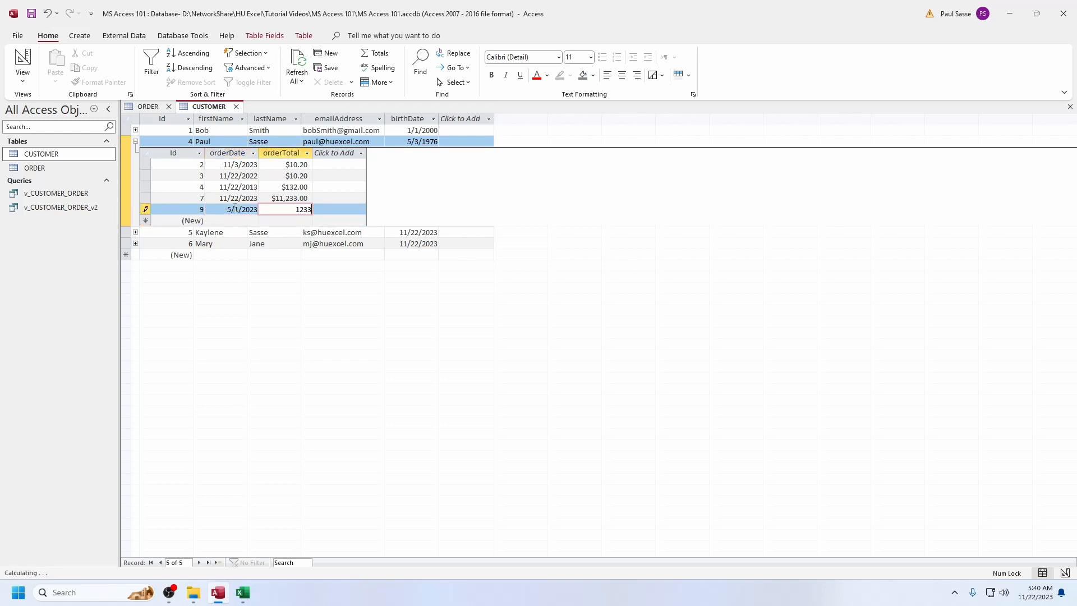
{"action": "key", "text": "Up"}
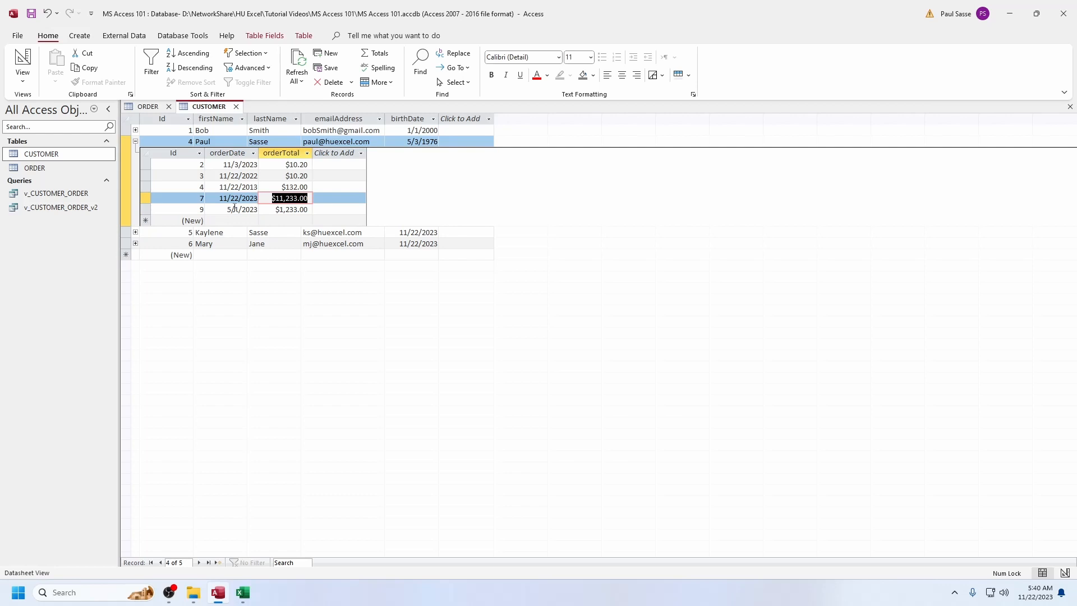
Refresh the ORDER table to check the order added on 5/1/2023, and switch off the CUSTOMER_Id filter
{"action": "left_click", "coordinate": [149, 107]}
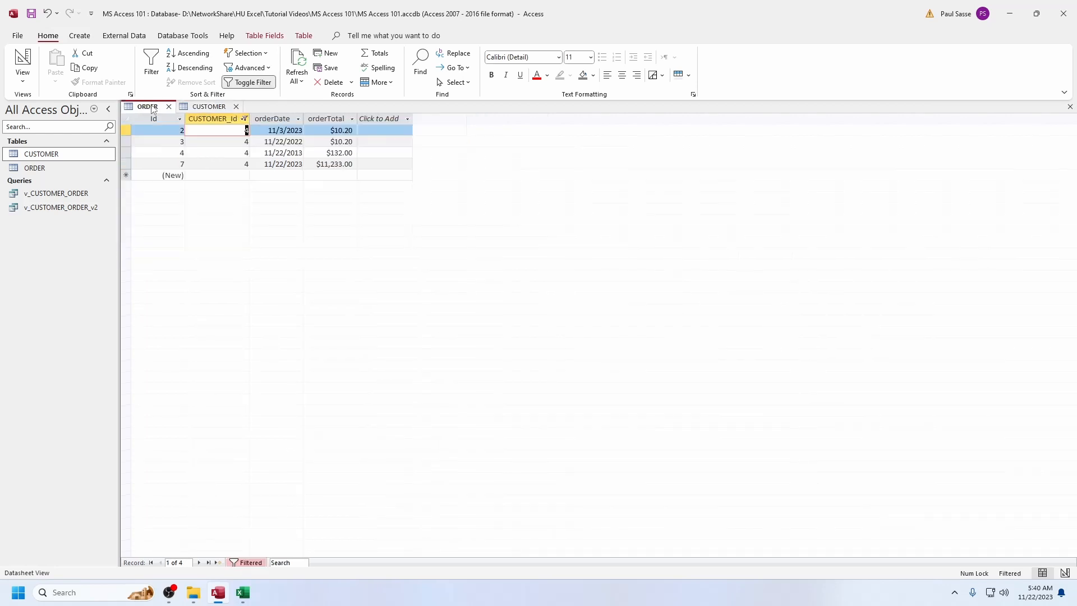
{"action": "left_click", "coordinate": [297, 63]}
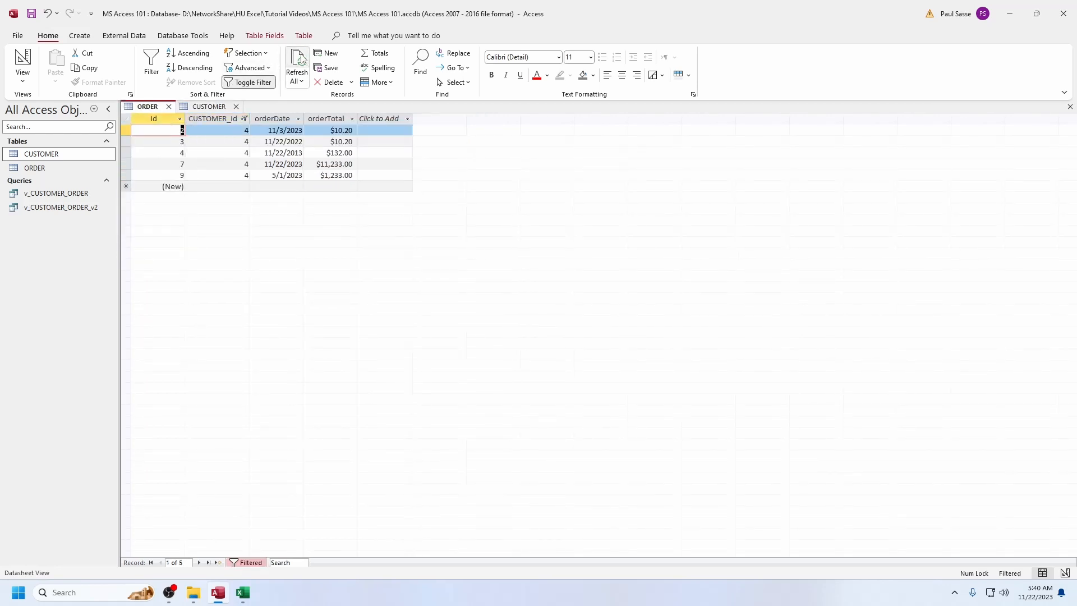
{"action": "left_click", "coordinate": [127, 175]}
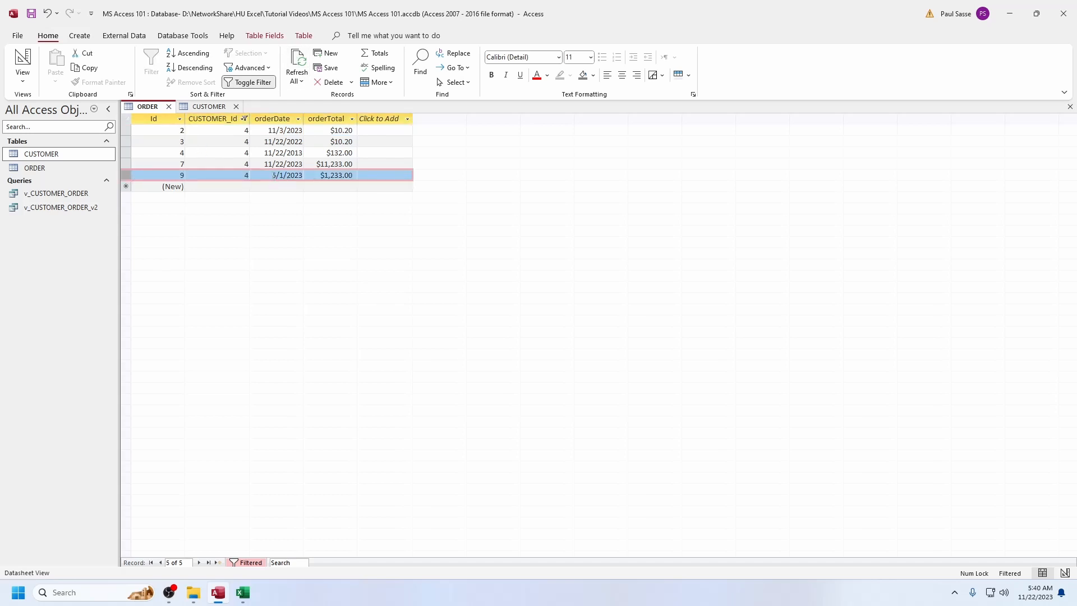
{"action": "left_click", "coordinate": [250, 82]}
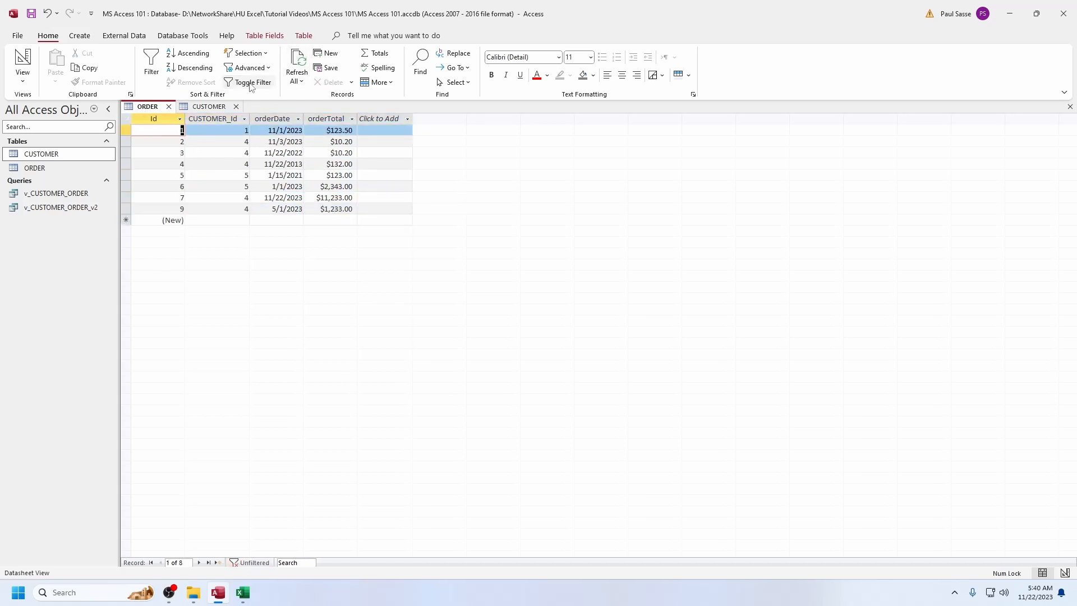
In the CUSTOMER table, collapse customer 4's orders and add an order dated 4/1/2023 with orderTotal 1232 under the customer with Id 6
{"action": "left_click", "coordinate": [209, 106]}
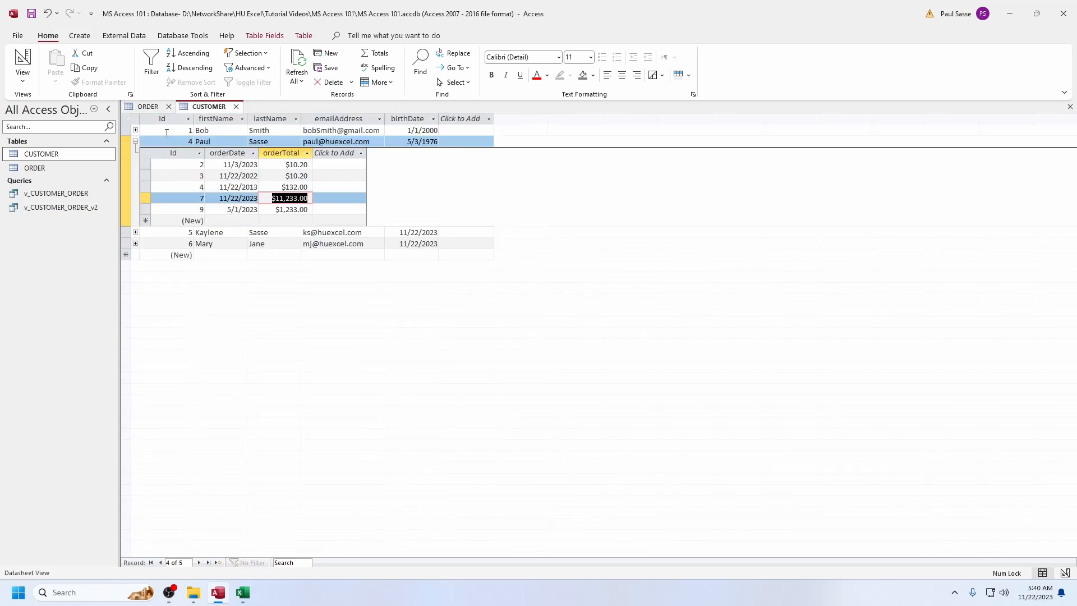
{"action": "left_click", "coordinate": [136, 141]}
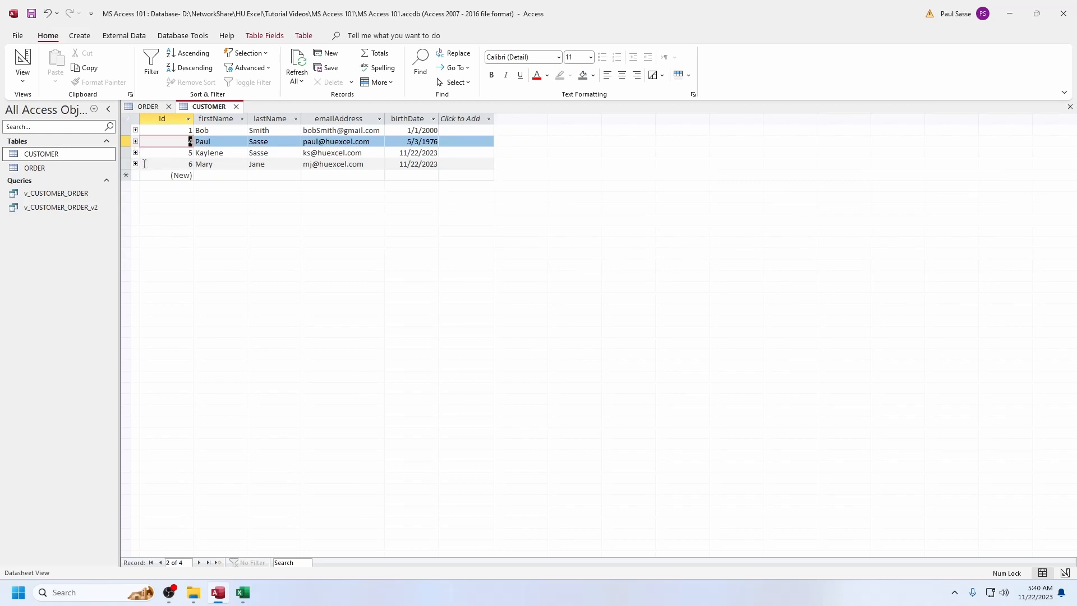
{"action": "left_click", "coordinate": [135, 163]}
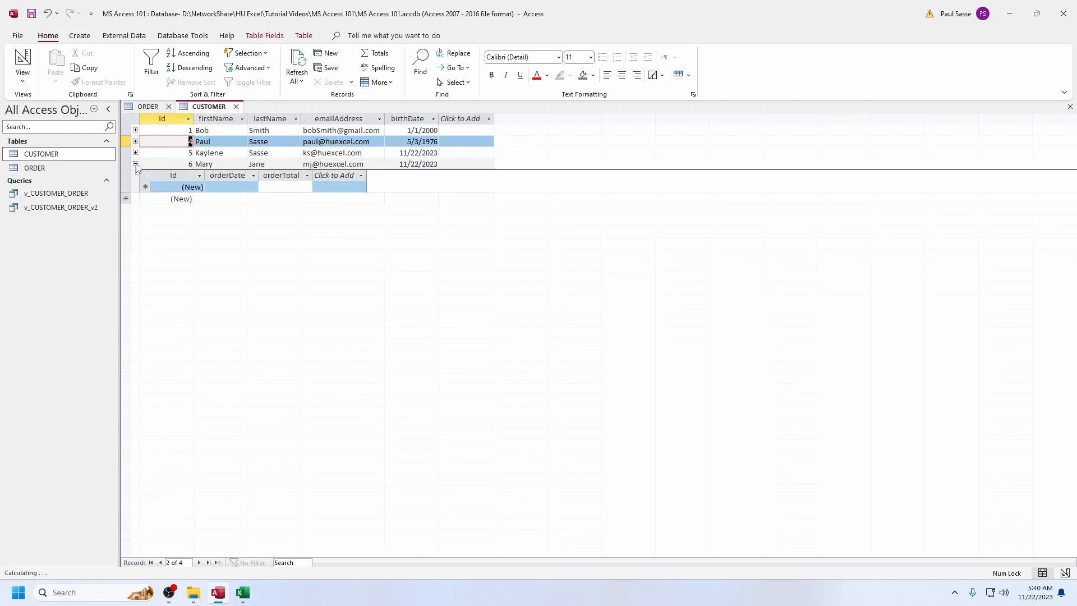
{"action": "left_click", "coordinate": [221, 186]}
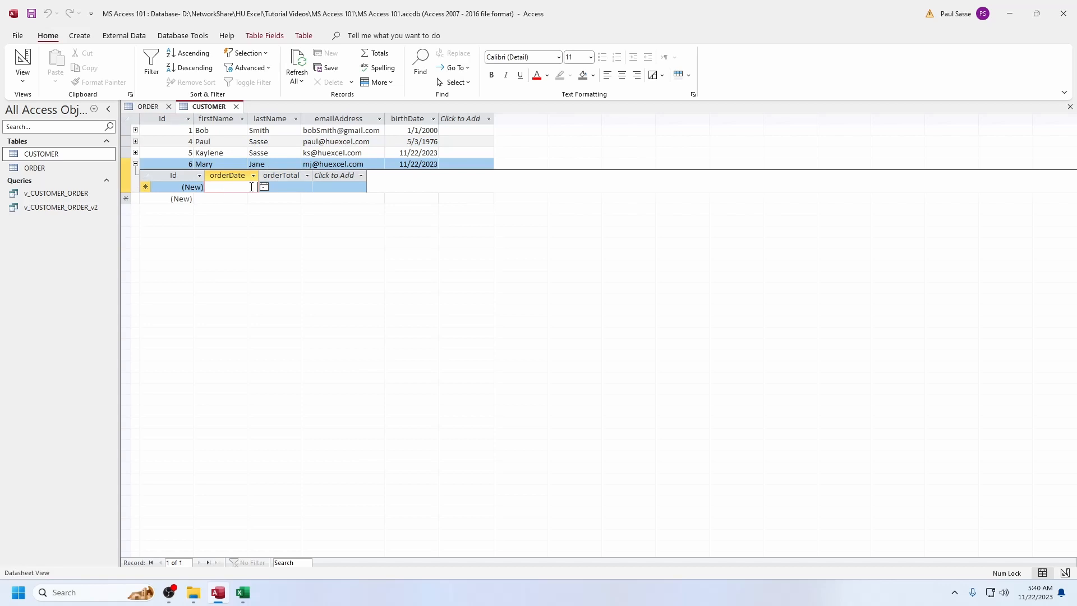
{"action": "type", "text": "4/1/2023"}
{"action": "key", "text": "Tab"}
{"action": "type", "text": "1232"}
{"action": "key", "text": "Tab"}
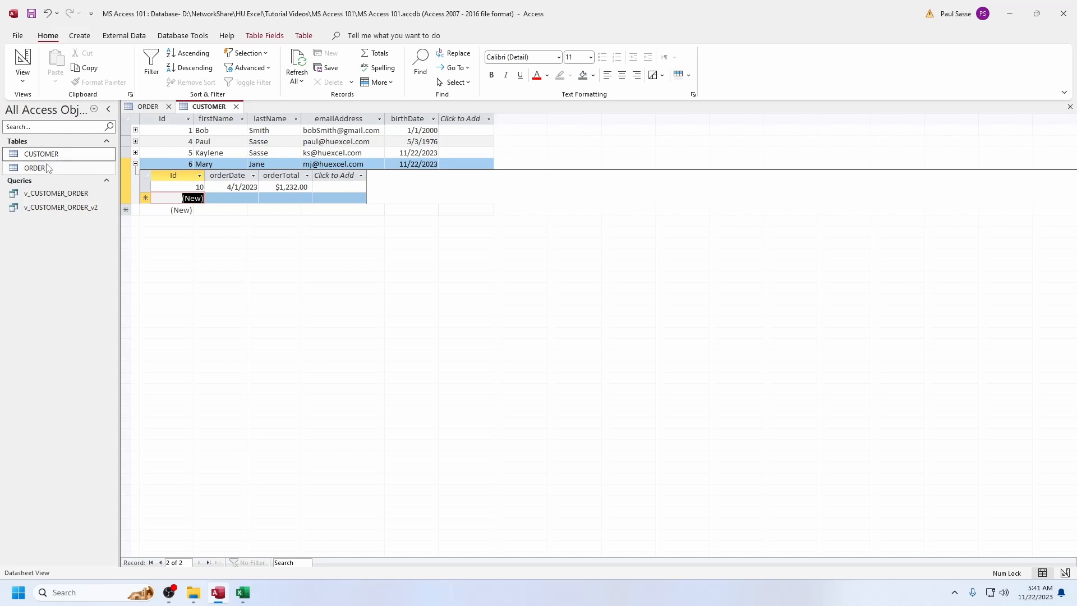
Close the CUSTOMER and ORDER tables, discarding the design changes to the ORDER table
{"action": "left_click", "coordinate": [33, 174]}
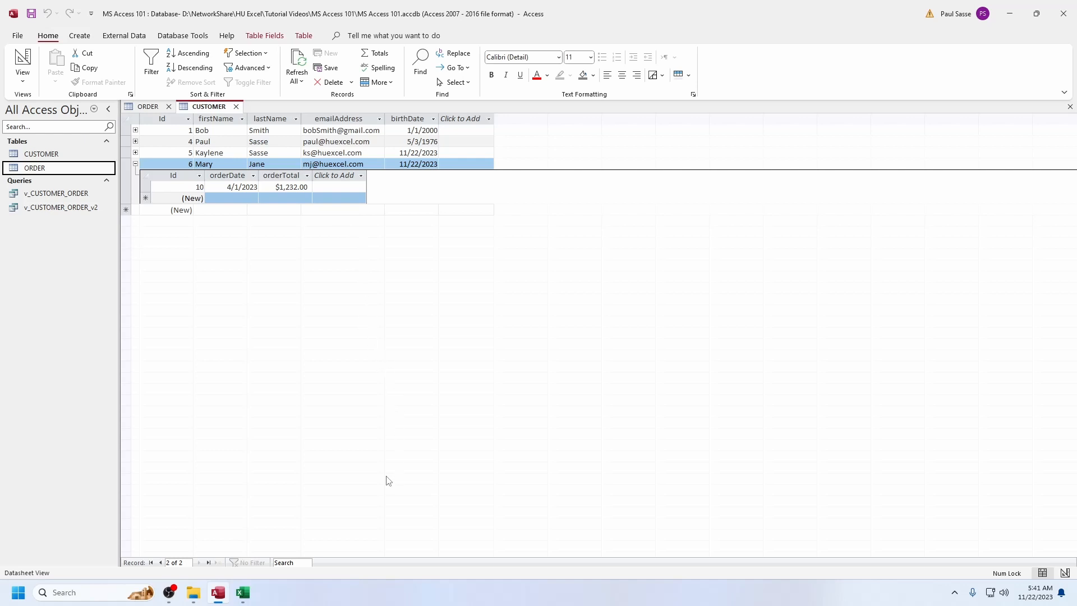
{"action": "left_click", "coordinate": [236, 108]}
{"action": "left_click", "coordinate": [169, 108]}
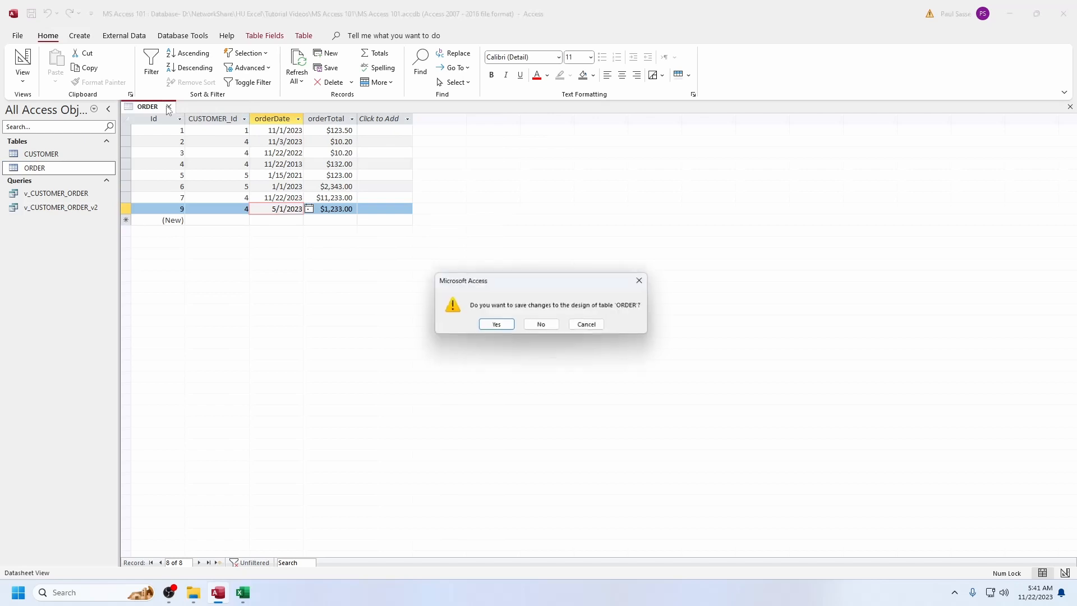
{"action": "left_click", "coordinate": [542, 326]}
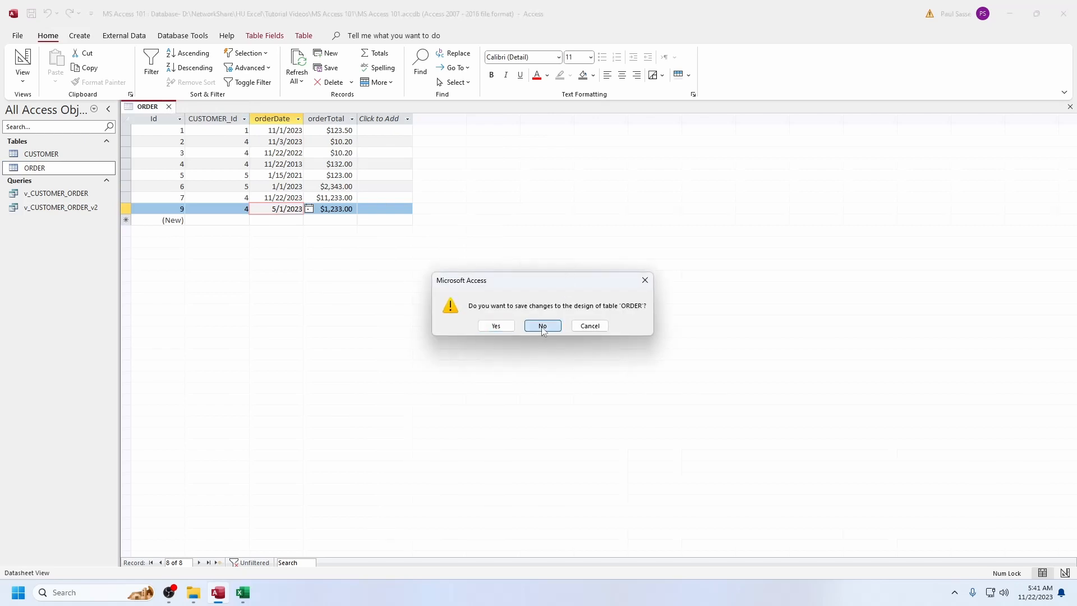